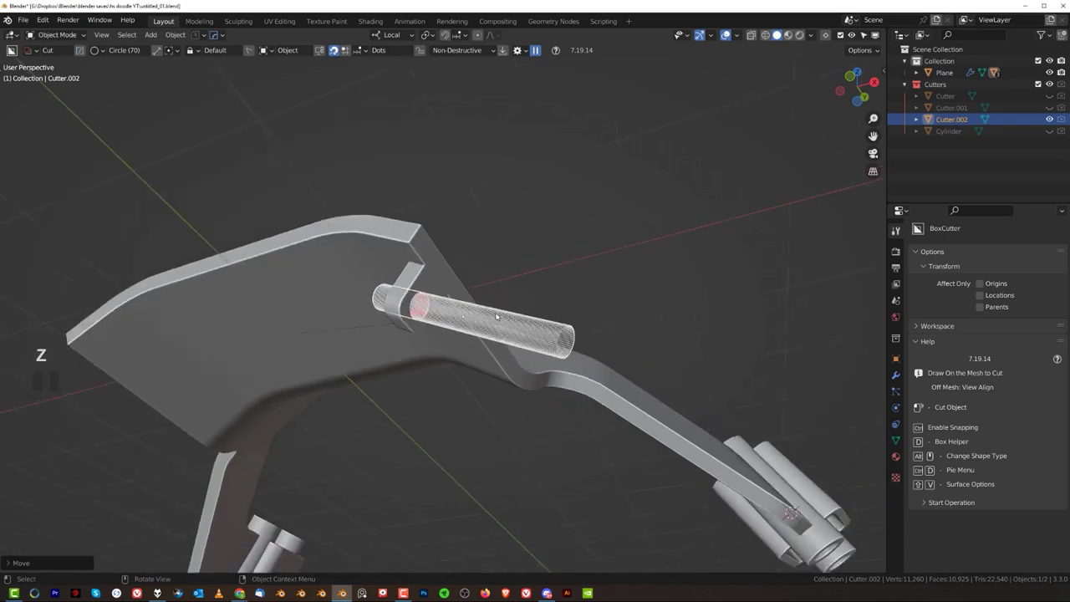
Shorten the cylindrical cutter by moving its outer end face along its Z axis to just outside the lug.
key("Tab")
left_click(640, 351)
scroll(538, 340, "up", 3)
key("g")
key("z")
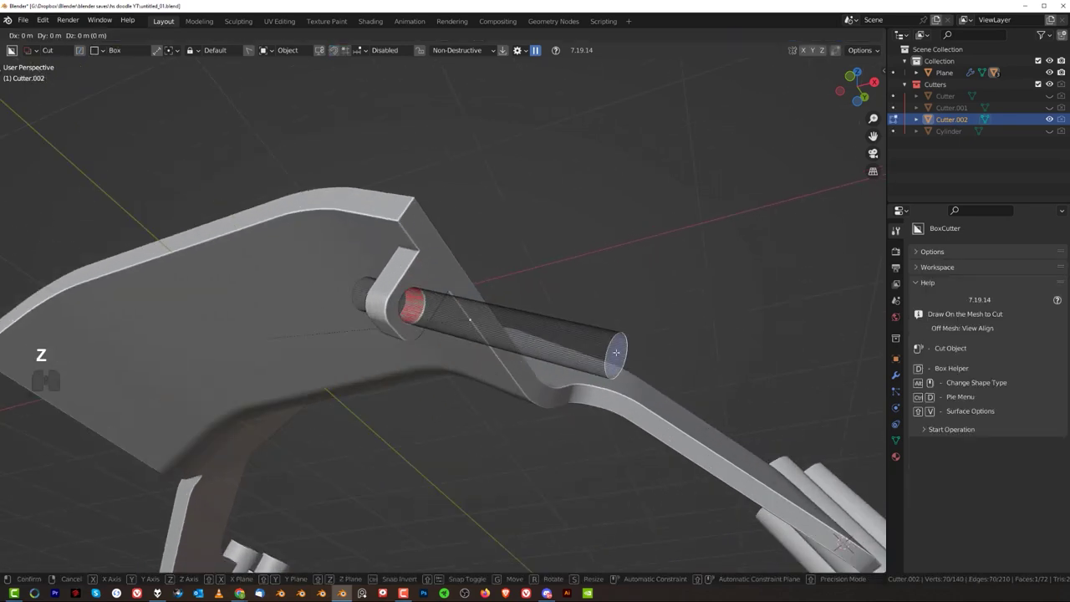
left_click(435, 289)
key("Tab")
scroll(396, 143, "up", 5)
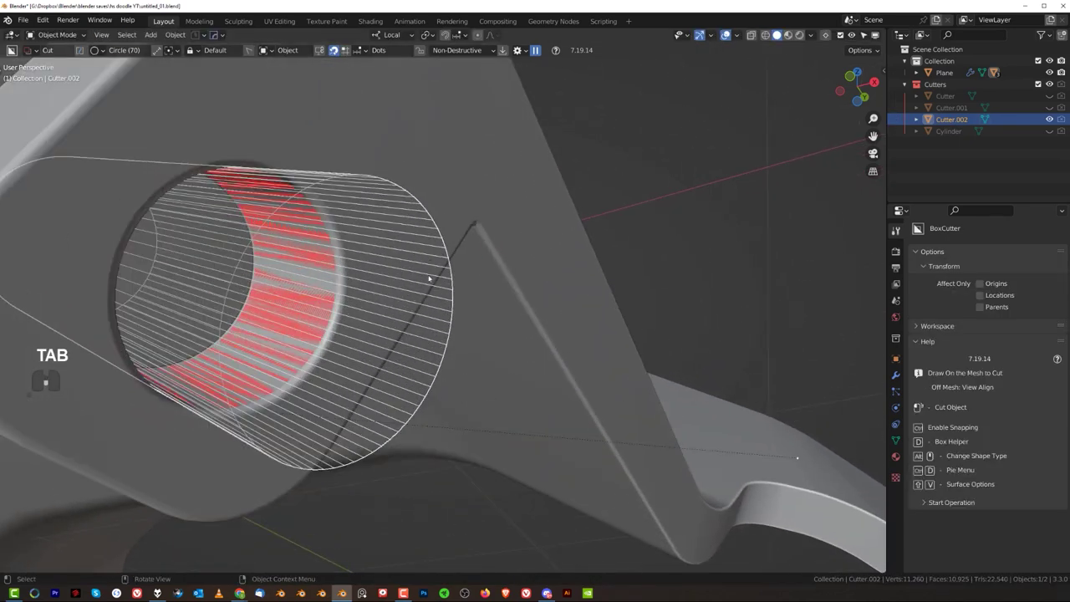
Hide the cutters to inspect the hole in the lug, and undo the hiding.
scroll(431, 279, "down", 2)
middle_click_drag(437, 275, 387, 297)
key("shift+2")
scroll(448, 295, "down", 4)
scroll(388, 296, "up", 4)
key("ctrl+z")
Create a narrow band around the cutter inside the hole with a beveled loop cut, and position it along Z.
key("Tab")
key("Tab")
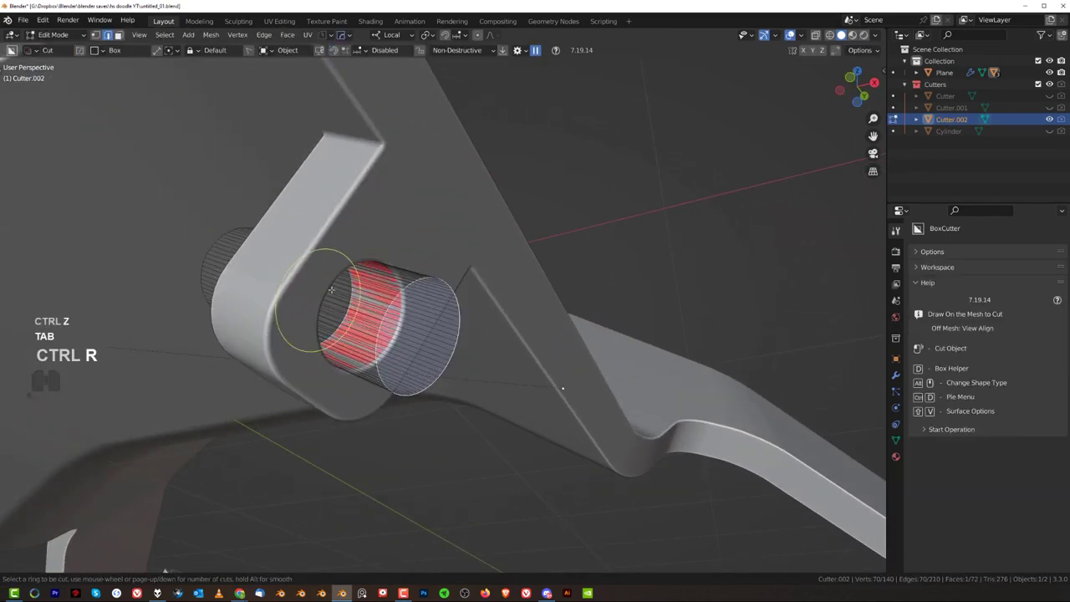
left_click(332, 290)
left_click(355, 295)
key("ctrl+b")
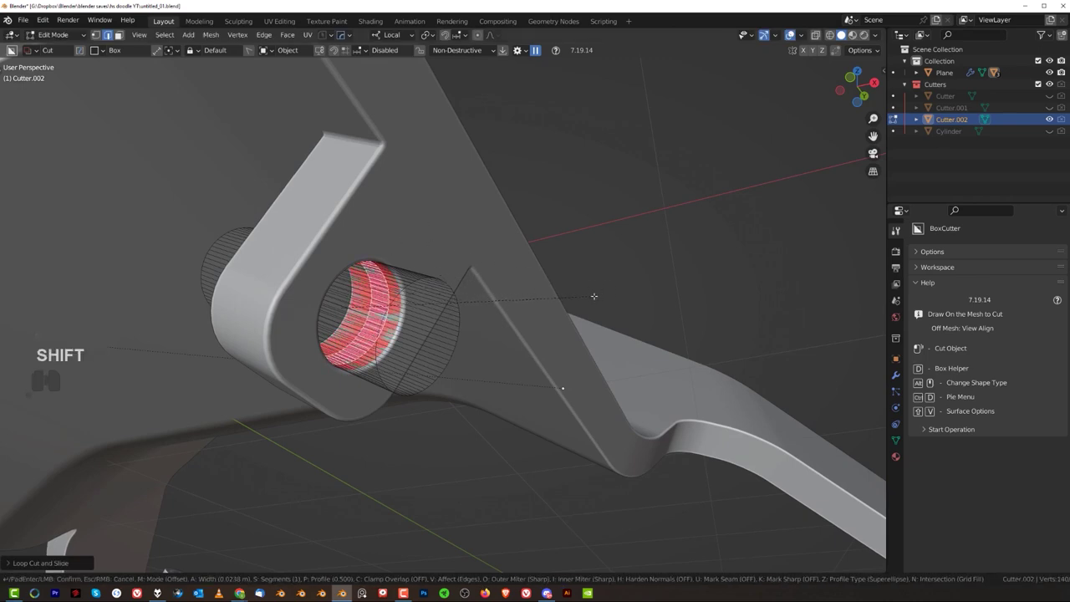
key("g")
key("z")
left_click(561, 294)
Turn the cutter's band into a recessed groove with HardOps Panel Face, and hide the cutters.
key("q")
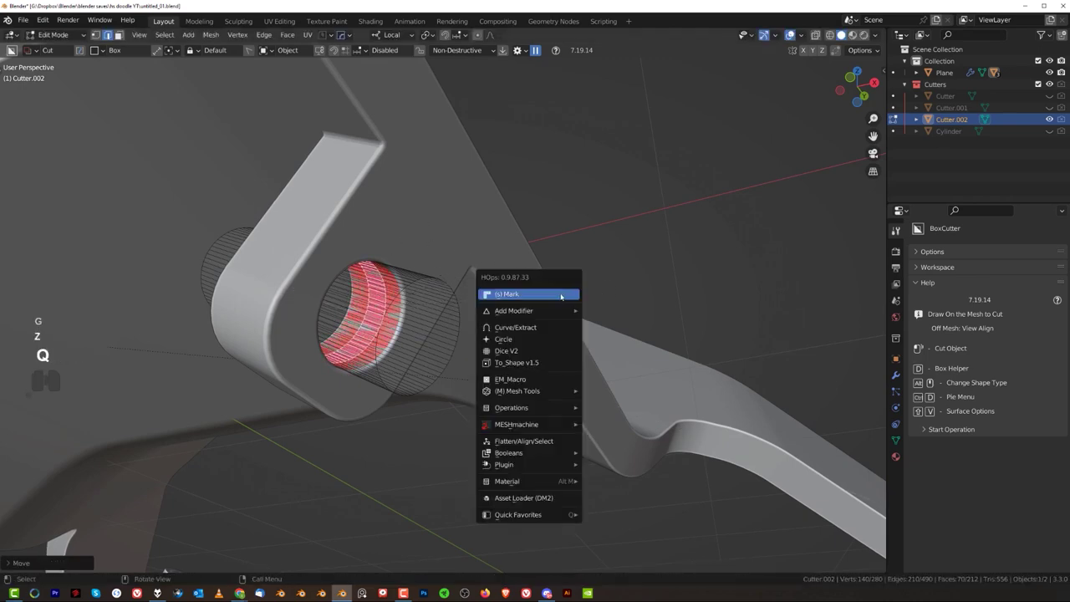
left_click(536, 379)
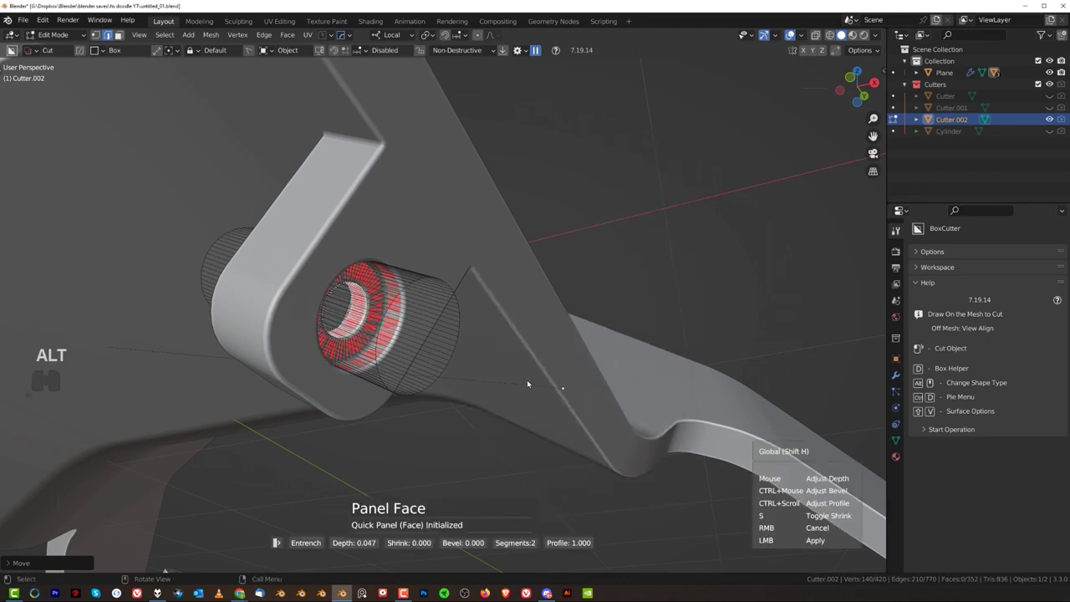
left_click(583, 382, "shift")
key("shift+2")
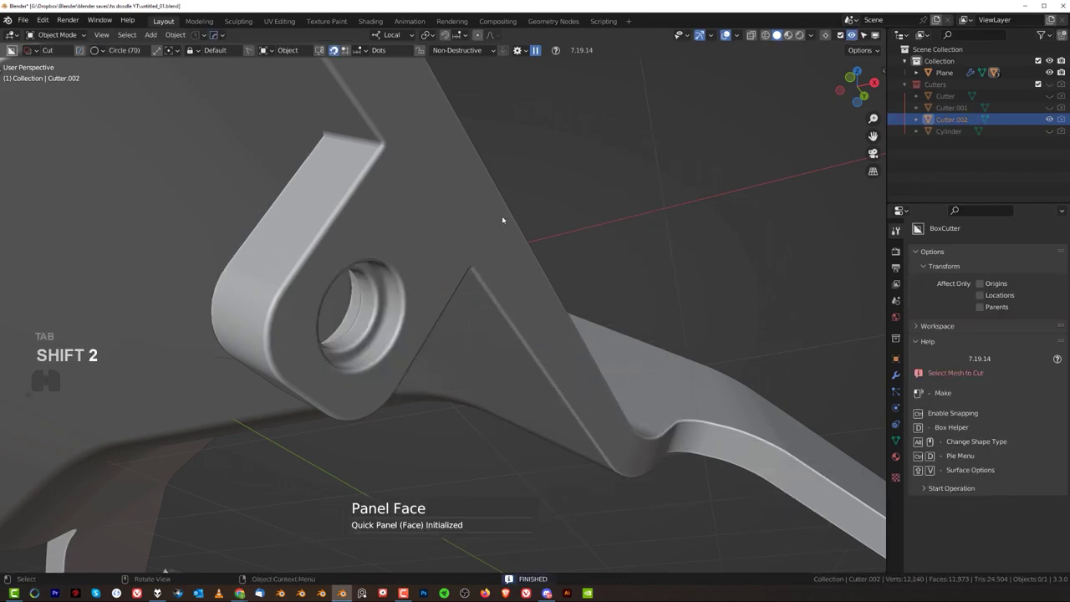
Select the plate and run HardOps Sharpen to apply its boolean cut.
scroll(443, 296, "down", 2)
scroll(440, 276, "up", 3)
left_click(436, 263)
key("q")
left_click(437, 264)
Bevel the outer rim of the lug's hole by 0.0157 m with one segment, with Loop Slide turned off.
key("Tab")
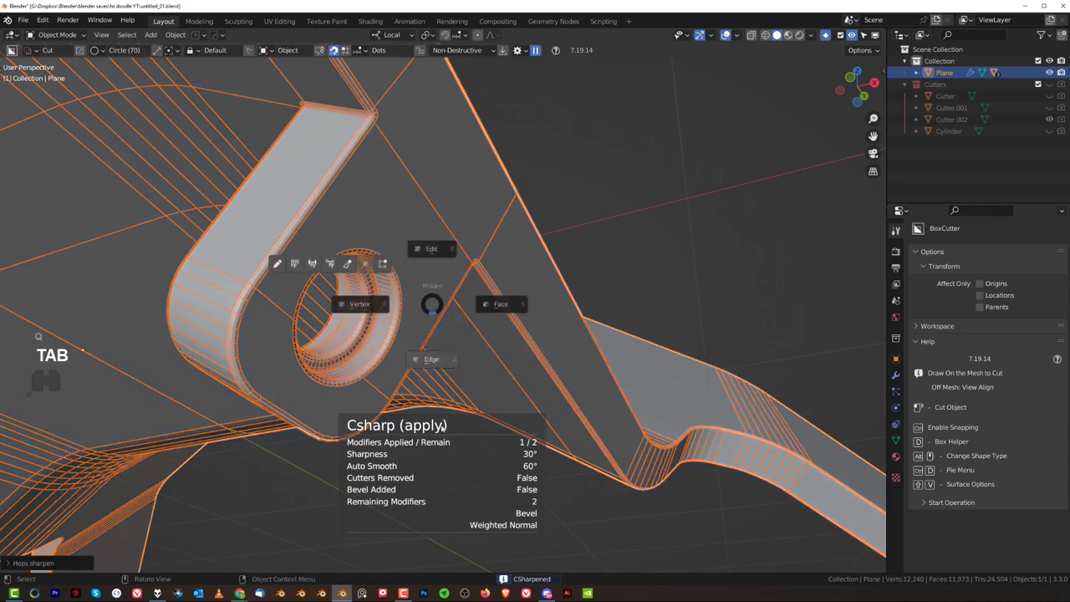
key("ctrl+b")
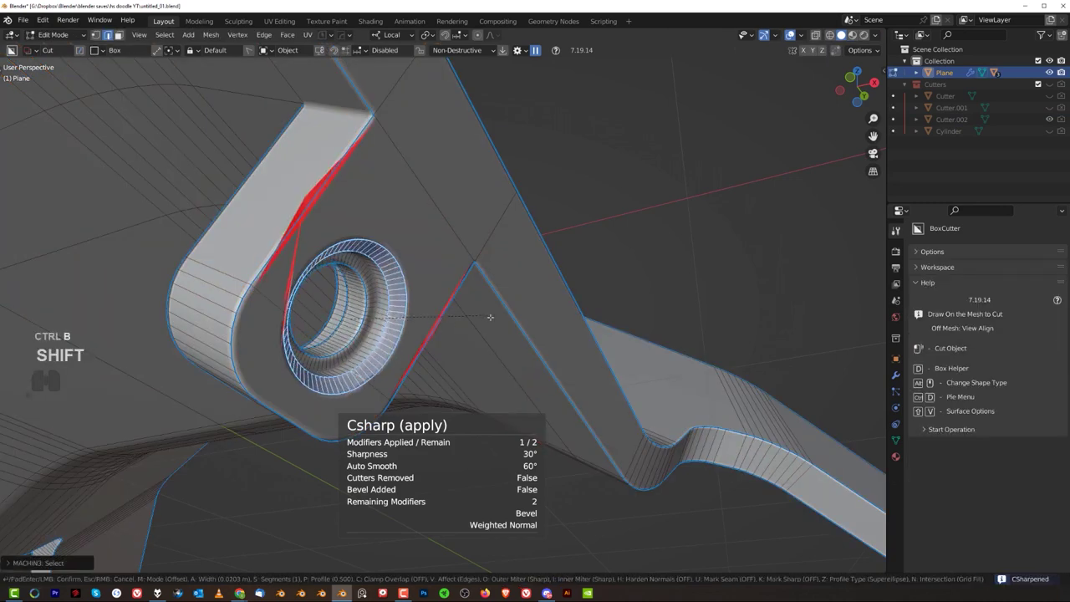
left_click(464, 330, "shift")
left_click(19, 563)
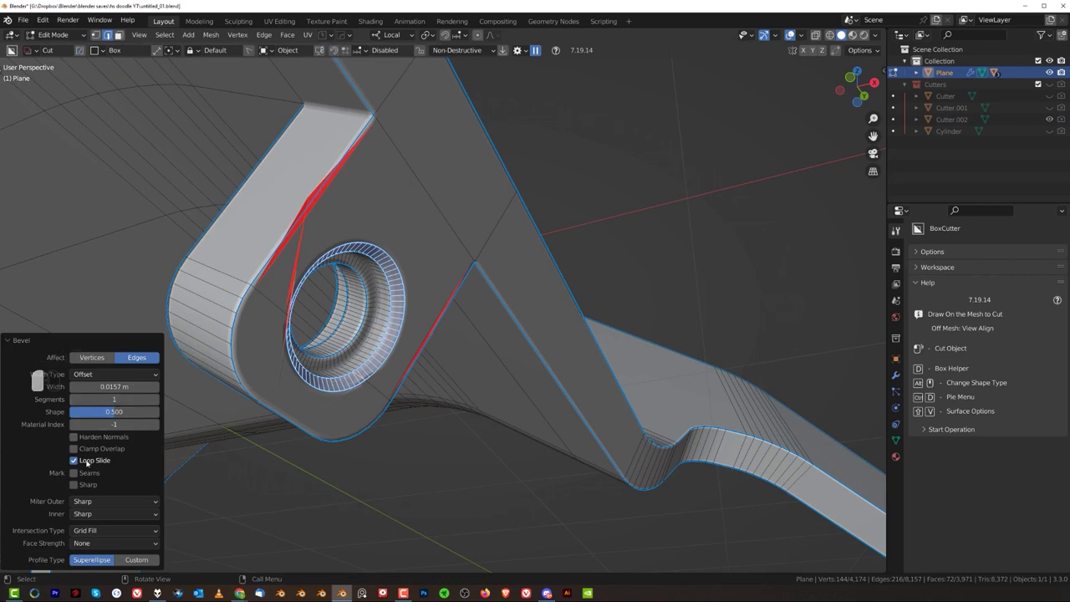
Symmetrize the plate's mesh to copy the finished stepped hole to the opposite side.
middle_click_drag(265, 363, 339, 355)
scroll(351, 351, "down", 8)
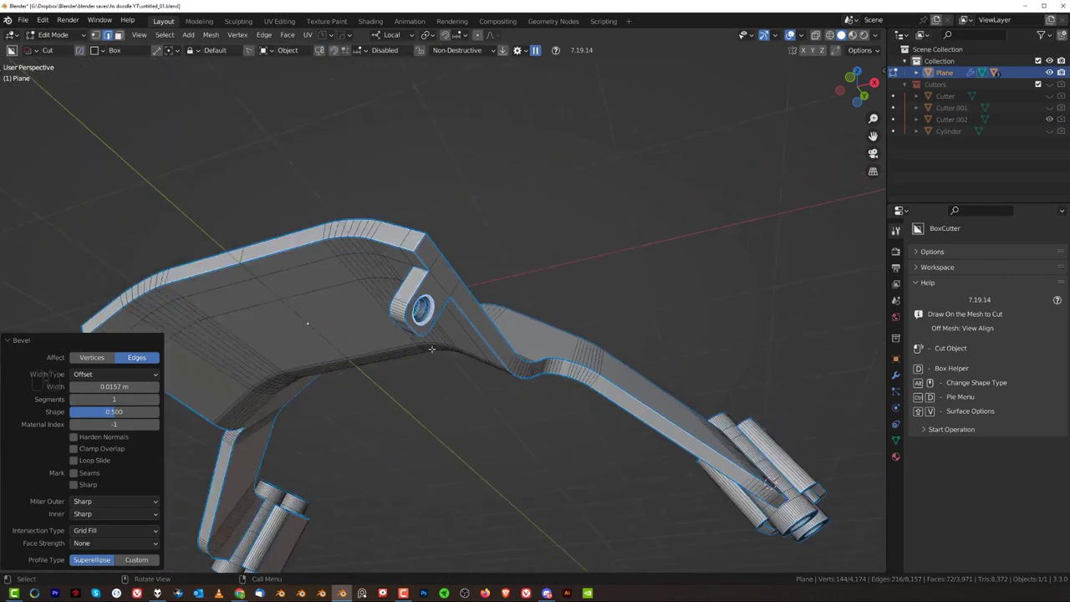
middle_click_drag(435, 330, 609, 319)
left_click(121, 211)
key("Tab")
Select the edge path around the lug's outer outline and bevel it with a single segment.
scroll(410, 142, "up", 4)
middle_click_drag(402, 179, 493, 209)
middle_click_drag(494, 209, 309, 265, "shift")
key("Tab")
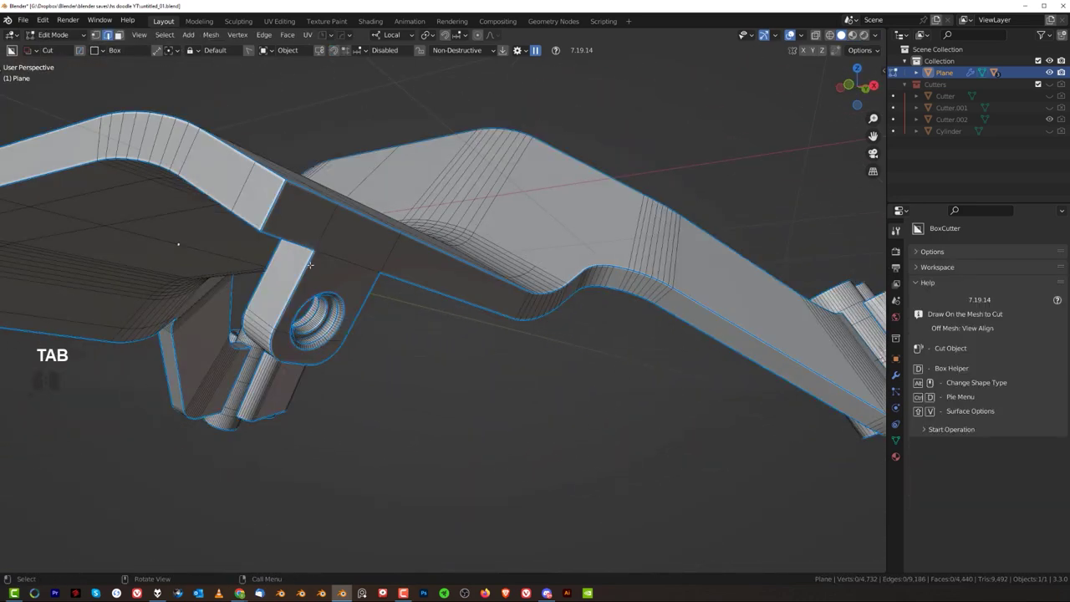
left_click(363, 290, "ctrl")
key("ctrl+z")
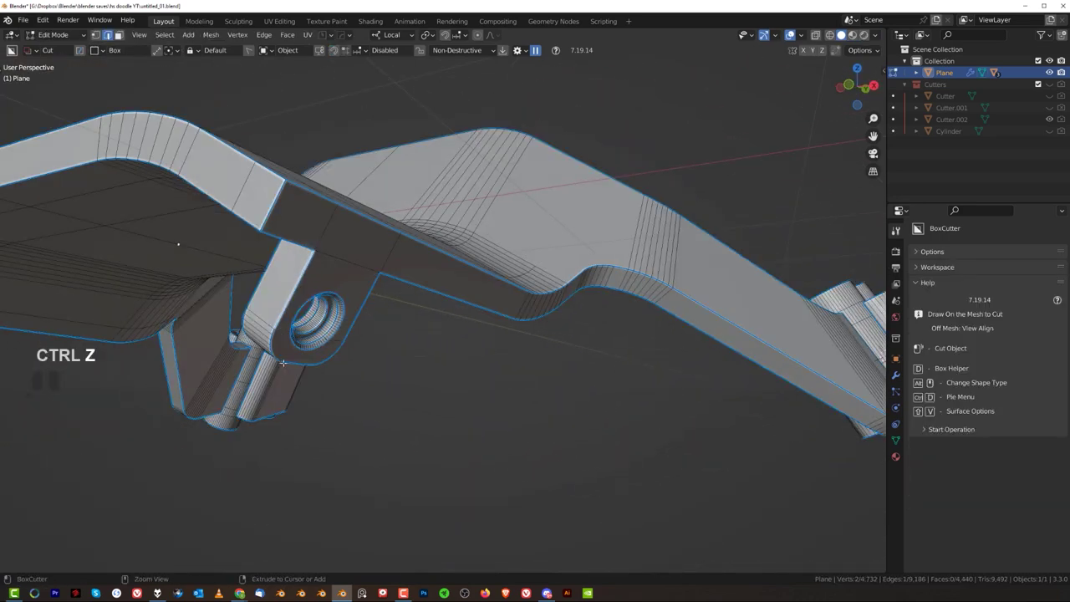
left_click(375, 298, "ctrl")
scroll(370, 290, "up", 3)
key("ctrl+b")
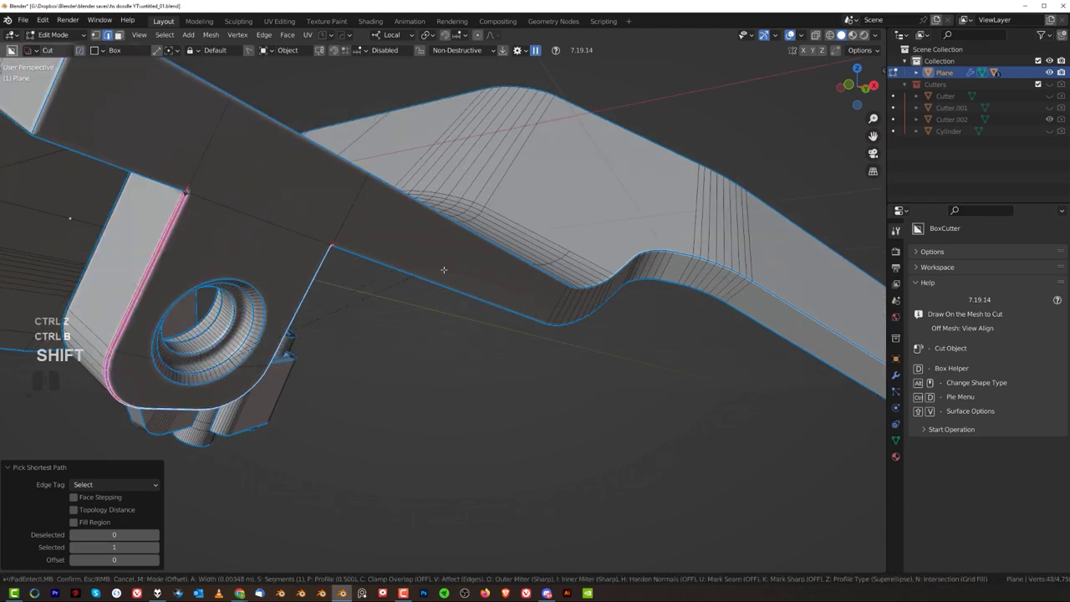
left_click(545, 286)
Select the two stray vertices where the lug bevel meets the plate and align them with the average option.
middle_click_drag(545, 286, 518, 214)
key("Tab")
middle_click_drag(282, 242, 487, 346, "shift")
left_click(216, 310)
scroll(339, 284, "up", 2)
left_click(284, 279)
scroll(218, 314, "up", 3)
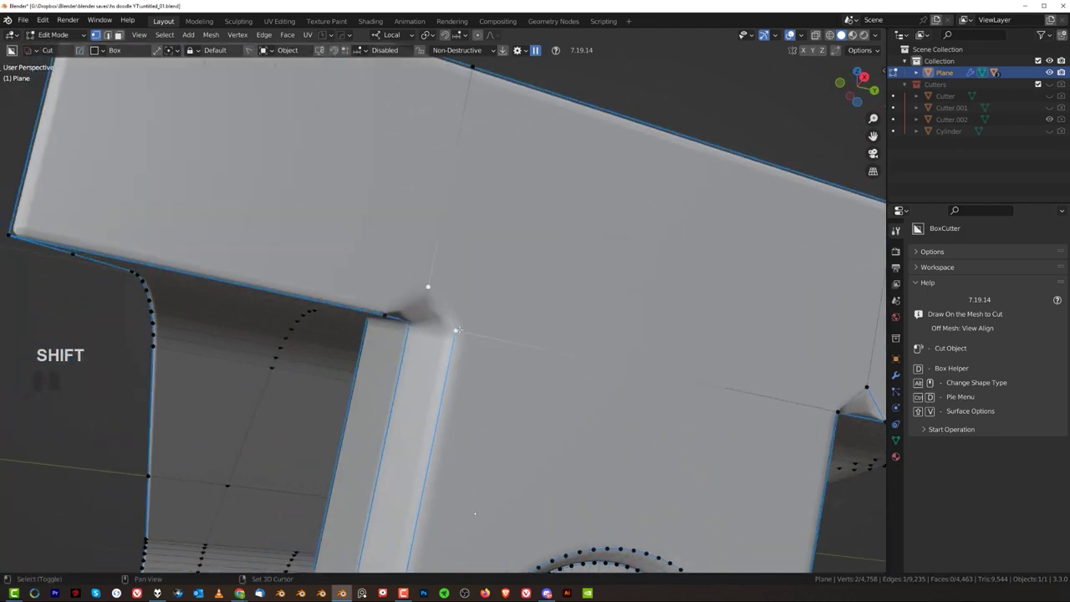
key("alt+a")
left_click(552, 323)
scroll(438, 328, "down", 1)
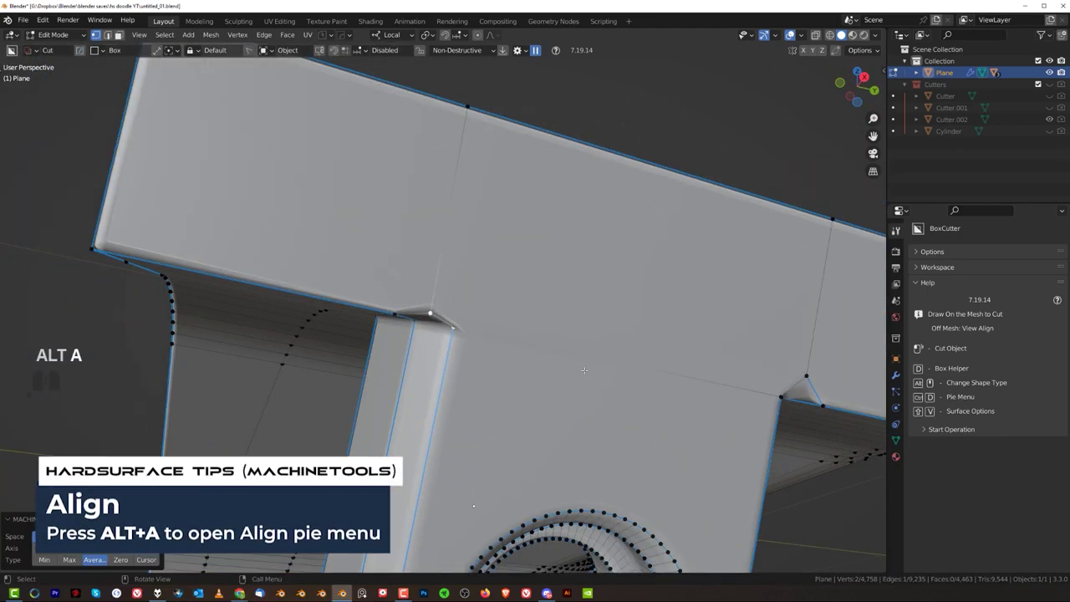
Merge the aligned vertex into the lug bevel's corner vertex with Smart Vert.
scroll(439, 329, "up", 1)
left_click(429, 308)
left_click(464, 333, "shift")
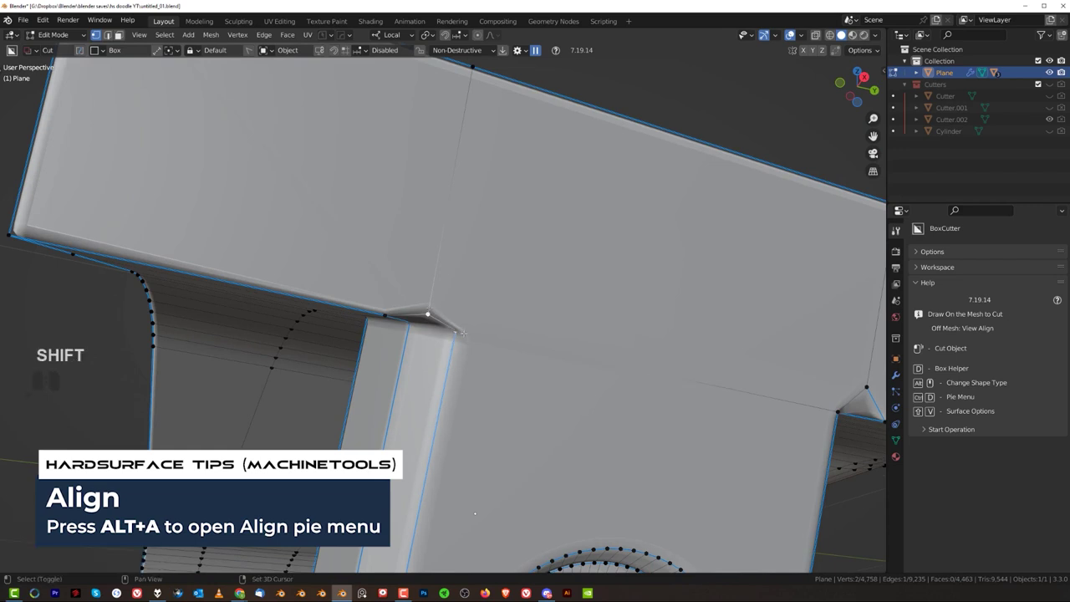
key("1")
scroll(461, 338, "down", 1)
Mark the short plate edge running out from the merged corner as sharp.
key("2")
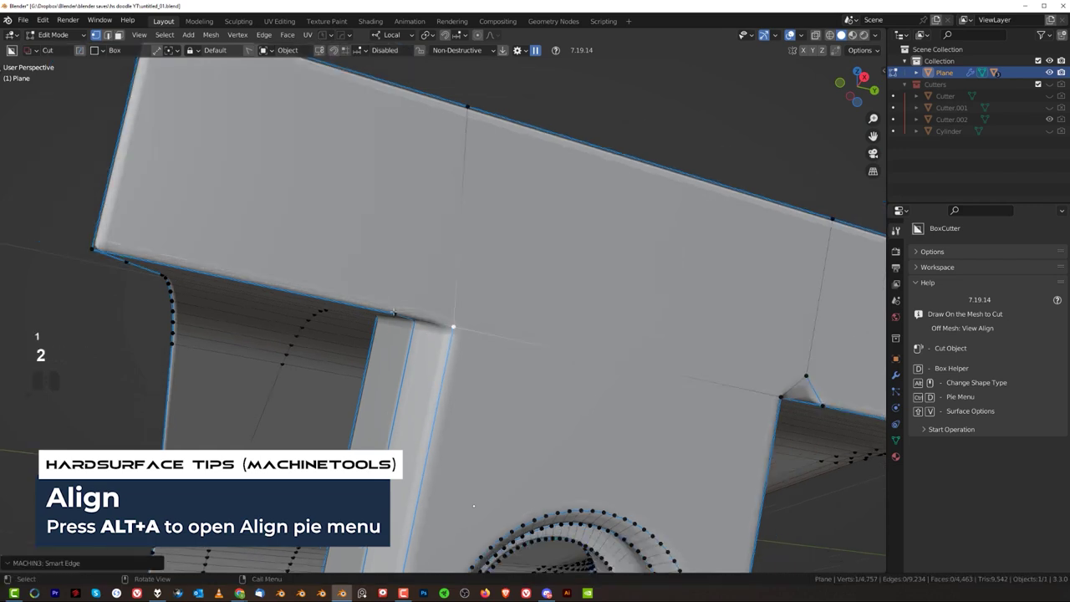
left_click(393, 312)
middle_click_drag(393, 312, 429, 240)
key("Tab")
left_click(441, 336)
key("q")
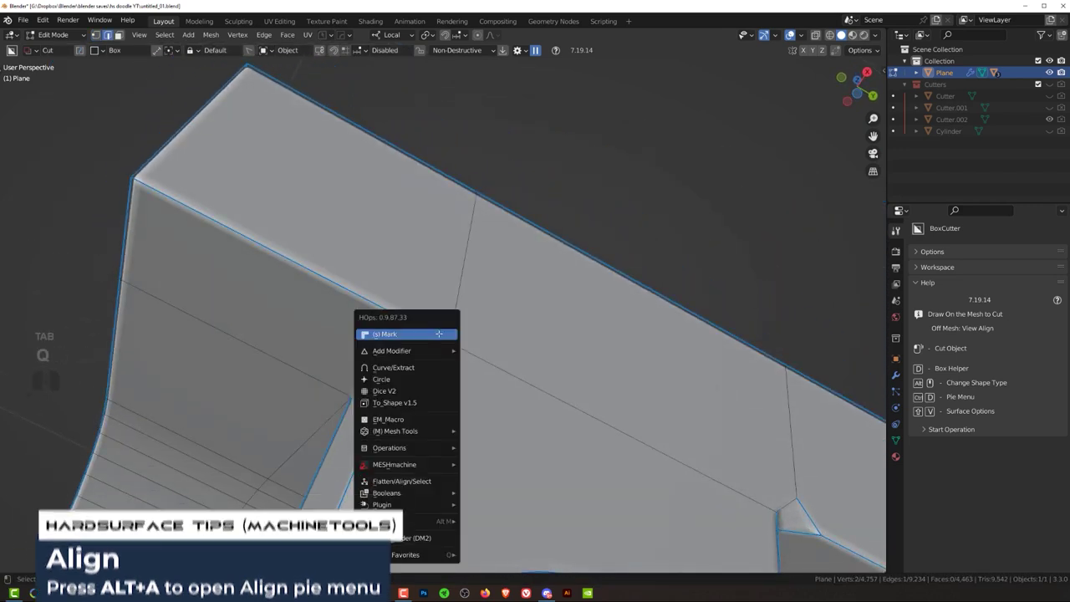
left_click(439, 334)
Clear the sharp mark from the short diagonal edge at the same lug corner.
scroll(439, 335, "down", 1)
middle_click_drag(430, 328, 251, 209, "shift")
scroll(172, 186, "up", 1)
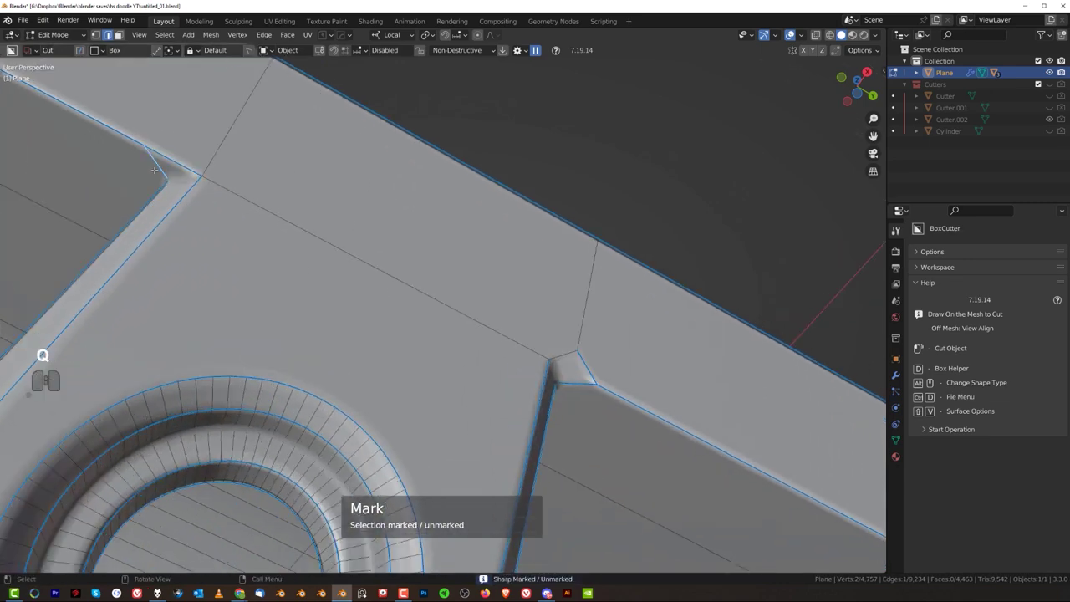
key("q")
left_click(155, 171)
scroll(155, 170, "down", 3)
middle_click_drag(393, 297, 213, 207, "shift")
scroll(213, 207, "up", 4)
key("Tab")
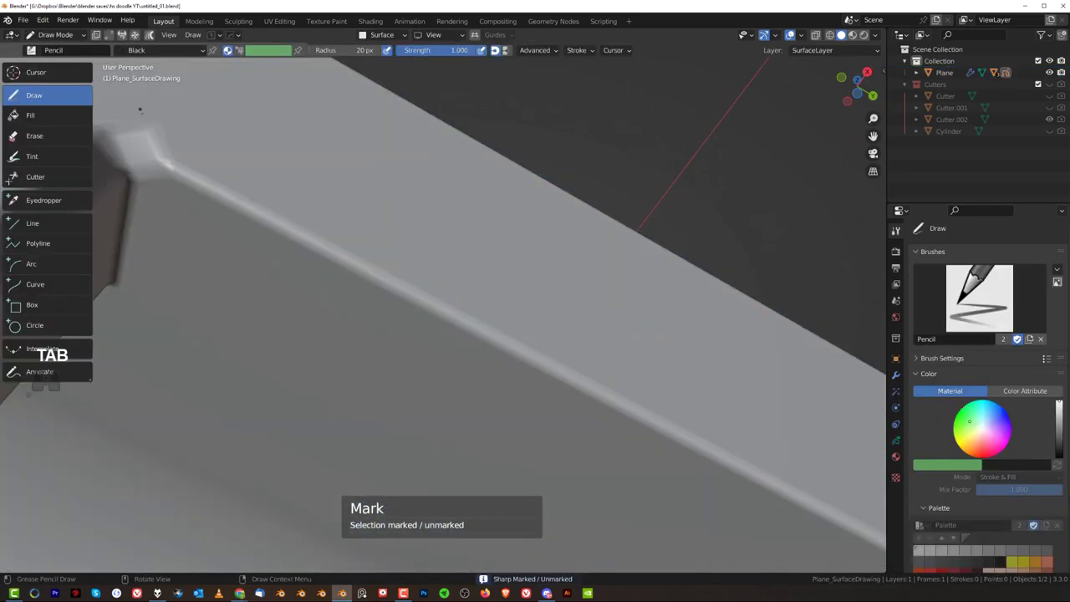
right_click(219, 168)
scroll(300, 283, "down", 3)
key("ctrl+z")
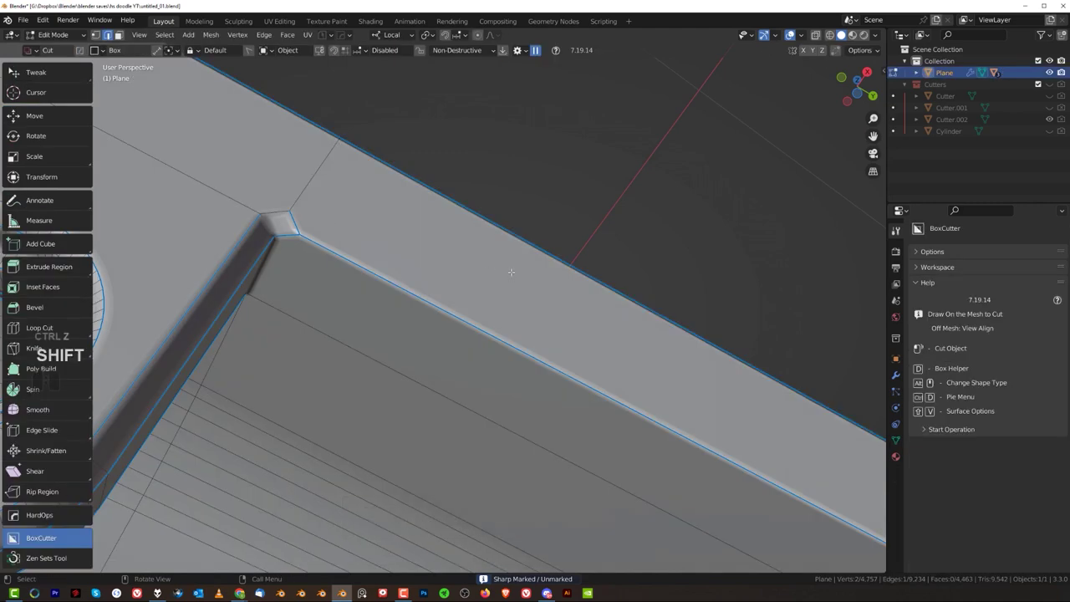
Align the stray vertex at the lug's other upper corner and merge it into the corner vertex.
key("Tab")
left_click(330, 213)
middle_click_drag(330, 214, 587, 336, "shift")
scroll(586, 305, "up", 2)
left_click(587, 301)
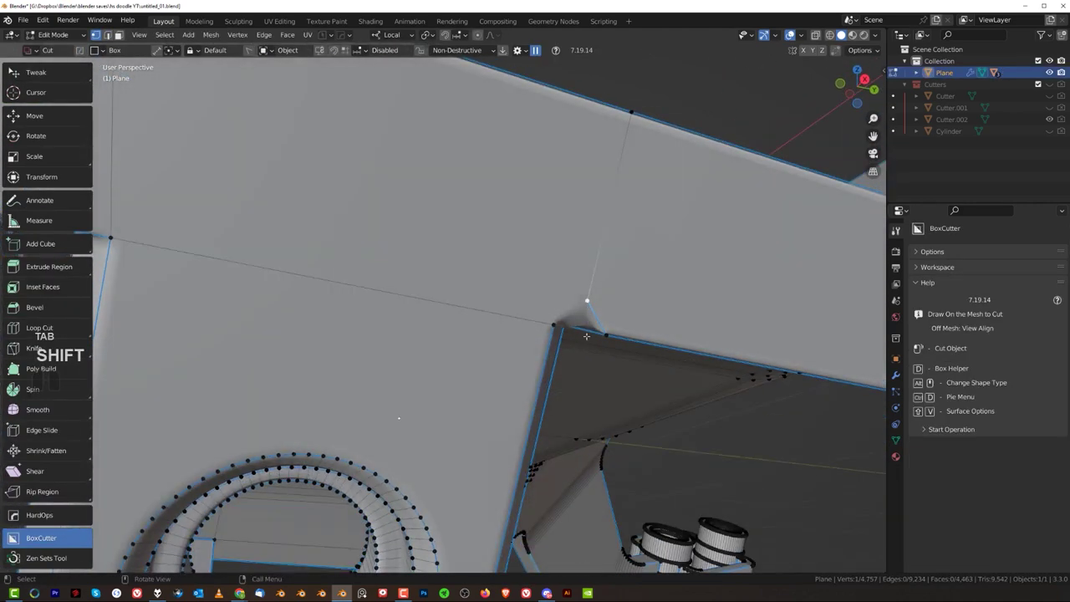
key("alt+a")
key("1")
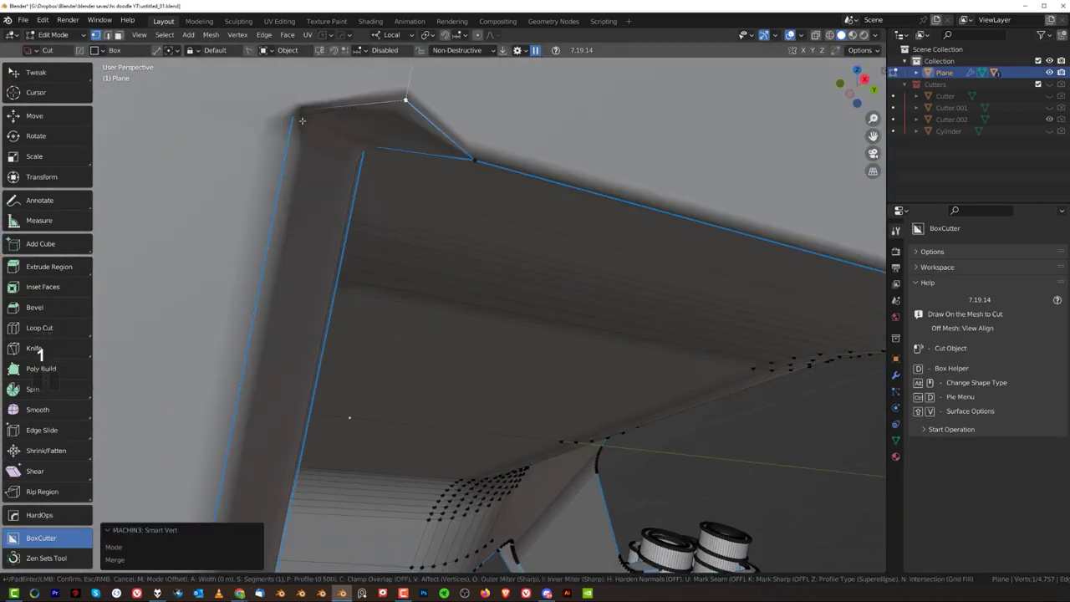
left_click(304, 113, "shift")
scroll(334, 142, "down", 1)
key("1")
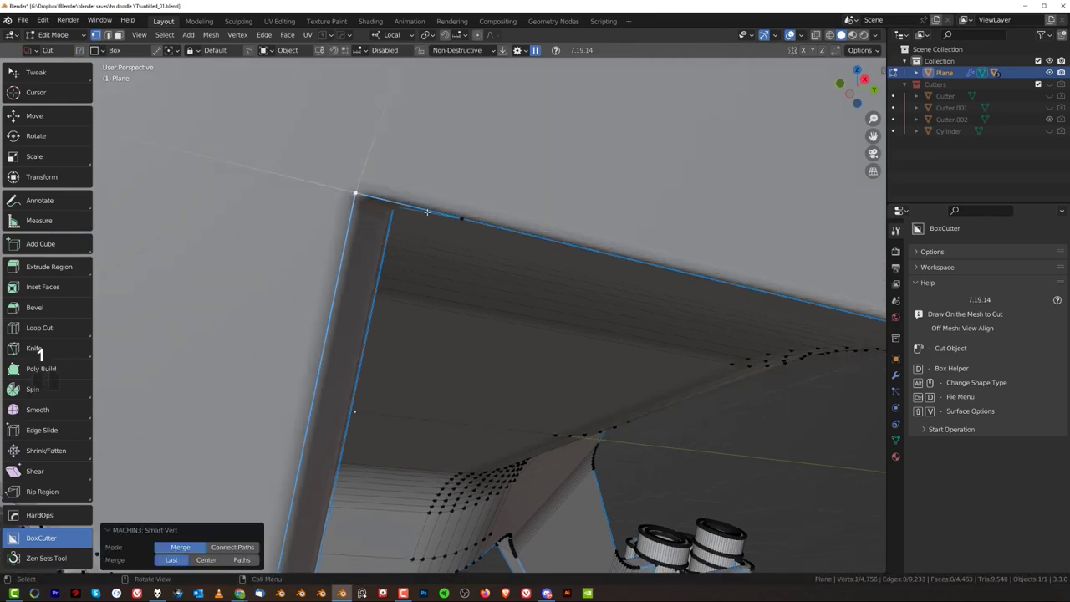
Toggle the sharp mark on the short plate edge leaving the lug's second merged corner.
middle_click_drag(400, 199, 411, 176)
key("Tab")
left_click(410, 211)
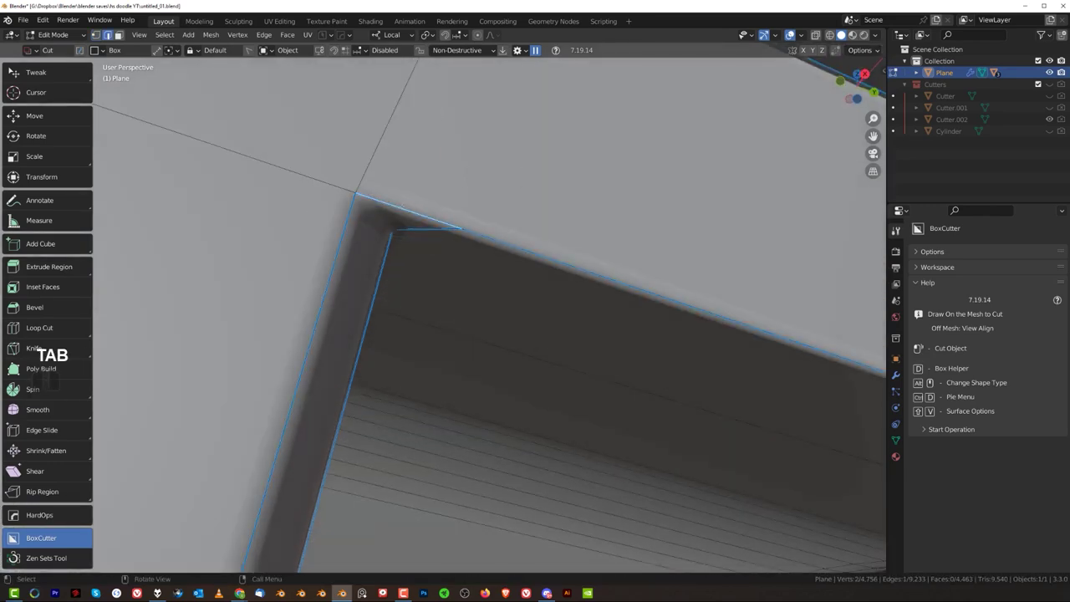
key("q")
left_click(382, 218)
scroll(395, 249, "down", 2)
middle_click_drag(395, 248, 369, 209)
key("Tab")
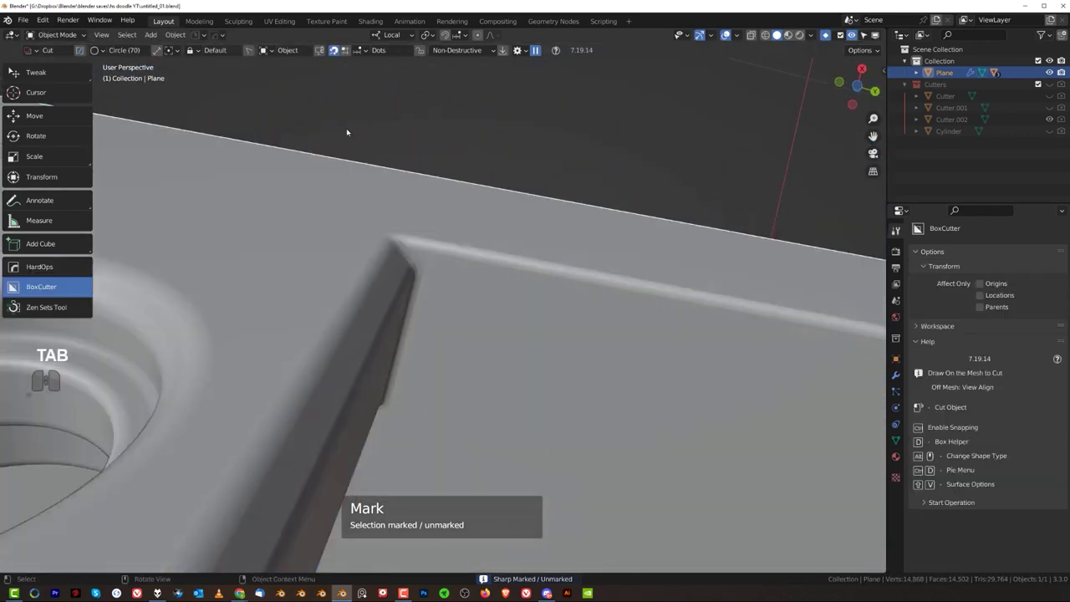
Toggle the sharp mark on the short diagonal edge beside the second merged corner.
scroll(368, 201, "down", 2)
key("Tab")
left_click(442, 292)
key("q")
left_click(441, 294)
scroll(435, 293, "down", 5)
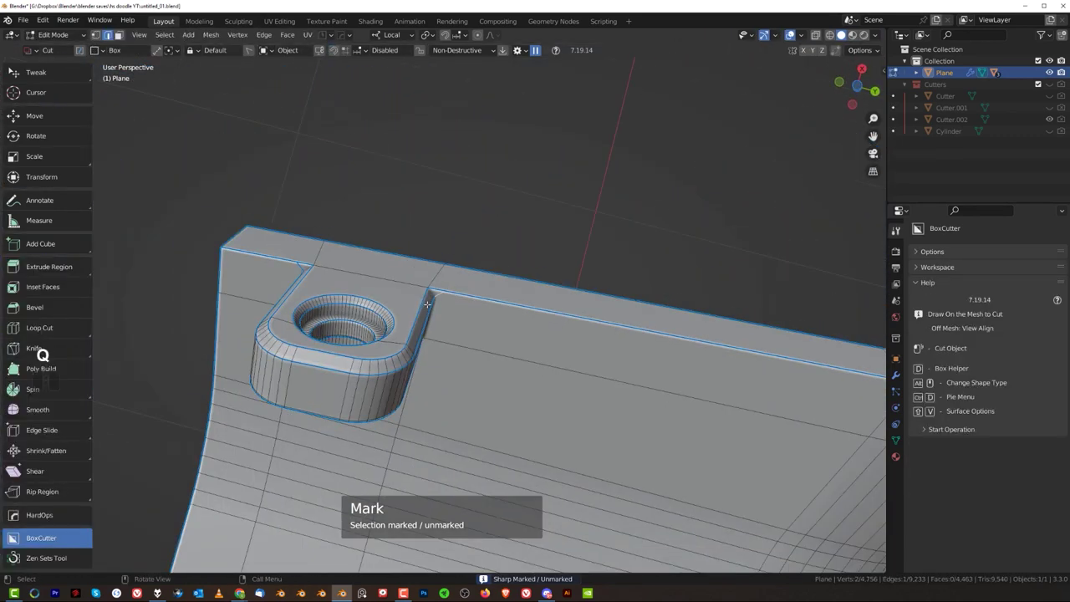
Symmetrize the mesh to carry the lug's outline bevel and cleaned corners over to the opposite lug.
key("Tab")
scroll(390, 287, "down", 5)
middle_click_drag(388, 287, 431, 333)
middle_click_drag(430, 333, 452, 389, "shift")
scroll(384, 131, "down", 4)
key("Tab")
key("alt+x")
scroll(452, 389, "up", 3)
key("Tab")
Narrow the width of the plate's bevel modifier with HardOps Bevel.
middle_click_drag(456, 351, 444, 263)
scroll(644, 251, "up", 4)
middle_click_drag(443, 263, 396, 254)
scroll(396, 254, "up", 4)
middle_click_drag(275, 268, 360, 246)
middle_click_drag(359, 247, 477, 242, "shift")
key("q")
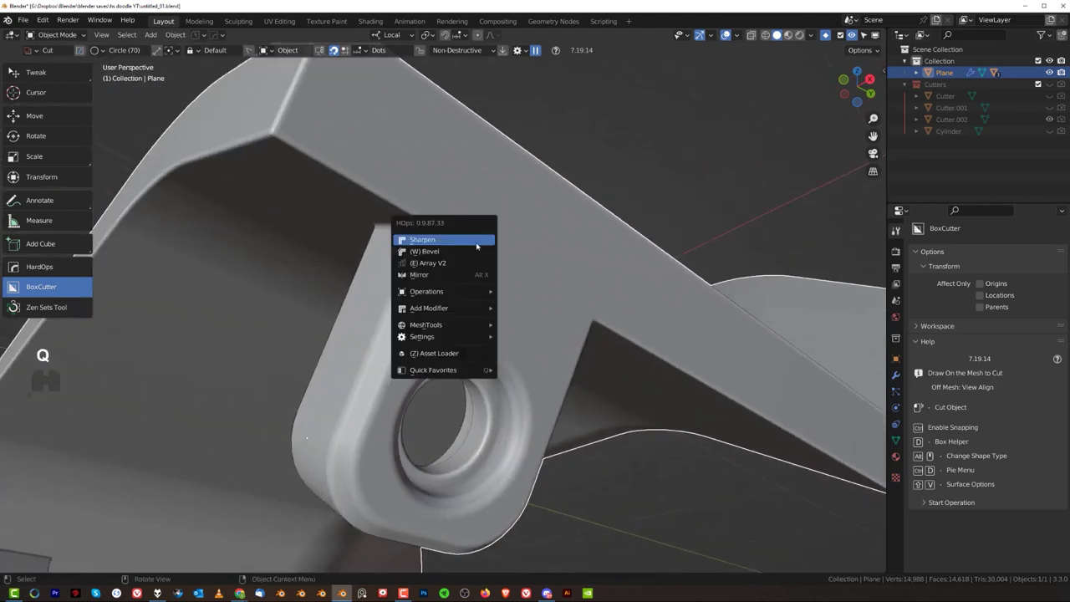
left_click(477, 252)
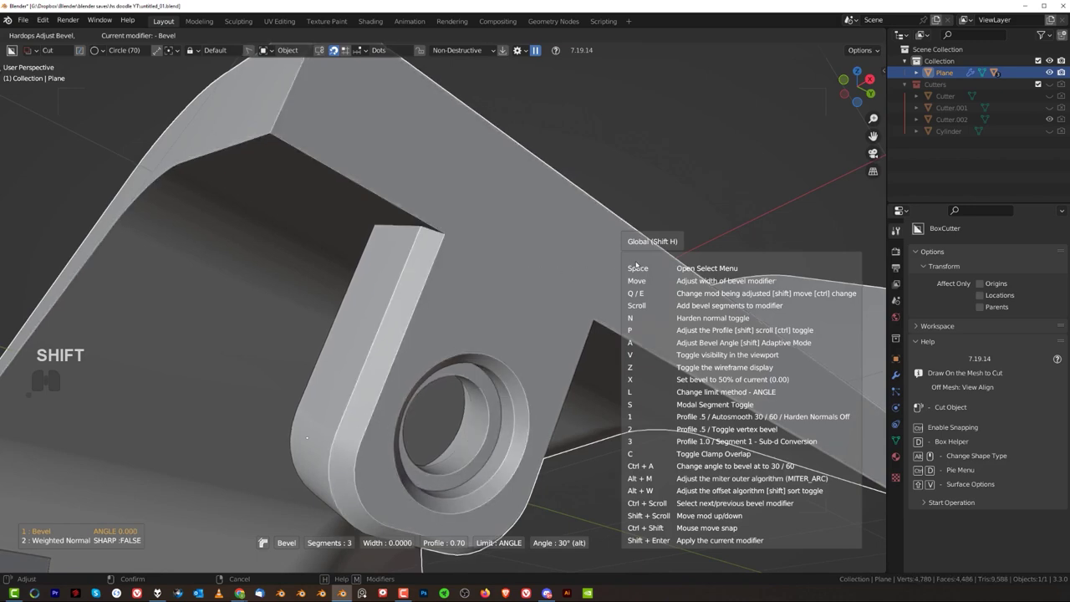
Bevel the plate's corner edge near the lug by 0.0984 m with 13 segments.
key("ctrl+b")
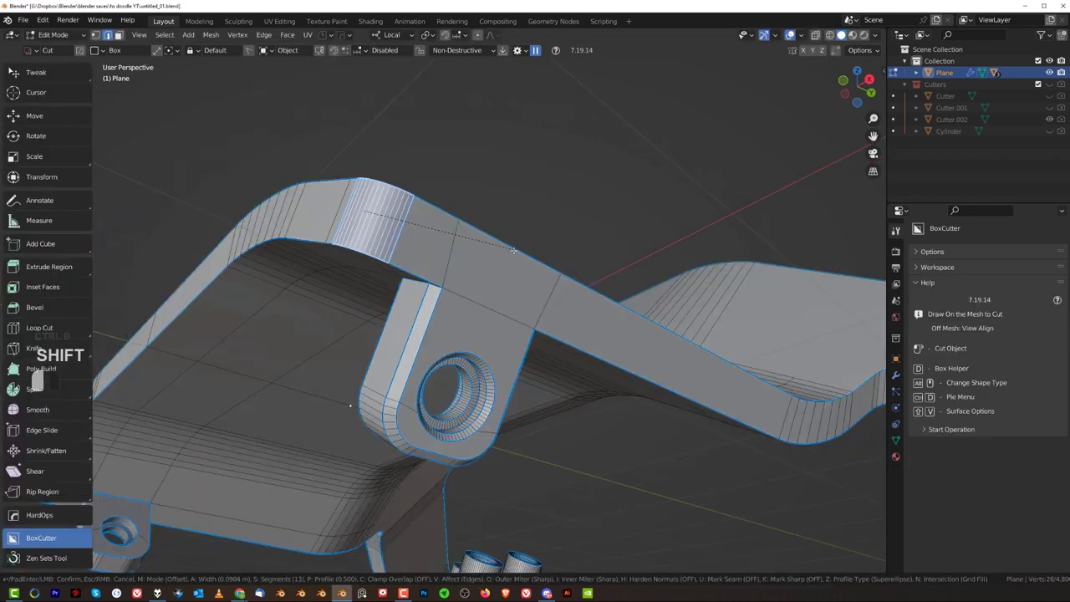
left_click(513, 250)
scroll(475, 270, "down", 3)
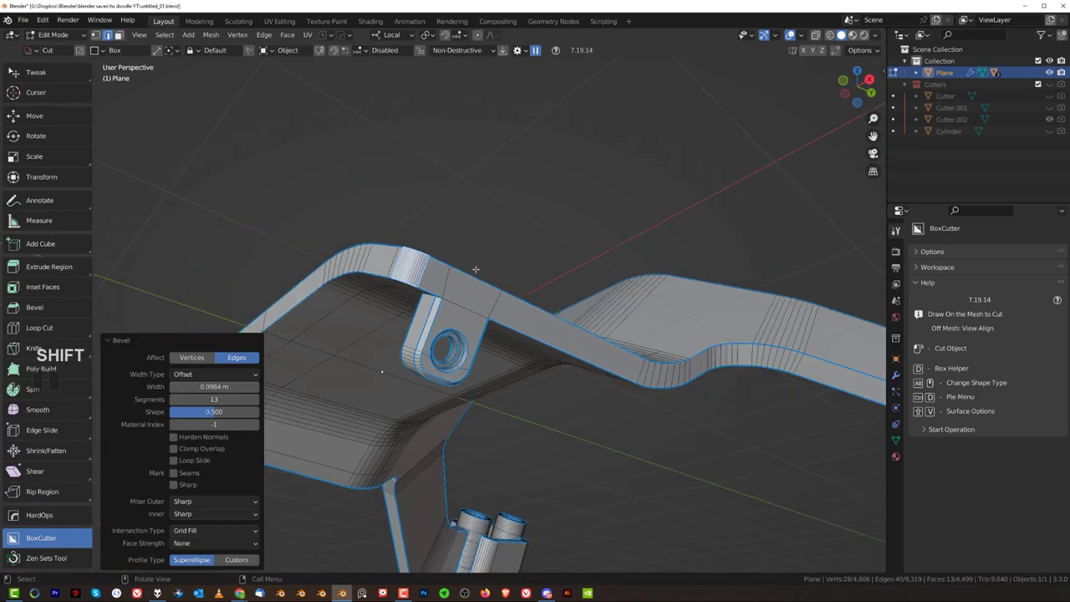
Symmetrize the mesh to copy the rounded plate corner to the other side.
middle_click_drag(476, 270, 443, 306)
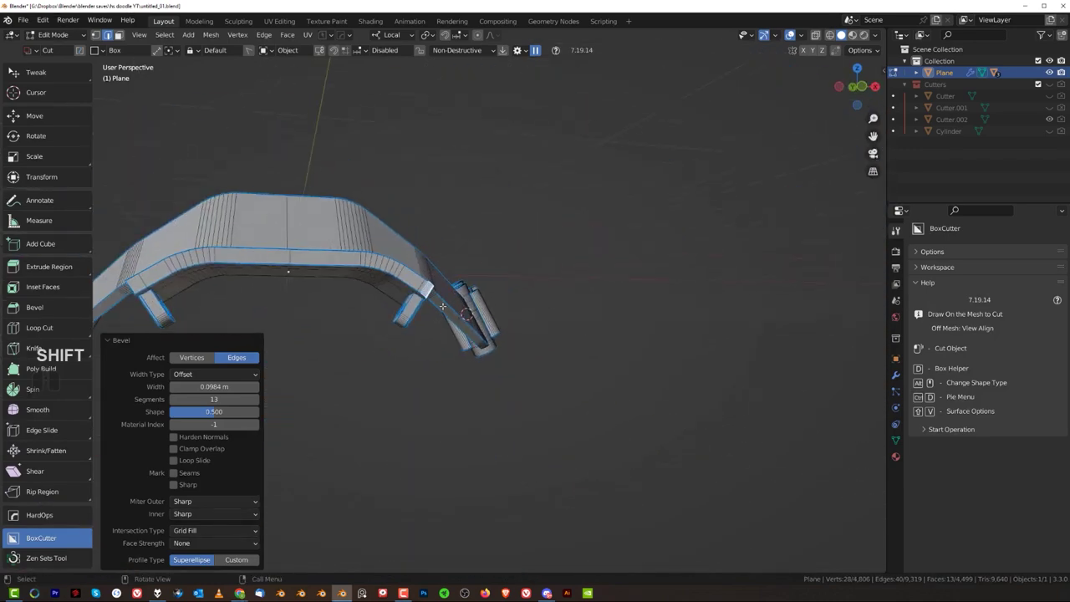
left_click(160, 285)
middle_click_drag(160, 285, 296, 580)
scroll(296, 581, "up", 3)
key("Tab")
key("Tab")
Bevel the upper edge loop along the plate's front rim, side and arm by 0.016 m with one segment.
middle_click_drag(279, 437, 361, 361, "shift")
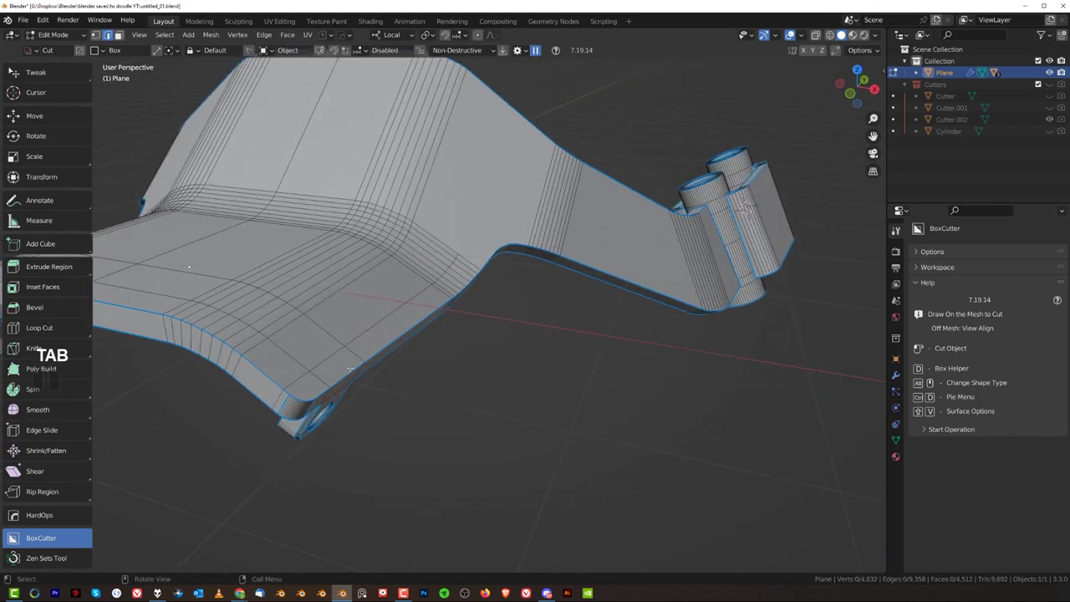
left_click(350, 368, "alt")
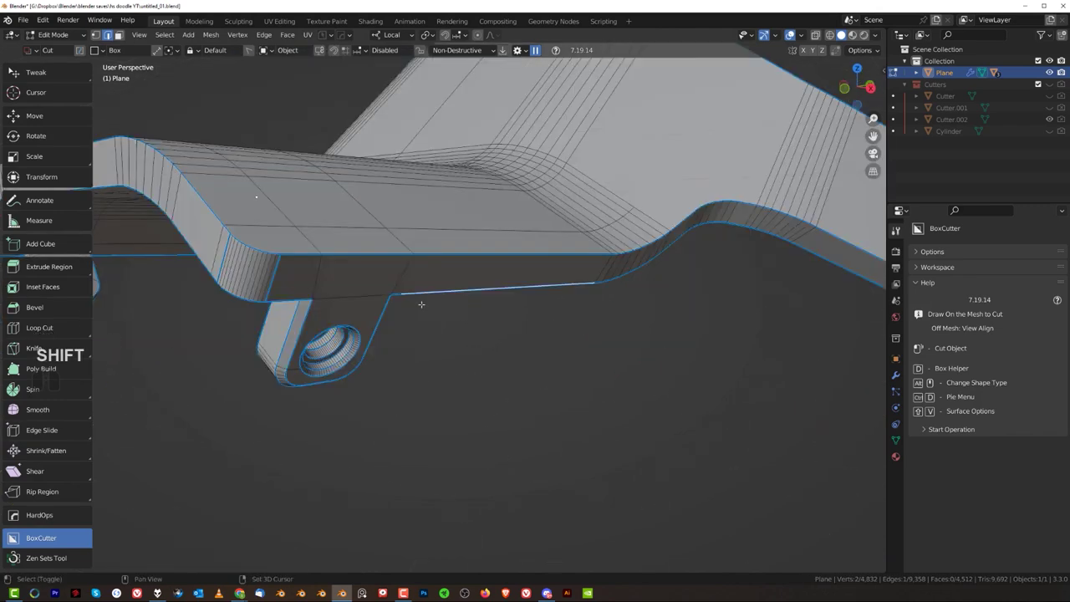
middle_click_drag(421, 304, 434, 294, "shift")
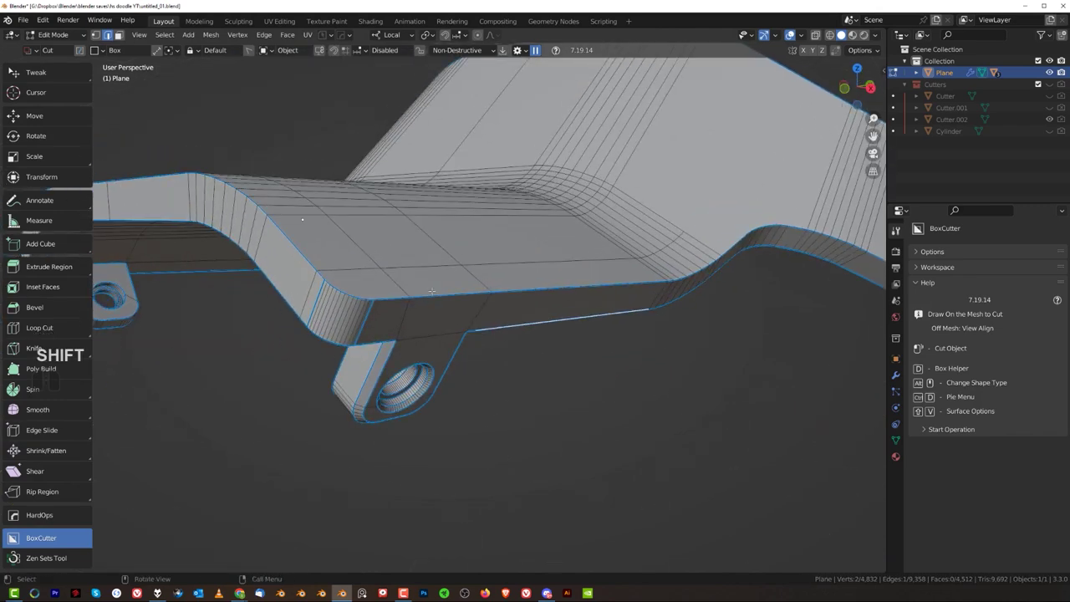
left_click(434, 300, "alt")
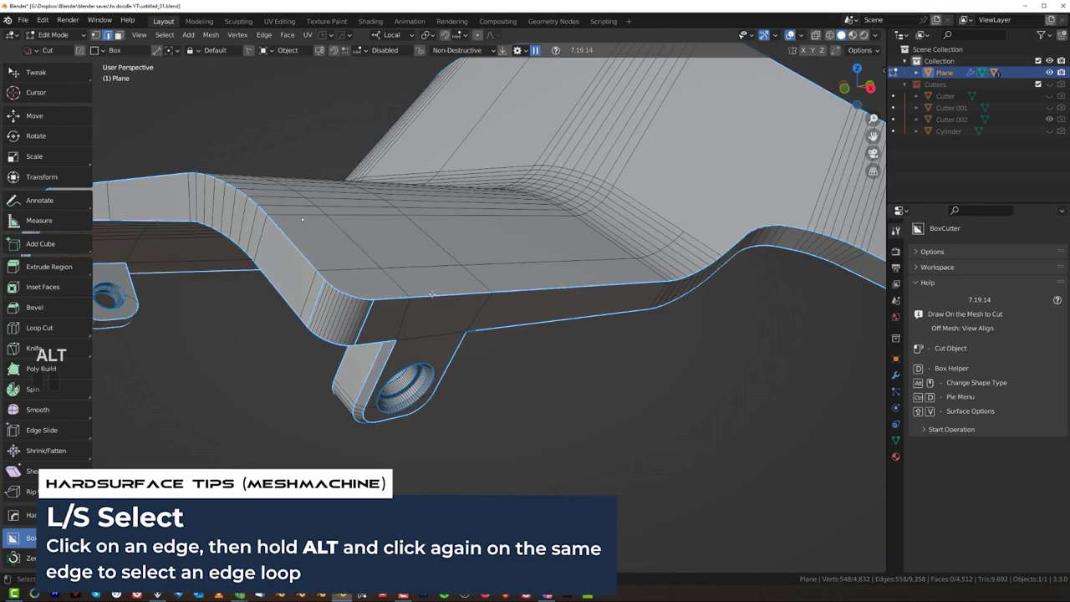
scroll(434, 300, "down", 4)
scroll(471, 363, "up", 3)
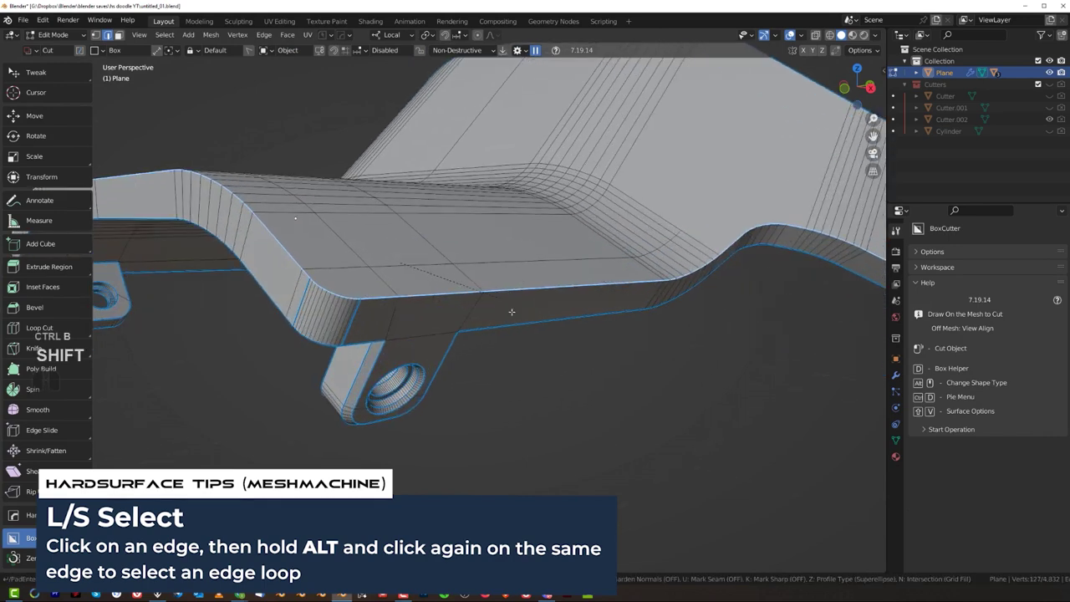
scroll(526, 315, "down", 3)
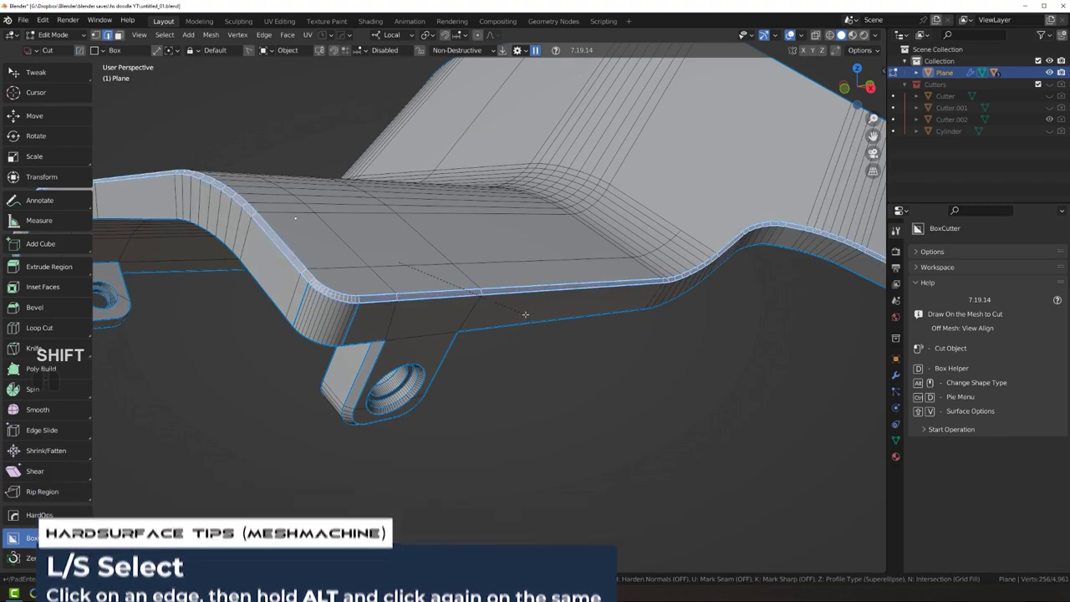
left_click(528, 315)
Dissolve the leftover edges where the new bevel meets the hinge cylinder at the arm's end.
scroll(541, 346, "down", 4)
middle_click_drag(540, 346, 360, 314, "shift")
middle_click_drag(435, 322, 360, 327, "shift")
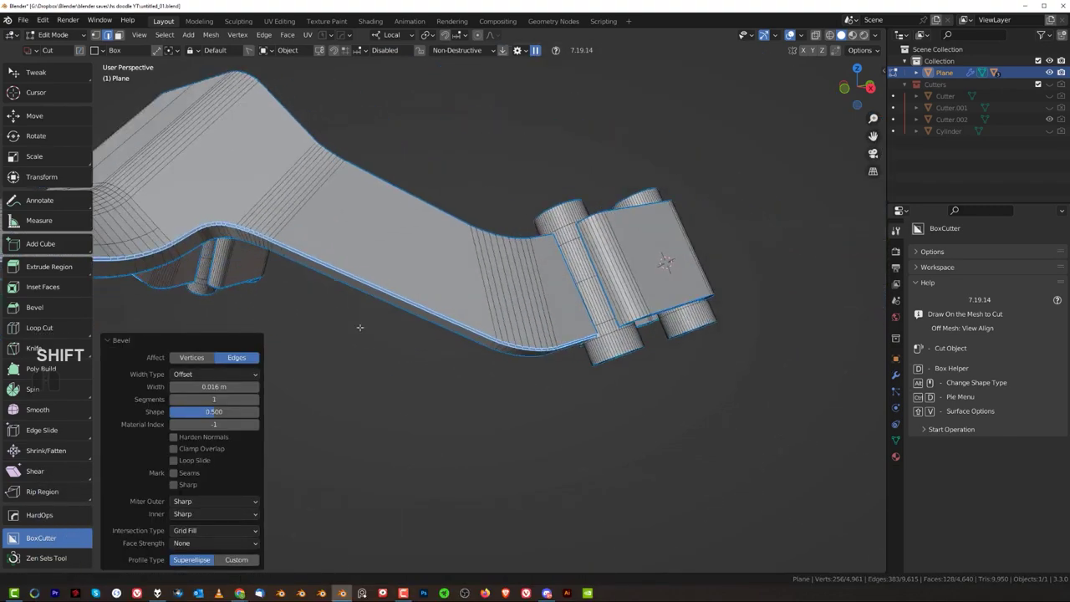
scroll(360, 326, "up", 4)
middle_click_drag(586, 351, 418, 284, "shift")
scroll(418, 284, "up", 4)
middle_click_drag(425, 218, 408, 313, "shift")
scroll(408, 313, "up", 7)
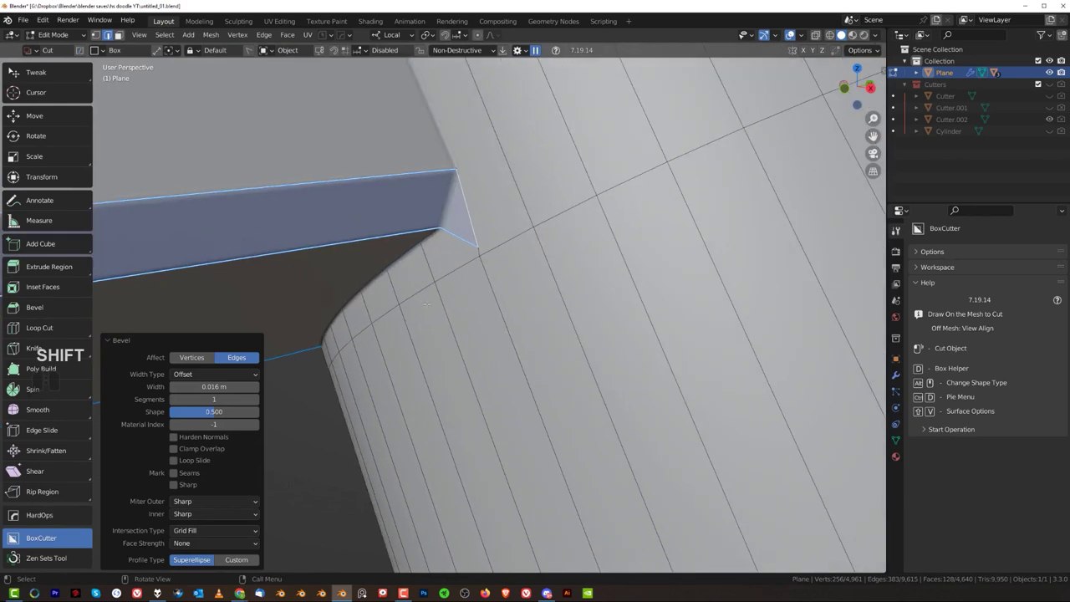
middle_click_drag(431, 251, 493, 287, "shift")
scroll(496, 286, "up", 1)
key("Tab")
key("Tab")
left_click(538, 307)
left_click(540, 284)
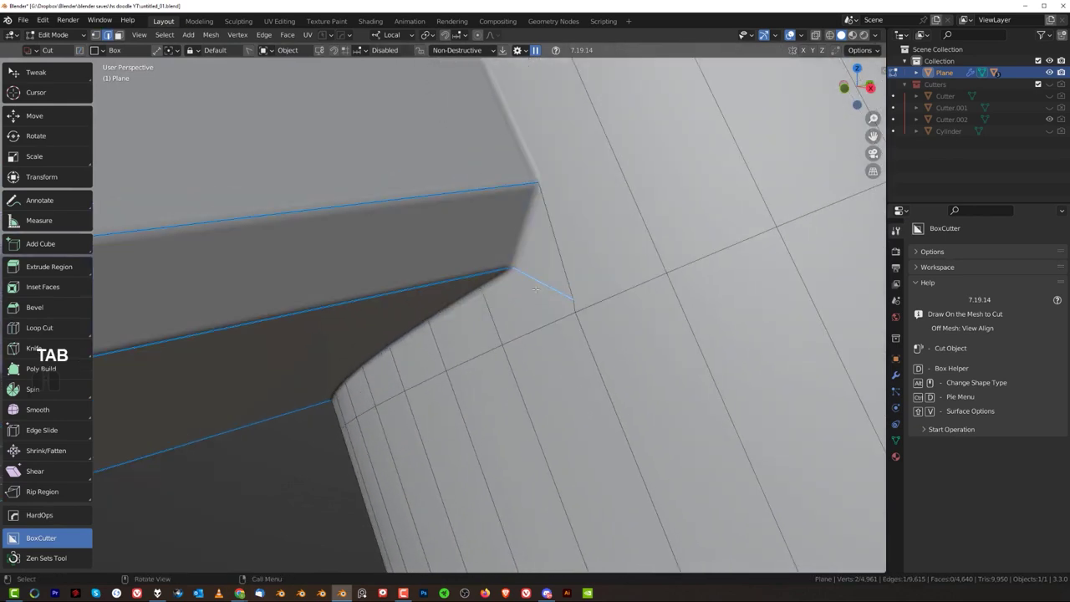
key("x")
middle_click_drag(552, 261, 592, 276)
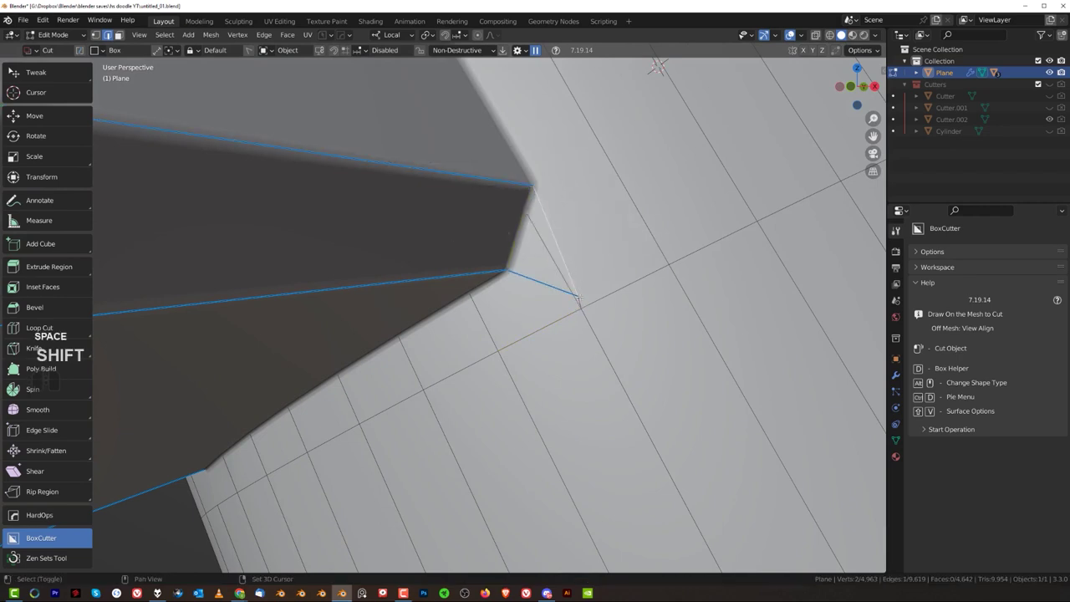
key("x")
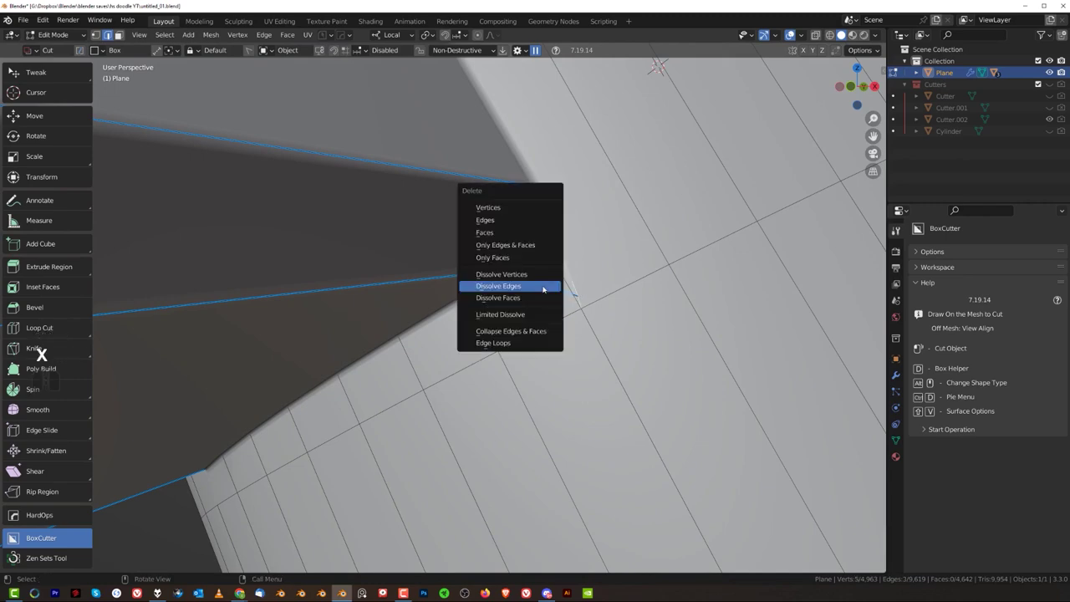
left_click(543, 289)
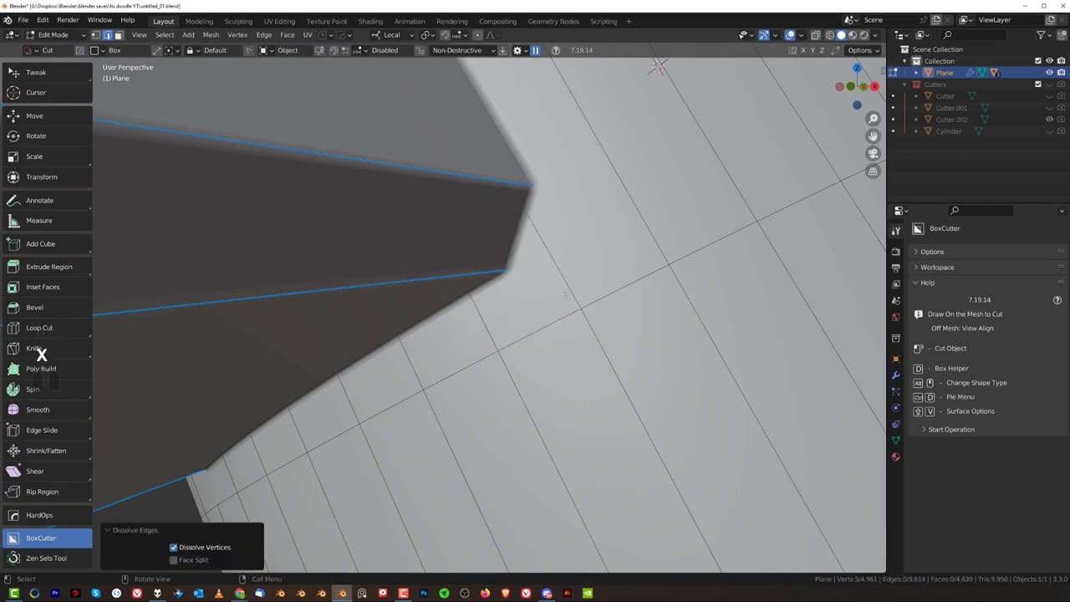
scroll(519, 259, "down", 3)
Bevel the edge path running from the hinge cylinder along the arm and the plate's rear rim by 0.0261 m with one segment.
key("Tab")
scroll(500, 256, "down", 8)
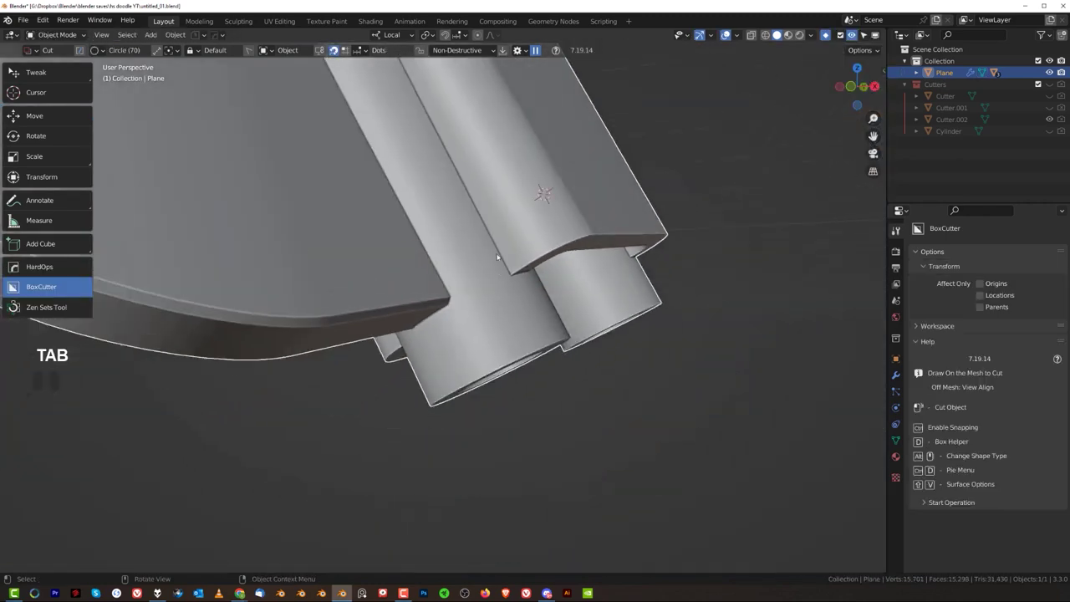
scroll(497, 258, "down", 6)
middle_click_drag(497, 258, 470, 317)
middle_click_drag(460, 276, 473, 327, "shift")
scroll(474, 327, "up", 2)
key("Tab")
left_click(475, 328)
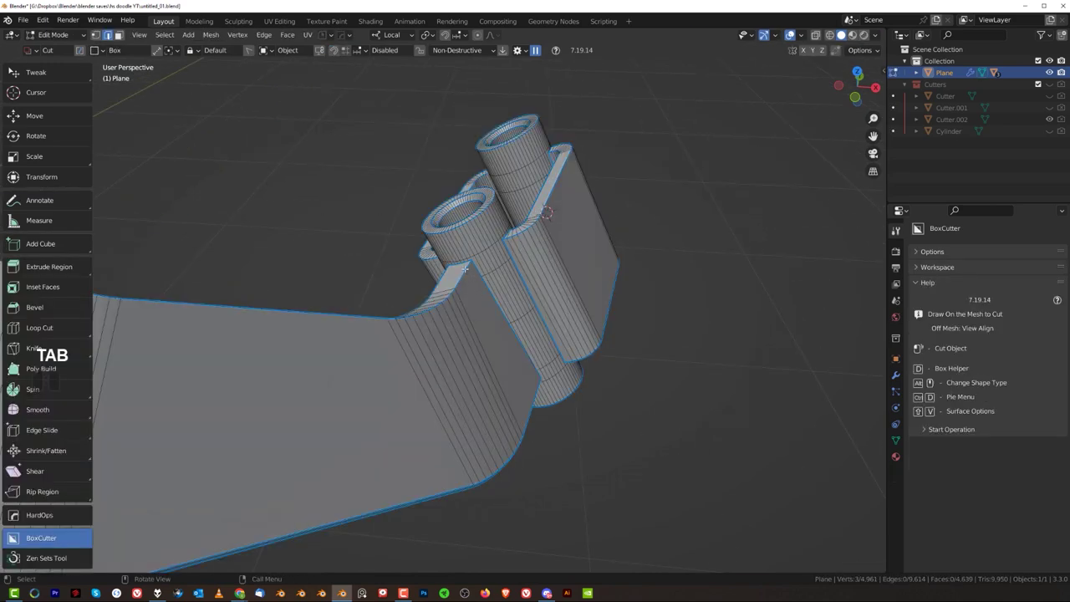
scroll(463, 273, "down", 7)
middle_click_drag(386, 272, 418, 307)
left_click(446, 306, "ctrl")
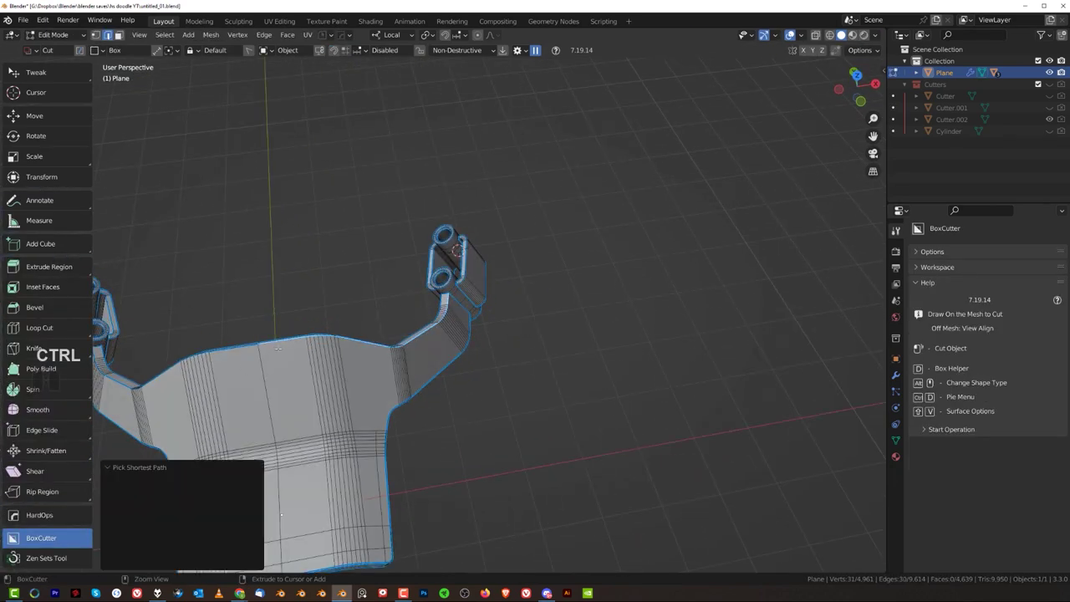
scroll(445, 307, "up", 6)
key("ctrl+b")
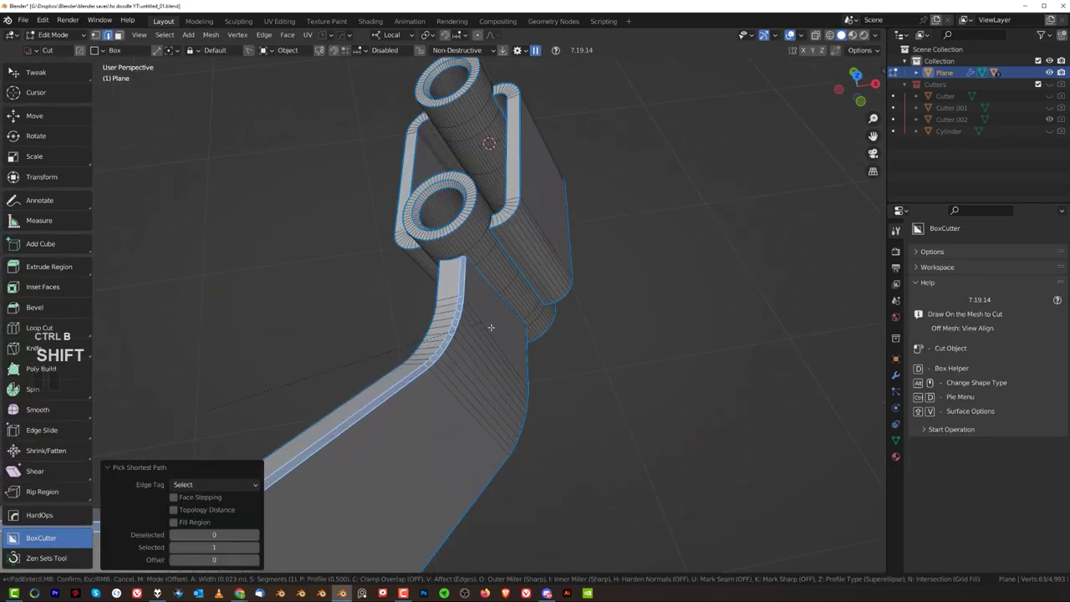
left_click(485, 325)
Symmetrize the mesh to copy the new rim bevels to the other side of the bracket.
scroll(471, 313, "up", 5)
middle_click_drag(500, 207, 440, 291, "shift")
scroll(441, 290, "up", 4)
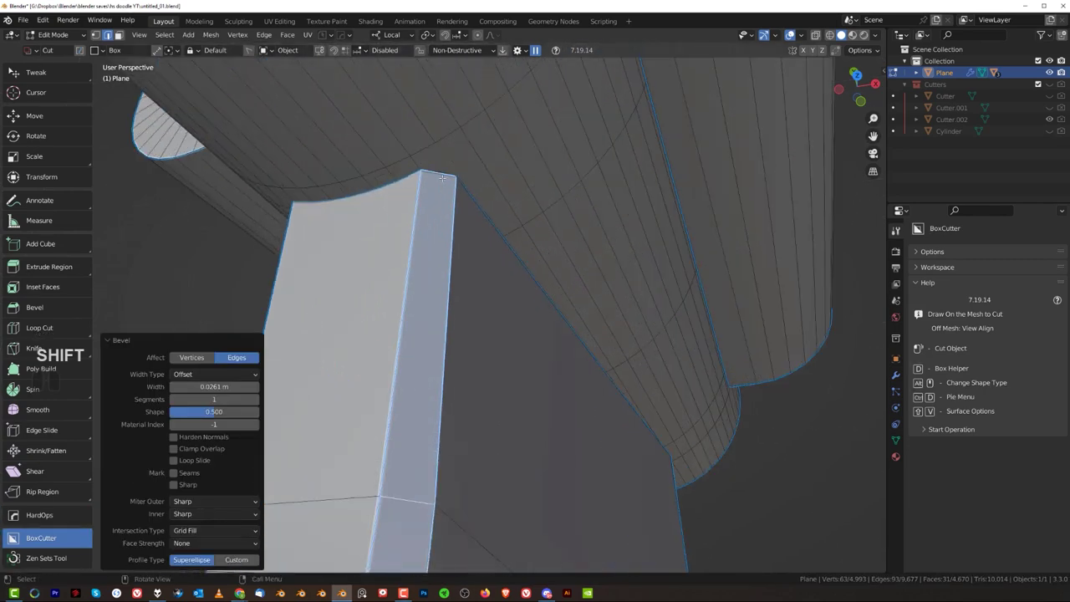
left_click(309, 186)
scroll(327, 318, "down", 5)
middle_click_drag(327, 325, 391, 293)
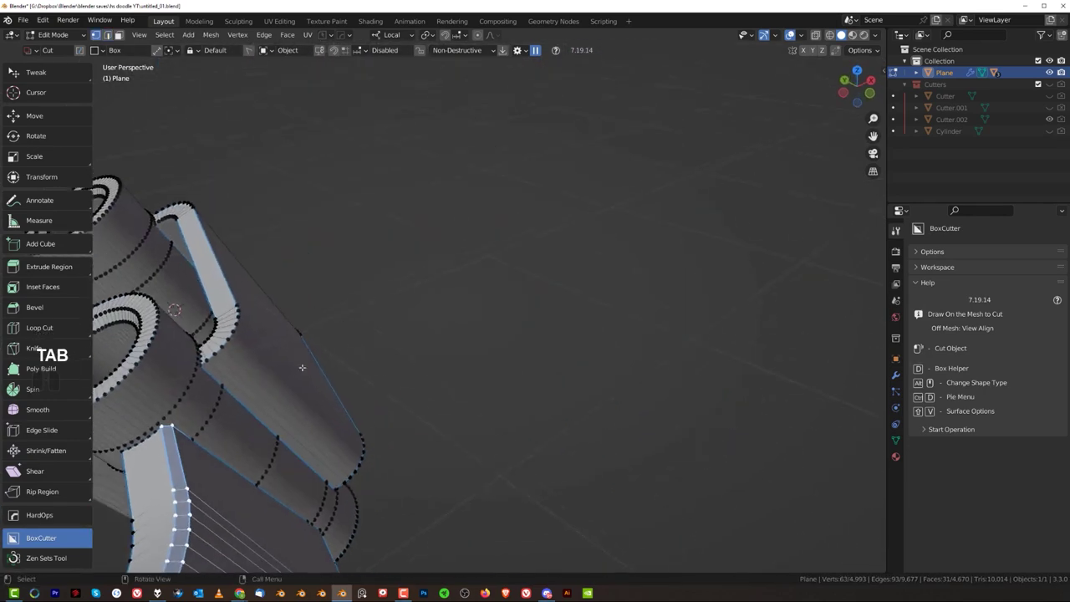
scroll(398, 347, "down", 5)
key("alt+x")
scroll(393, 355, "down", 4)
key("Tab")
left_click(289, 141)
Examine the bracket's plate in a top orthographic view and in perspective.
middle_click_drag(393, 464, 397, 260, "shift")
scroll(407, 409, "up", 4)
scroll(442, 251, "up", 2)
scroll(506, 246, "down", 3)
middle_click_drag(432, 327, 482, 306, "shift")
scroll(452, 315, "up", 3)
scroll(479, 337, "down", 2)
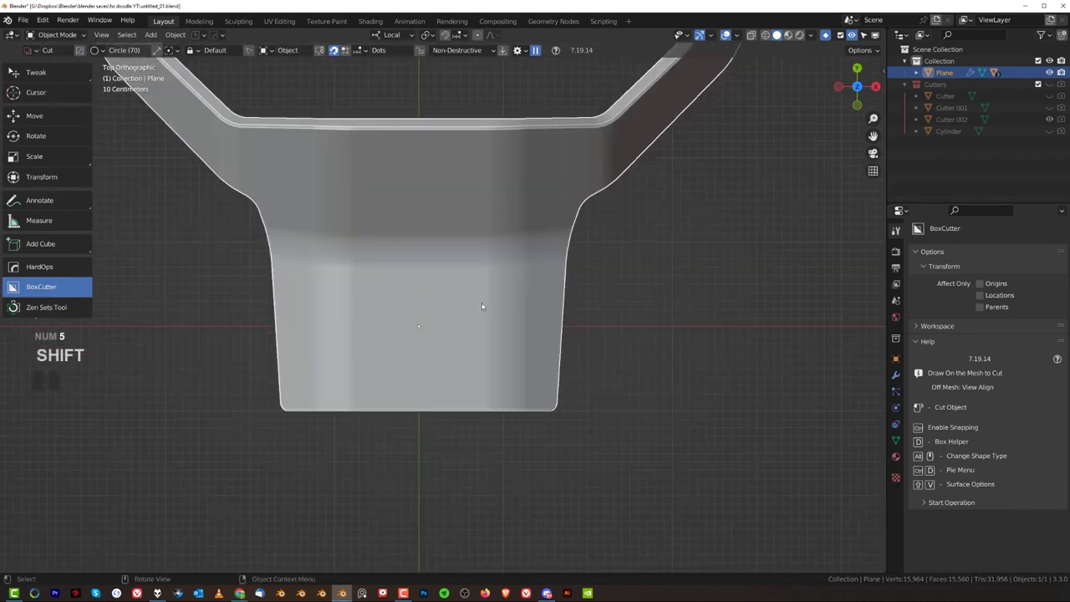
key("d")
left_click(479, 306)
middle_click_drag(406, 358, 351, 302)
key("KP_5")
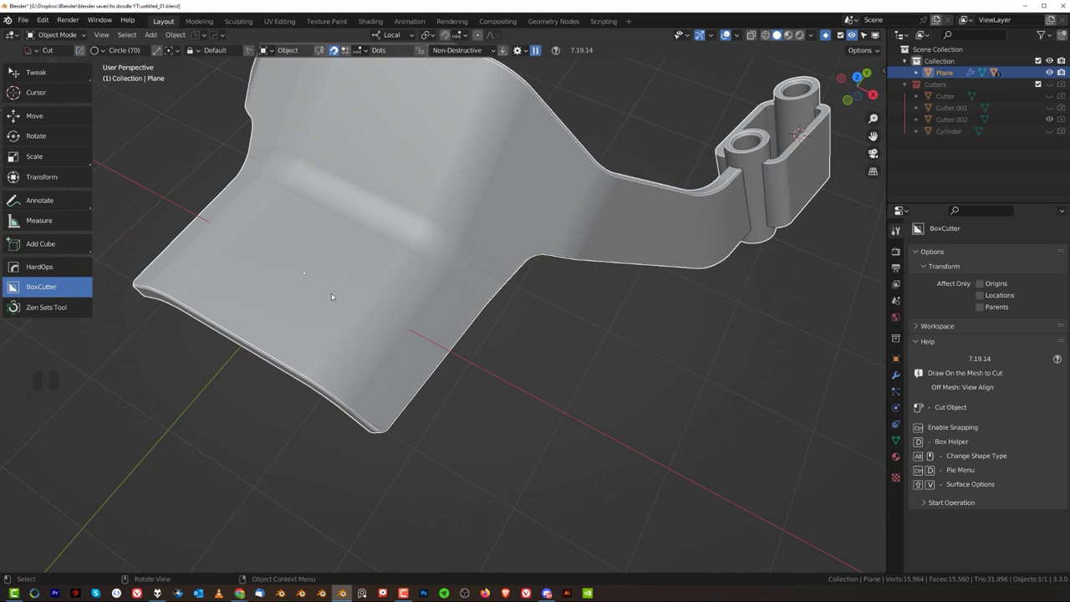
middle_click_drag(436, 180, 432, 280, "shift")
middle_click_drag(431, 280, 461, 223)
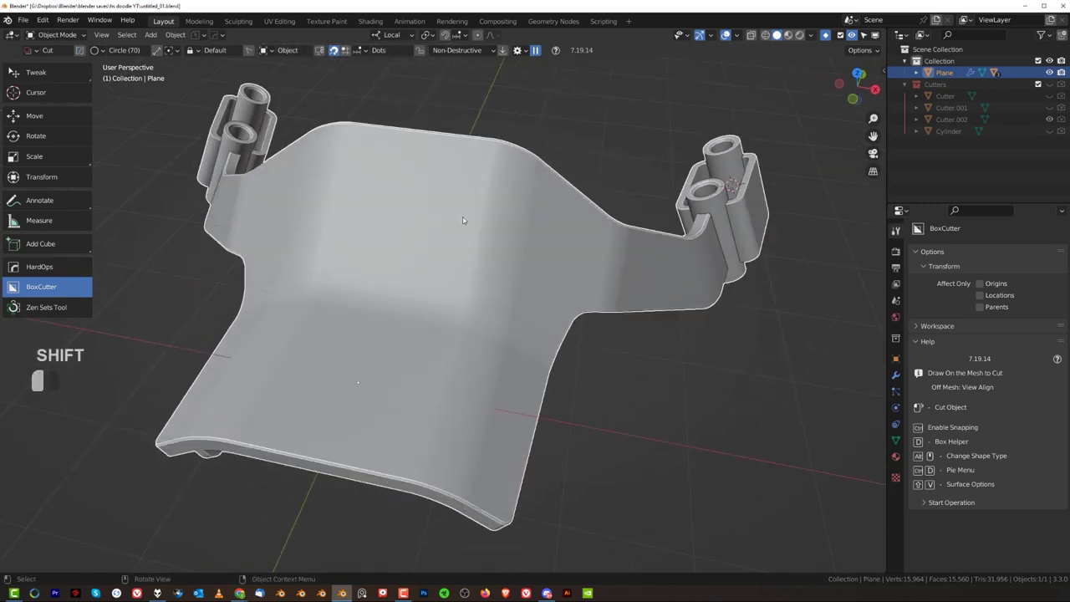
Cut a circular hole through the plate's raised section with BoxCutter, drawn about 0.91 across and extruded about 2.354.
left_click_drag(463, 220, 523, 234)
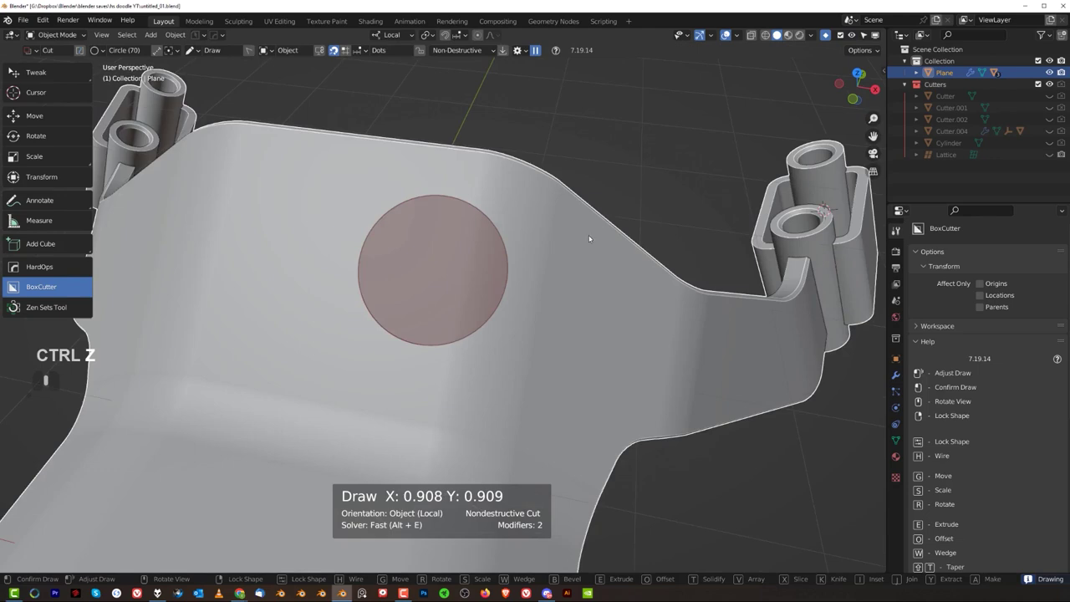
middle_click_drag(592, 236, 482, 225)
left_click(605, 323, "shift")
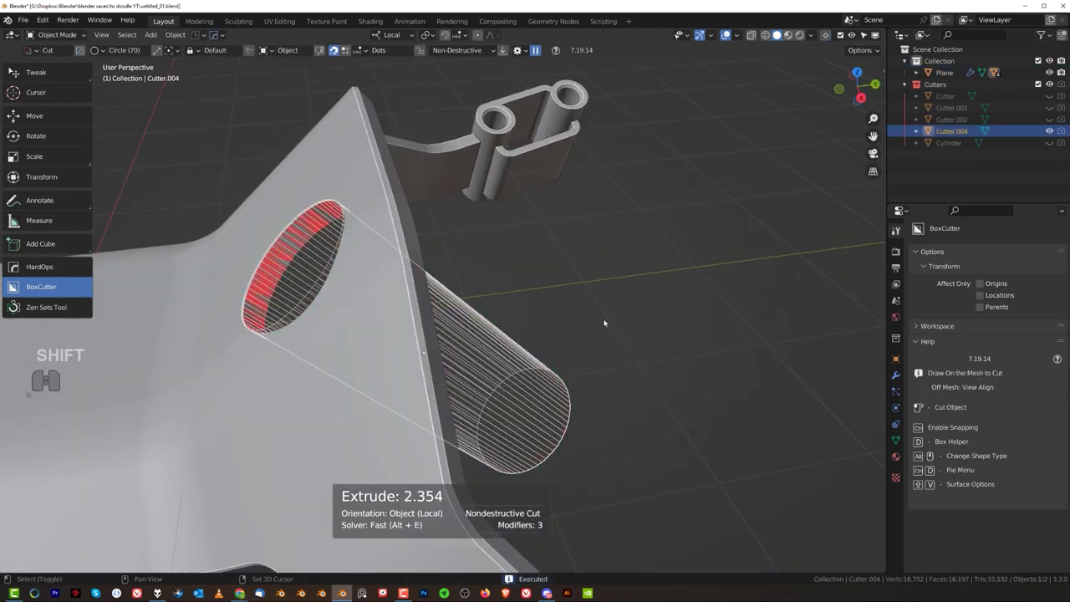
Scale the hole's cutter to 0.706 in its local X and Y, keeping its length.
middle_click_drag(493, 284, 661, 309)
scroll(666, 357, "down", 4)
key("s")
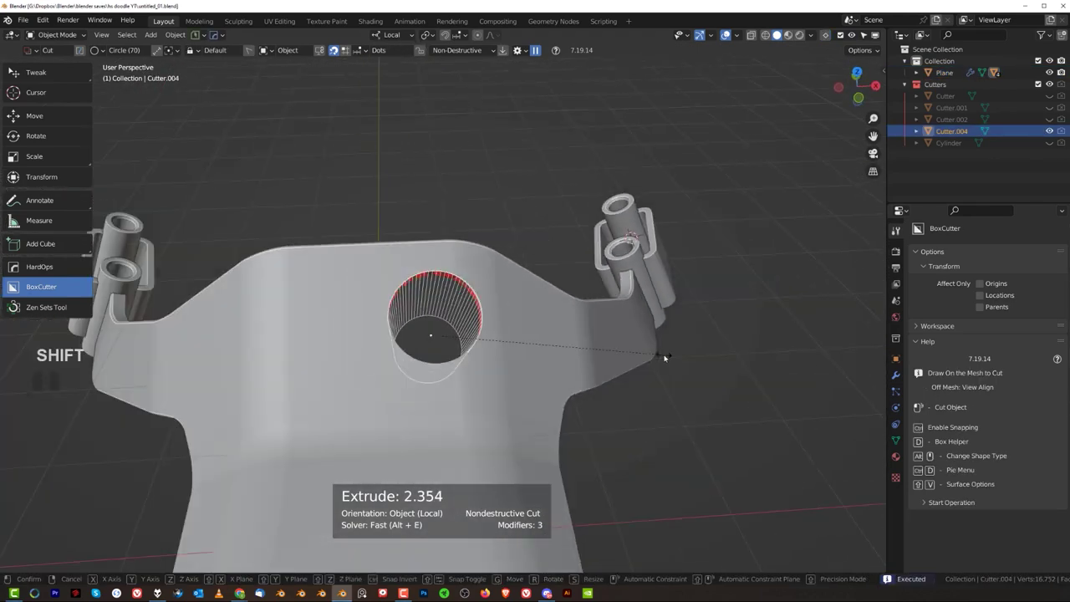
key("shift+z")
left_click(595, 348)
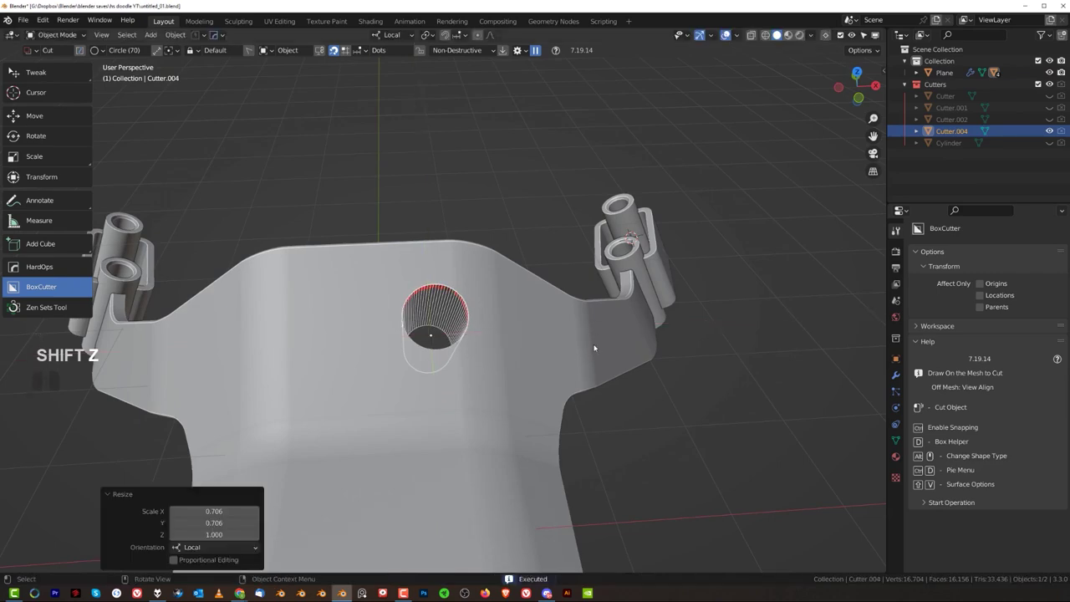
Move the hole's cutter toward the plate's rear bend on the hinge side and hide it.
key("g")
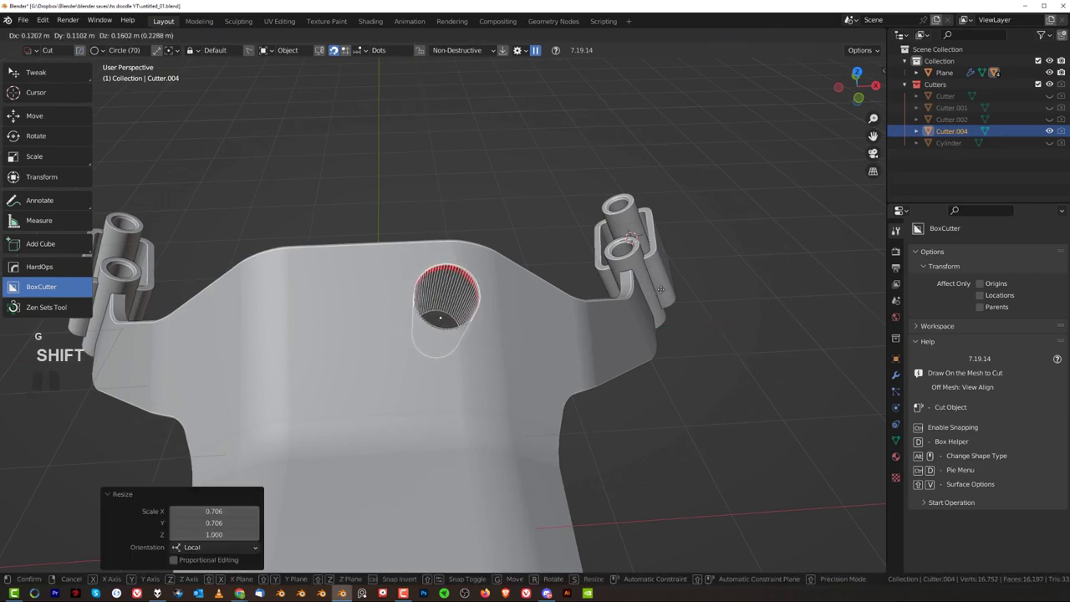
left_click(682, 264)
middle_click_drag(554, 298, 538, 279)
scroll(390, 257, "up", 3)
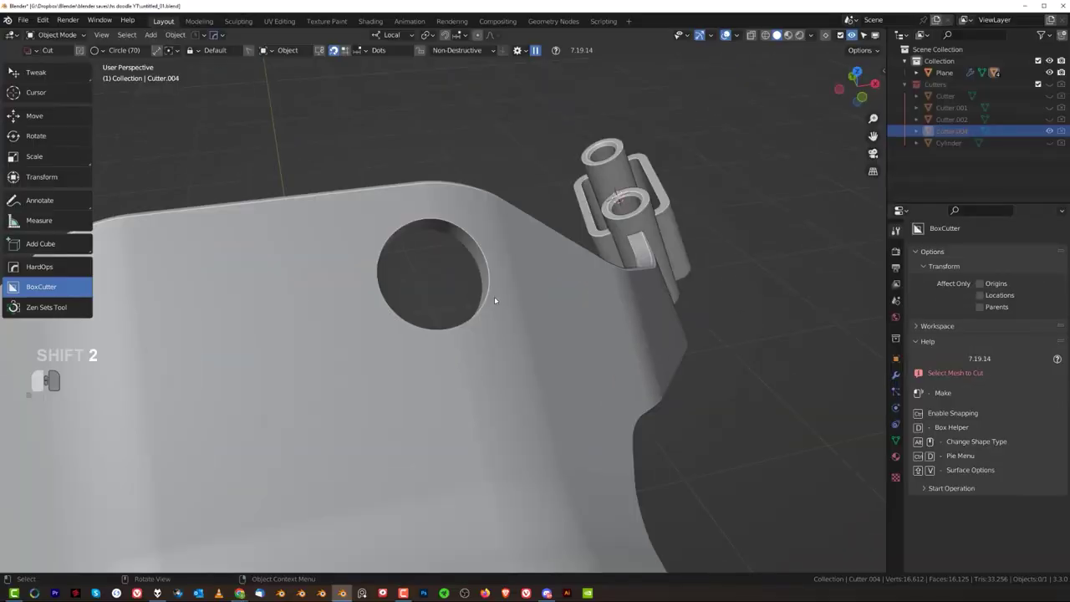
Add one loop cut across the plate just below the hole with factor 0.160 and another above it with factor -0.728.
scroll(494, 297, "up", 3)
key("Tab")
scroll(524, 316, "down", 3)
middle_click_drag(501, 349, 473, 302, "shift")
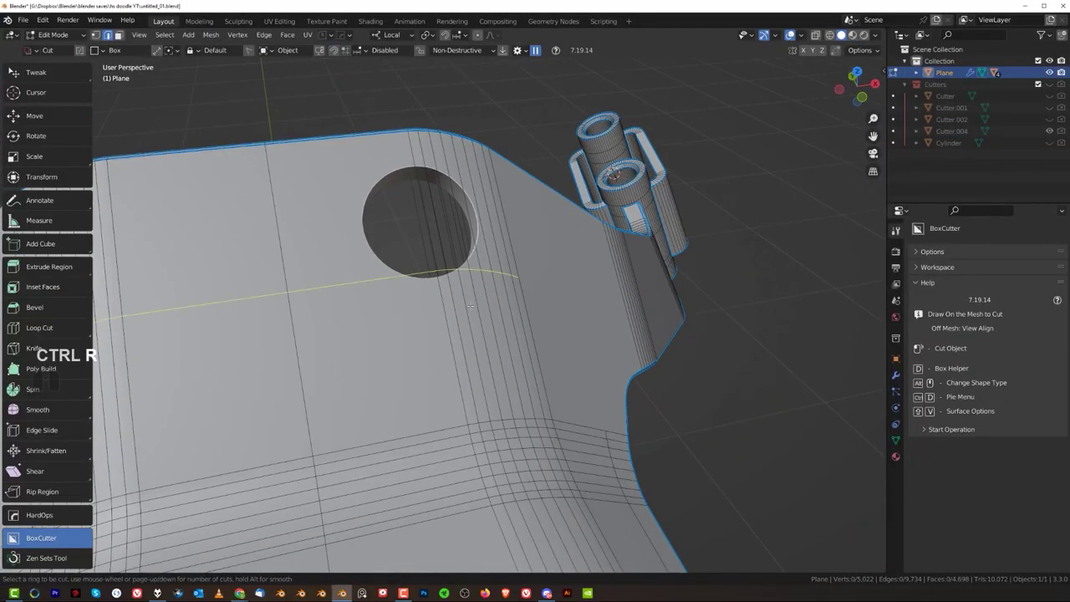
left_click(471, 311)
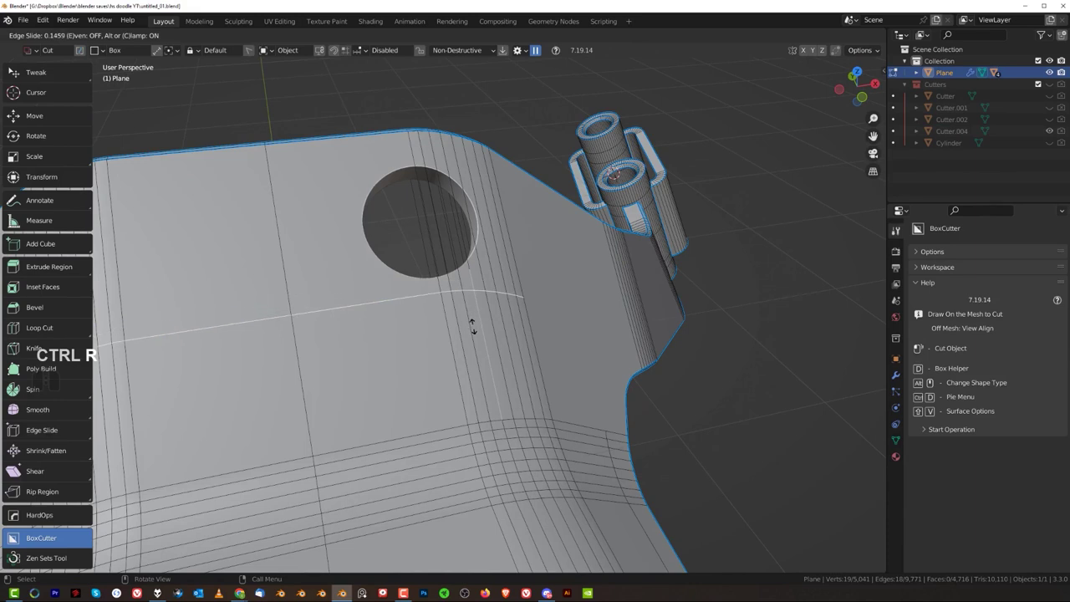
left_click(473, 327)
left_click(398, 164)
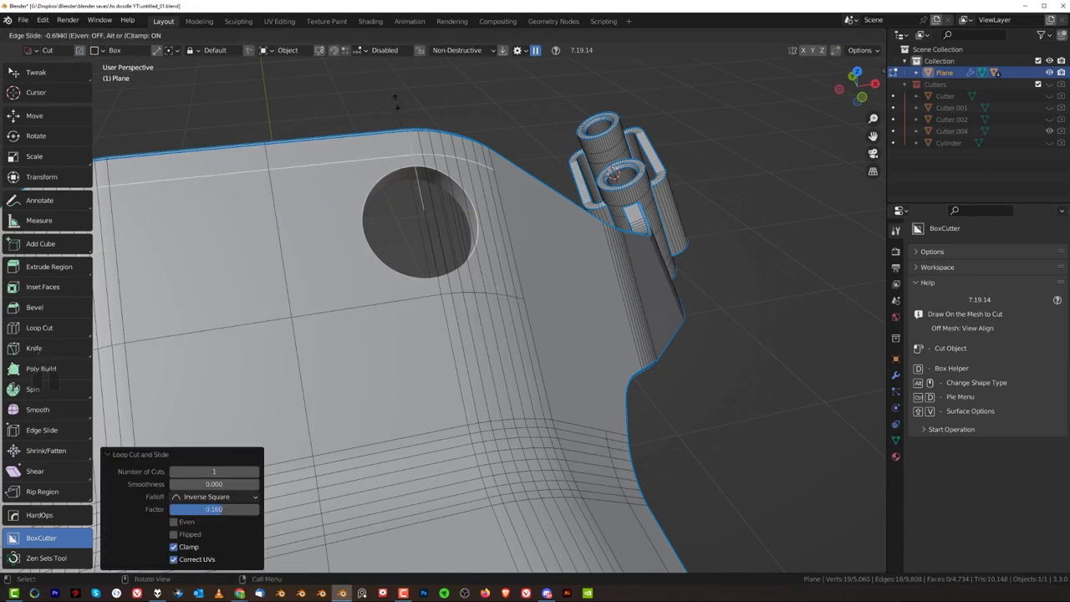
Add 17 evenly spaced loop cuts across the plate between the two loops that frame the hole.
scroll(414, 215, "up", 13)
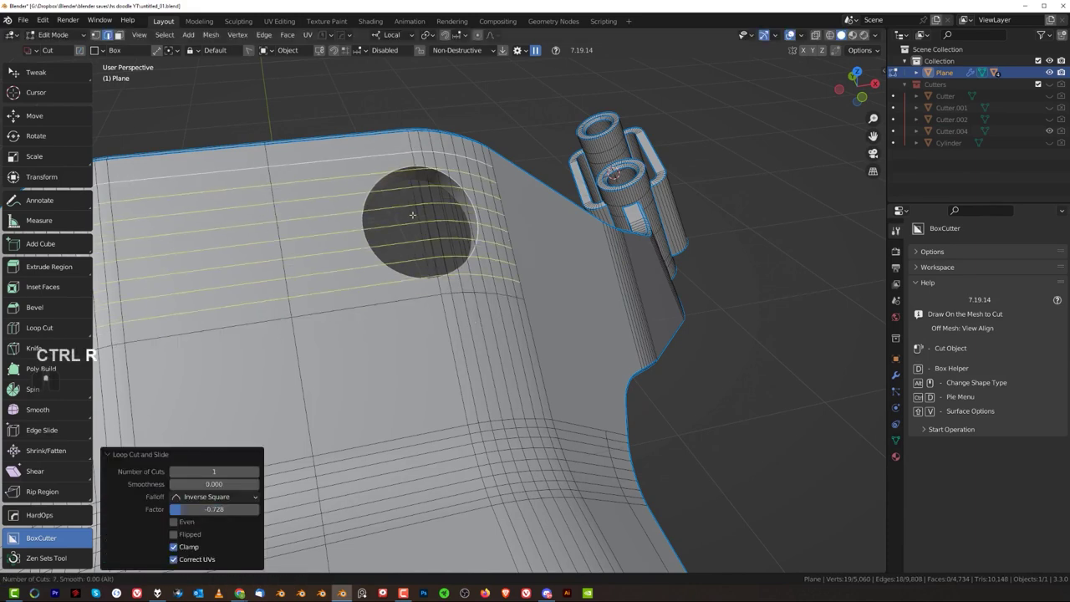
left_click(409, 213)
left_click(410, 213)
scroll(408, 209, "up", 4)
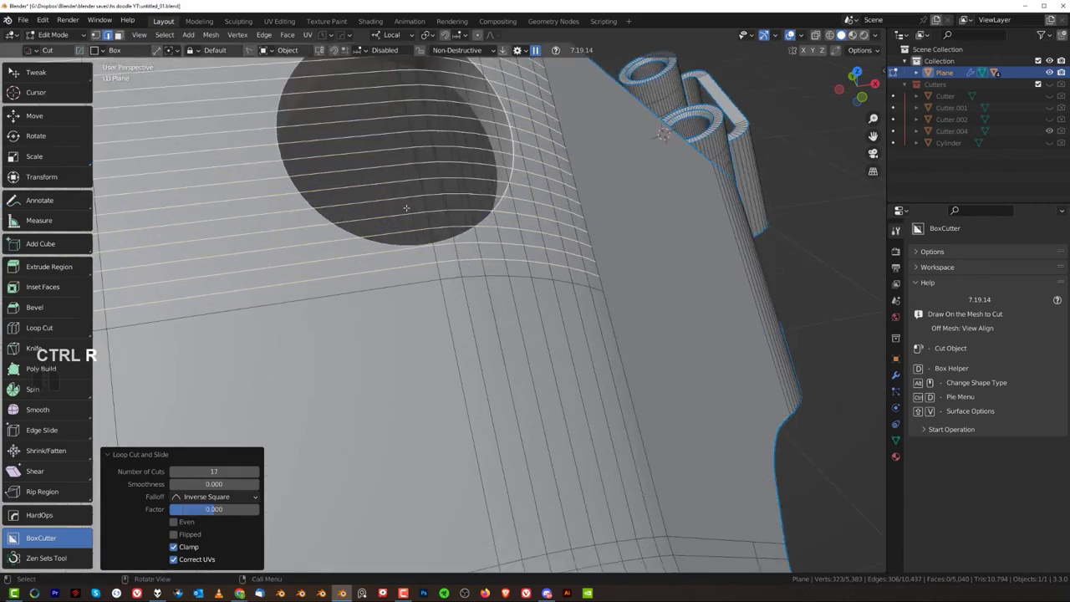
scroll(409, 213, "down", 6)
scroll(435, 233, "up", 4)
Apply the hole's boolean to the plate with HardOps Csharp, keeping the bevel and weighted normal modifiers.
key("Tab")
middle_click_drag(441, 215, 473, 313, "shift")
scroll(485, 305, "up", 3)
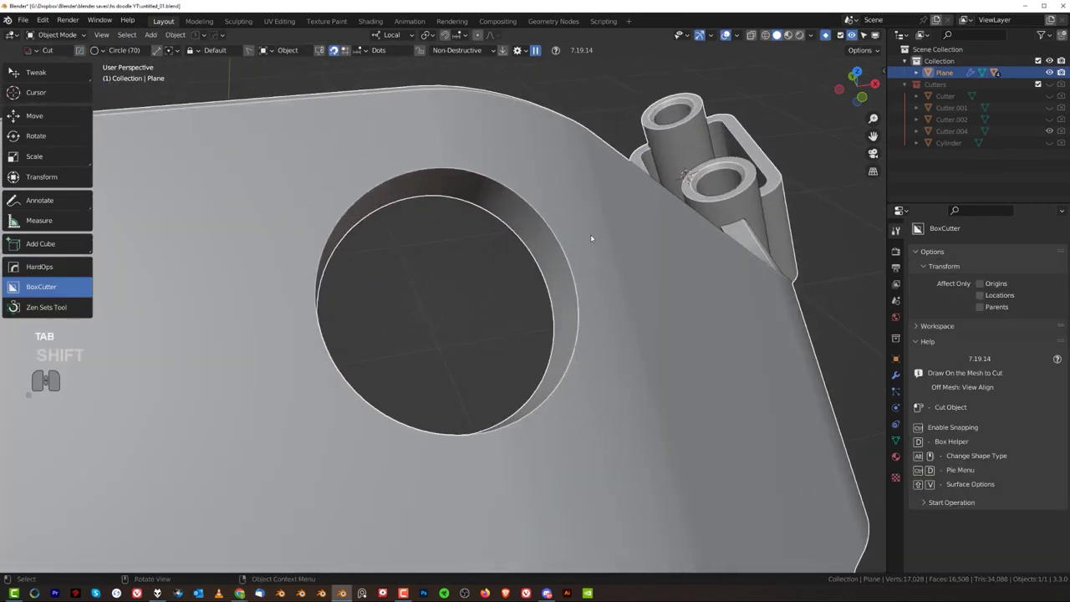
scroll(591, 239, "down", 2)
key("q")
left_click(563, 240)
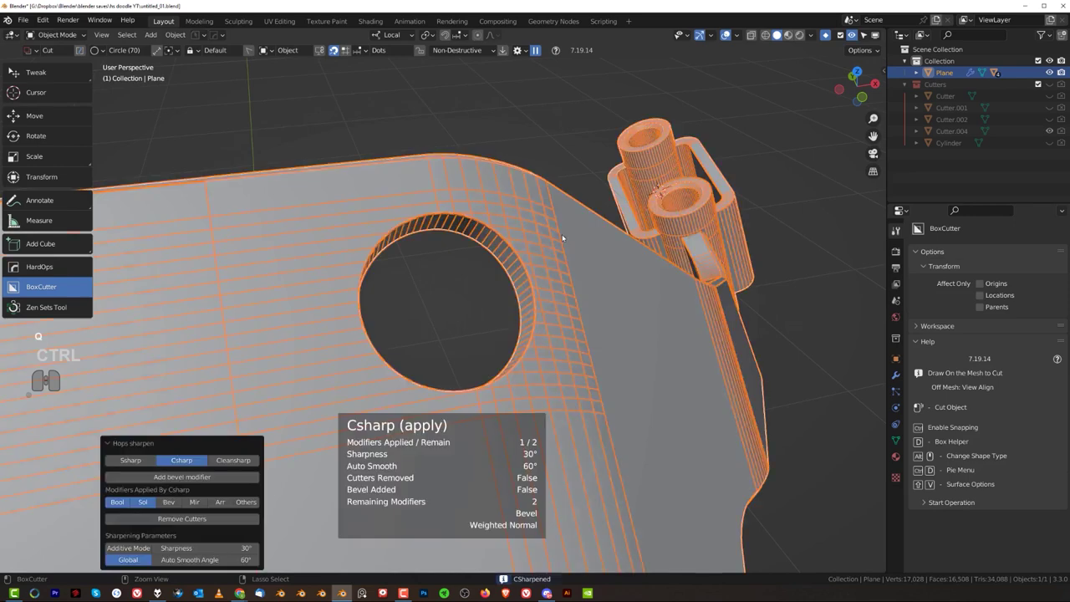
Knife a straight cut beside the hole, on its side away from the hinge, from the plate's rear edge to the lowest framing loop.
key("Tab")
left_click(534, 311)
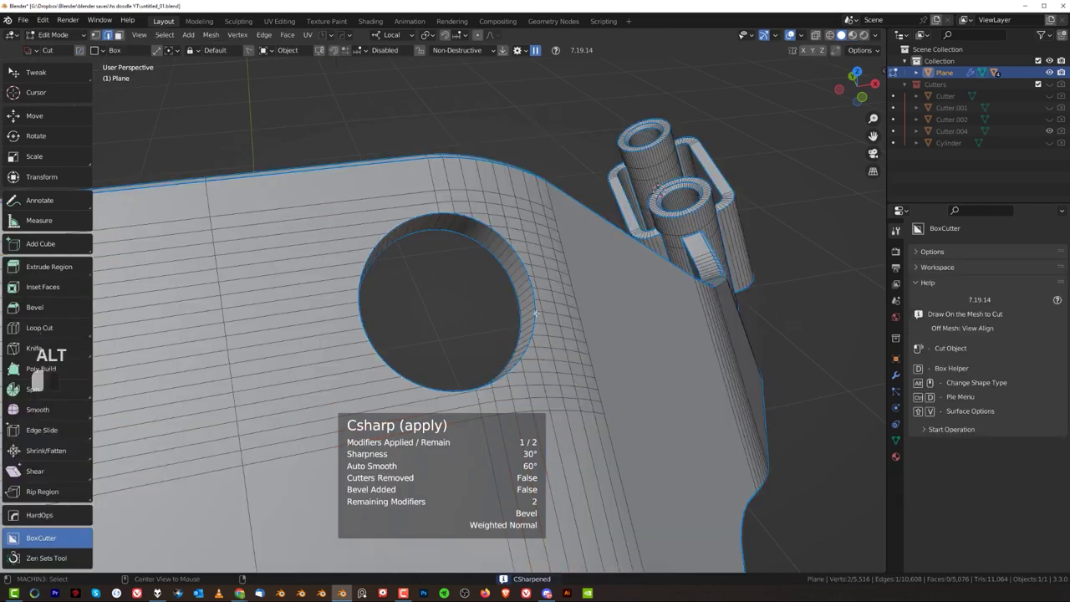
left_click(536, 313, "alt")
scroll(523, 295, "up", 3)
middle_click_drag(521, 291, 473, 262, "shift")
scroll(243, 251, "down", 4)
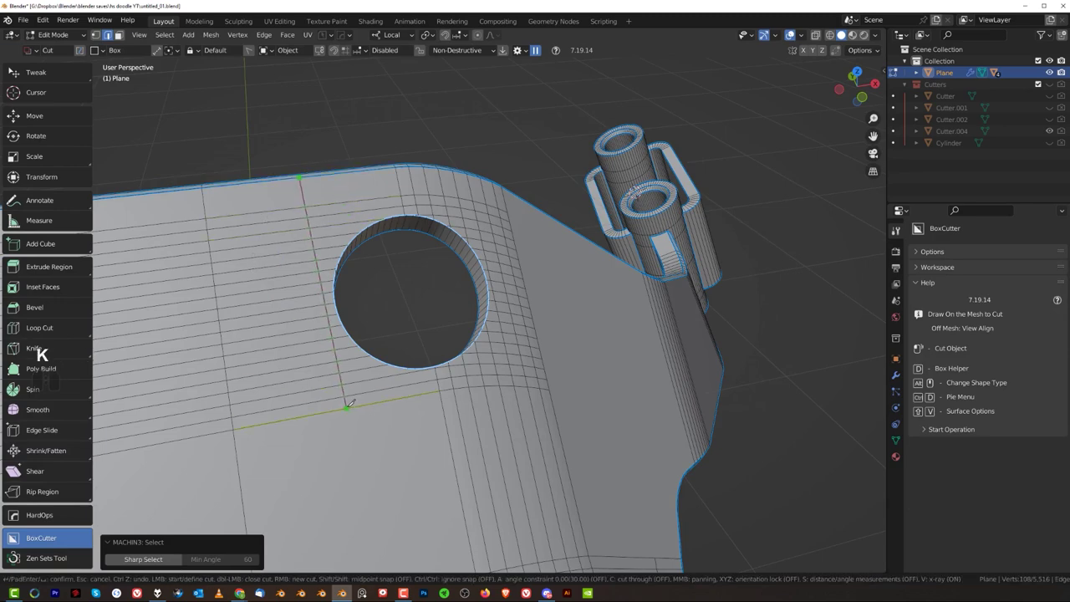
key("space")
scroll(348, 368, "up", 3)
middle_click_drag(344, 351, 405, 385, "shift")
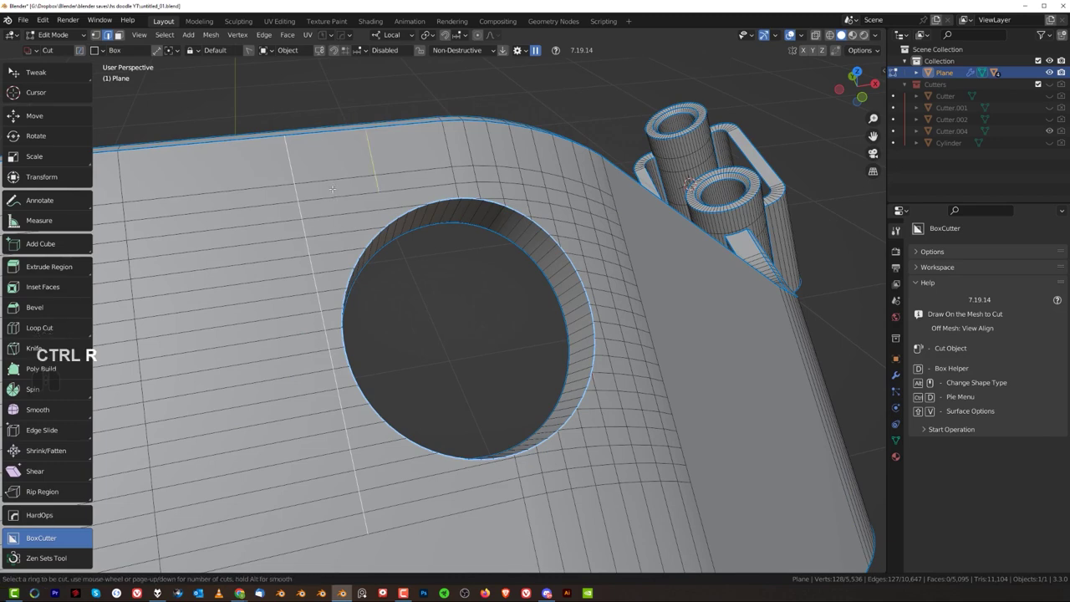
Run Boolean Cleanup on the hole's outer rim loop with side A and threshold 0.09.
scroll(335, 204, "up", 2)
middle_click_drag(336, 204, 346, 278, "shift")
scroll(346, 278, "up", 1)
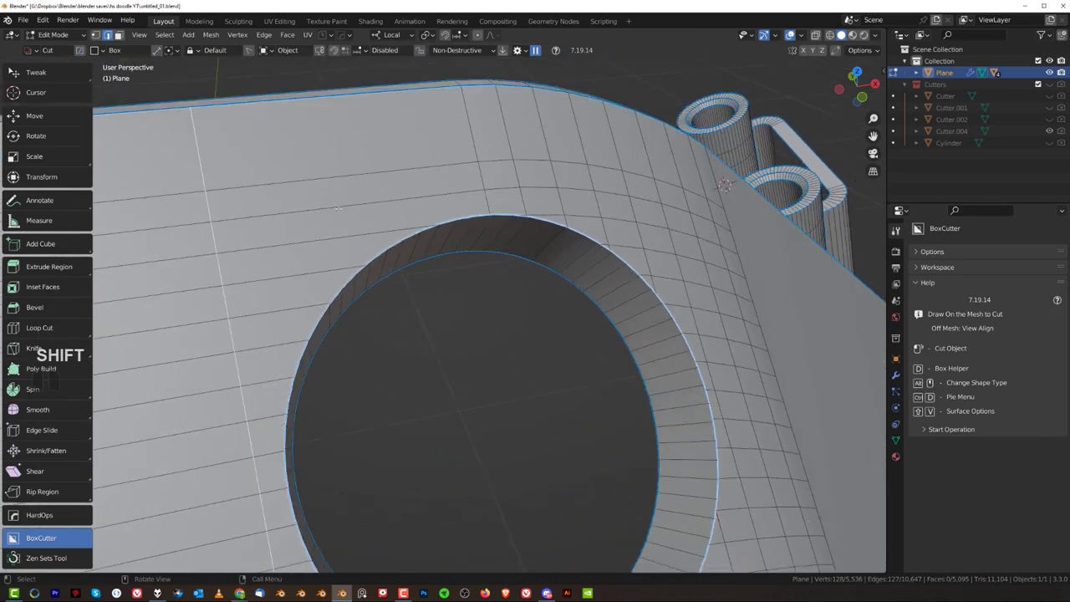
scroll(345, 277, "down", 5)
scroll(457, 267, "up", 2)
middle_click_drag(457, 267, 343, 244, "shift")
scroll(458, 308, "up", 2)
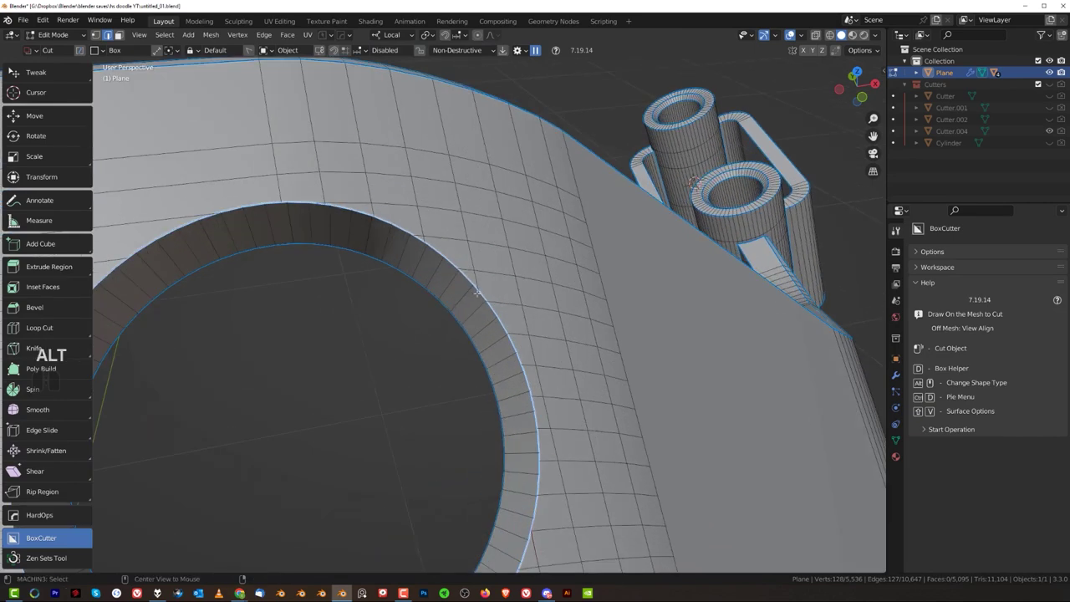
left_click(485, 298, "alt")
scroll(485, 297, "down", 4)
key("y")
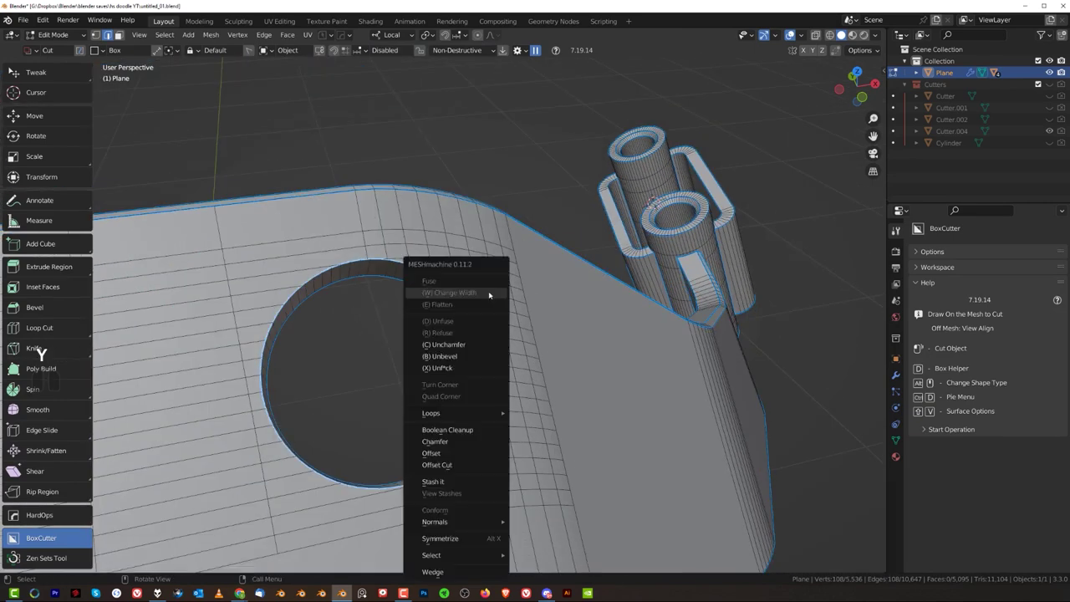
left_click(483, 429)
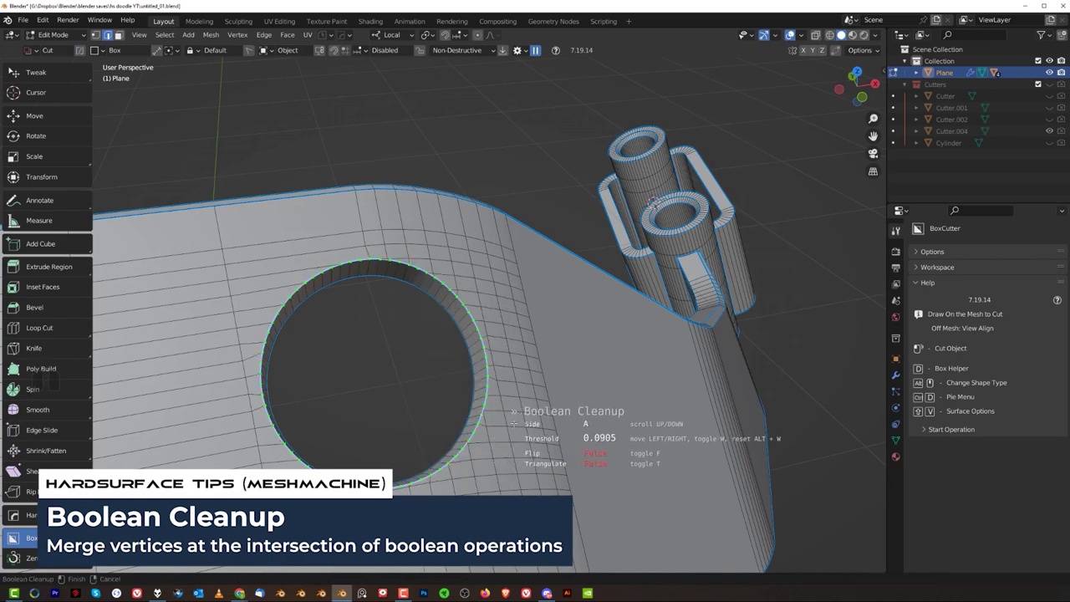
left_click(514, 424)
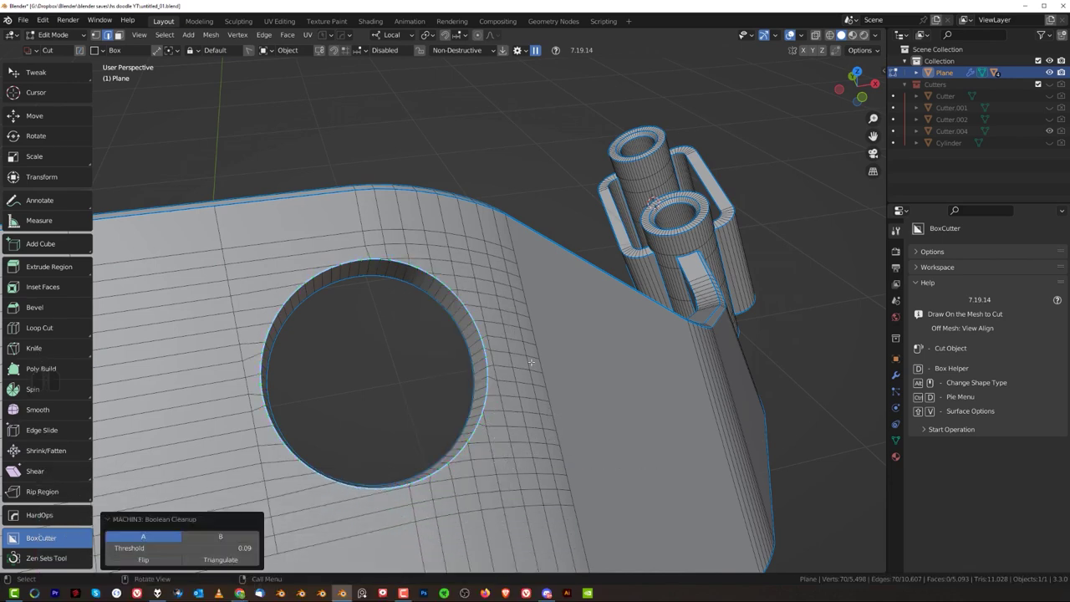
Offset Cut the hole's outer rim loop with width 0.05 and Smooth enabled.
key("y")
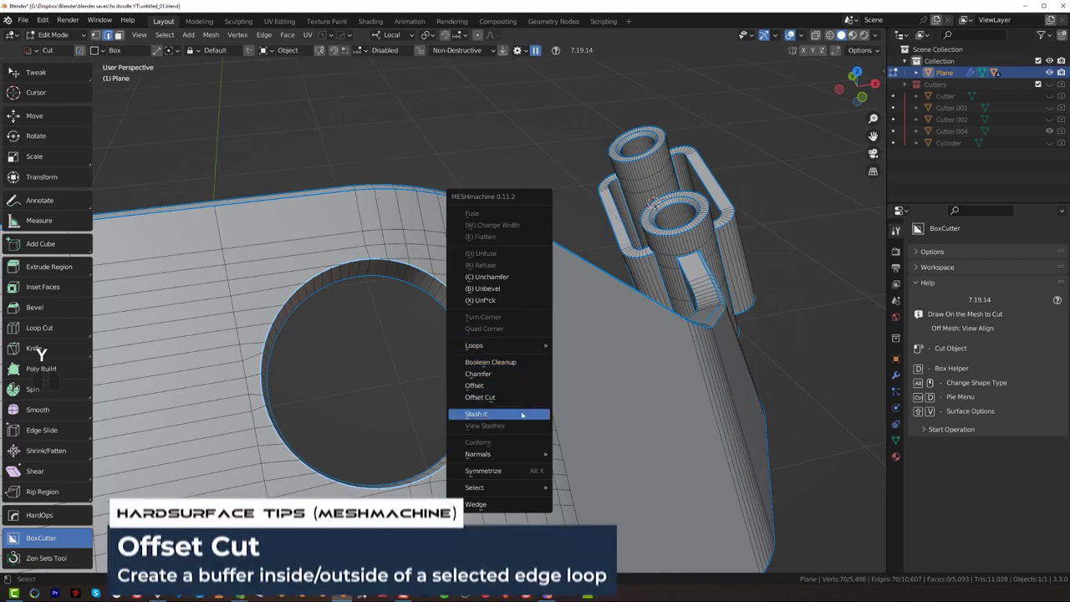
middle_click_drag(449, 368, 480, 275, "shift")
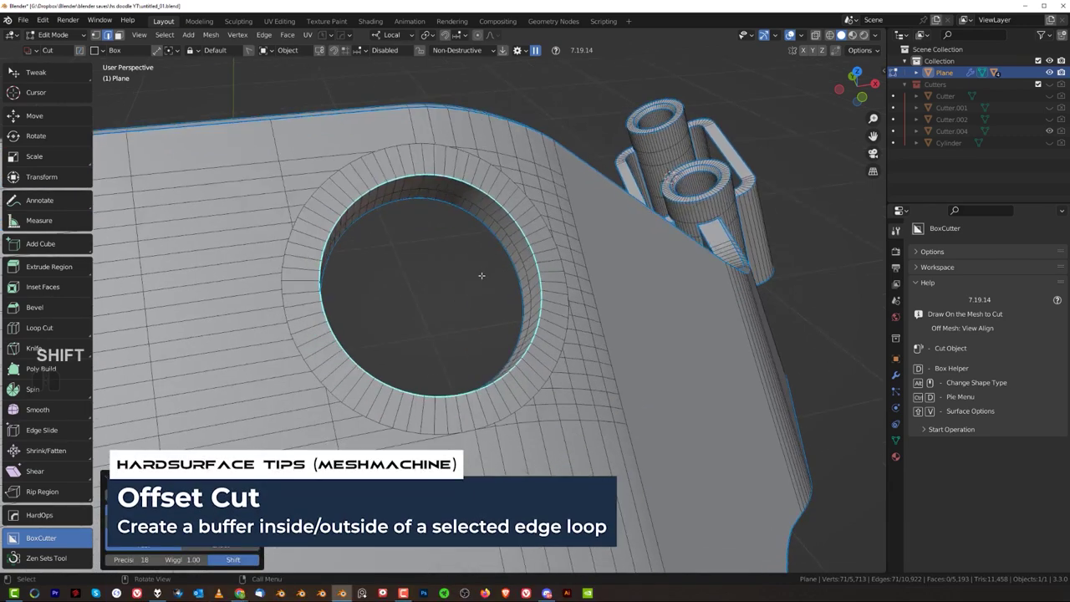
scroll(480, 275, "up", 3)
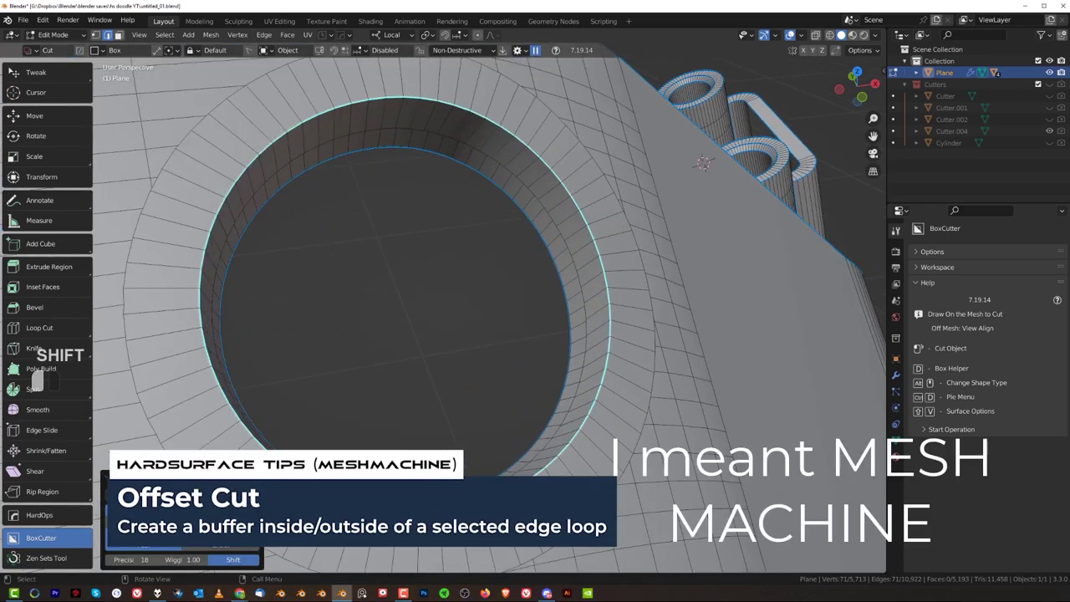
left_click_drag(182, 494, 141, 495, "shift")
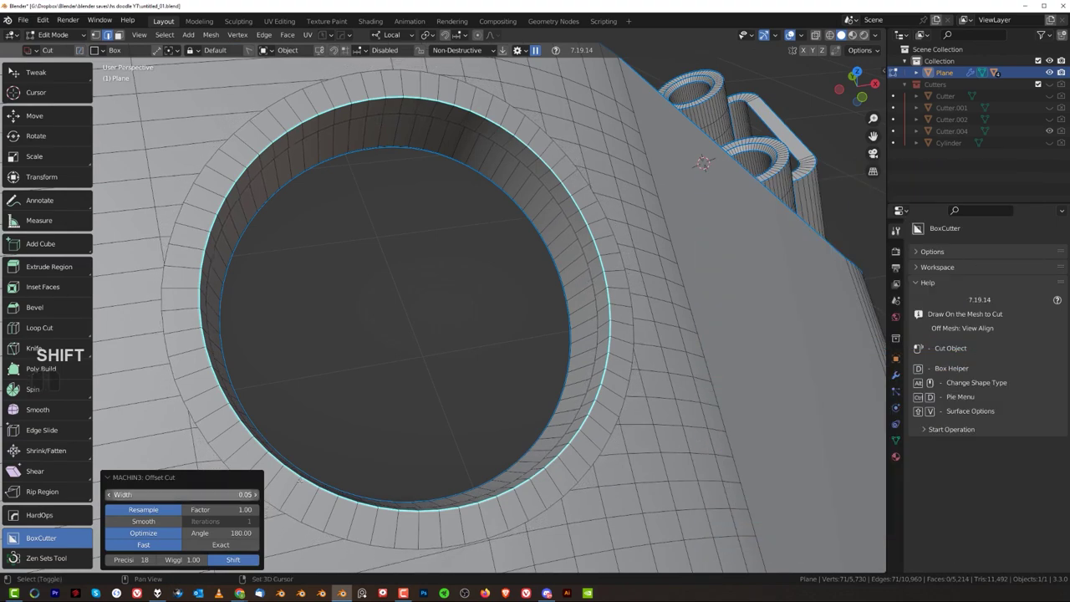
left_click(168, 521)
Bevel the hole's outer rim loop by about 0.03 m with one segment and check the shading in Object Mode.
middle_click_drag(518, 298, 480, 356, "shift")
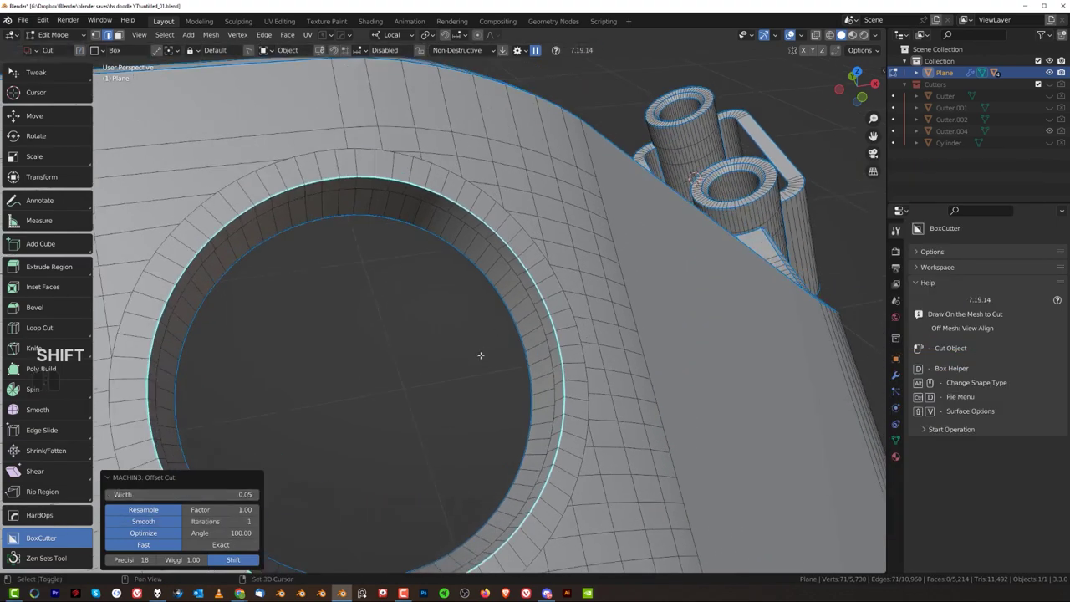
scroll(480, 356, "down", 1)
key("ctrl+b")
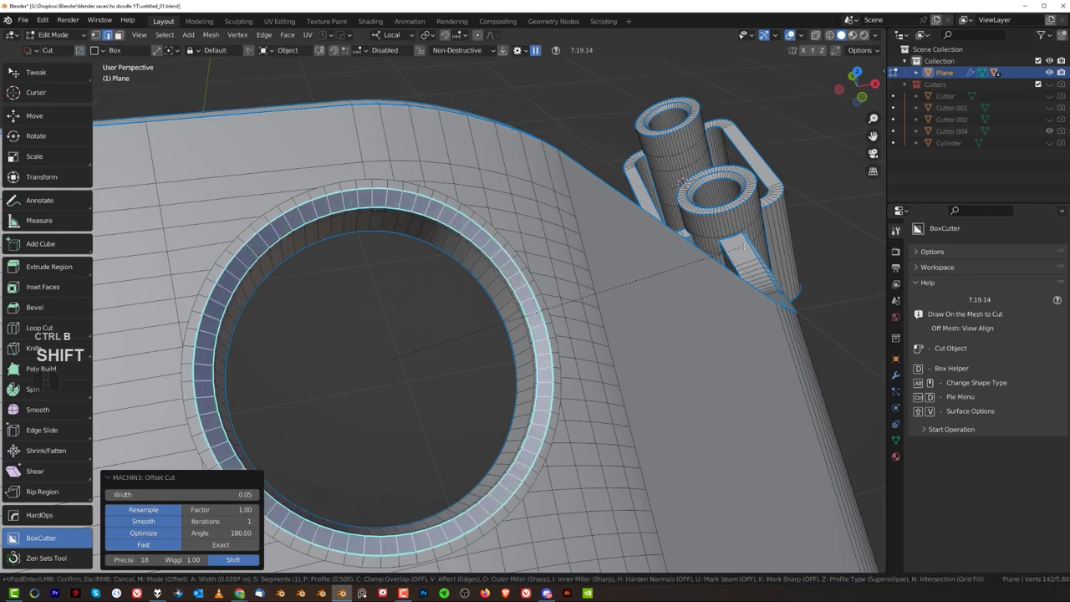
left_click(744, 247)
key("Tab")
scroll(546, 307, "down", 6)
middle_click_drag(546, 307, 505, 293)
scroll(493, 266, "up", 6)
scroll(505, 293, "down", 8)
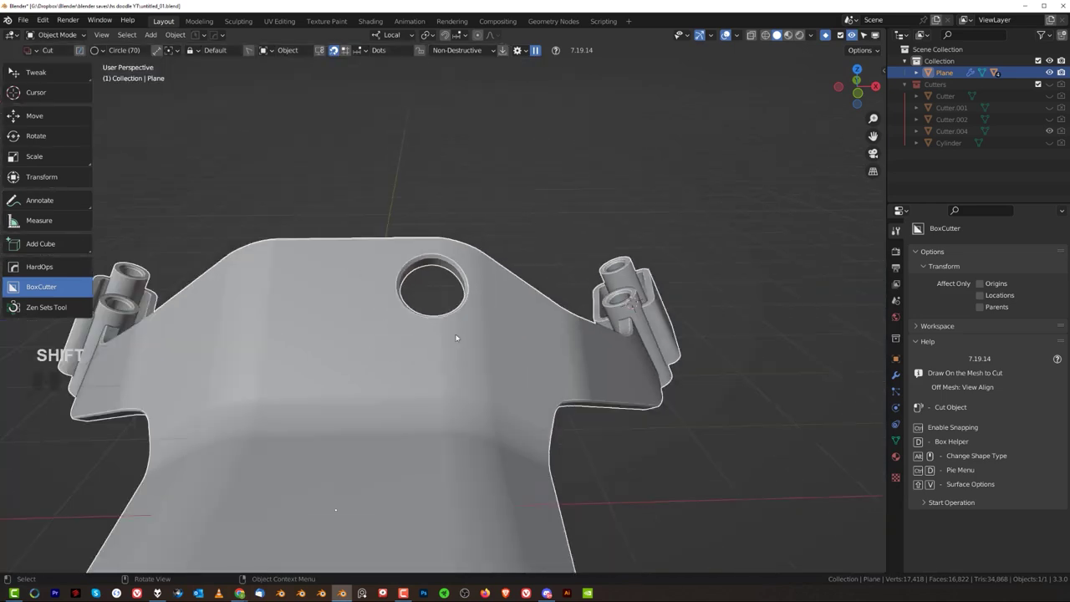
Symmetrize the plate mesh along X in the + to - direction to mirror the hole.
key("Tab")
key("alt+x")
scroll(613, 346, "down", 4)
scroll(438, 320, "up", 6)
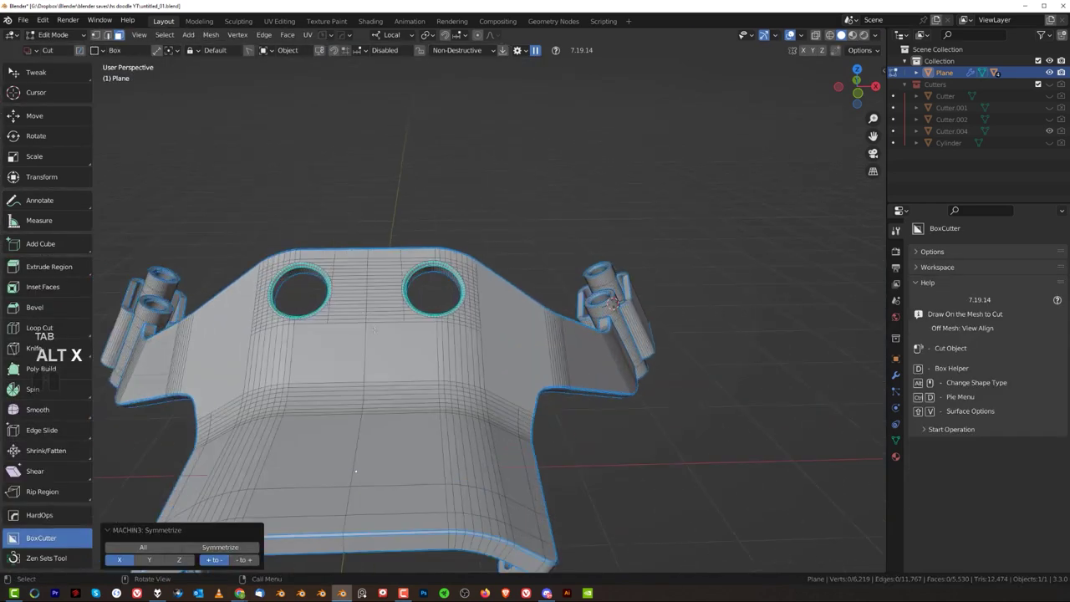
middle_click_drag(439, 321, 465, 308)
scroll(419, 258, "up", 3)
middle_click_drag(423, 261, 512, 252)
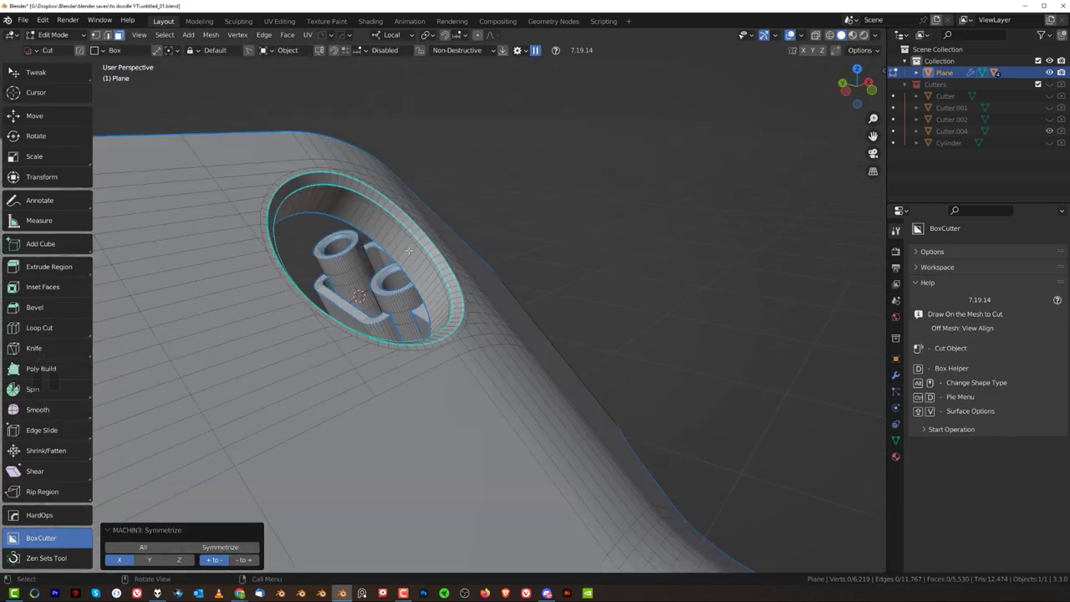
Run Boolean Cleanup on the supporting edge loop along the hole's inner wall with side A and threshold 0.03.
right_click(408, 253)
middle_click_drag(408, 253, 468, 274)
scroll(456, 266, "up", 3)
scroll(468, 274, "up", 2)
key("Tab")
left_click(449, 271)
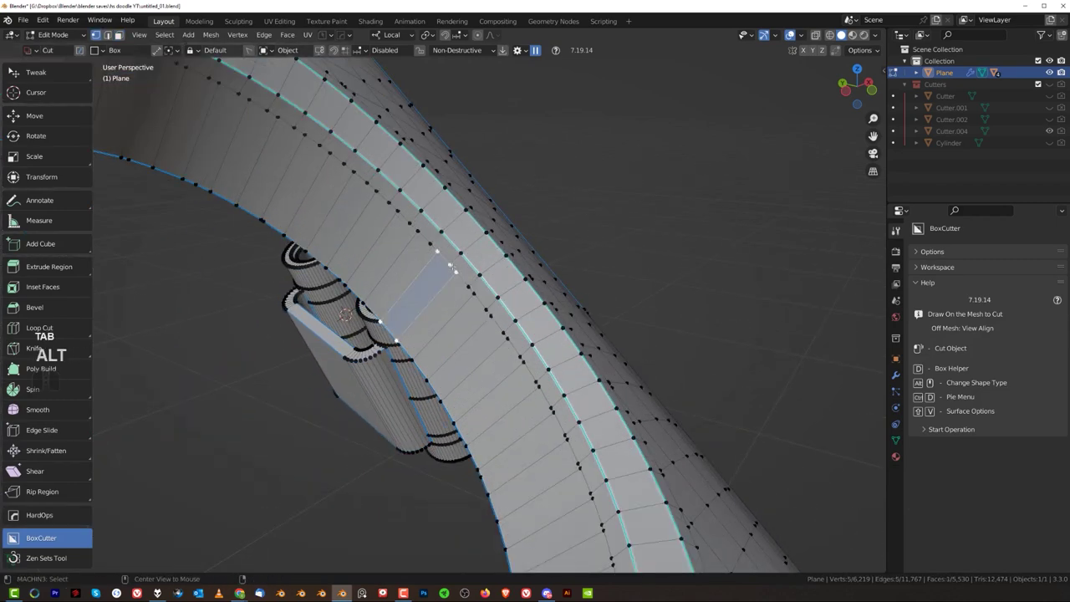
key("Tab")
key("Tab")
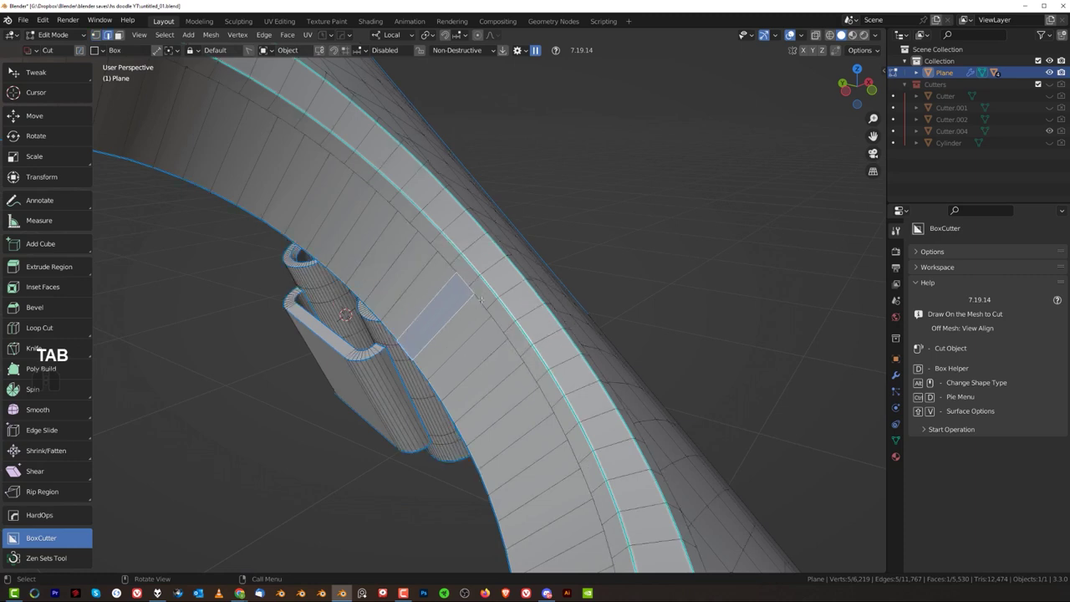
left_click(479, 298, "alt")
key("y")
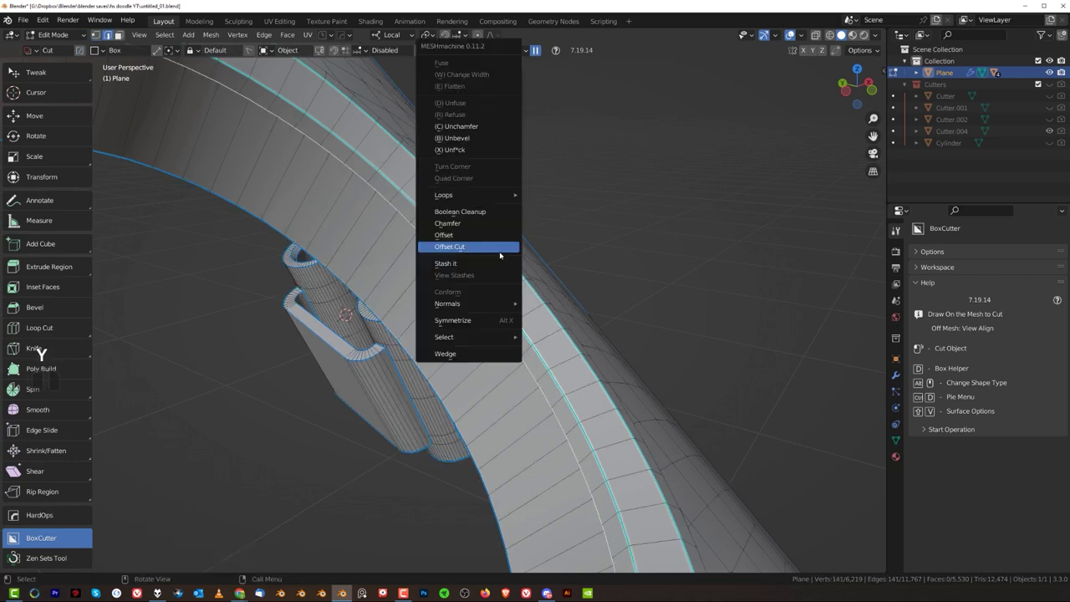
left_click(494, 211)
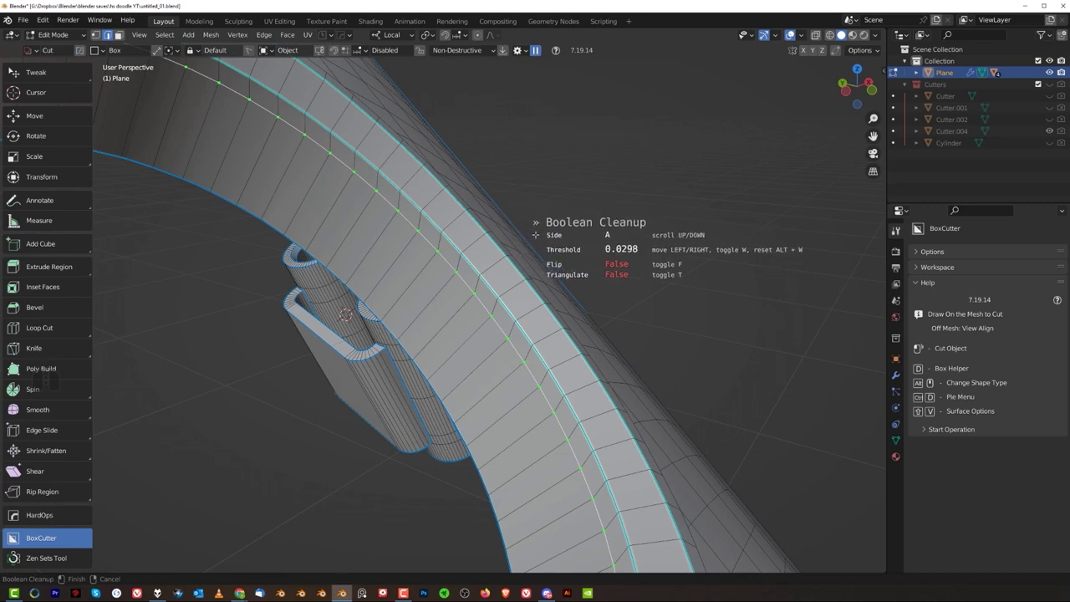
left_click(536, 235)
Run the MACHIN3 Clean Up on the mesh for doubles, degenerate, loose and redundant geometry with distance 0.0001.
key("ctrl+e")
key("ctrl+r")
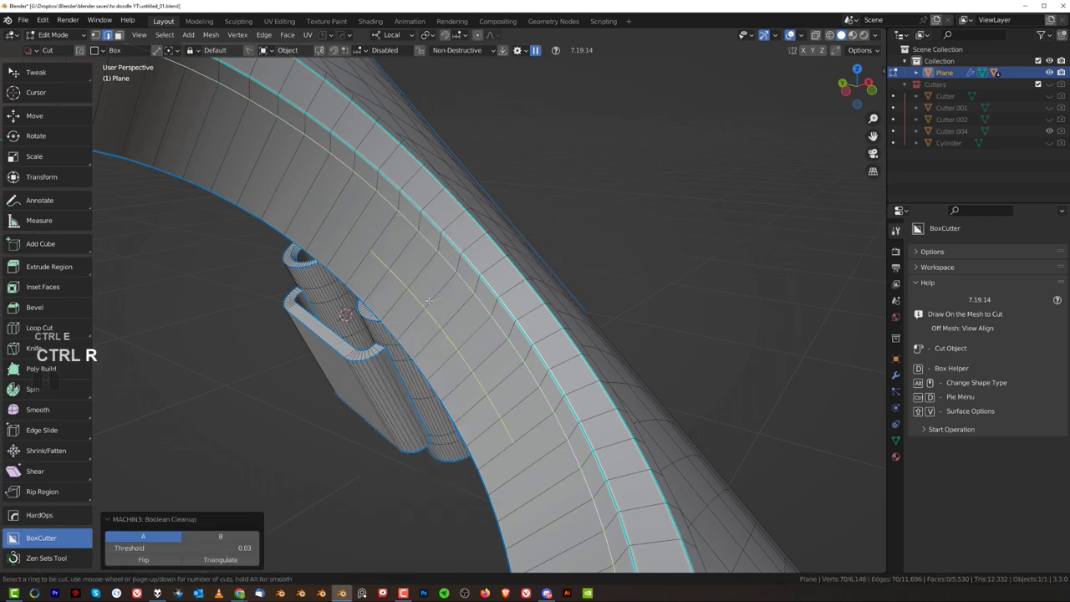
scroll(438, 279, "down", 3)
key("Tab")
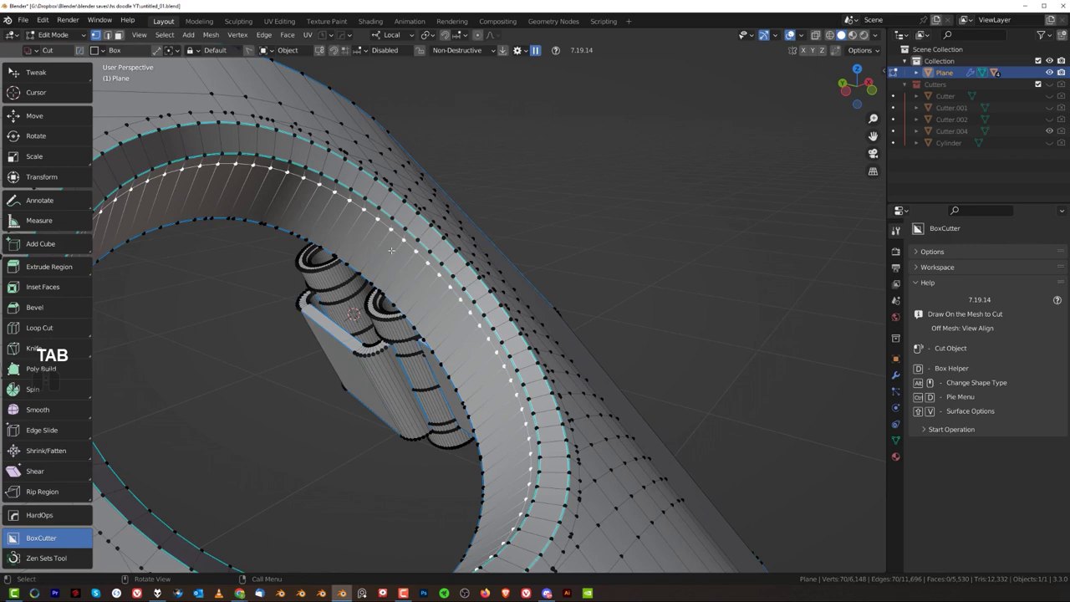
key("3")
middle_click_drag(366, 235, 445, 297, "shift")
scroll(444, 297, "up", 1)
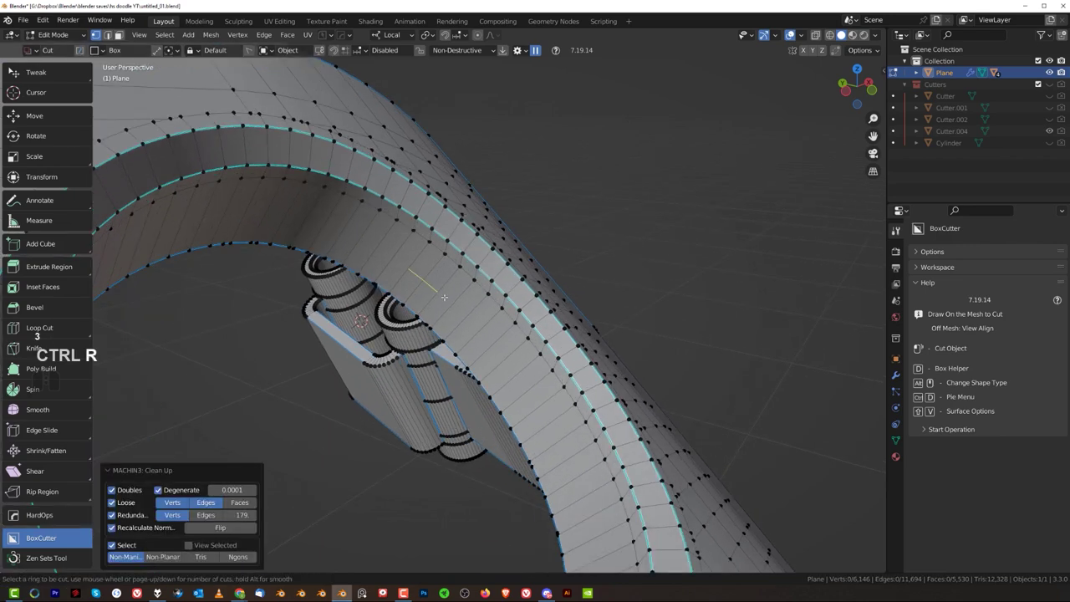
right_click(444, 296)
Examine the hole's inner wall and the topology around its rim on the plate's underside.
scroll(415, 248, "up", 3)
key("Tab")
middle_click_drag(392, 206, 539, 198, "shift")
double_click(493, 315)
scroll(519, 270, "down", 5)
scroll(539, 199, "up", 2)
key("Tab")
left_click(528, 259)
left_click(507, 146, "alt")
scroll(506, 149, "down", 4)
middle_click_drag(507, 149, 522, 224)
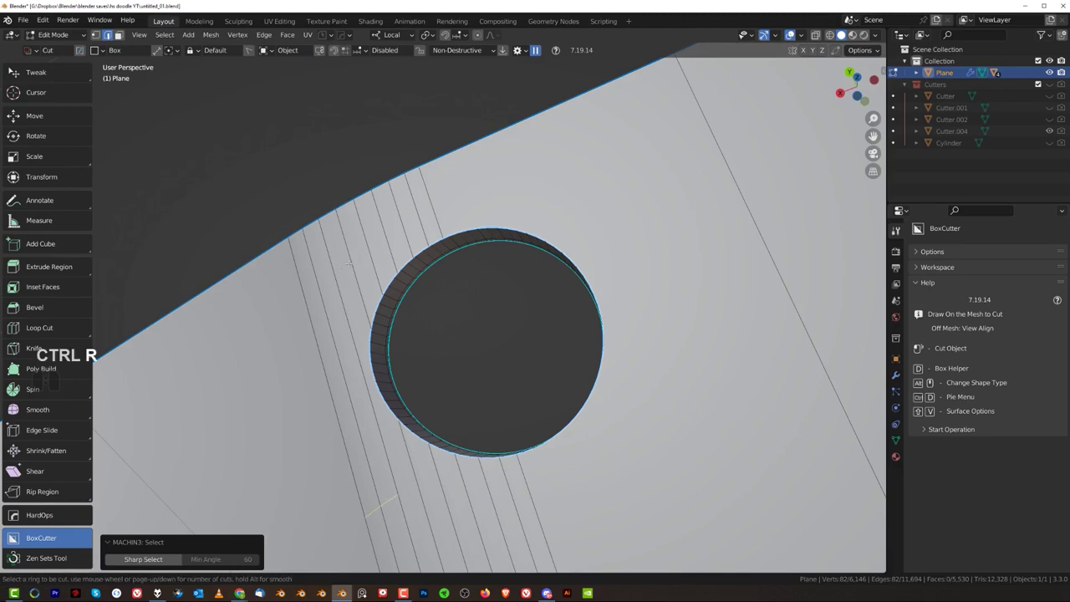
scroll(536, 330, "down", 5)
scroll(425, 322, "up", 5)
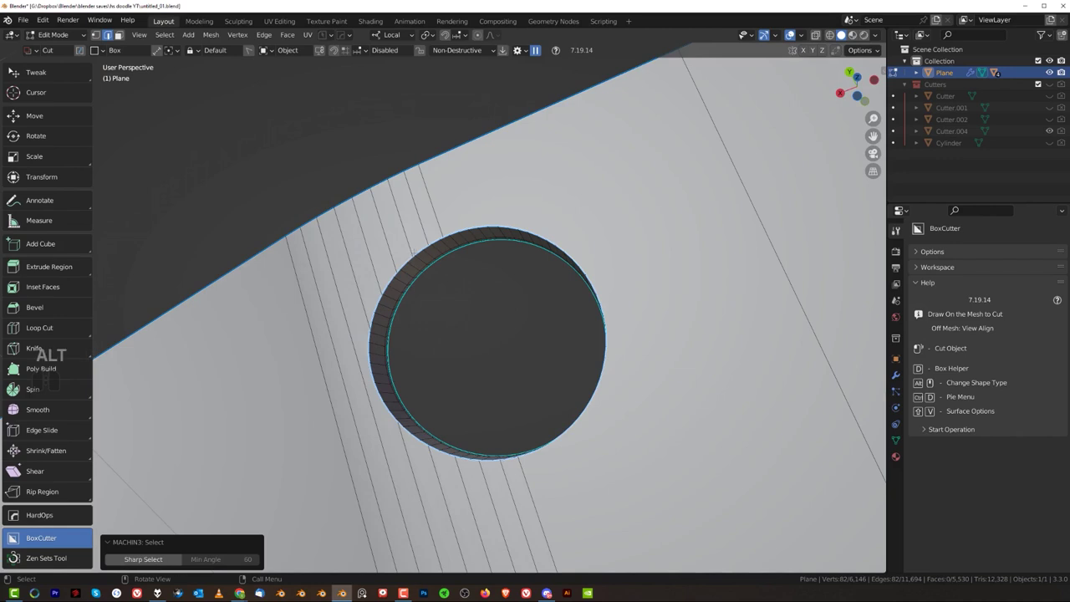
Offset Cut the hole's rim loop on the plate's underside with width 0.05 and Smooth enabled.
left_click(414, 247, "alt")
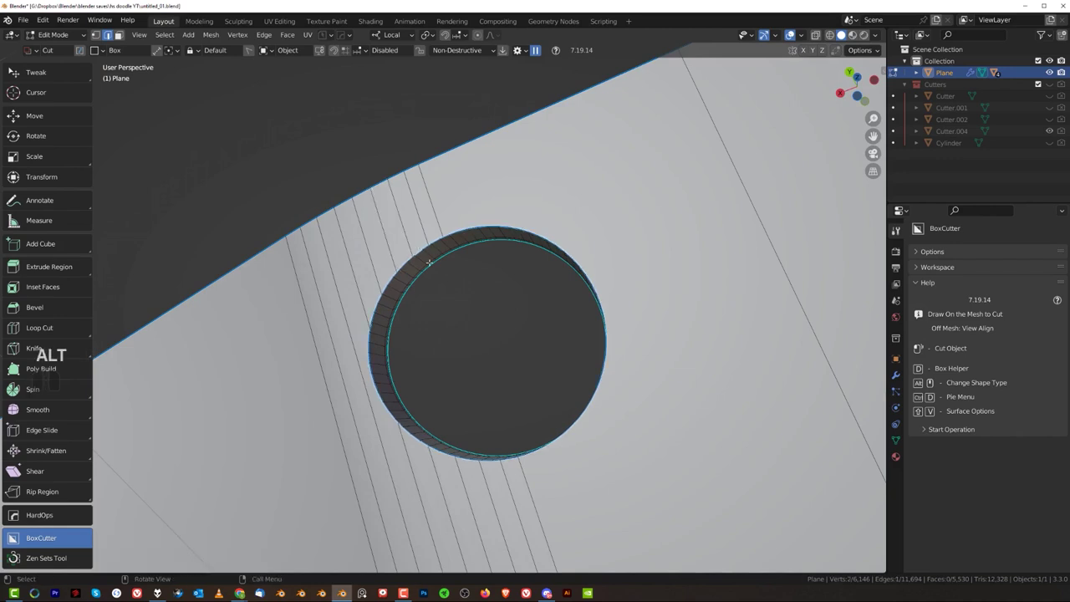
left_click(419, 248, "alt")
key("y")
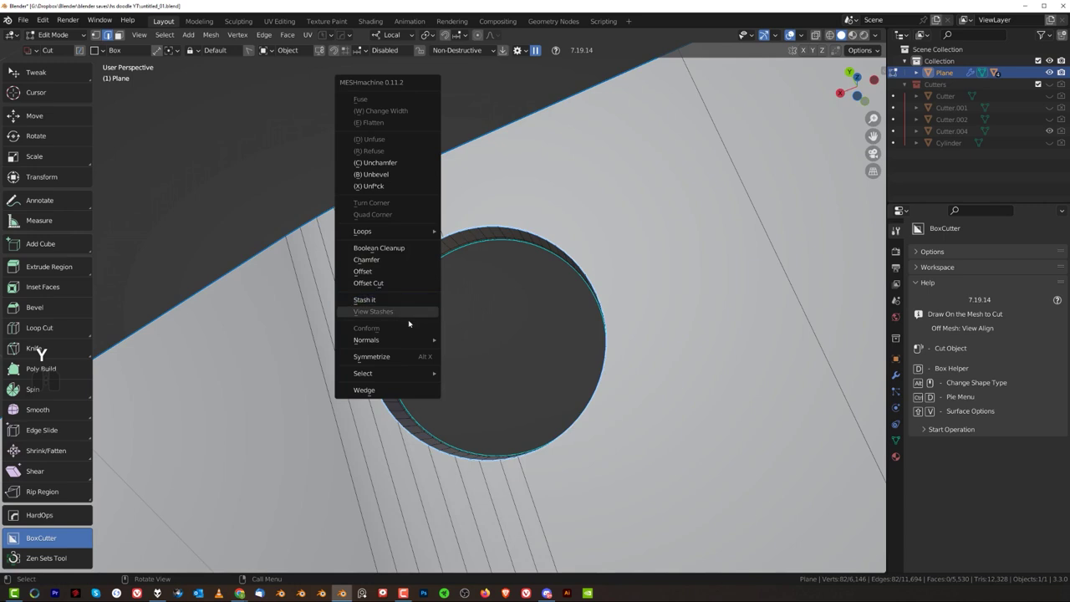
left_click(409, 250)
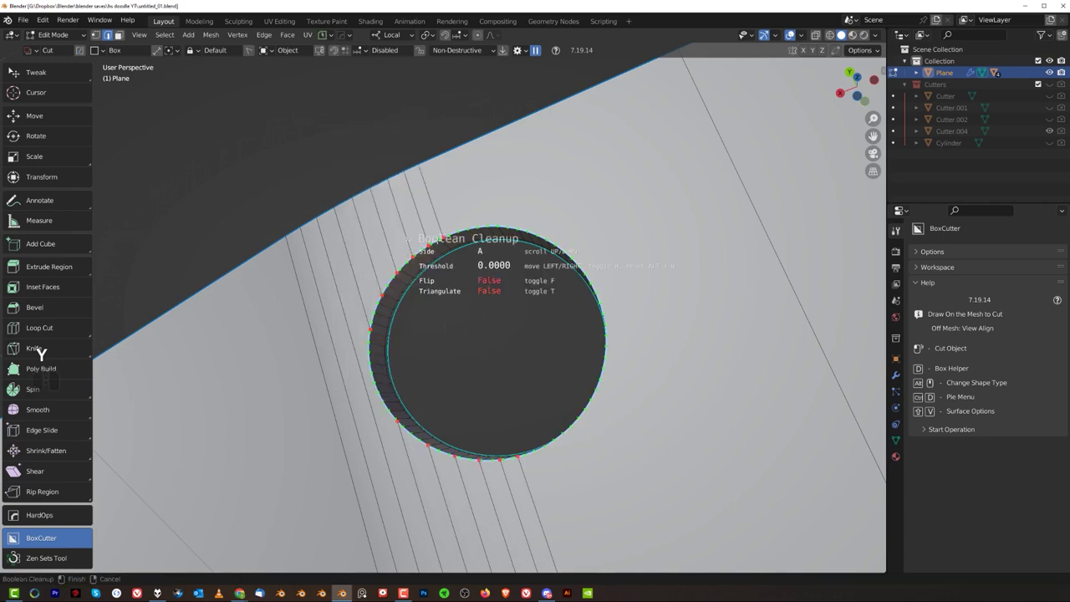
right_click(417, 243)
key("y")
left_click(407, 281)
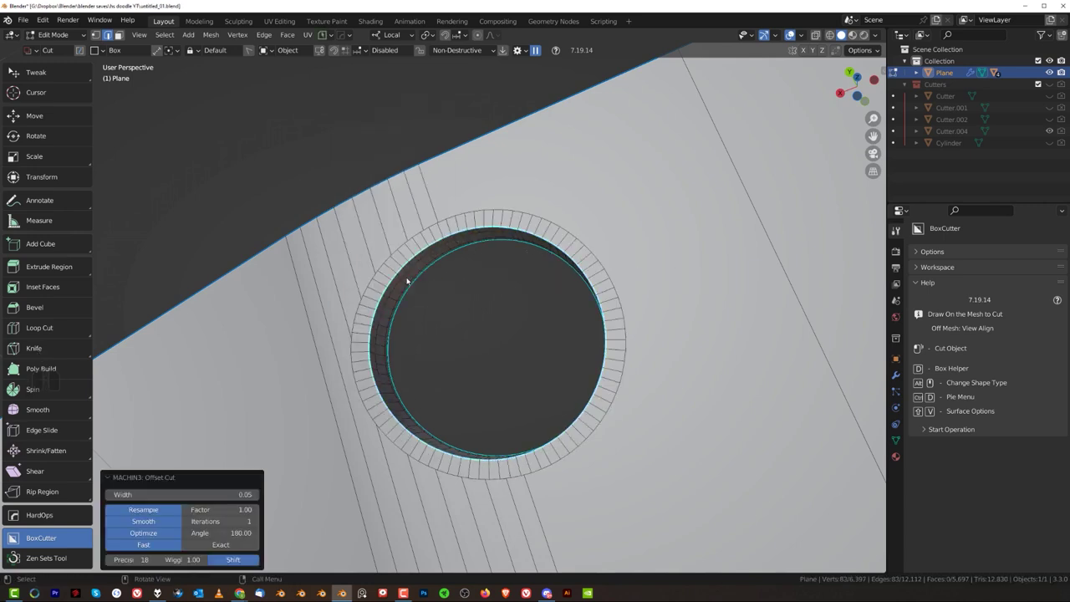
Bevel the hole's underside rim loop with width 0.0399 m and one segment.
key("ctrl+b")
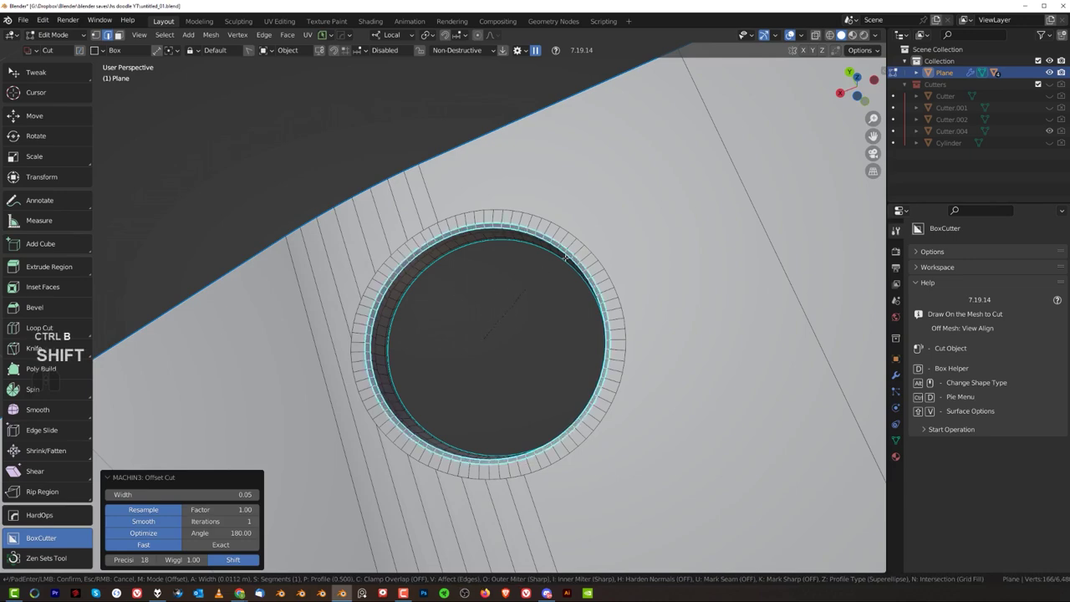
left_click(627, 220)
scroll(481, 236, "up", 1)
scroll(481, 237, "up", 4)
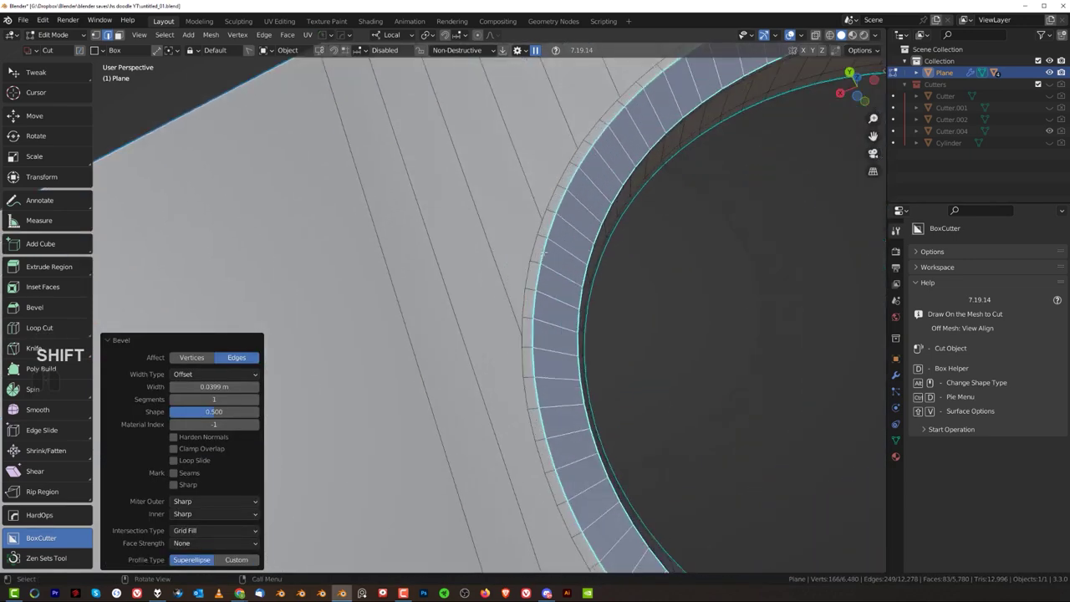
Select the outer edge loop of the bevel around the underside hole.
left_click(545, 252)
left_click(546, 251, "alt")
middle_click_drag(623, 213, 542, 243, "shift")
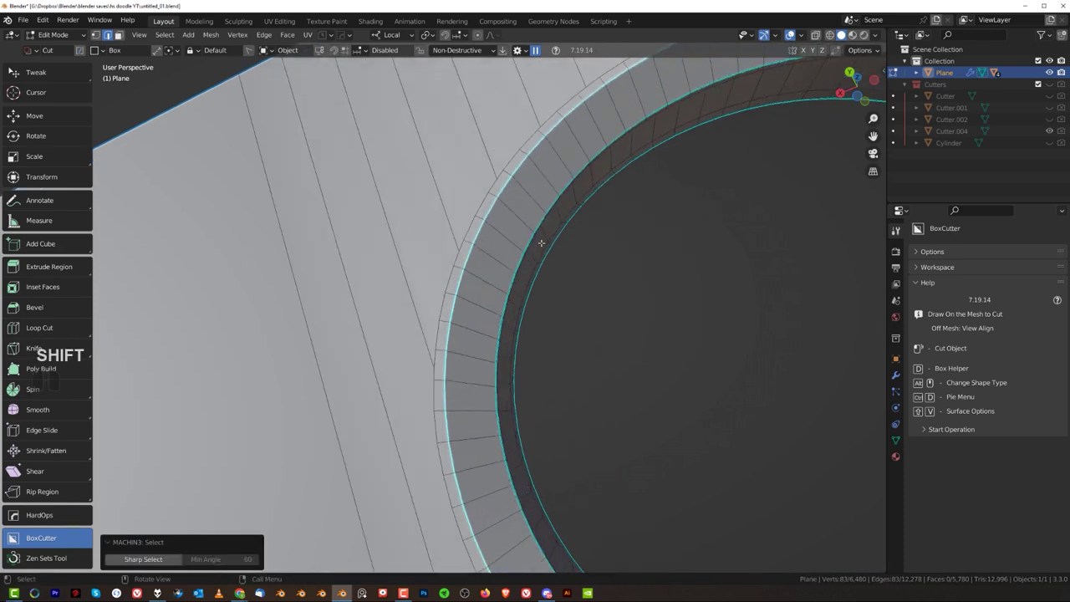
Try an Offset Cut with width 0.05 on the underside bevel's outer edge loop.
key("y")
left_click(543, 246)
right_click(544, 242)
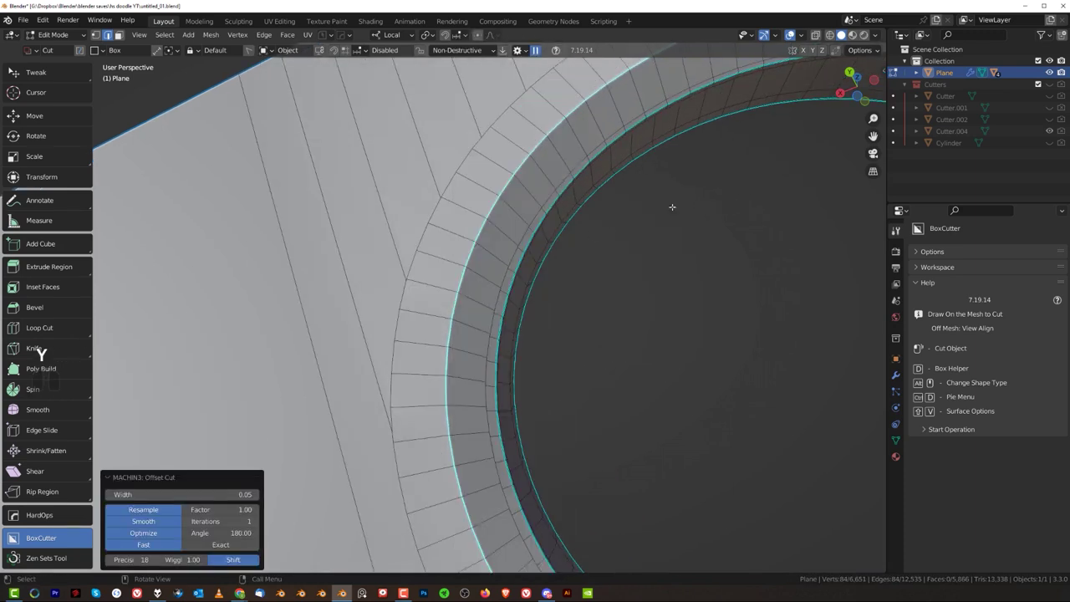
key("ctrl+z")
Run Boolean Cleanup on the outer edge loop of the underside rim bevel, using side A and threshold 0.06.
key("y")
left_click(490, 223)
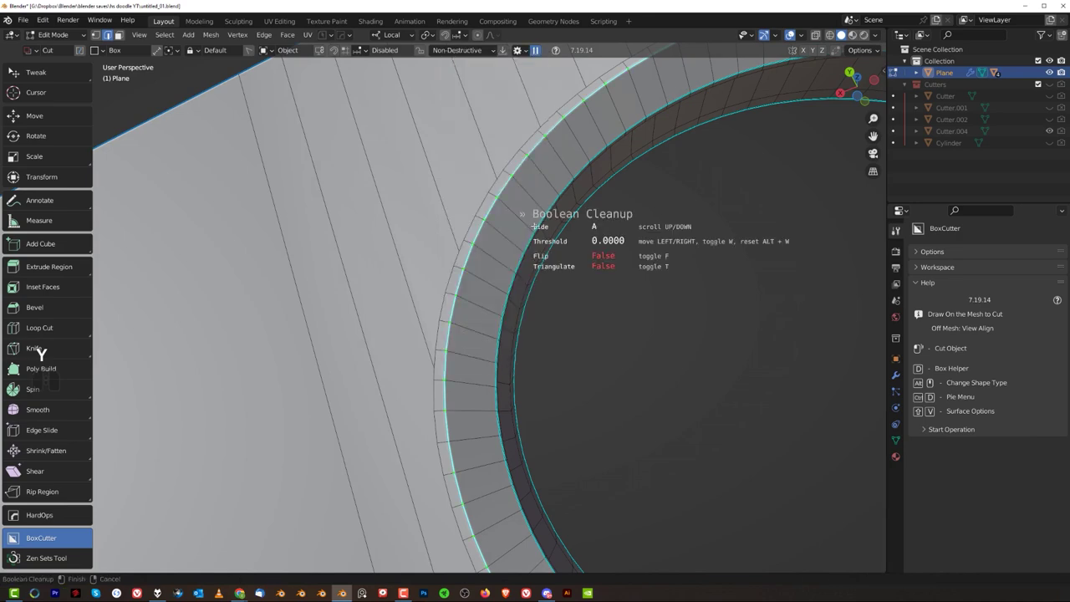
left_click(602, 233)
scroll(572, 249, "down", 3)
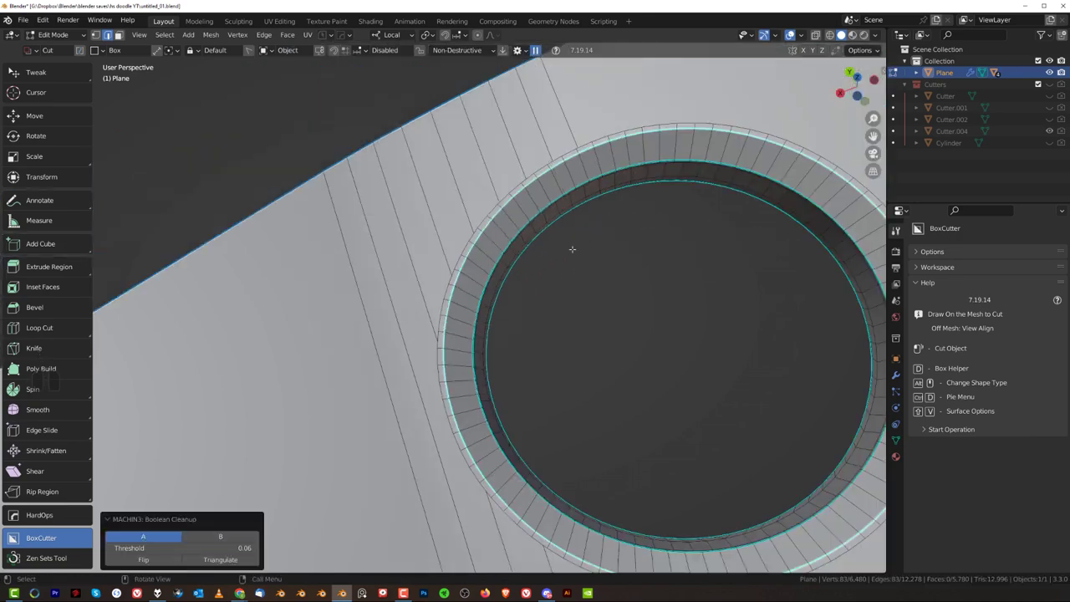
scroll(577, 262, "down", 3)
key("Tab")
left_click(574, 162)
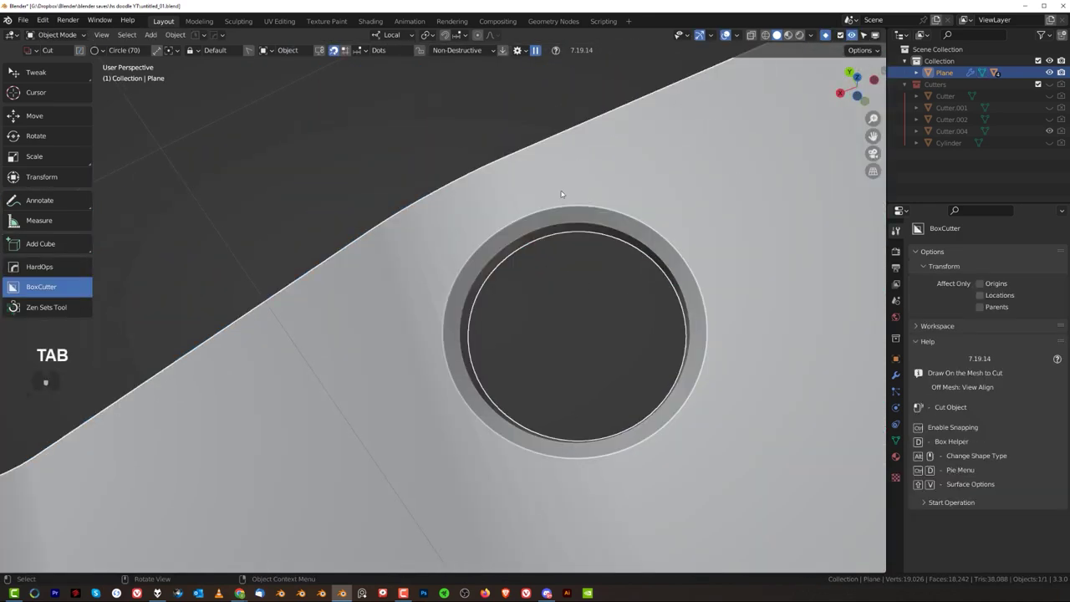
scroll(552, 200, "down", 4)
scroll(516, 240, "up", 5)
middle_click_drag(466, 282, 544, 215, "shift")
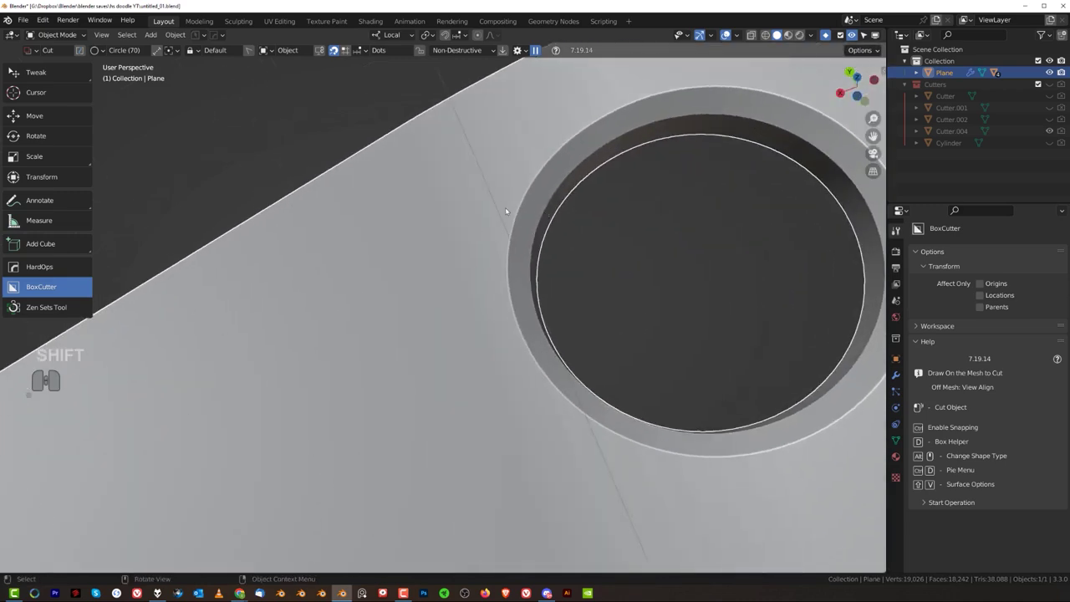
Knife-cut an arc just outside the underside rim, crossing the support edges above, beside and below the hole.
key("Tab")
scroll(543, 159, "down", 2)
key("k")
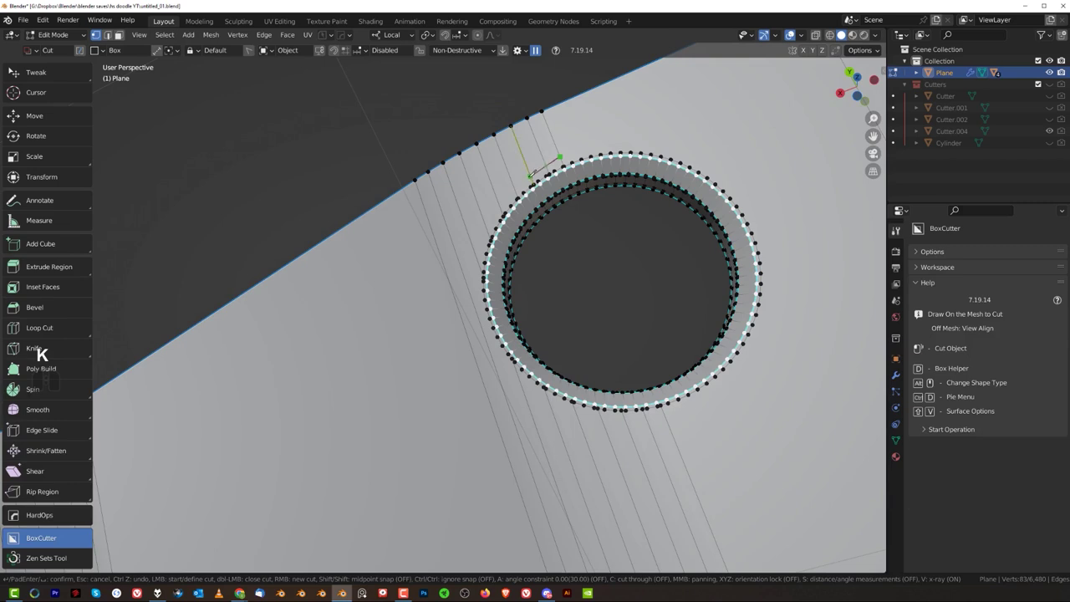
left_click(530, 174, "ctrl")
left_click(512, 189, "ctrl")
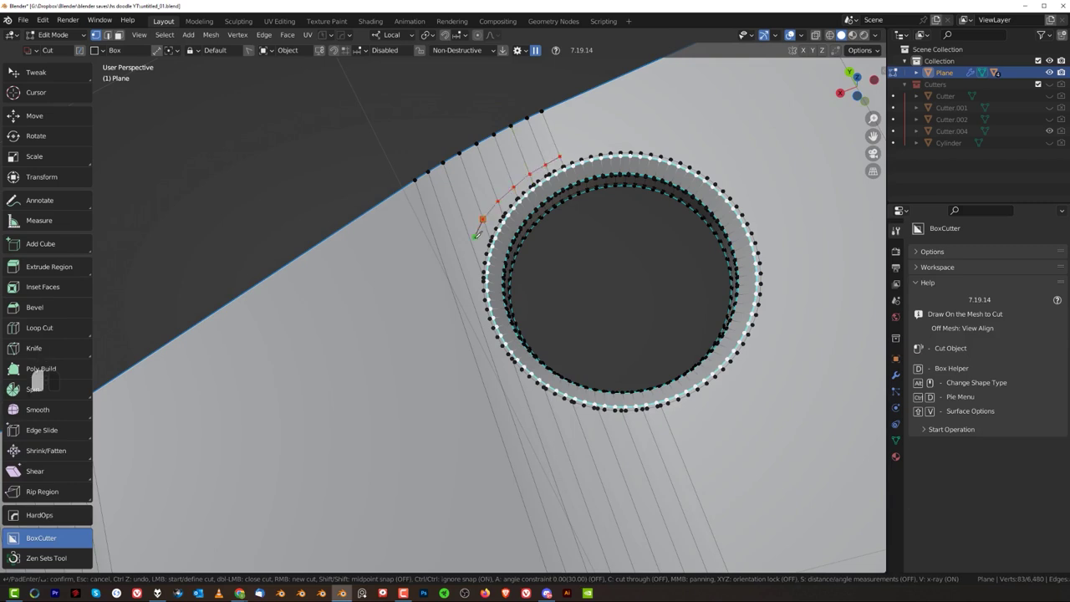
left_click(457, 304)
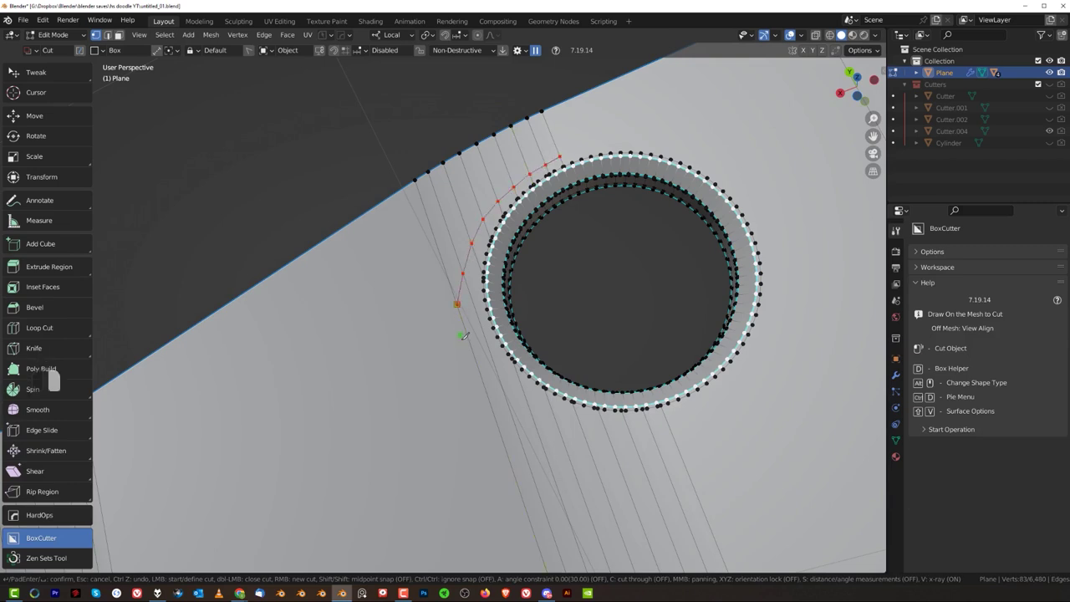
left_click(475, 361)
left_click(502, 385, "ctrl")
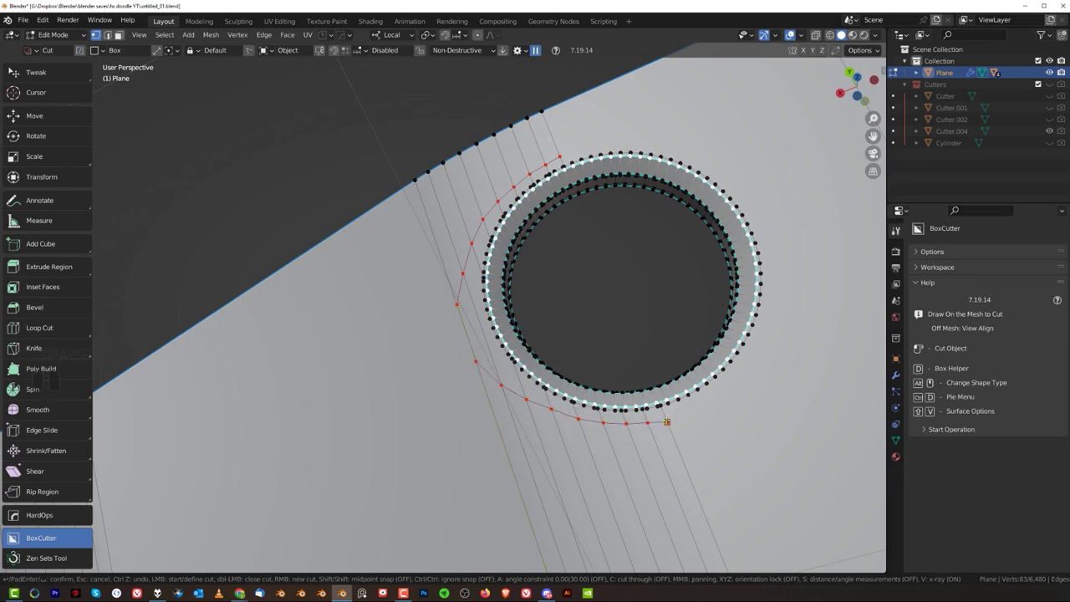
key("space")
scroll(545, 341, "up", 2)
key("Tab")
scroll(500, 218, "up", 4)
middle_click_drag(512, 268, 481, 395, "shift")
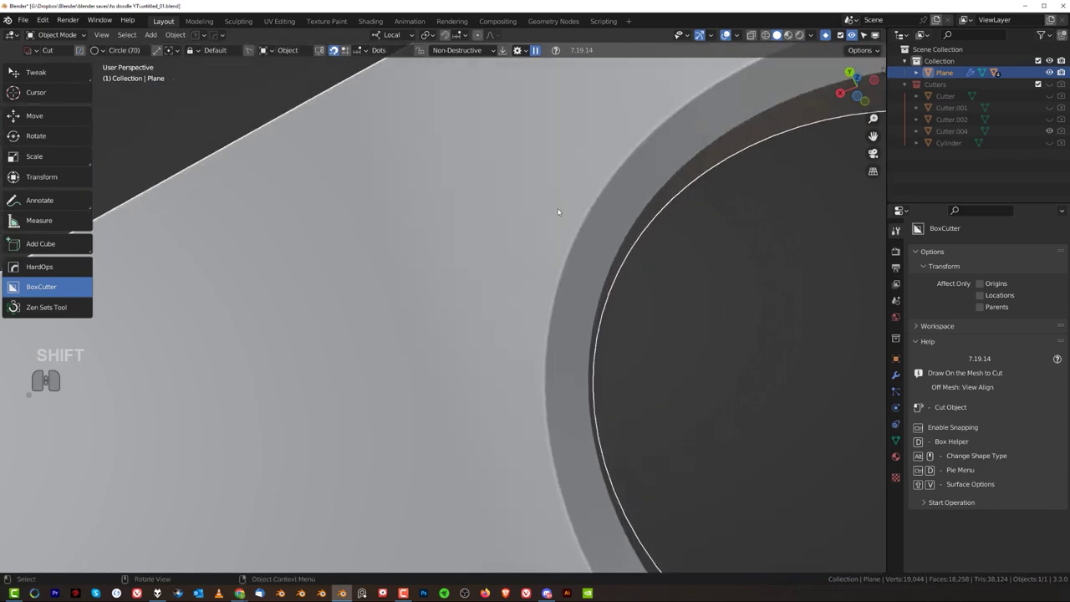
Symmetrize the mesh along X to copy the finished hole to the plate's other half.
scroll(535, 232, "down", 10)
middle_click_drag(523, 222, 603, 270)
key("Tab")
key("alt+x")
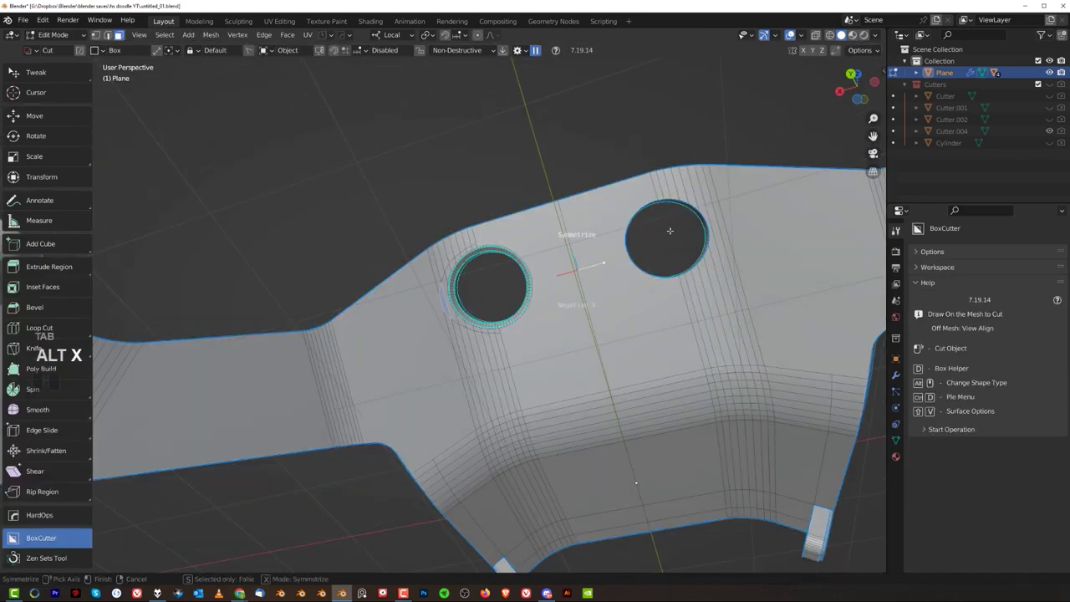
key("Tab")
middle_click_drag(567, 159, 681, 232)
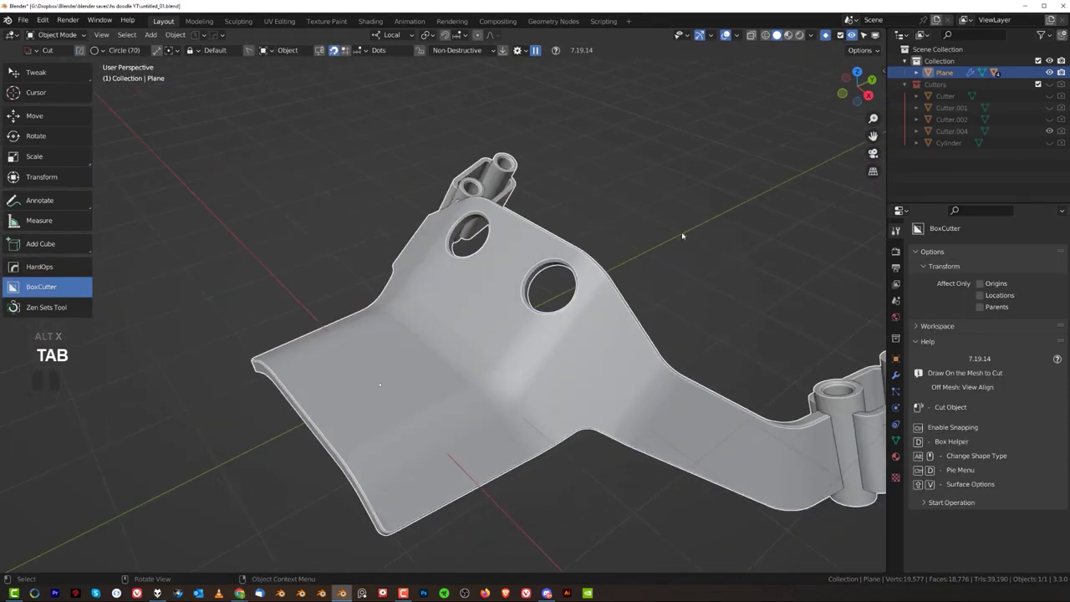
Select the extra edge loop on the hole's inner wall and merge it with Boolean Cleanup, side A, threshold 0.04.
scroll(709, 267, "up", 5)
middle_click_drag(709, 268, 434, 322)
middle_click_drag(435, 322, 441, 376, "shift")
scroll(526, 409, "up", 2)
key("Tab")
middle_click_drag(526, 410, 401, 348)
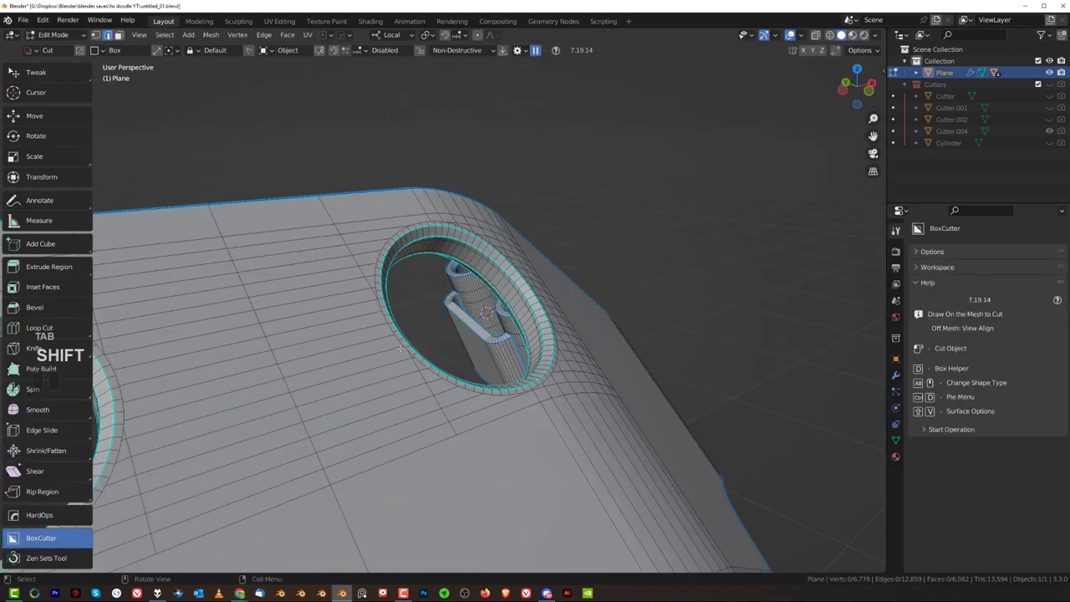
middle_click_drag(492, 268, 572, 252, "ctrl")
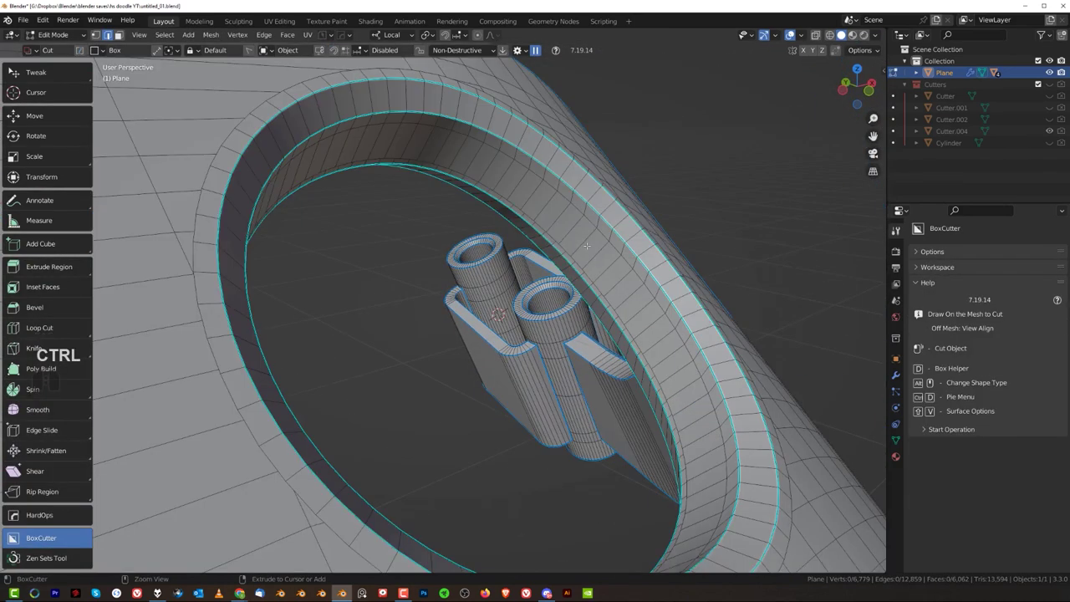
right_click(580, 242)
scroll(581, 242, "up", 2)
key("Tab")
left_click(633, 248)
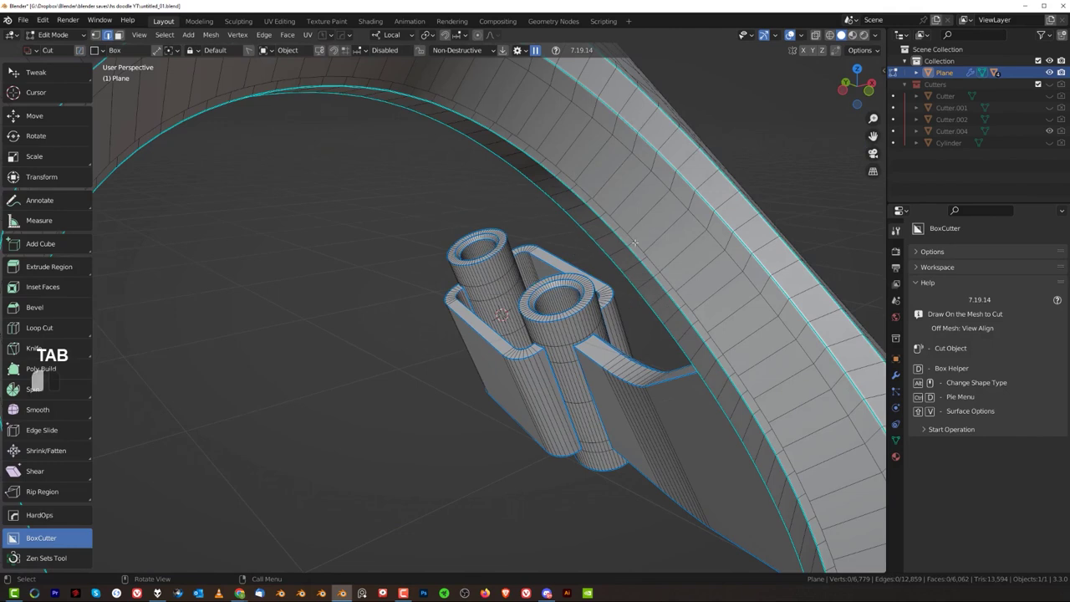
left_click(642, 262, "alt")
key("y")
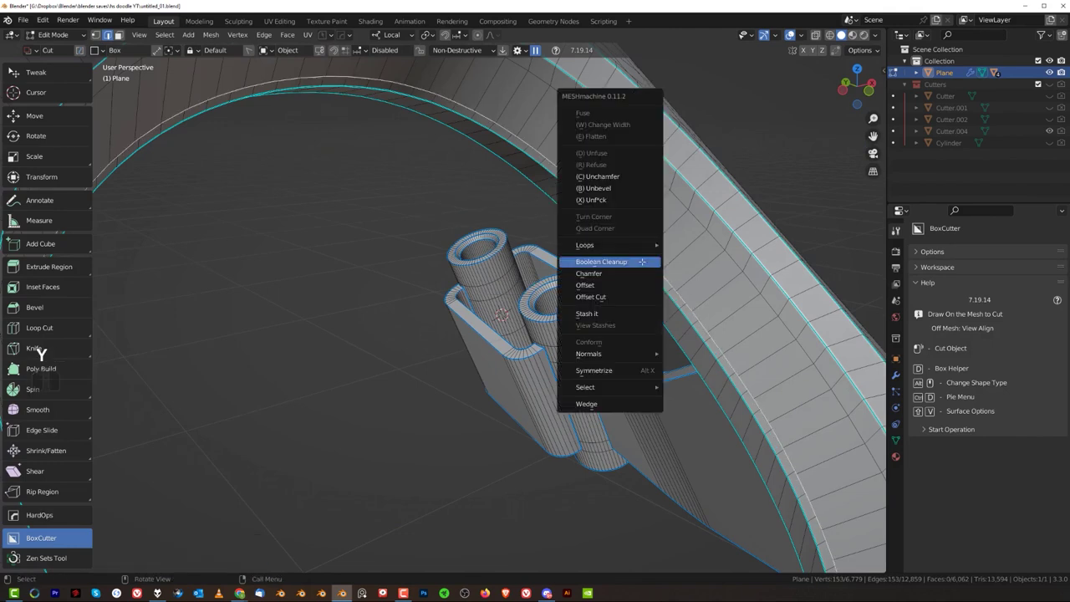
left_click(644, 264)
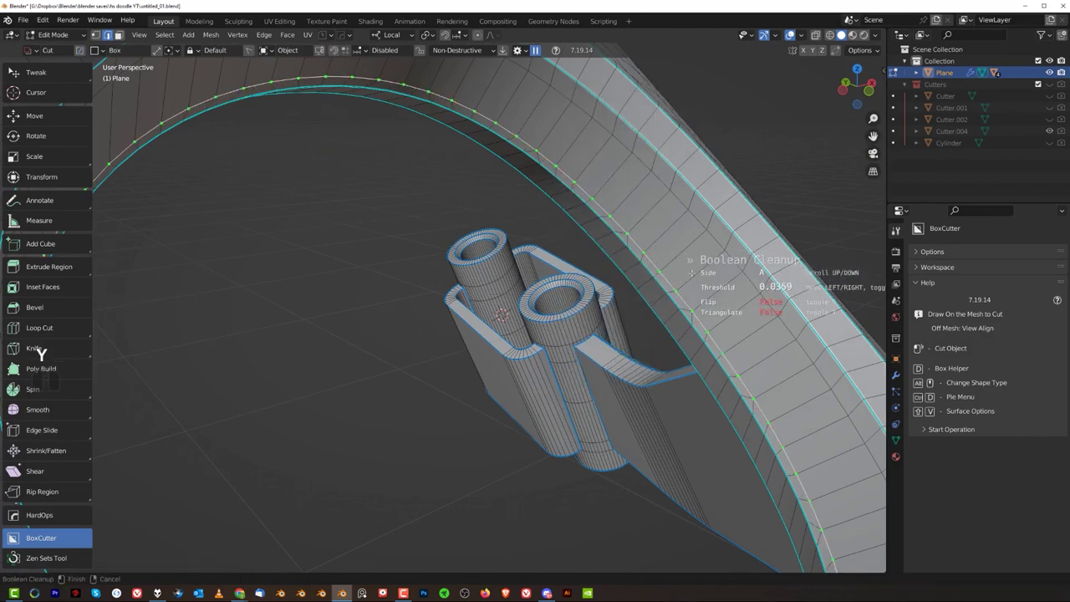
left_click(692, 273)
Add a centered loop cut around the hole's inner wall and bevel it to 0.0239 m with one segment.
key("ctrl+r")
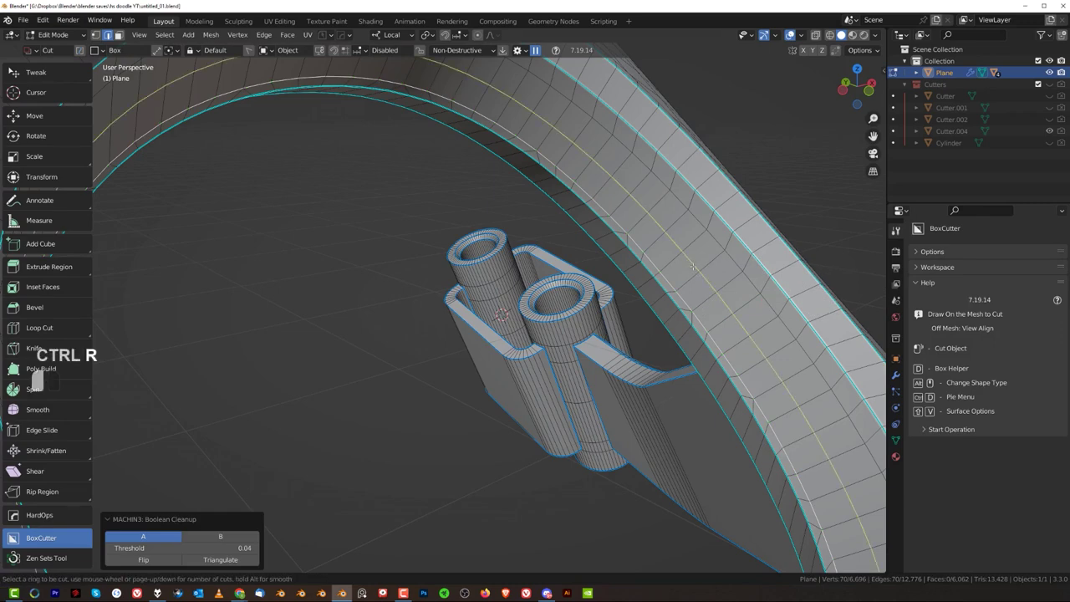
left_click(692, 265)
right_click(693, 265)
scroll(695, 254, "down", 2)
key("ctrl+b")
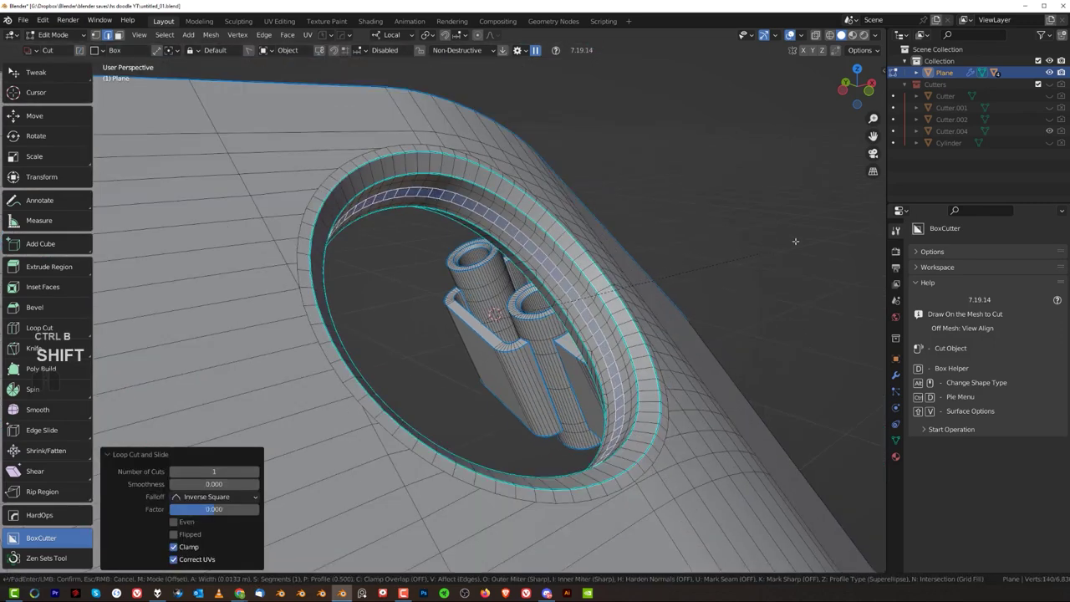
left_click(814, 237)
Extrude the beveled face band along its normals into the hole with EM_Macro, forming a thin inner ring.
key("q")
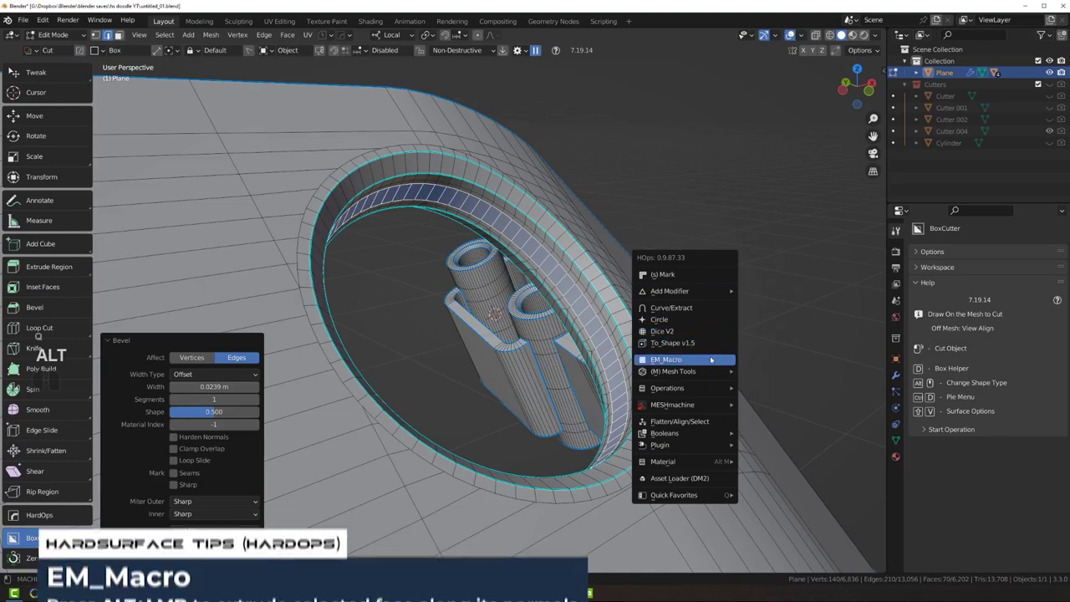
left_click(711, 359)
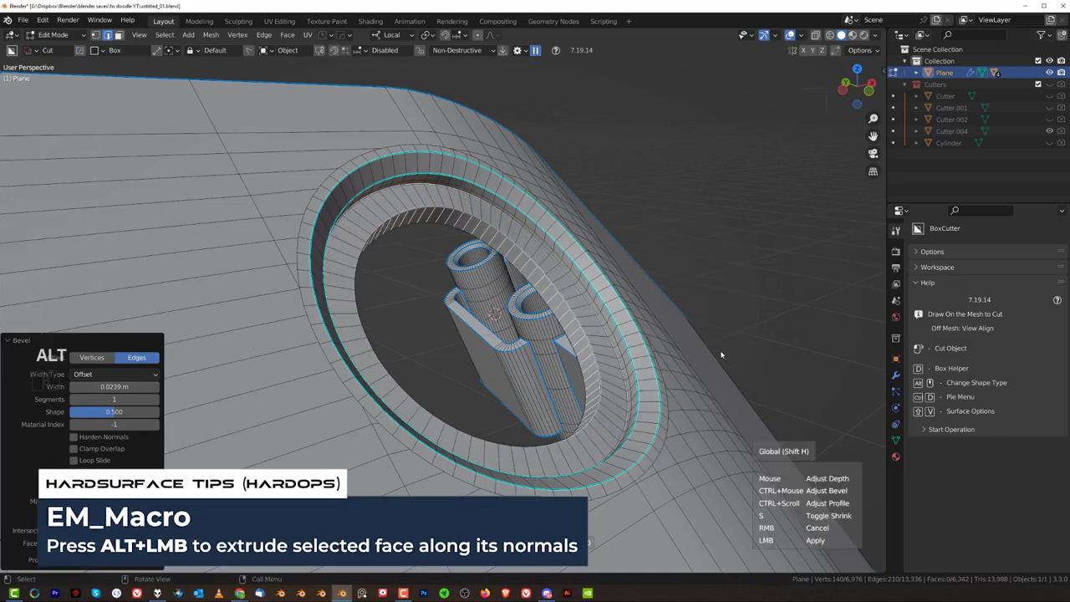
left_click(722, 355)
scroll(720, 353, "down", 3)
middle_click_drag(719, 351, 540, 265)
scroll(541, 265, "up", 3)
scroll(540, 265, "up", 4)
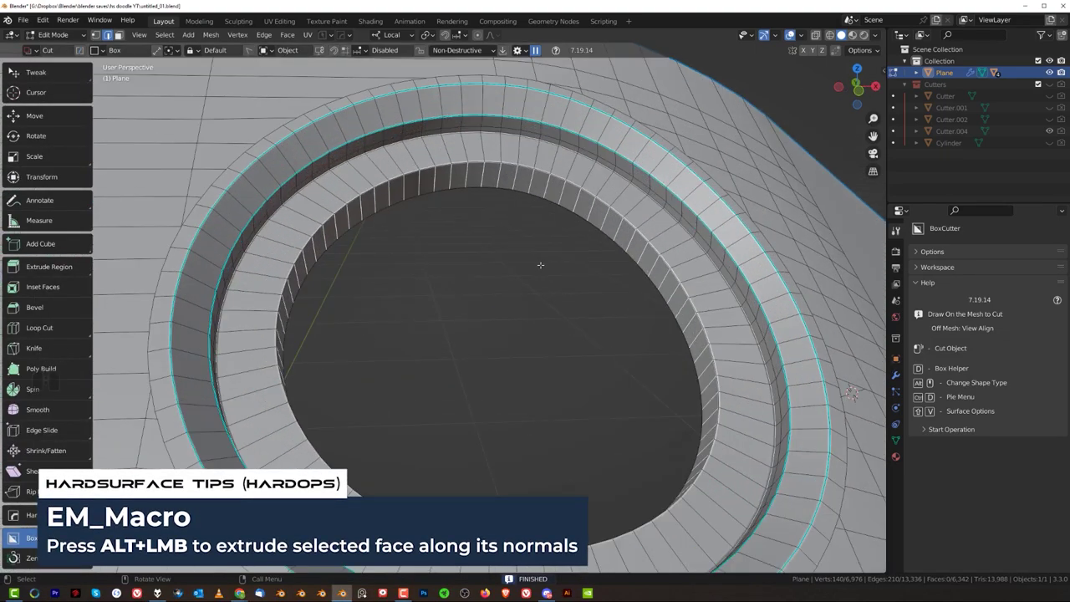
Select a path of eight adjacent edges along the upper part of the inner ring's front edge.
key("alt+a")
key("Tab")
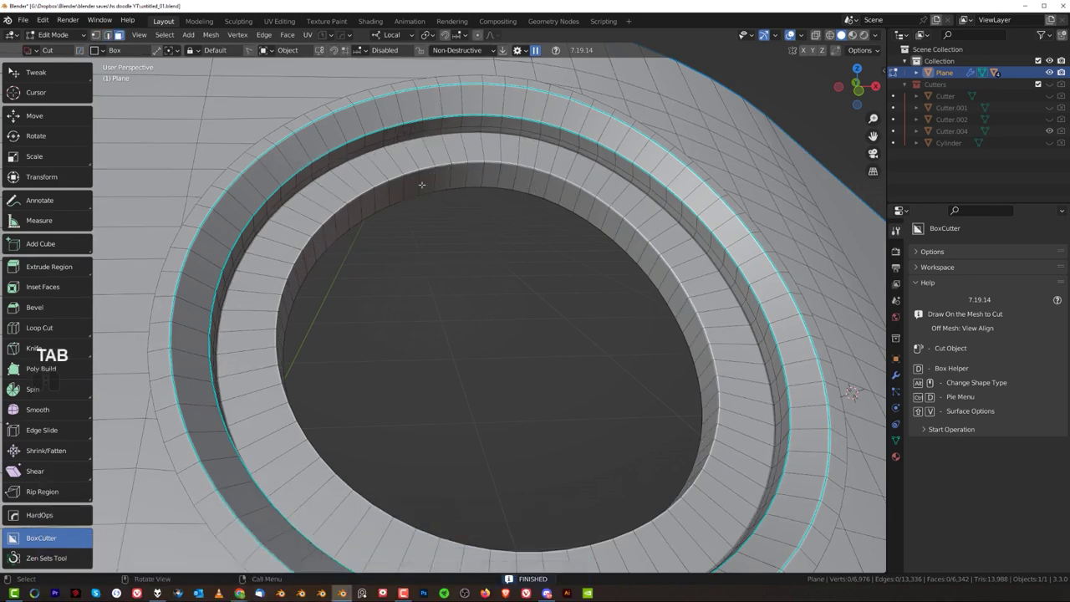
left_click(536, 184, "ctrl")
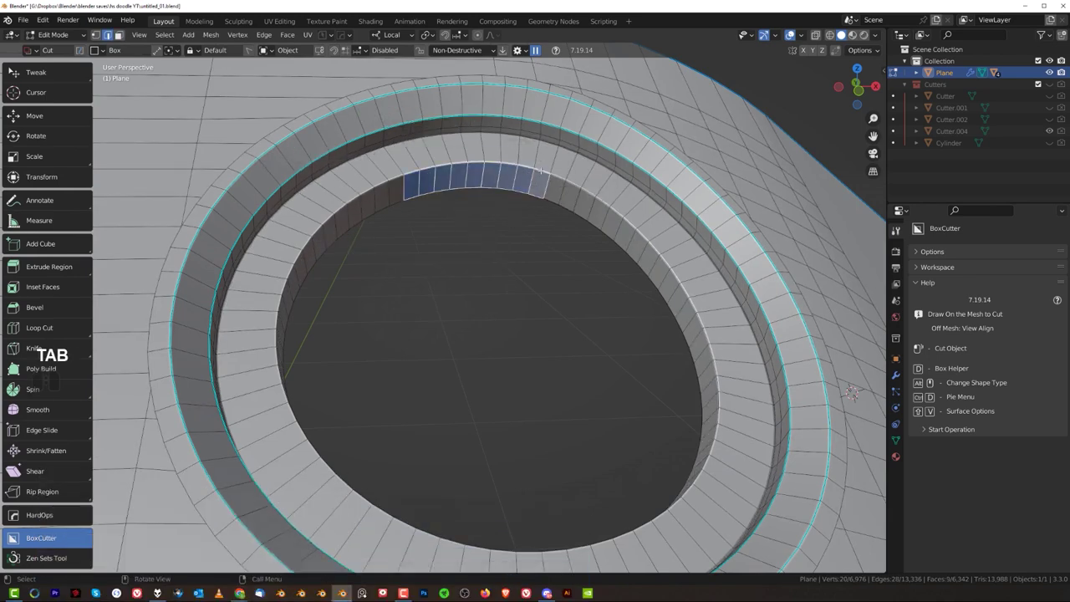
left_click(449, 174)
left_click(416, 171, "ctrl")
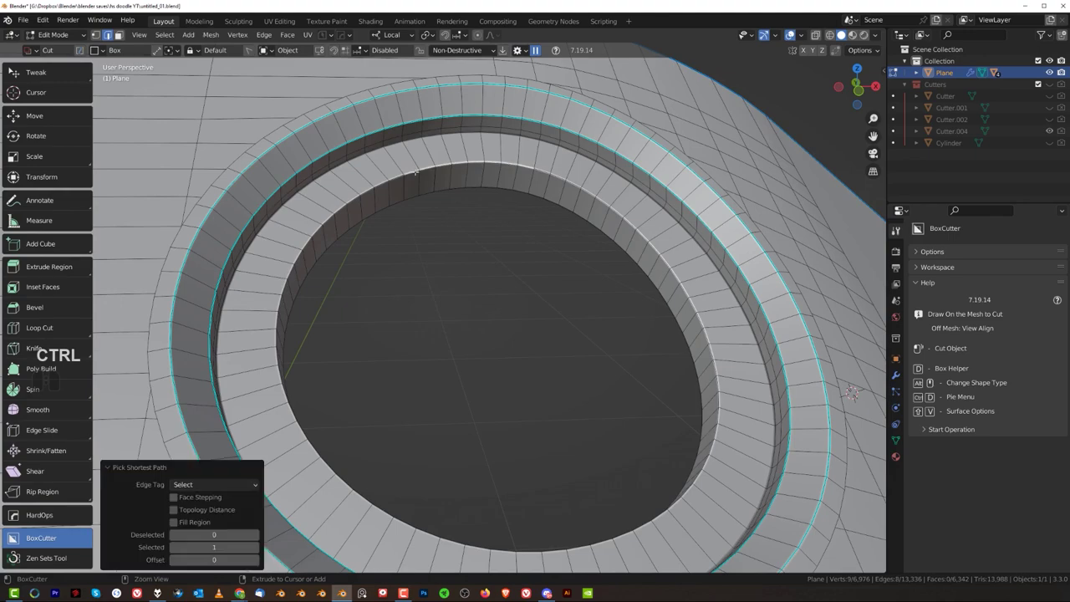
scroll(416, 170, "down", 4)
middle_click_drag(416, 170, 517, 206)
Try a one-segment bevel on the eight selected ring edges.
key("ctrl+b")
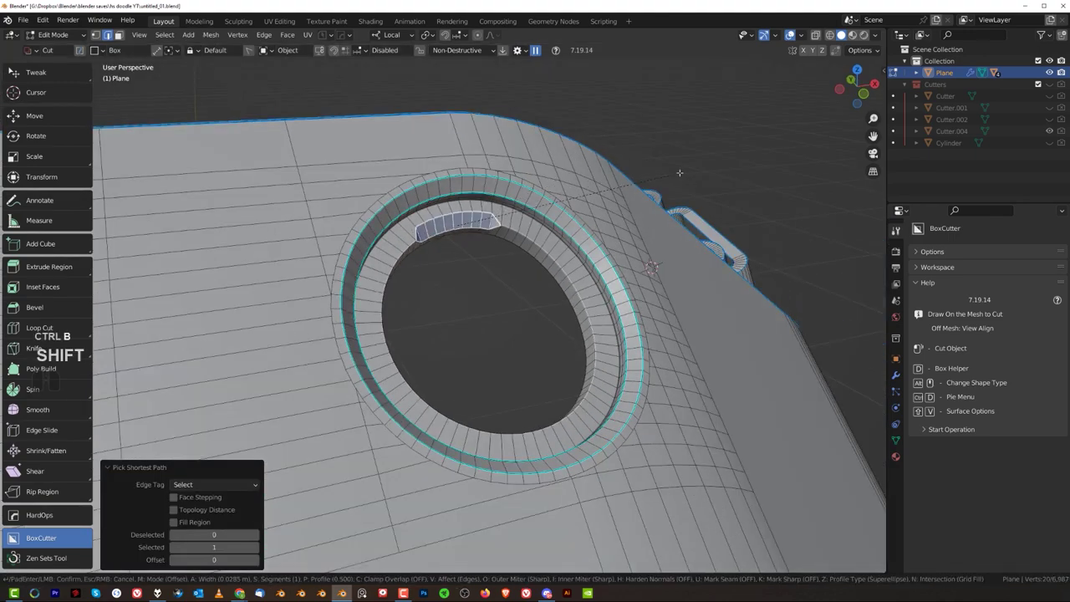
left_click(684, 182)
middle_click_drag(691, 200, 516, 309)
scroll(516, 309, "down", 3)
scroll(516, 308, "up", 3)
key("ctrl+z")
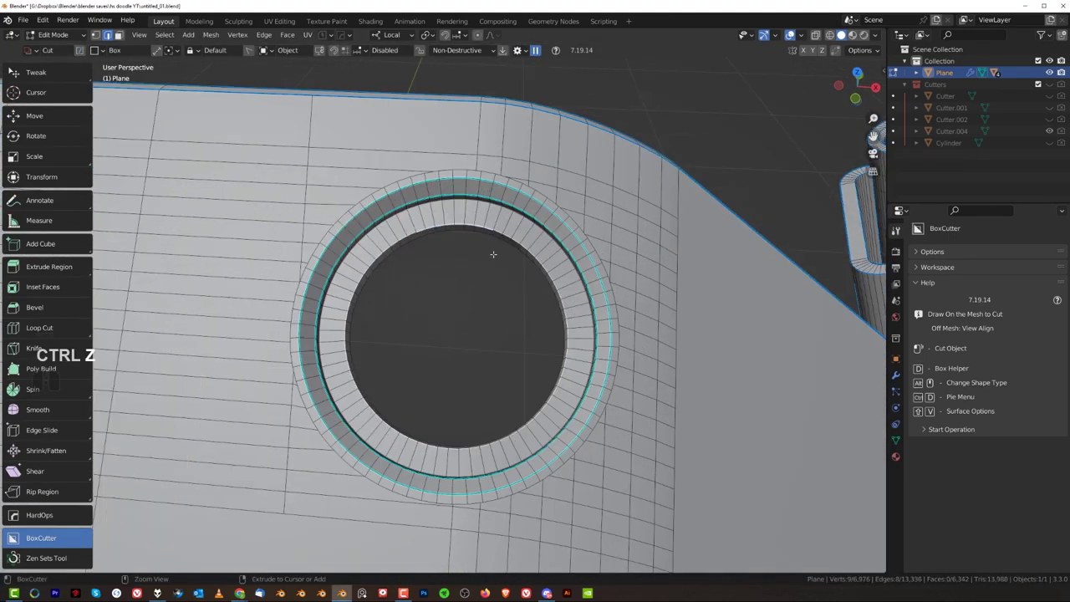
Deselect one end edge and bevel the remaining seven upper ring edges with width 0.0315 m and one segment.
left_click(422, 230, "shift")
middle_click_drag(422, 230, 445, 235)
key("ctrl+b")
right_click(543, 239)
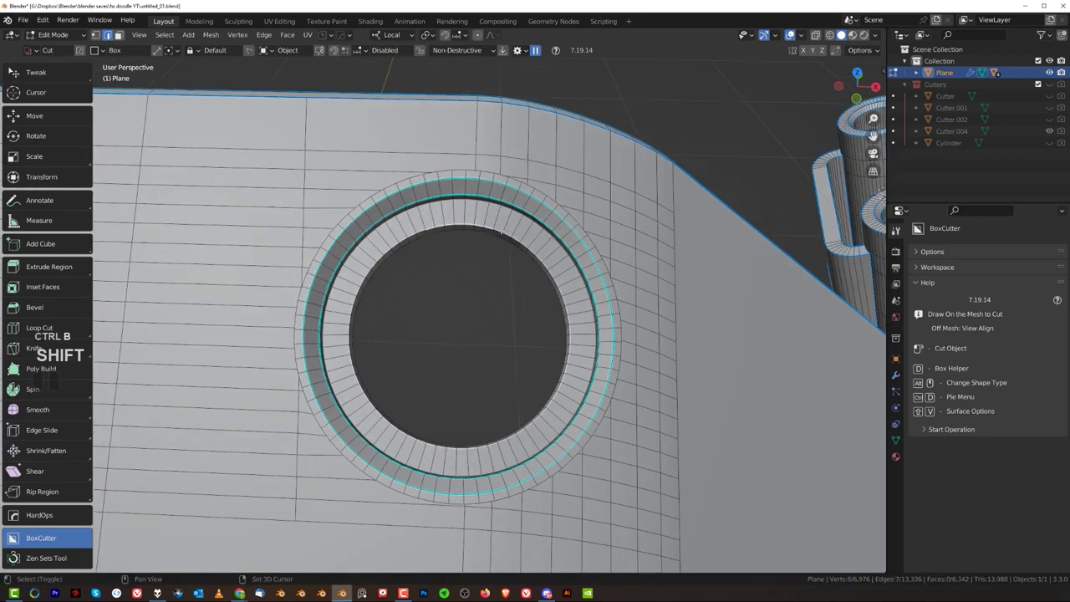
key("ctrl+b")
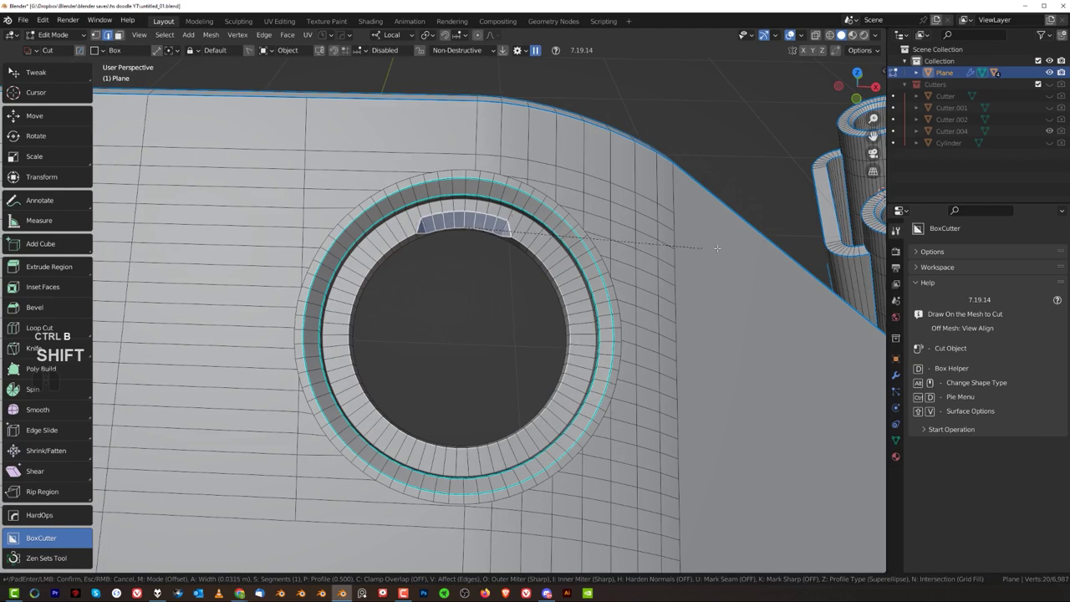
left_click(717, 248)
Symmetrize the mesh to mirror the upper ring notch to the other hole, and deselect the bracket in Object Mode.
scroll(439, 306, "down", 4)
key("alt+x")
key("Tab")
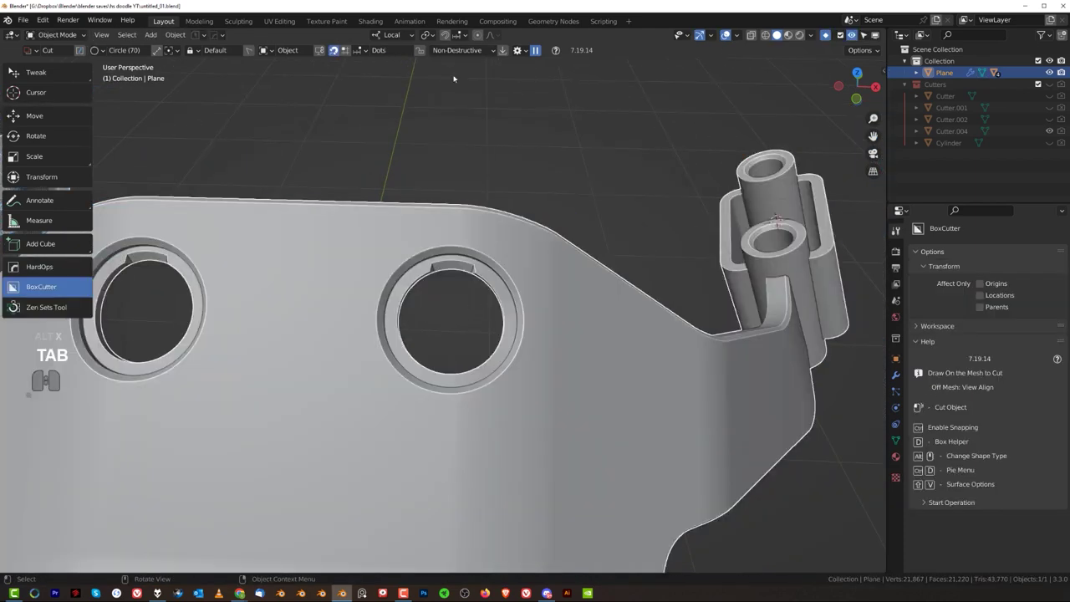
scroll(460, 142, "down", 8)
left_click(467, 189)
scroll(432, 214, "up", 5)
middle_click_drag(430, 215, 468, 234)
scroll(463, 196, "up", 4)
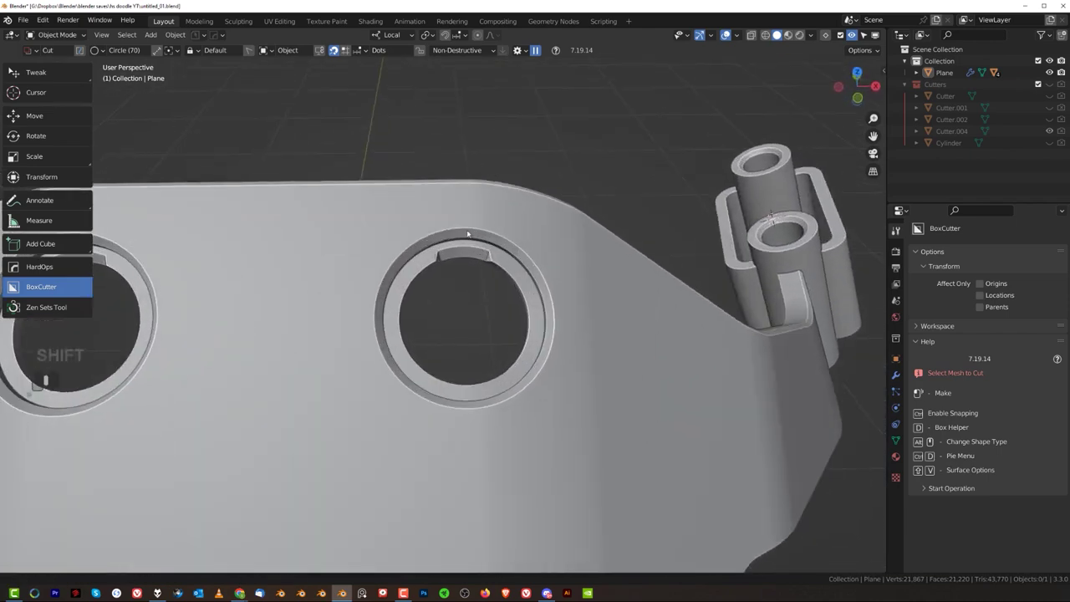
Select a short edge path on the inner ring's lower-right front edge and bevel it to 0.0315 m with one segment.
key("Tab")
scroll(489, 280, "up", 3)
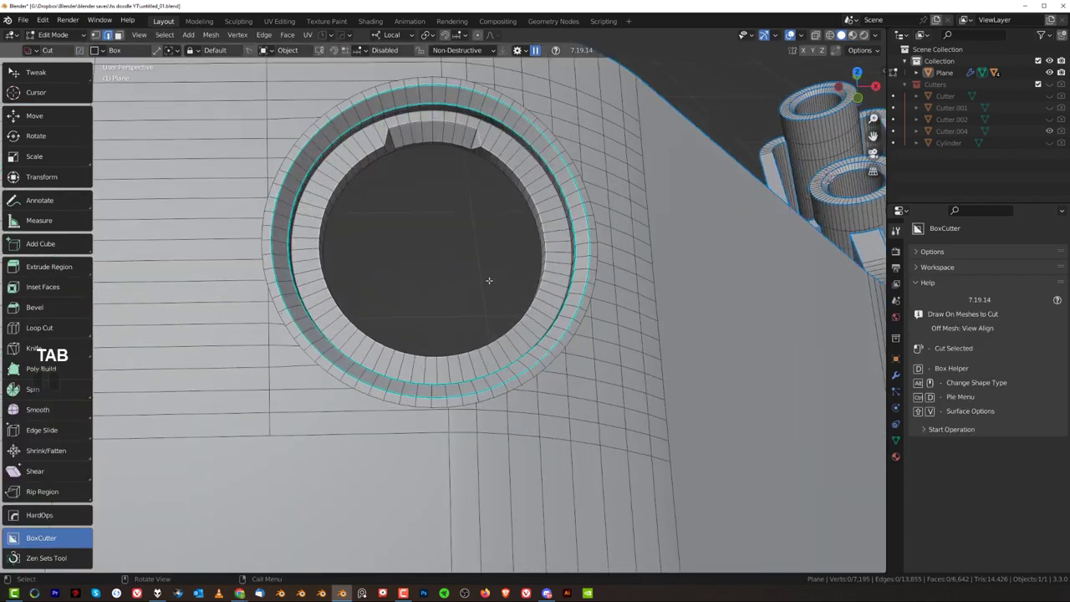
left_click(523, 320, "ctrl")
key("ctrl+b")
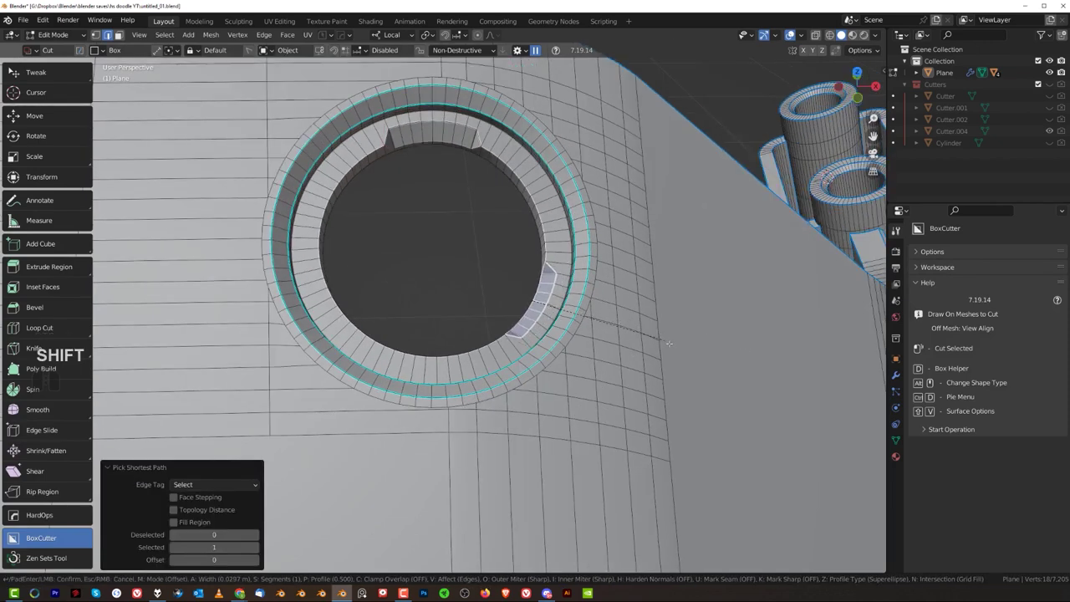
left_click(667, 339)
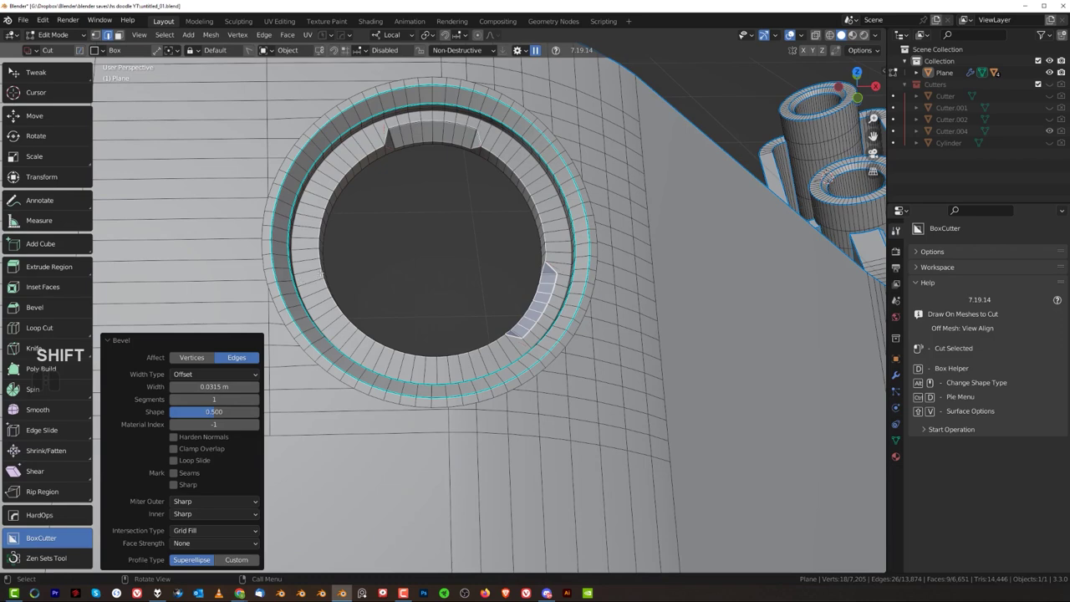
Select a short edge path on the inner ring's lower-left front edge and bevel it to about 0.029 m with one segment.
left_click(321, 273)
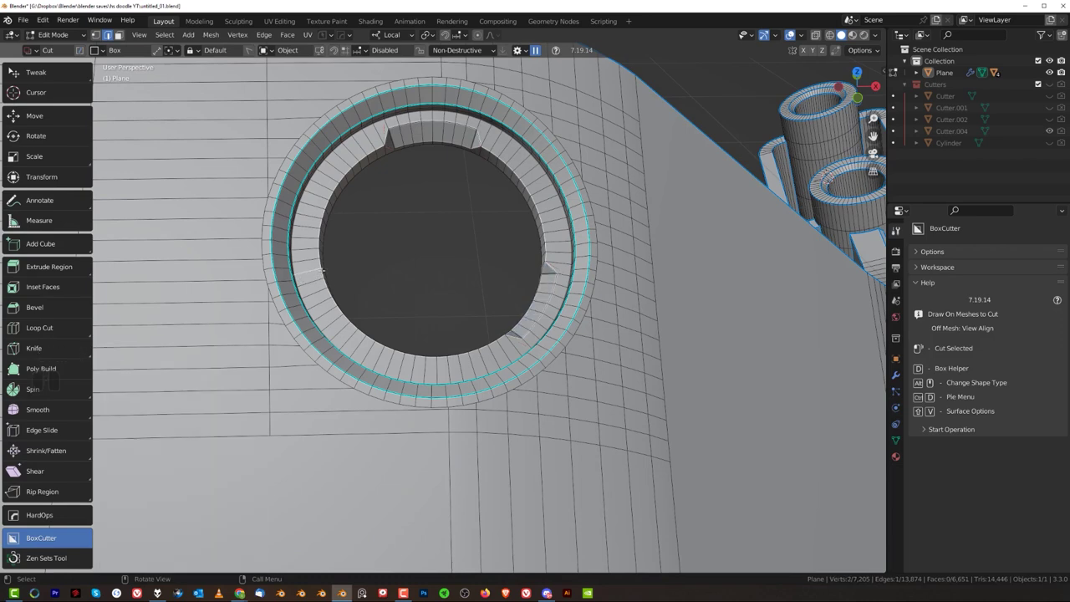
left_click(355, 324, "ctrl")
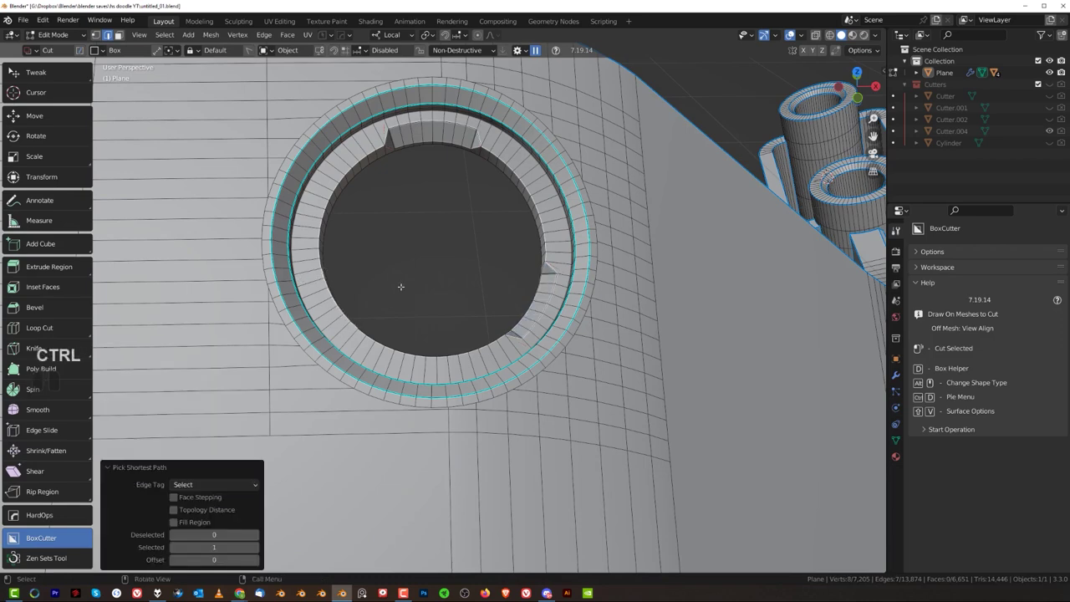
key("ctrl+b")
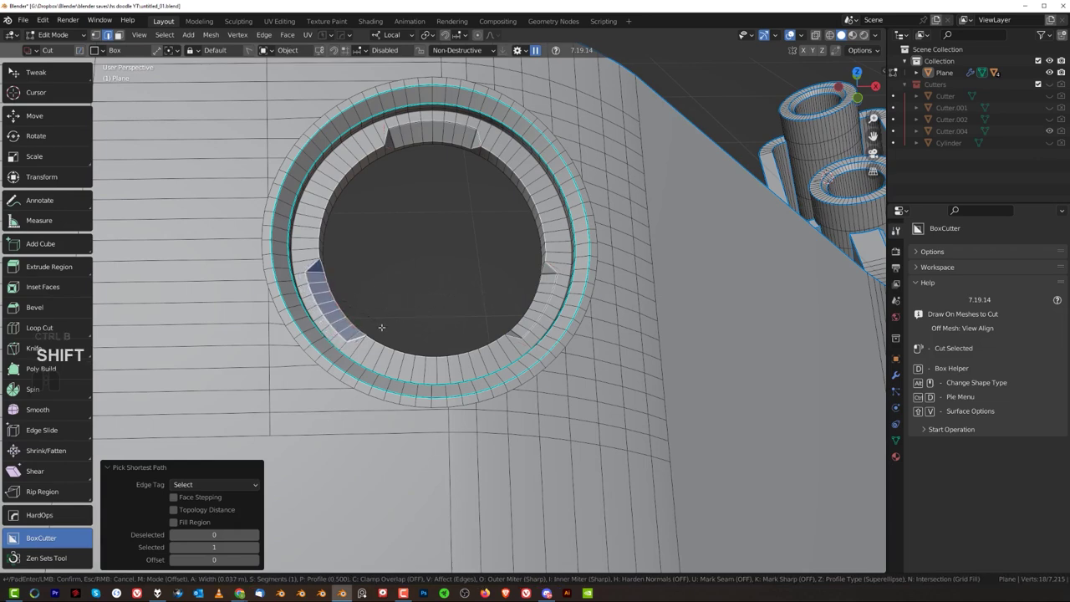
right_click(378, 327)
key("ctrl+b")
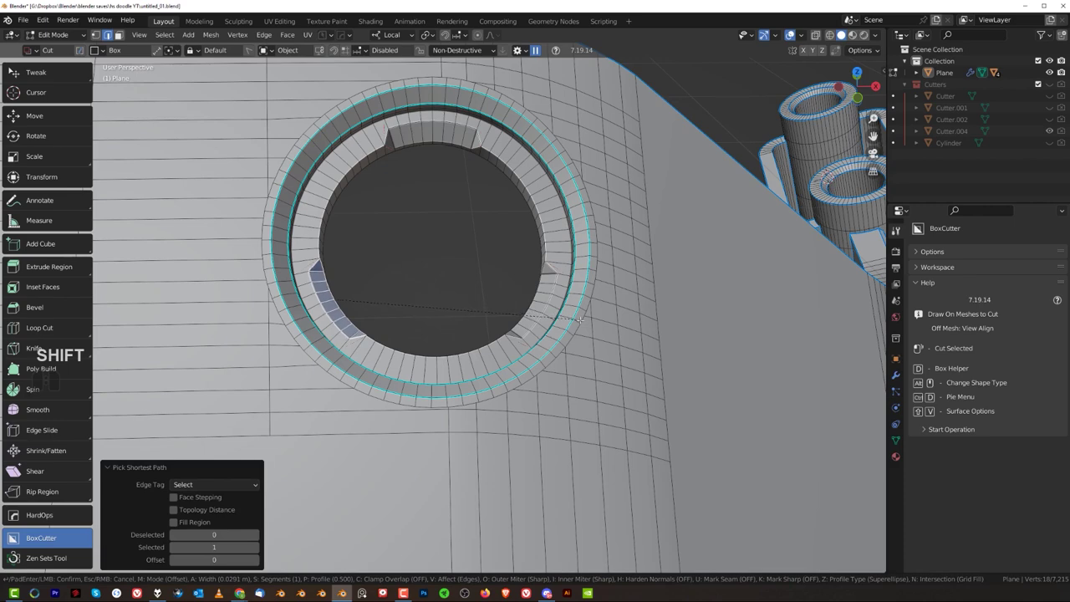
left_click(579, 318)
Slide the doubled corner vertex at the lower end of the lower-left notch and merge it with its neighbour using Merge Last.
scroll(490, 293, "up", 1)
middle_click_drag(390, 309, 562, 285, "shift")
scroll(562, 285, "up", 6)
key("Tab")
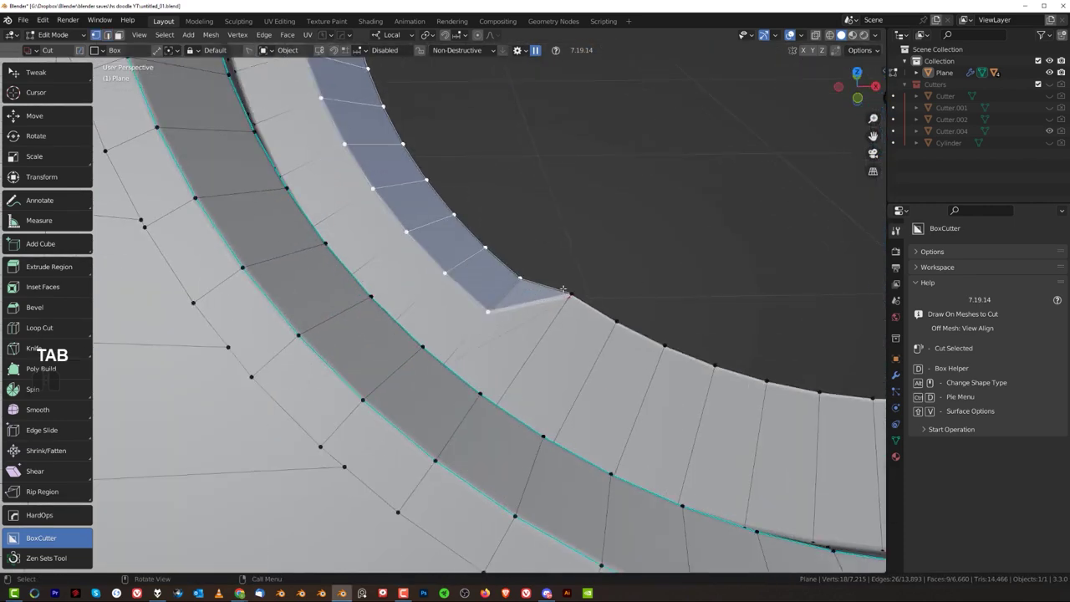
left_click(572, 295)
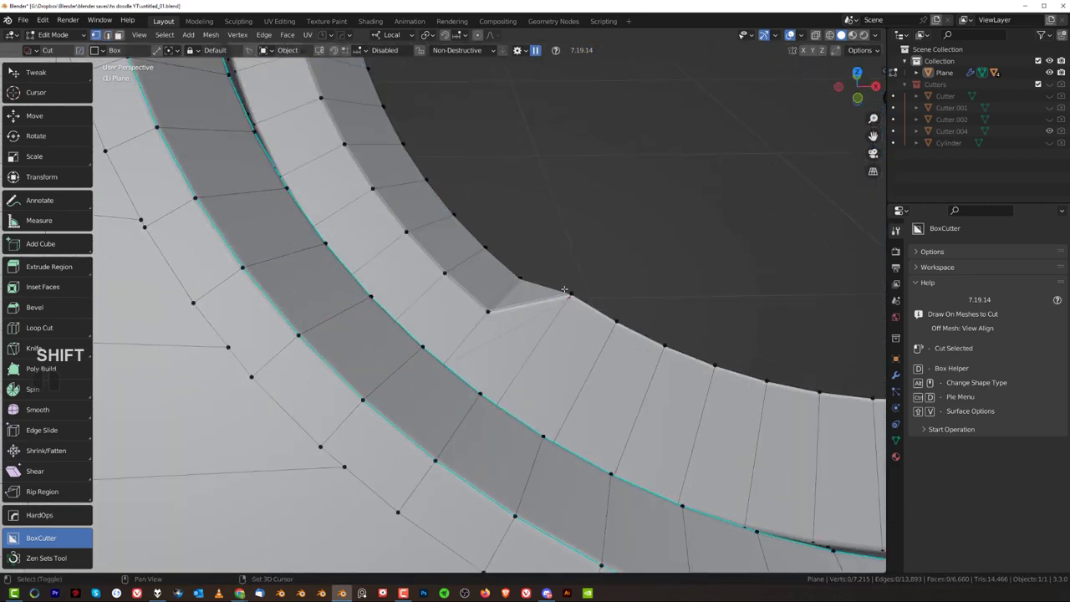
key("g")
key("g")
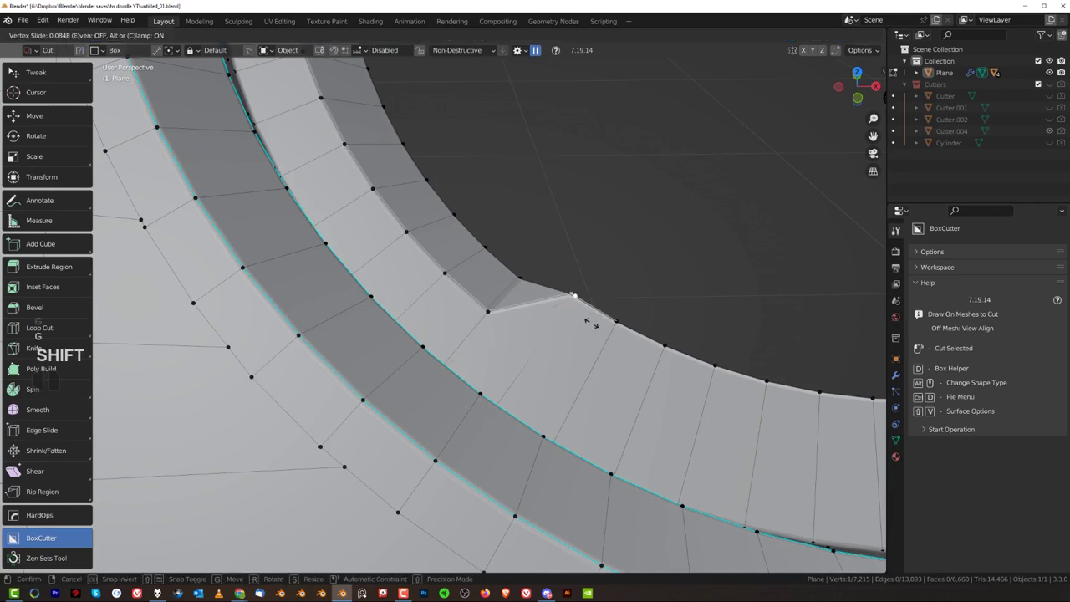
left_click(616, 343)
left_click(573, 295, "shift")
key("1")
scroll(576, 291, "down", 7)
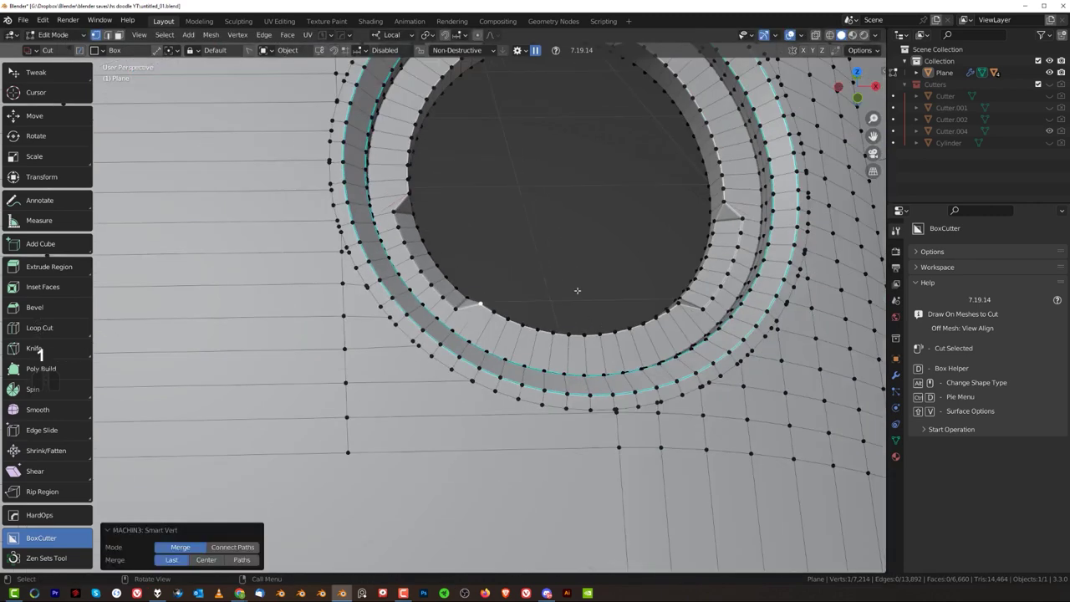
Try to merge the vertices at the upper end of the lower-left notch, and undo the merge.
key("Tab")
scroll(589, 206, "down", 4)
scroll(589, 205, "up", 8)
key("Tab")
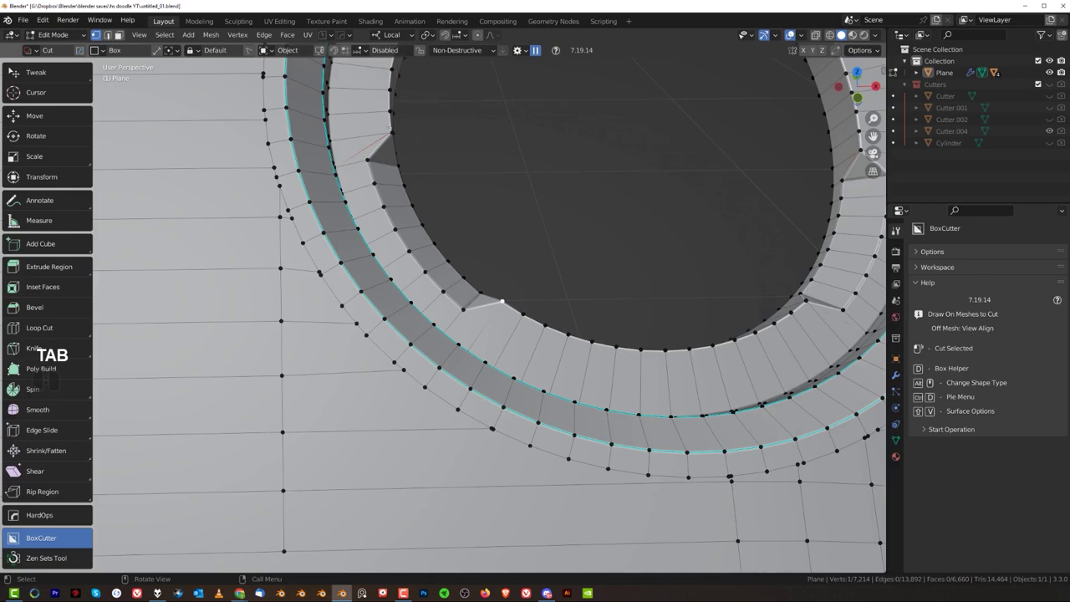
key("1")
scroll(418, 170, "down", 4)
key("ctrl+z")
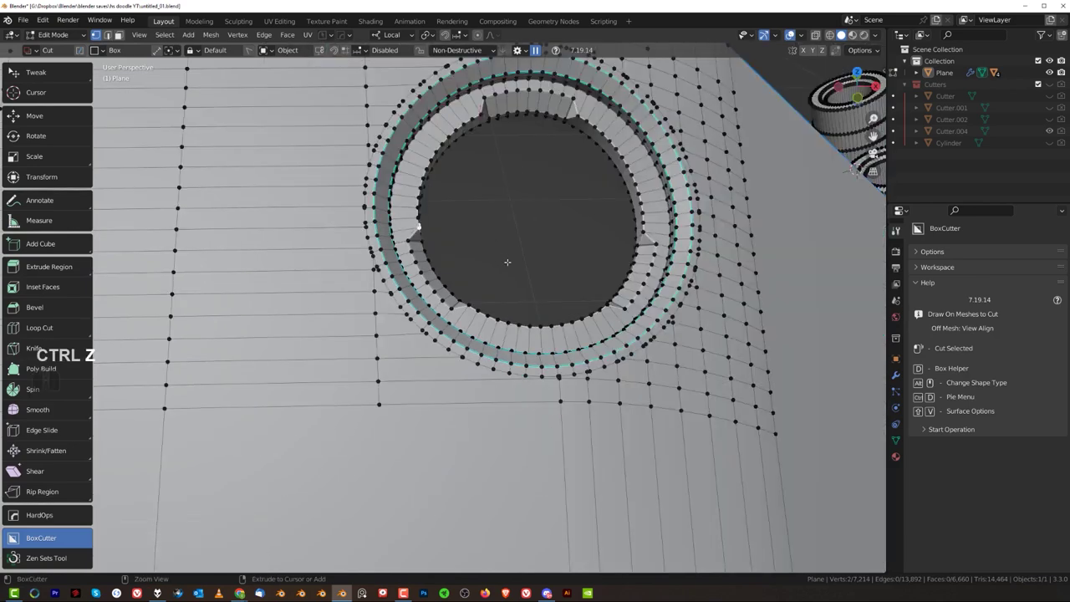
Examine the ring's three notches and the lower-left notch's upper corner in Object Mode.
scroll(508, 263, "down", 2)
key("Tab")
scroll(535, 297, "up", 5)
scroll(497, 277, "down", 4)
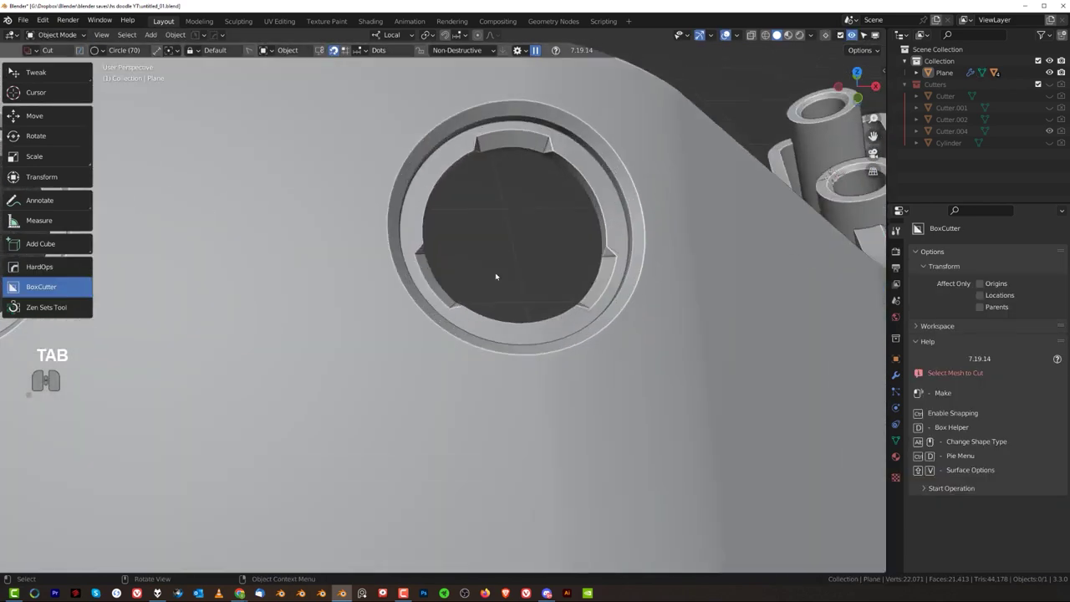
scroll(497, 277, "up", 4)
middle_click_drag(497, 276, 444, 293, "shift")
scroll(444, 294, "down", 2)
scroll(444, 293, "down", 2)
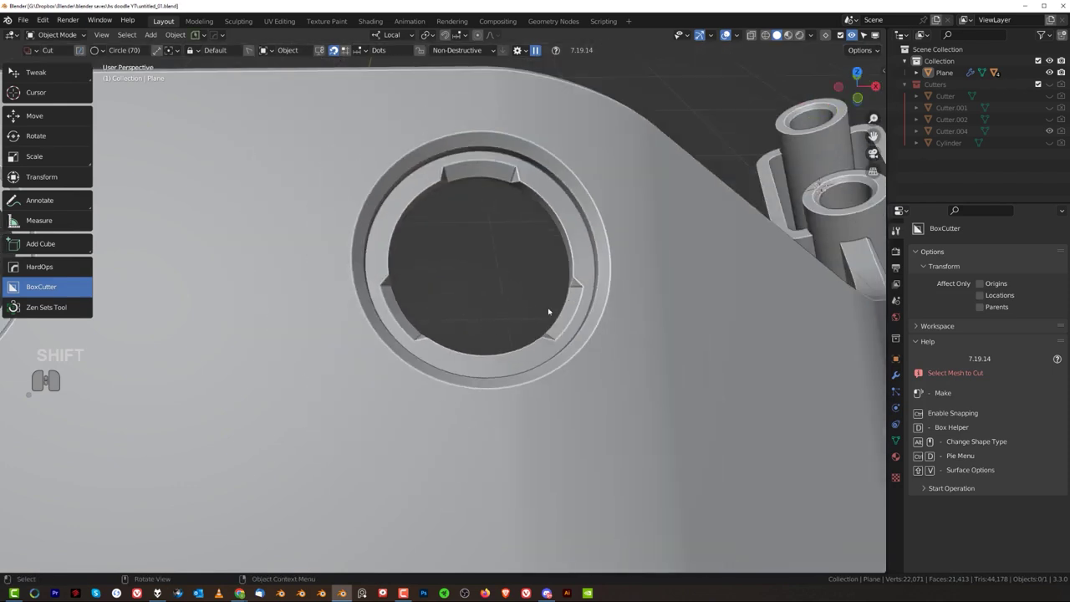
scroll(548, 312, "up", 7)
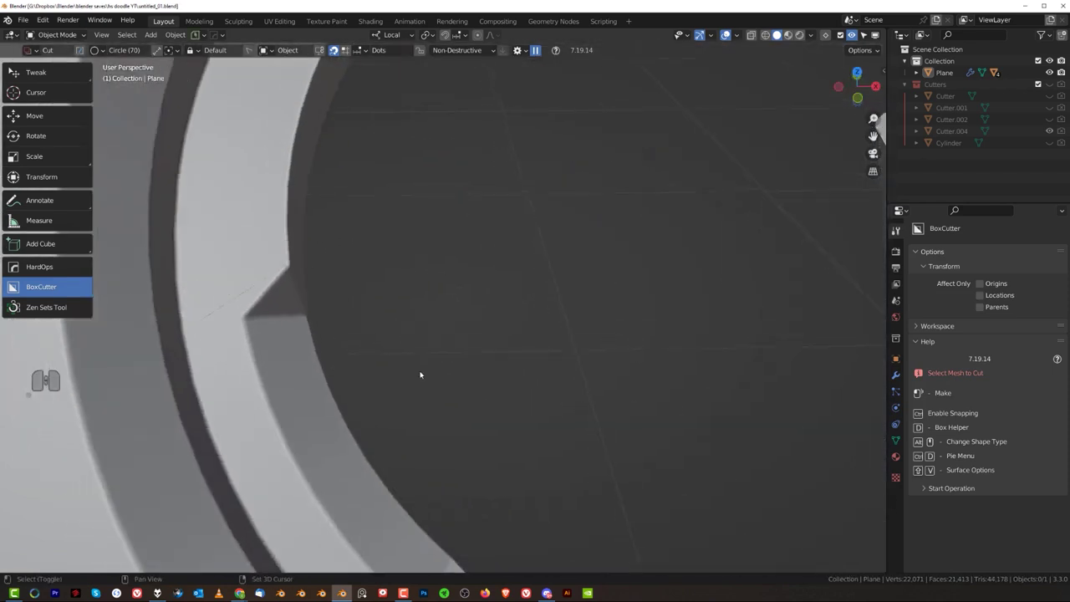
scroll(421, 375, "up", 3)
Move the doubled vertex at the lower-left notch's upper corner and merge it with its neighbour.
key("Tab")
key("g")
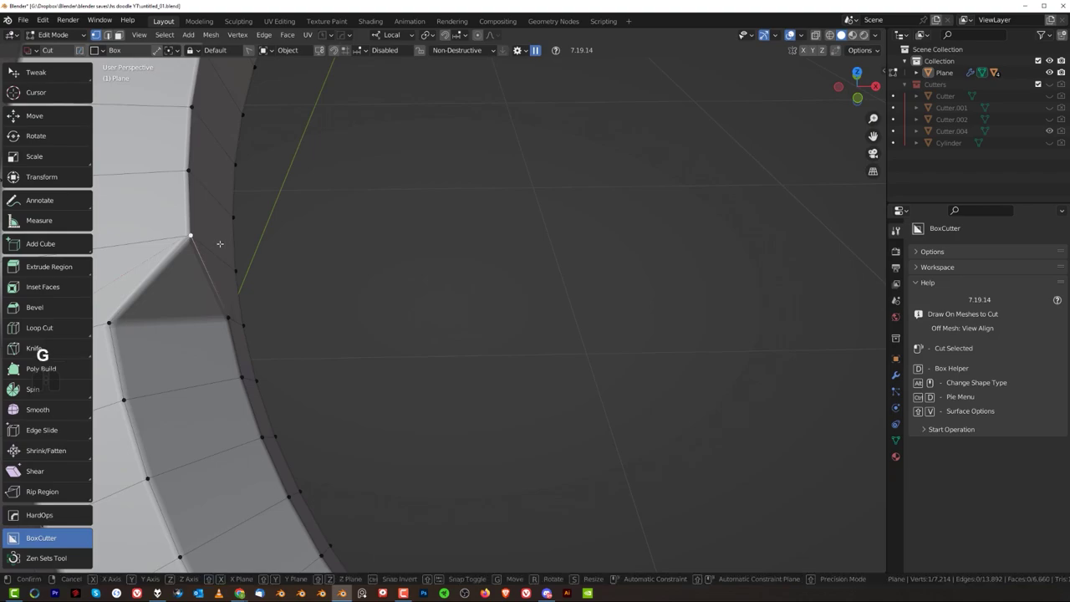
left_click(213, 211)
left_click(193, 235, "shift")
key("1")
Symmetrize the mesh to mirror the ring's notches to the other hole, and return to Object Mode.
middle_click_drag(364, 316, 456, 141)
scroll(269, 266, "down", 4)
scroll(360, 293, "down", 6)
scroll(406, 322, "down", 3)
key("alt+x")
key("Tab")
scroll(405, 325, "up", 3)
scroll(471, 256, "down", 6)
left_click(202, 36)
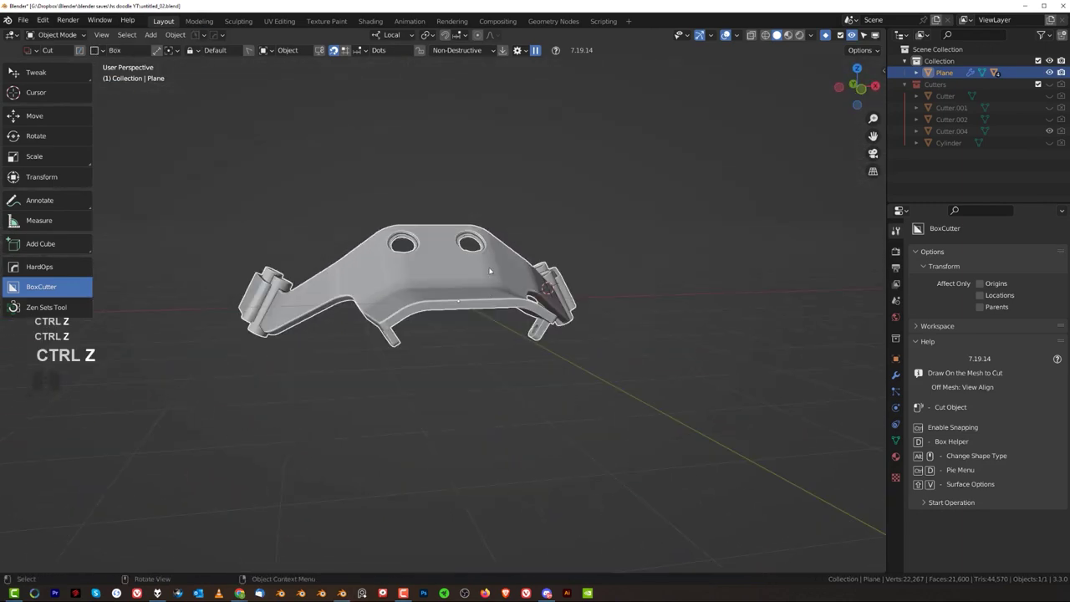
Draw a long box cutter over the bracket's front lip, overhanging the front edge, with an extrusion depth of about 0.139.
scroll(492, 262, "up", 5)
mouse_move(492, 260)
middle_mouse_down()
mouse_move(516, 273)
mouse_move(500, 340)
mouse_move(503, 280)
mouse_move(508, 340)
mouse_move(511, 253)
middle_mouse_up()
scroll(500, 341, "down", 2)
key("d")
mouse_move(477, 266)
left_mouse_down()
mouse_move(481, 308)
mouse_move(557, 393)
mouse_move(562, 419)
left_mouse_up()
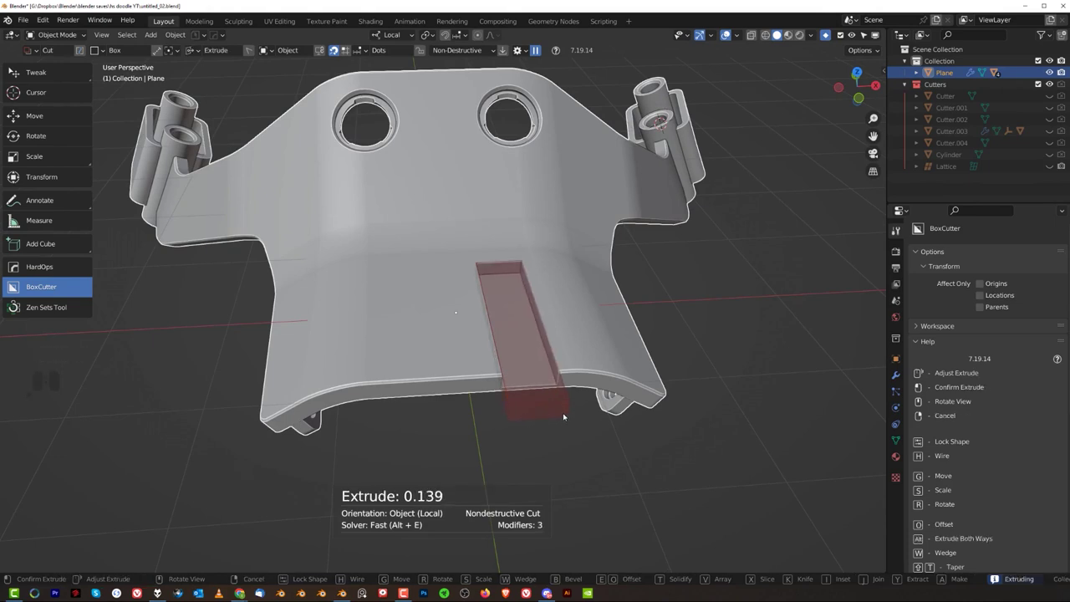
Bevel the box cutter's corners to about 0.120, reduce its depth to about 0.05, and confirm the cut while keeping the cutter.
key("b")
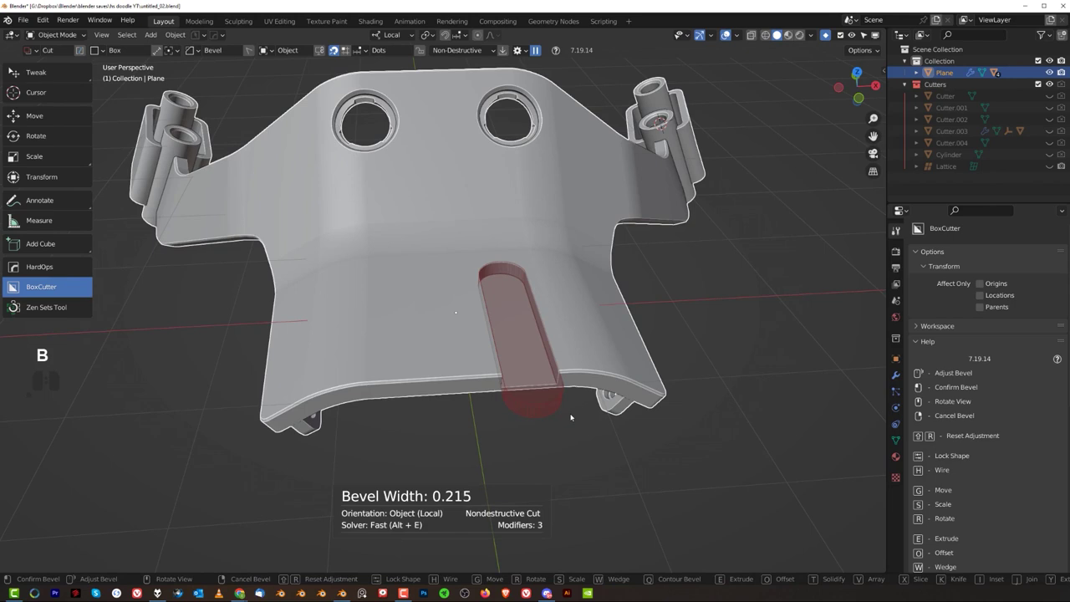
key("b")
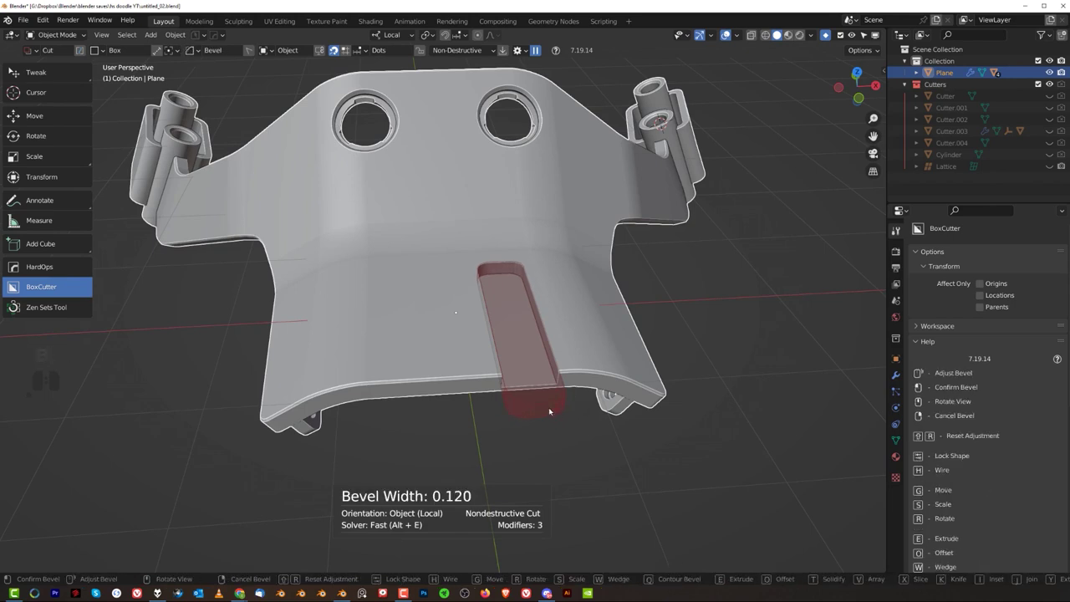
key("e")
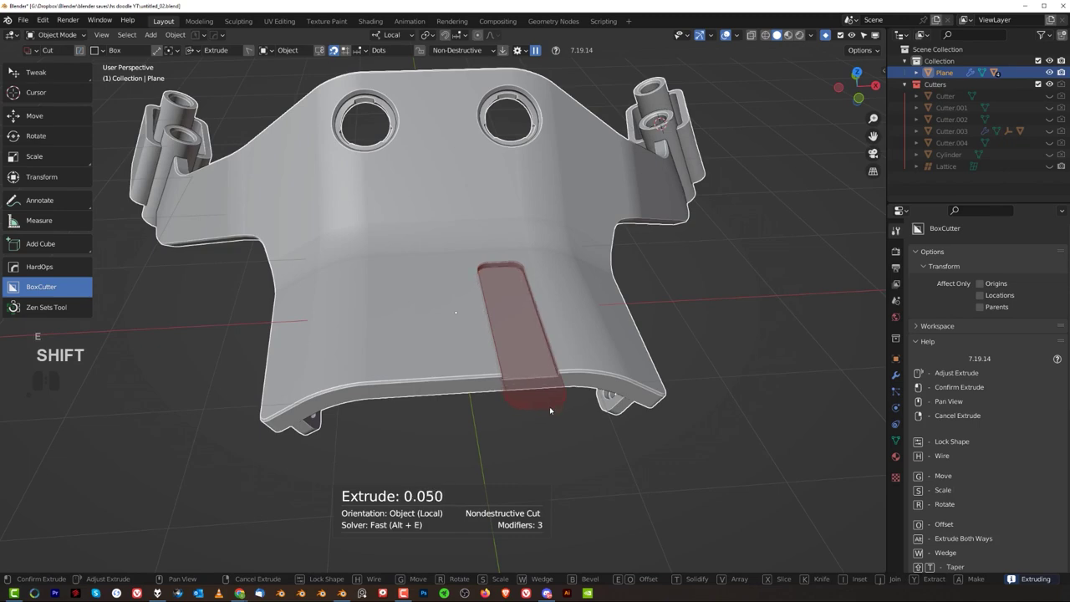
left_click(750, 301, "shift")
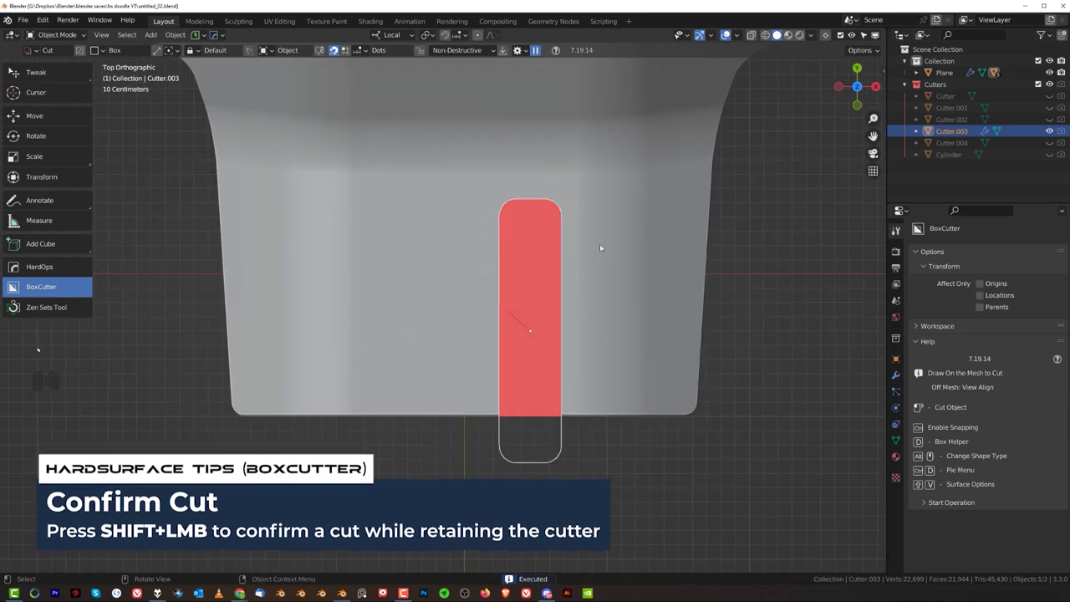
Add a centred loop cut around the slot cutter's sides and bevel it to 0.0135 m with one segment.
middle_click_drag(600, 242, 550, 337, "shift")
key("Tab")
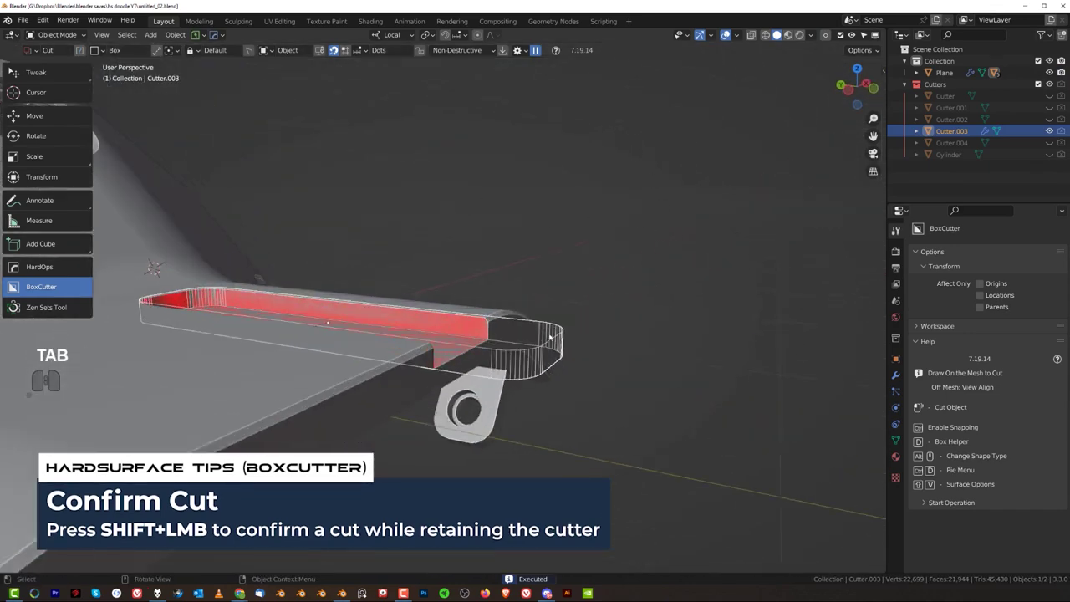
key("ctrl+r")
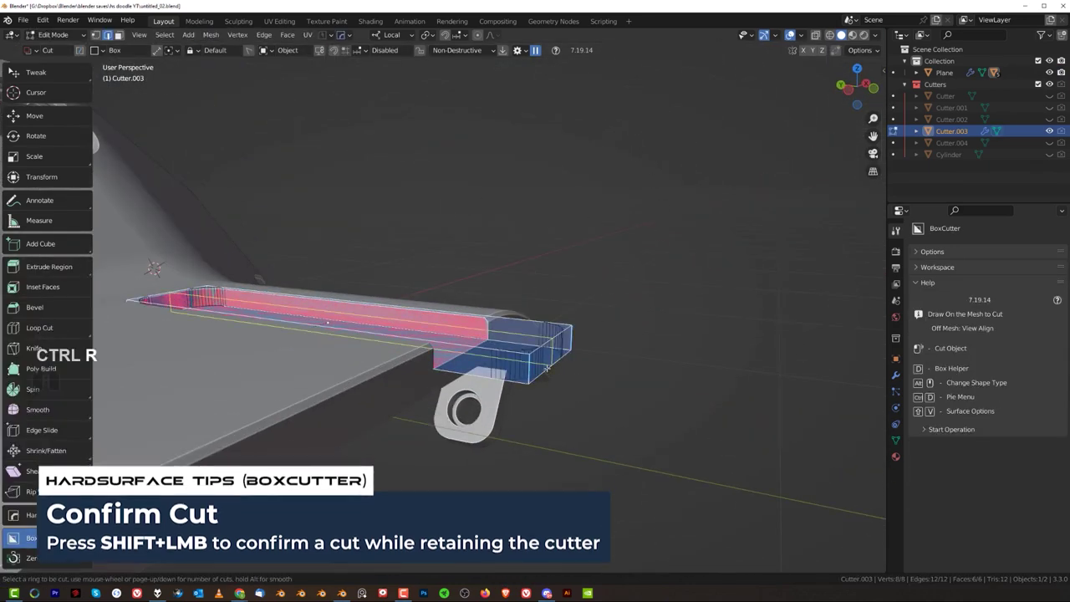
left_click(536, 374)
right_click(542, 374)
scroll(598, 361, "up", 3)
key("ctrl+b")
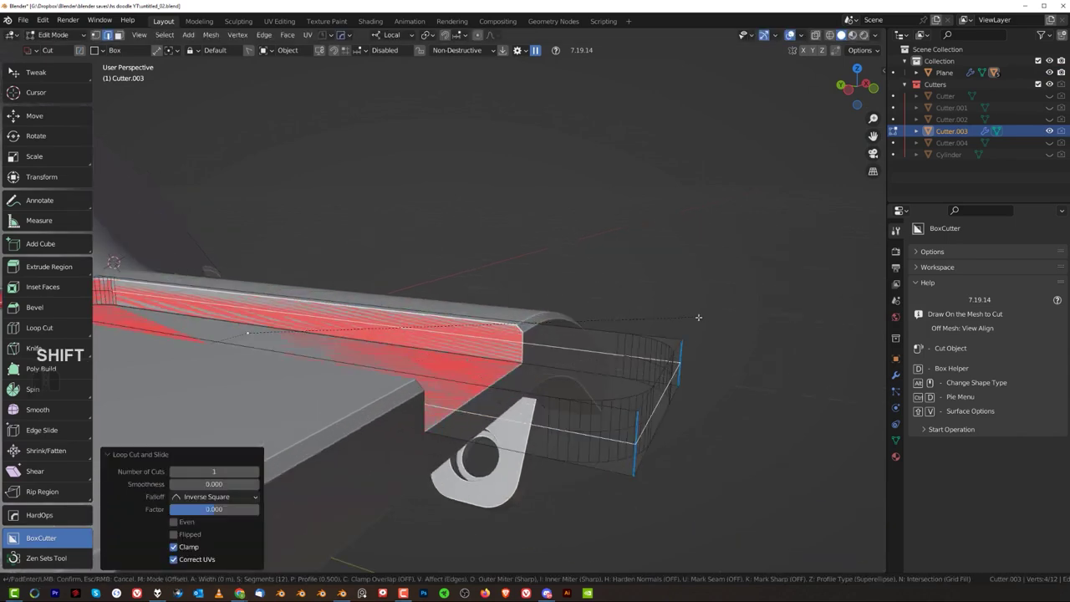
left_click(760, 321)
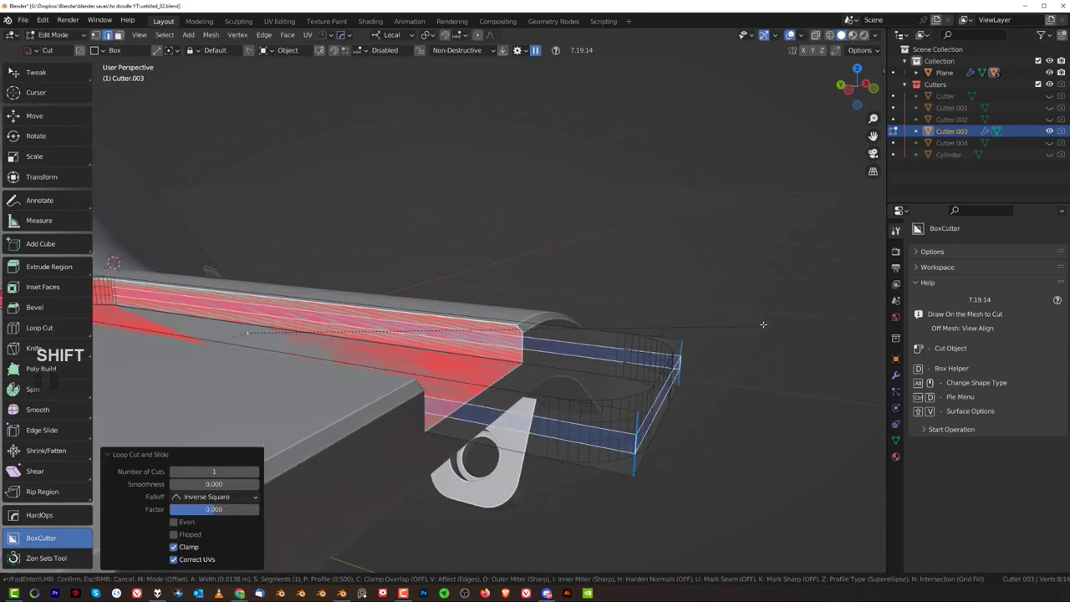
Extrude the cutter's beveled face band along its normals with EM_Macro, and return to Object Mode.
key("q")
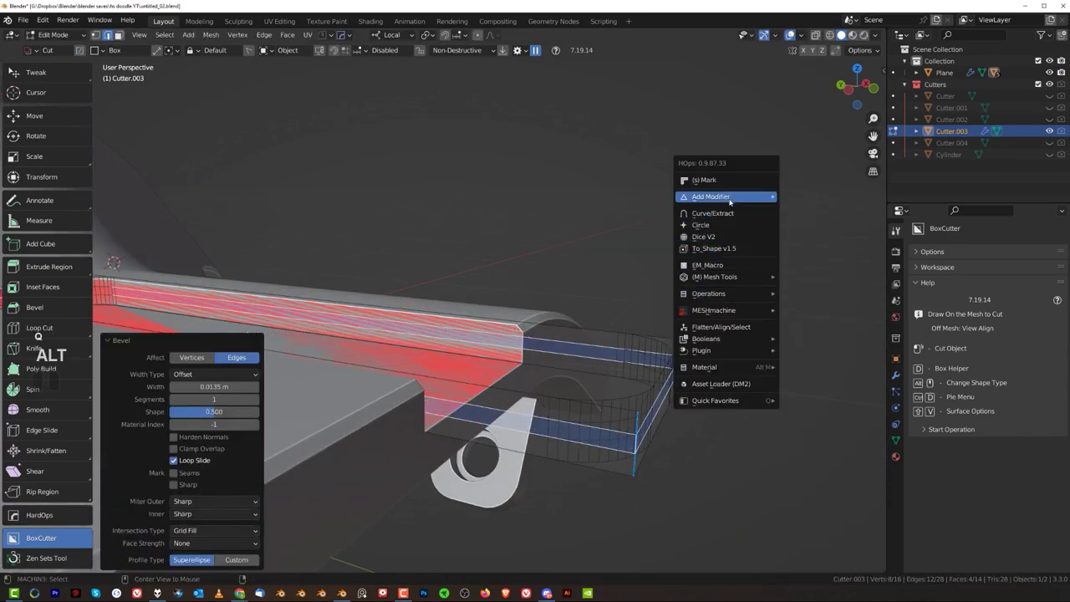
left_click(707, 266)
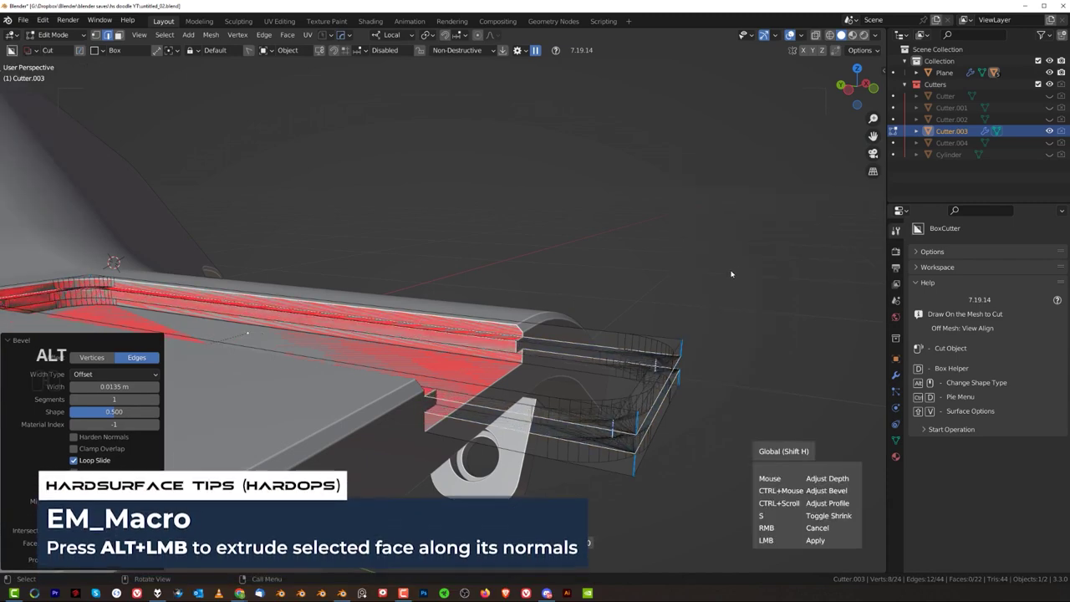
left_click(725, 275)
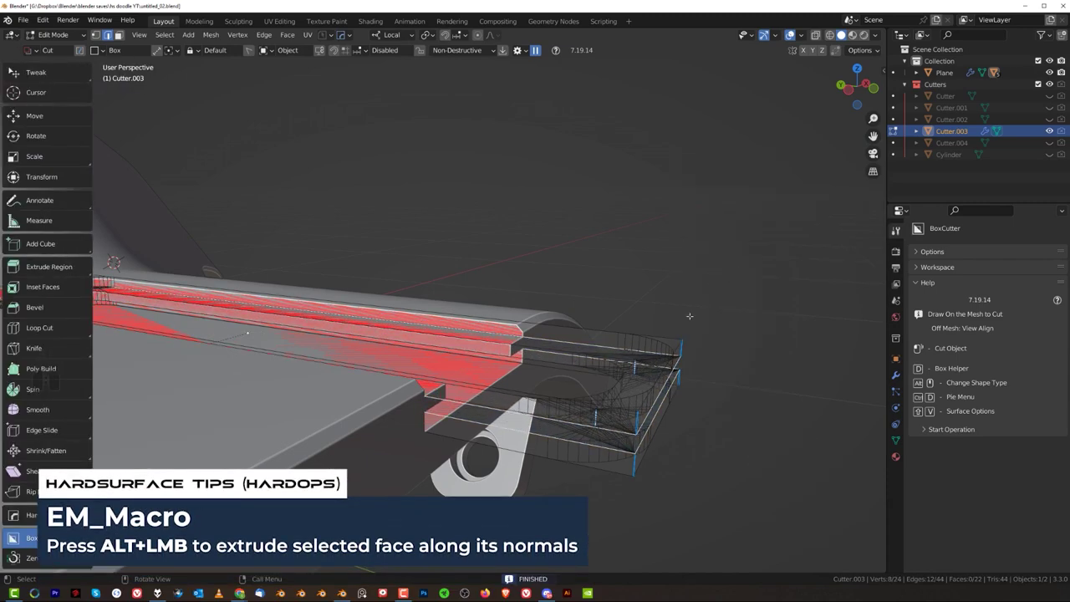
key("Tab")
Hide the Cutters collection and examine the grooved slot in the bracket's front lip.
key("shift+2")
scroll(616, 184, "down", 1)
scroll(617, 183, "down", 2)
mouse_move(617, 183)
middle_mouse_down()
mouse_move(491, 226)
mouse_move(552, 397)
middle_mouse_up()
scroll(535, 376, "up", 3)
middle_click_drag(398, 319, 448, 220, "shift")
scroll(448, 221, "up", 3)
middle_click_drag(561, 211, 440, 206, "shift")
scroll(501, 326, "down", 4)
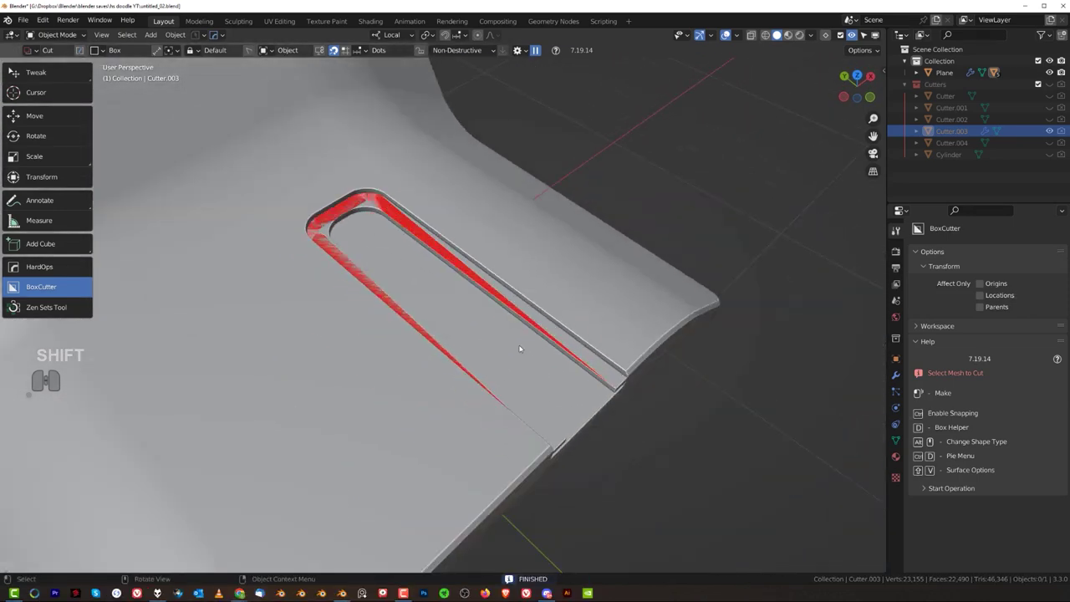
Select the bracket, bring up its slot cutter through Ever Scroll's Booleans, and switch to the top orthographic view.
left_click(532, 339)
key("q")
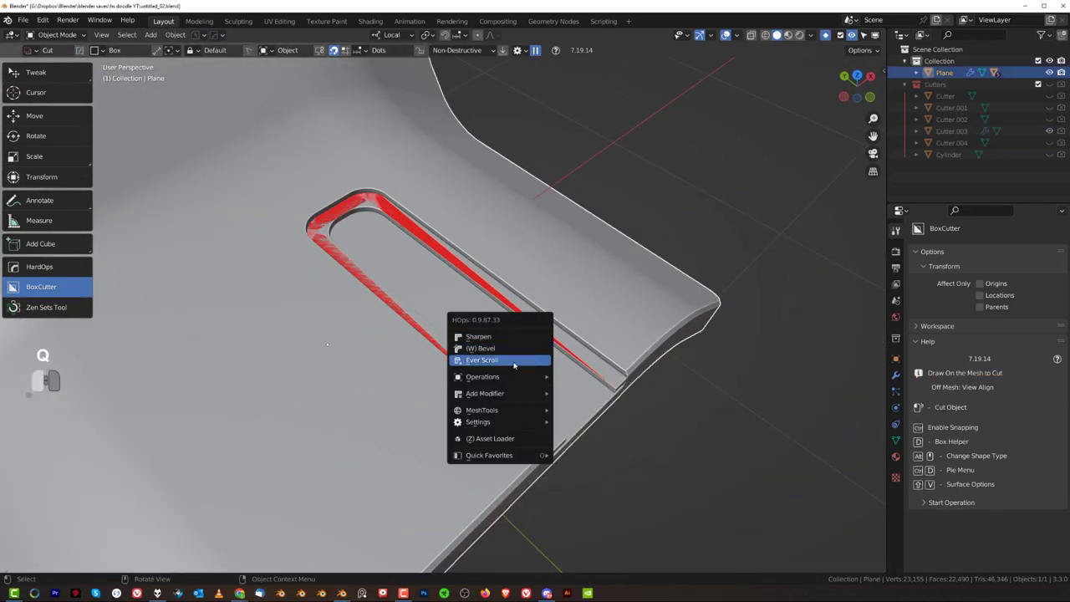
left_click(514, 364)
left_click(515, 365)
scroll(515, 366, "down", 2)
key("KP_7")
key("KP_5")
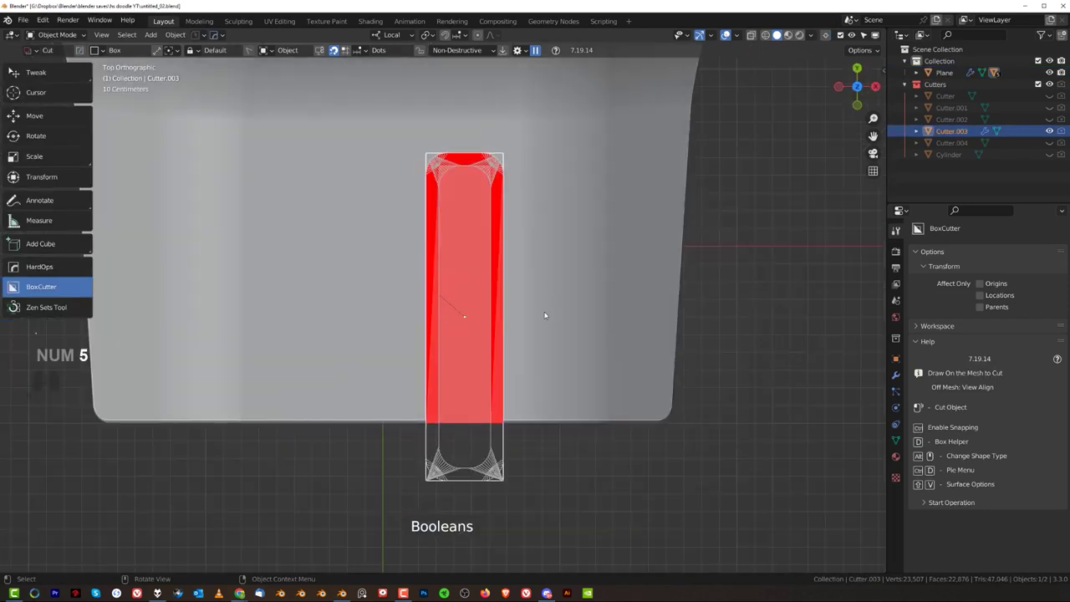
Switch BoxCutter to the circle shape and cut a circle about 0.208 wide through the slot cutter near the bracket's front edge.
key("d")
left_click(540, 296)
middle_click_drag(459, 339, 449, 309, "shift")
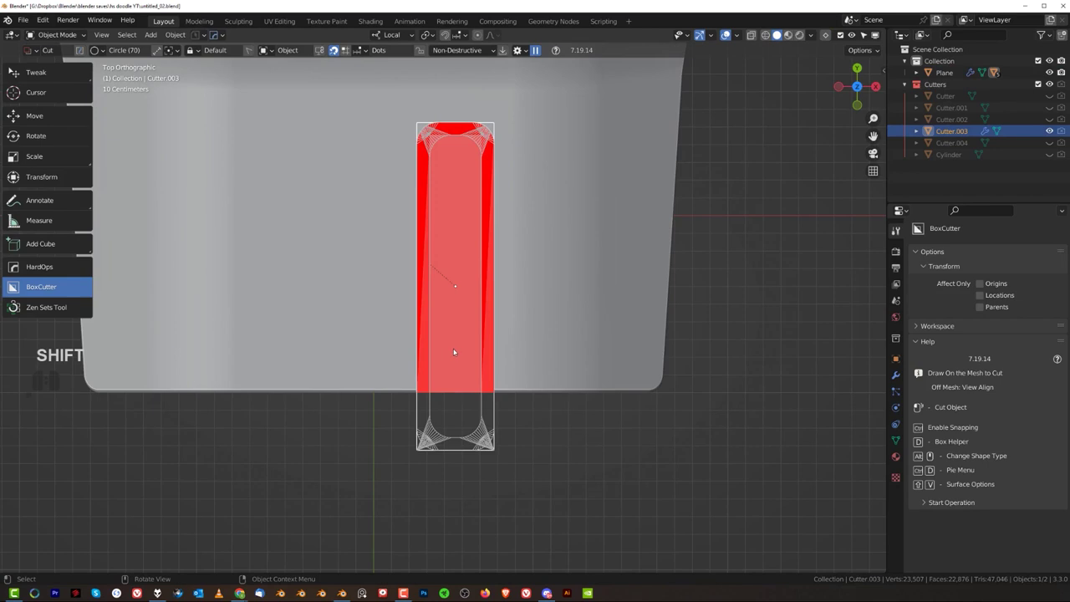
left_click_drag(454, 352, 465, 359)
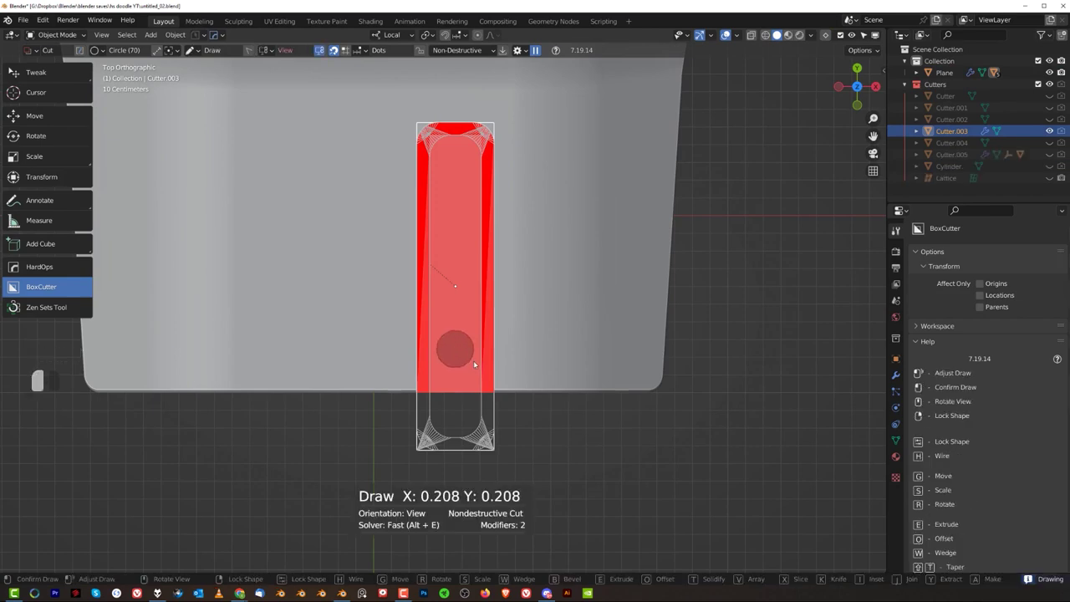
left_click(652, 339)
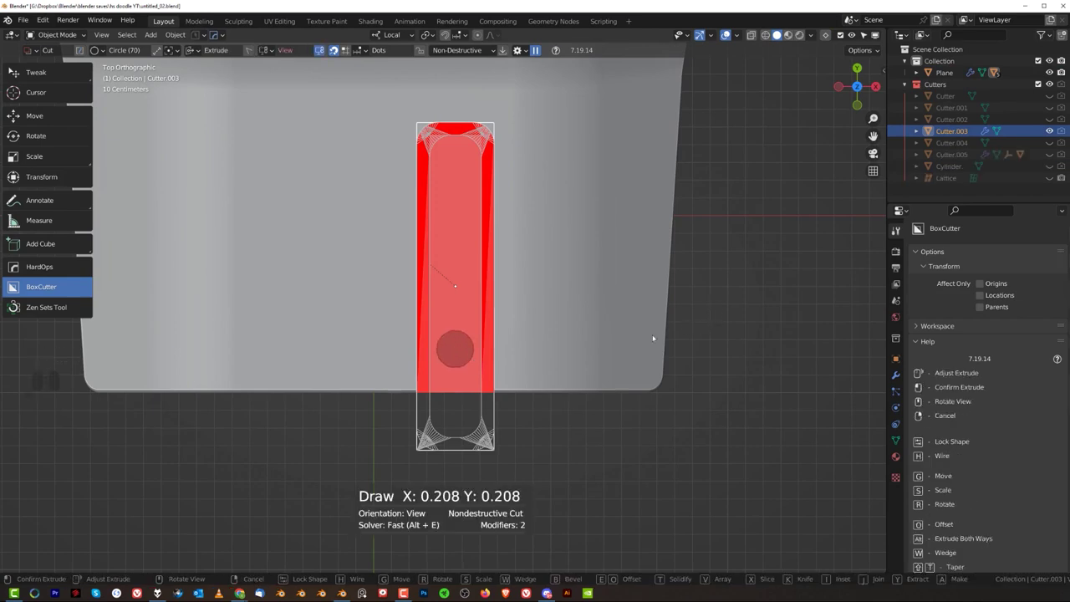
Array the slot cutter with two constant-offset copies, switch the array axis to Y, and delete the cutter.
key("q")
left_click(509, 294)
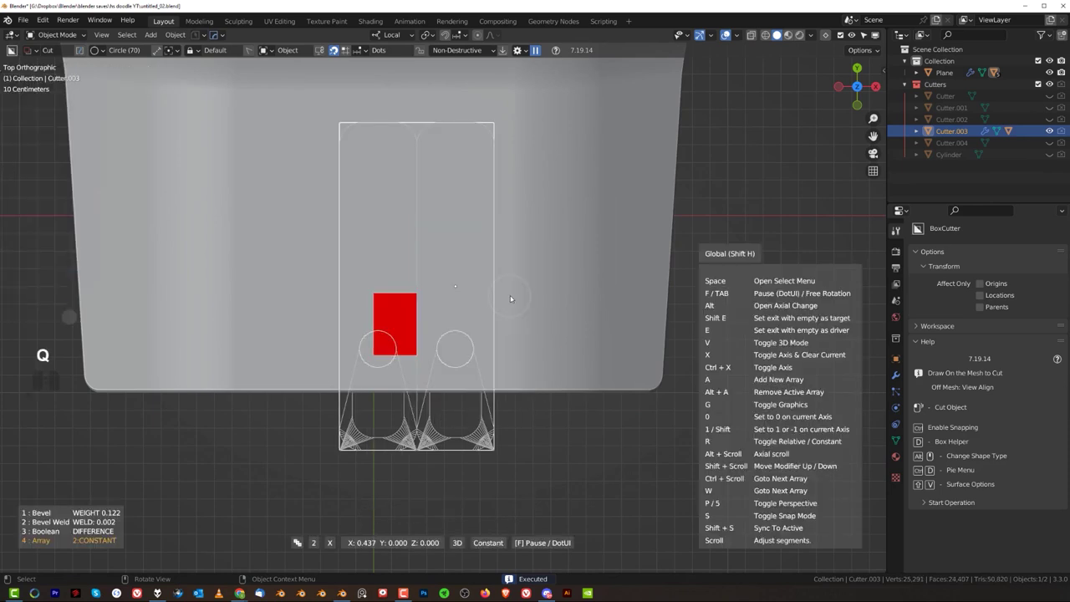
key("x")
left_click(617, 307)
key("x")
left_click(616, 307)
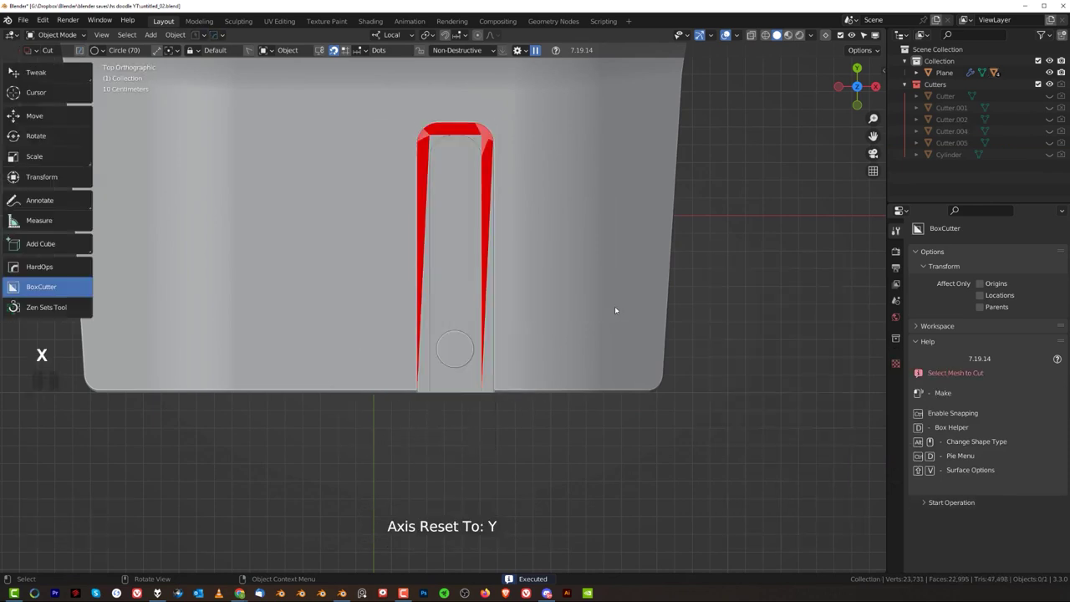
Undo the cutter deletion and bring up the circle cutter near the slot's open end through Ever Scroll's Booleans.
key("ctrl+z")
key("q")
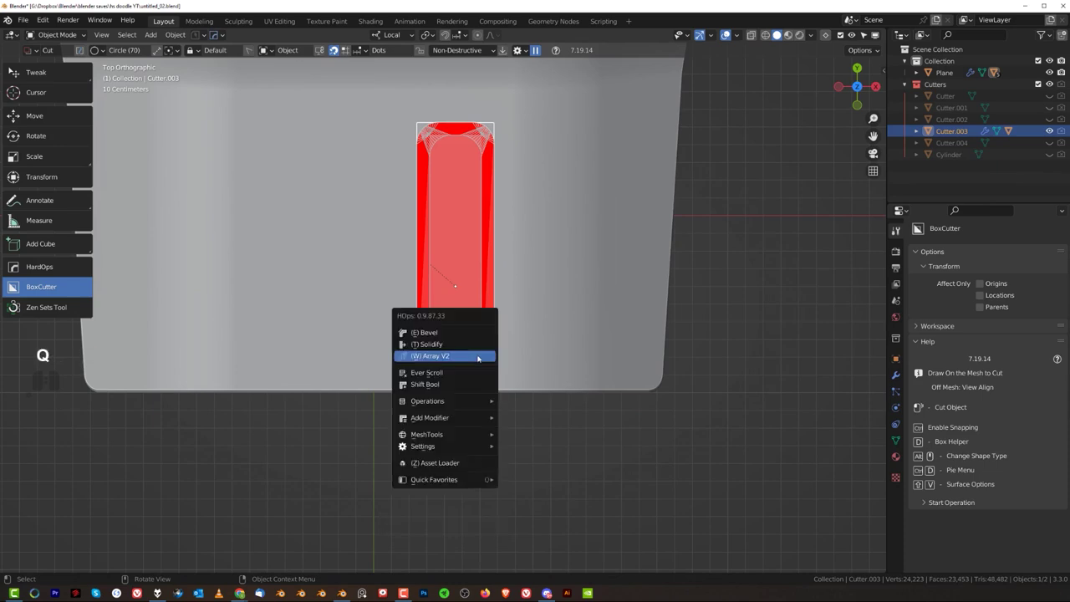
left_click(464, 378)
left_click(490, 365)
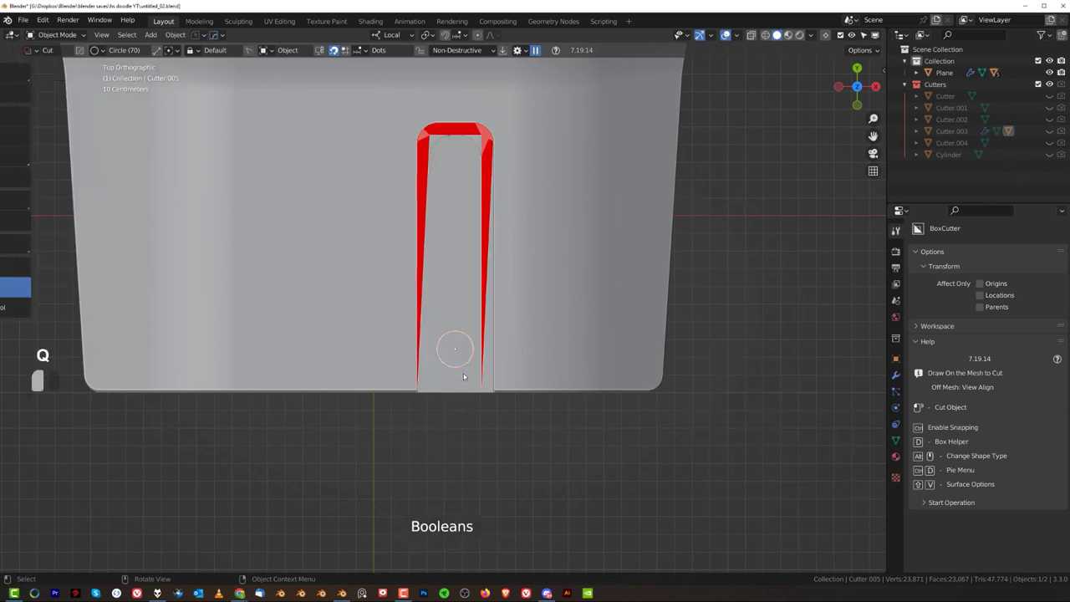
Array the circle cutter along Y as two copies with a constant offset of about 0.253.
key("q")
left_click(509, 367)
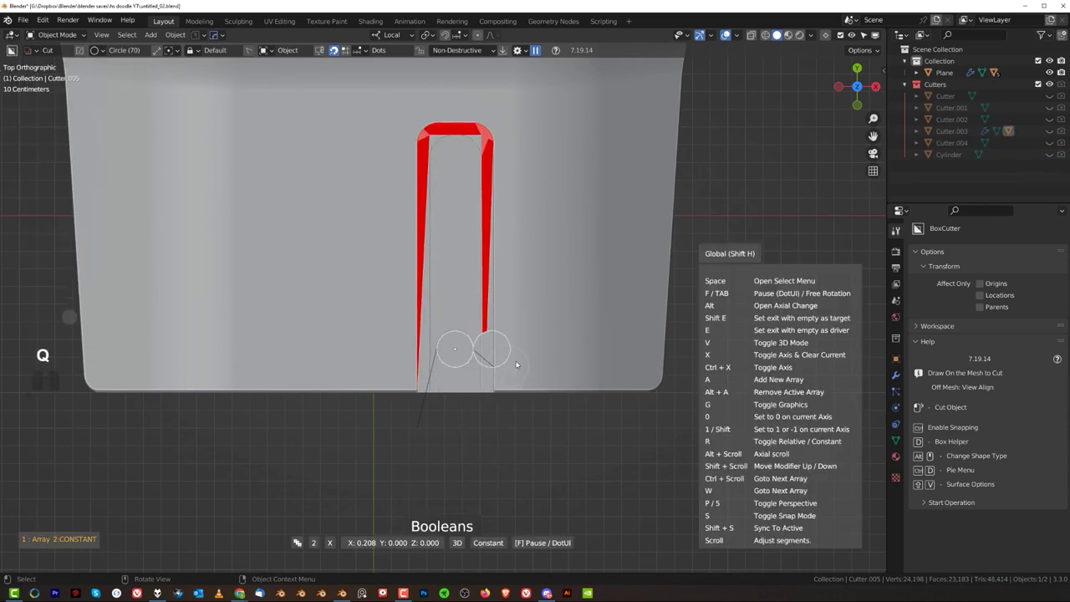
key("x")
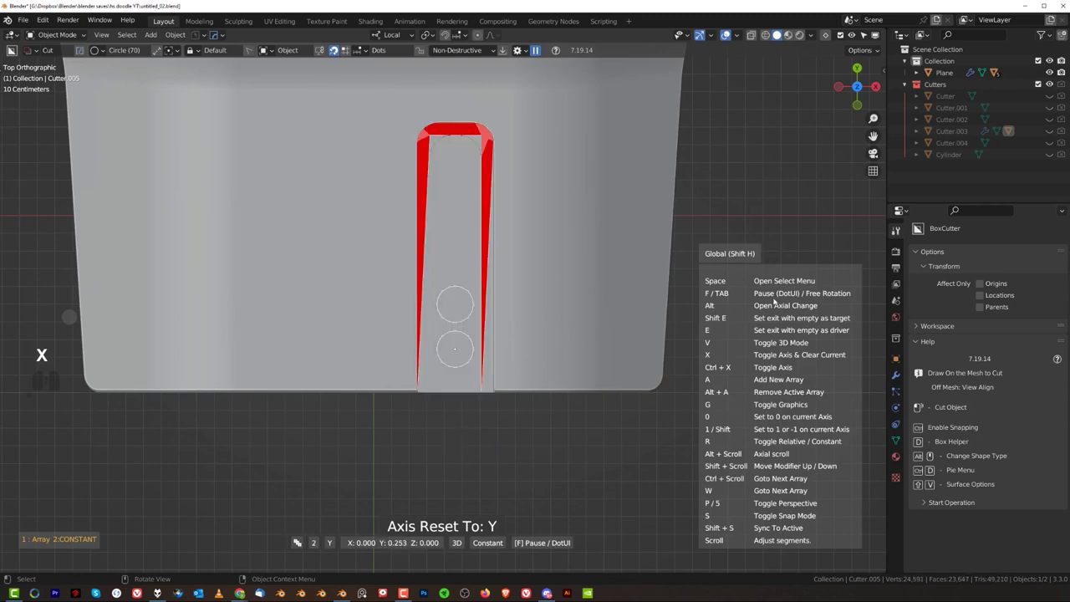
left_click(830, 293)
Hide the Cutters collection, select the bracket in perspective view, and run HardOps Smart Apply on it.
key("shift+2")
middle_click_drag(596, 360, 533, 301)
key("KP_5")
left_click(532, 302)
key("q")
mouse_move(545, 351)
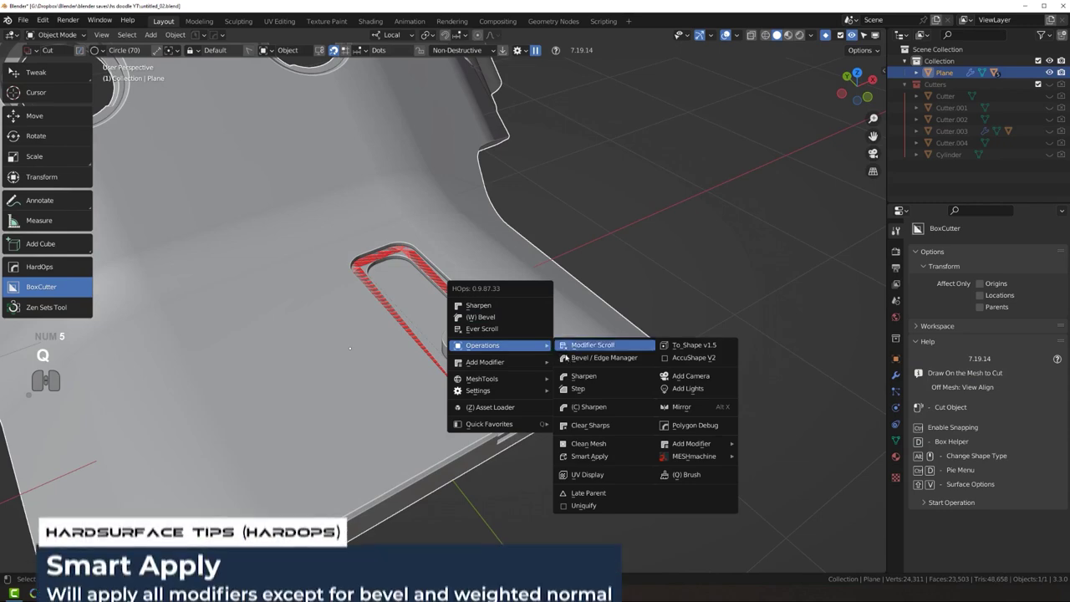
left_click(600, 457)
Try to clean the bracket's mesh with the HardOps Clean Mesh operation.
scroll(491, 265, "up", 2)
key("q")
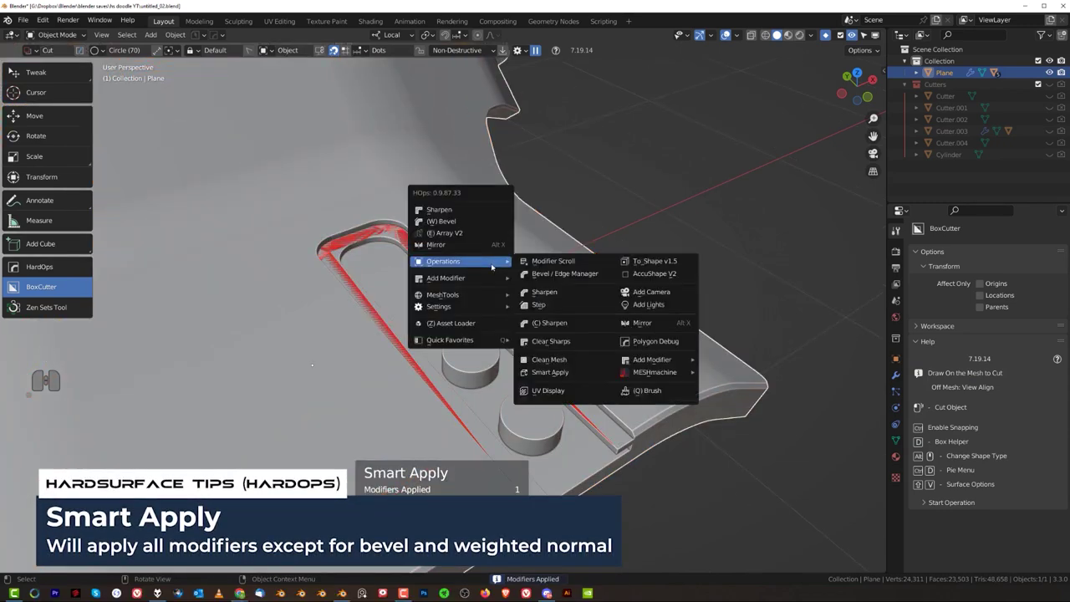
mouse_move(489, 261)
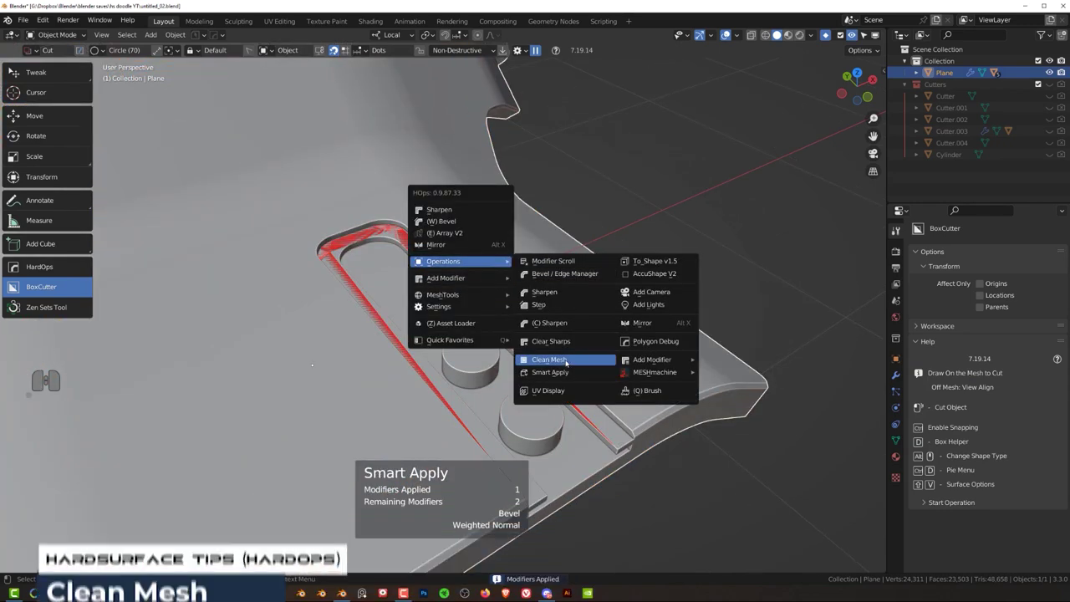
left_click(566, 361)
scroll(502, 374, "up", 1)
scroll(454, 381, "down", 5)
scroll(454, 380, "down", 1)
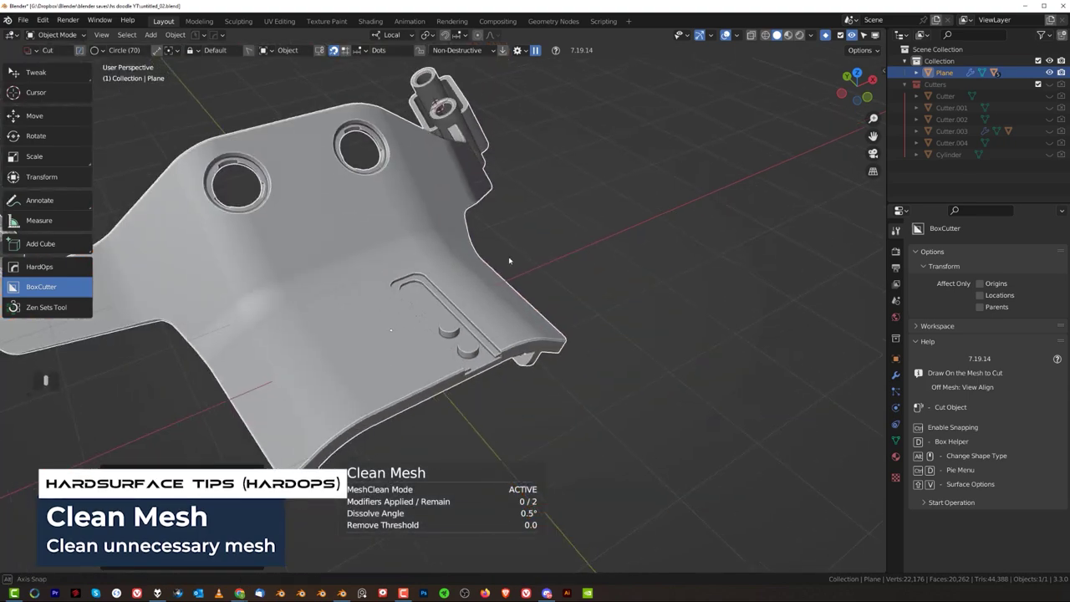
Examine the cleaned bracket's vertices and edges around the round hole in Edit Mode.
key("Tab")
middle_click_drag(509, 260, 640, 359)
left_click(382, 270)
scroll(382, 270, "up", 2)
scroll(556, 218, "up", 3)
middle_click_drag(556, 213, 380, 359, "shift")
scroll(379, 359, "up", 3)
scroll(380, 360, "up", 1)
key("Tab")
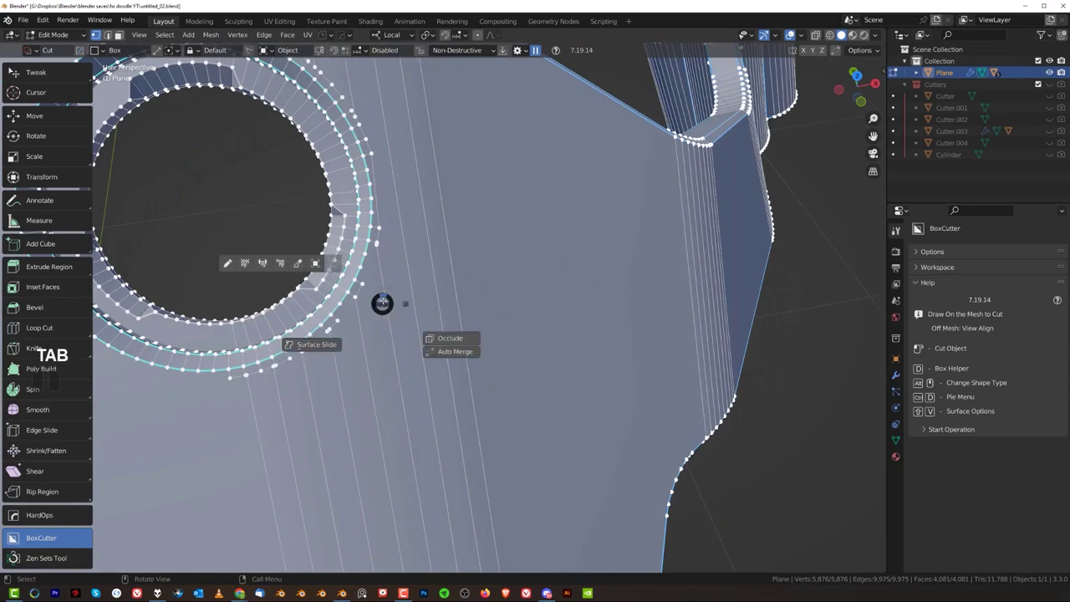
left_click(379, 272)
middle_click_drag(377, 245, 548, 297, "shift")
scroll(528, 339, "down", 2)
scroll(534, 290, "up", 2)
middle_click_drag(548, 296, 460, 263, "shift")
scroll(511, 328, "up", 1)
scroll(335, 309, "down", 2)
scroll(537, 327, "up", 2)
key("Tab")
scroll(382, 375, "down", 3)
scroll(461, 263, "up", 2)
scroll(461, 274, "up", 2)
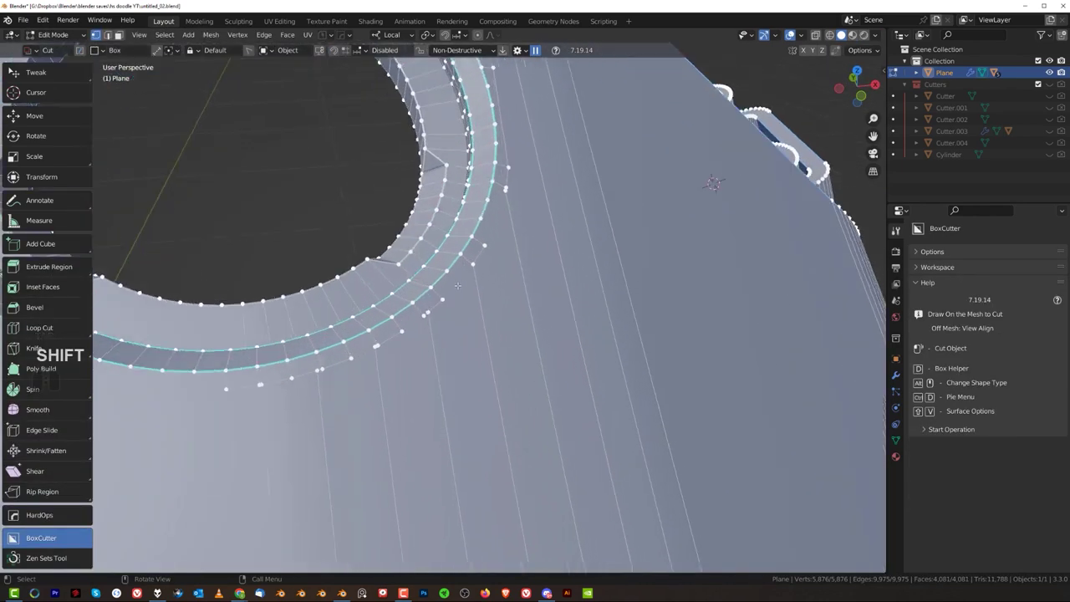
scroll(476, 260, "up", 1)
scroll(494, 240, "down", 4)
key("Tab")
scroll(494, 240, "down", 5)
scroll(481, 316, "down", 1)
Undo the mesh cleanup and check the bracket's topology around the round hole in Edit Mode.
key("ctrl+z")
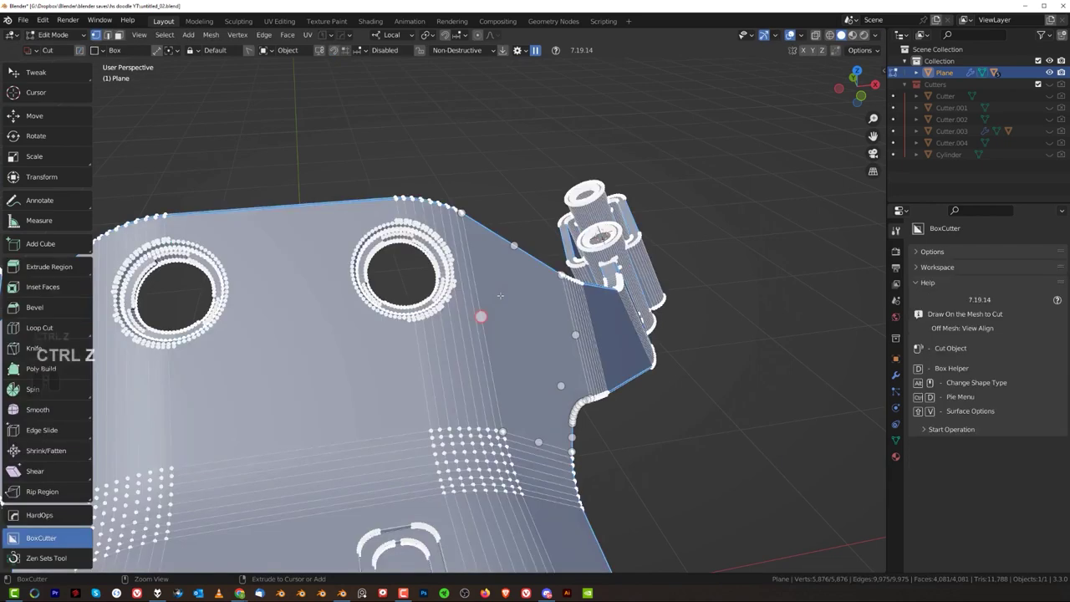
key("ctrl+z")
key("ctrl+z")
key("ctrl+z")
scroll(482, 319, "up", 3)
key("Tab")
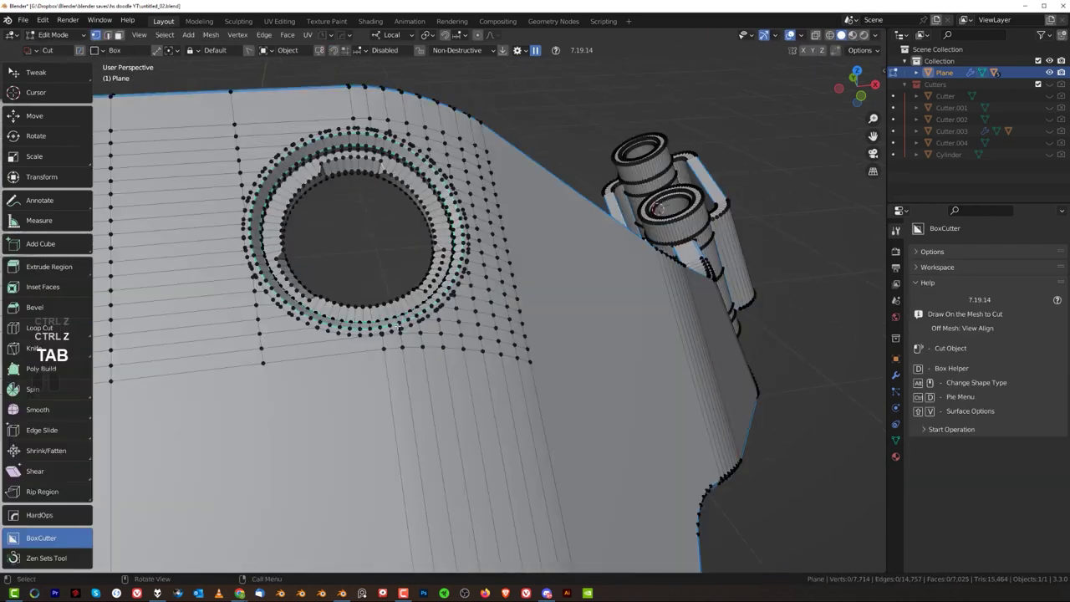
scroll(481, 319, "up", 3)
scroll(437, 346, "up", 2)
scroll(507, 301, "down", 3)
key("Tab")
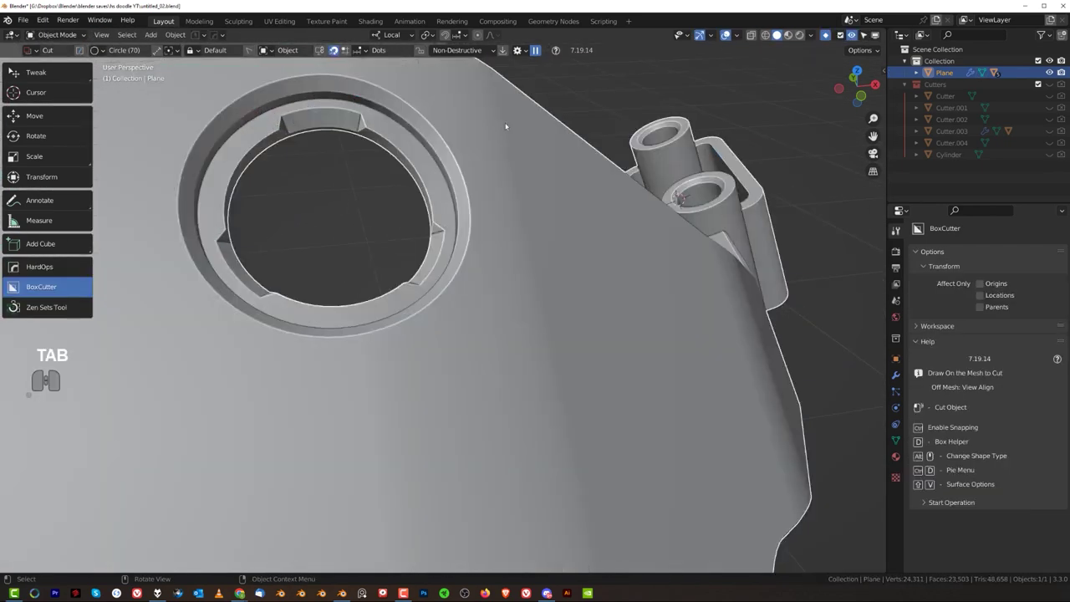
Enter Edit Mode on the bracket and dissolve the stray vertex between the slot groove's outer and inner walls at its right corner.
scroll(508, 295, "down", 6)
middle_click_drag(428, 391, 489, 258, "shift")
scroll(418, 272, "up", 4)
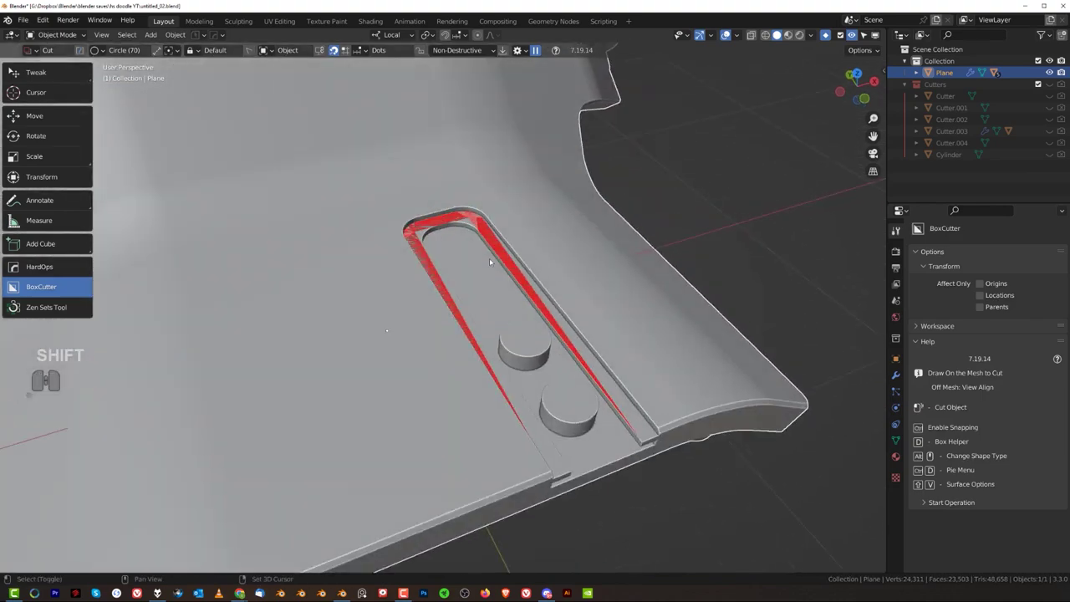
scroll(468, 247, "up", 2)
key("Tab")
left_click(214, 254)
scroll(421, 282, "up", 4)
middle_click_drag(411, 279, 402, 360, "shift")
scroll(396, 314, "up", 4)
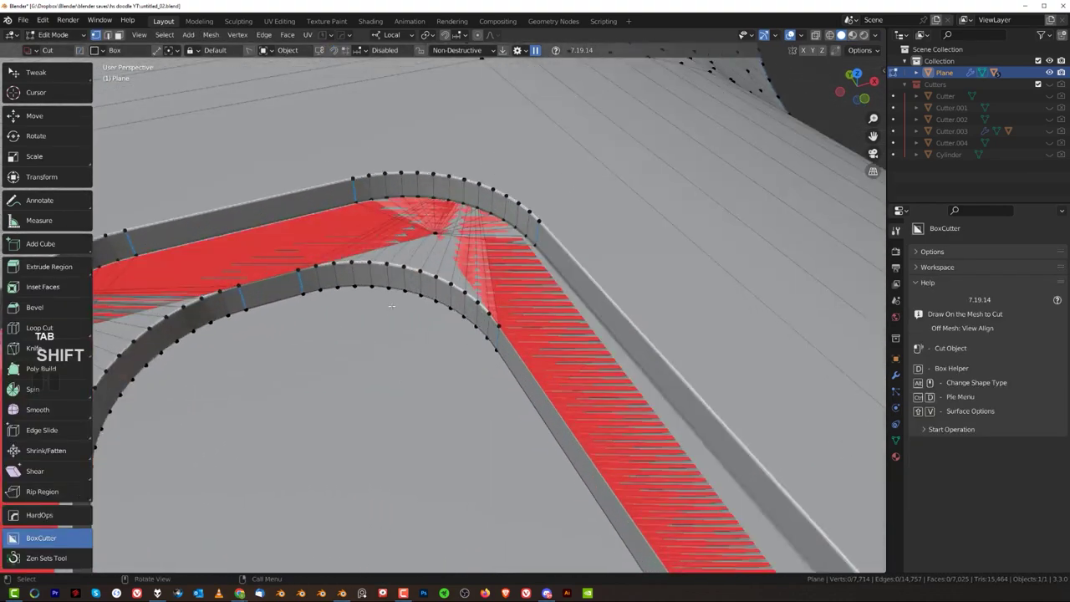
middle_click_drag(394, 304, 486, 333)
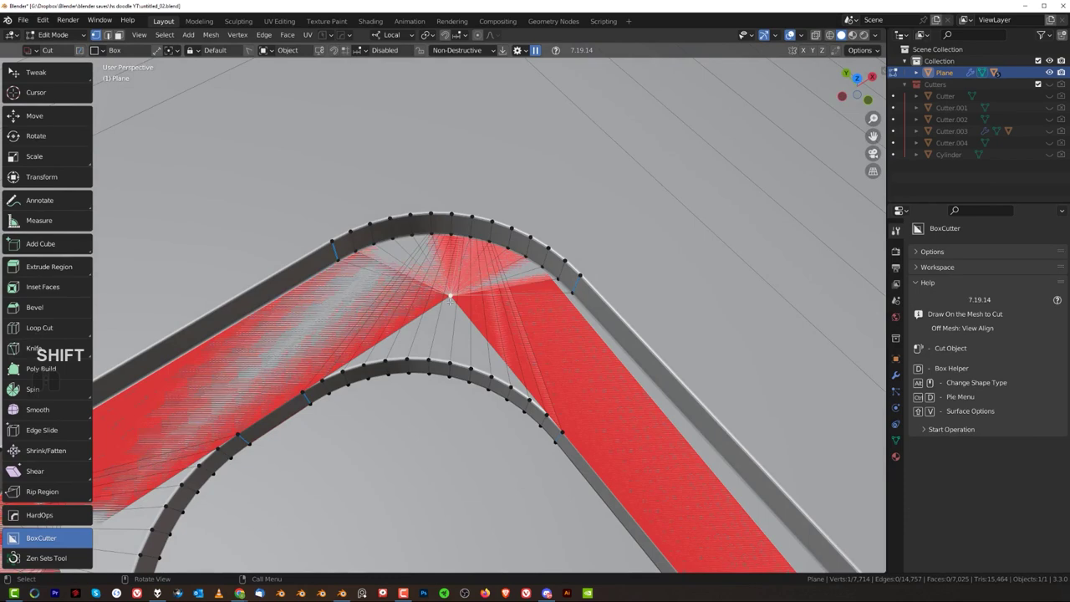
key("x")
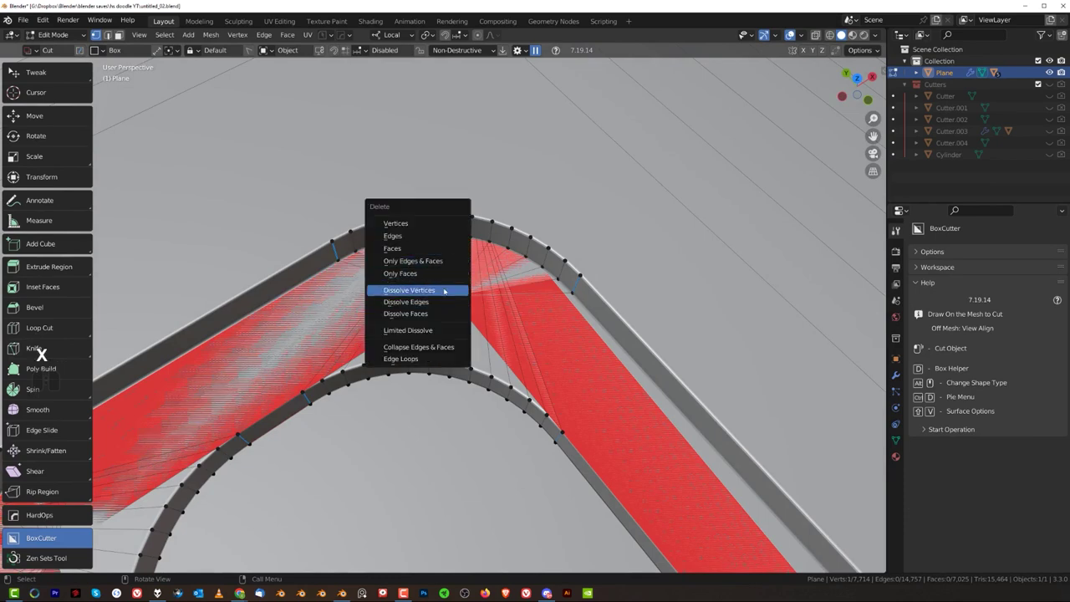
left_click(444, 291)
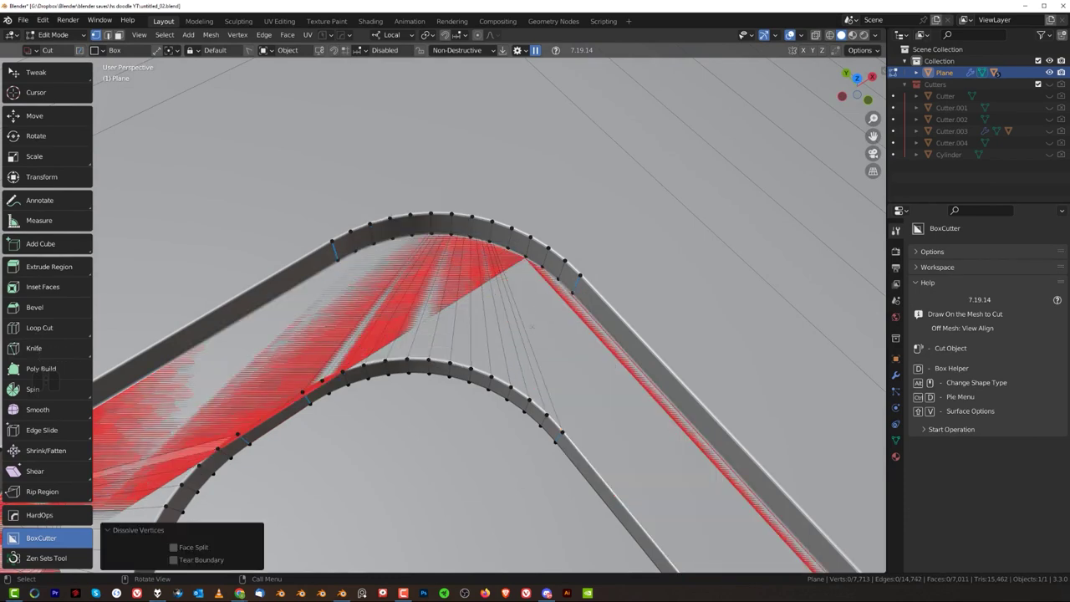
Activate Select Circle in edge mode, select the fan of edges across the groove's right corner, and dissolve them.
key("w")
mouse_move(456, 304)
left_mouse_down()
mouse_move(409, 293)
mouse_move(376, 308)
mouse_move(541, 318)
left_mouse_up()
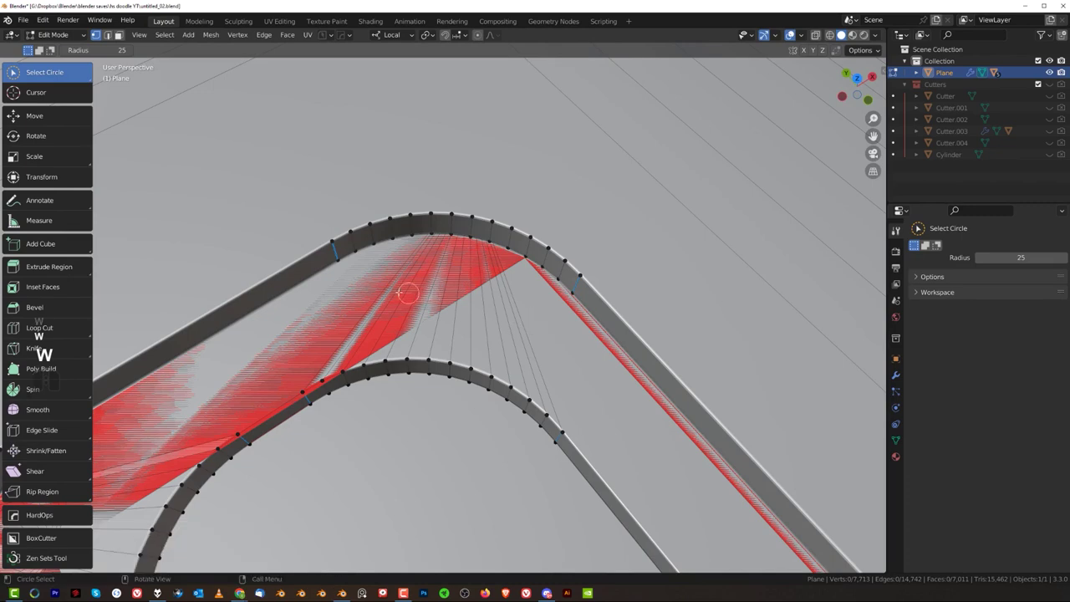
key("Tab")
left_click(481, 348)
key("x")
left_click(513, 362)
key("ctrl+z")
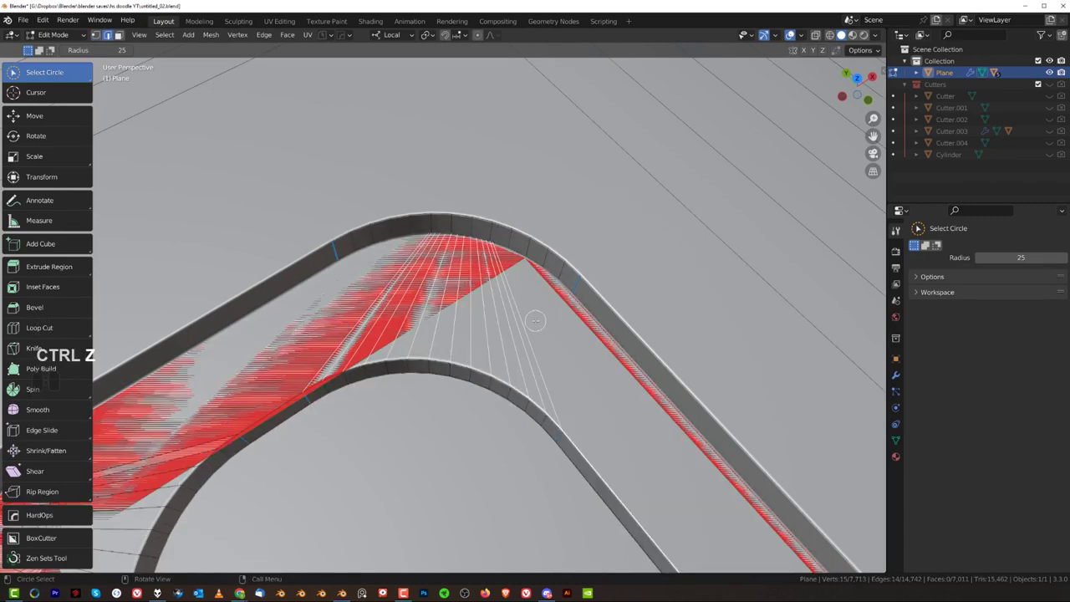
key("x")
left_click(509, 335)
Connect one outer-wall vertex to the inner-wall vertex opposite it at the cleaned groove corner with an edge.
scroll(505, 335, "down", 4)
middle_click_drag(504, 334, 465, 286)
scroll(440, 315, "up", 4)
key("Tab")
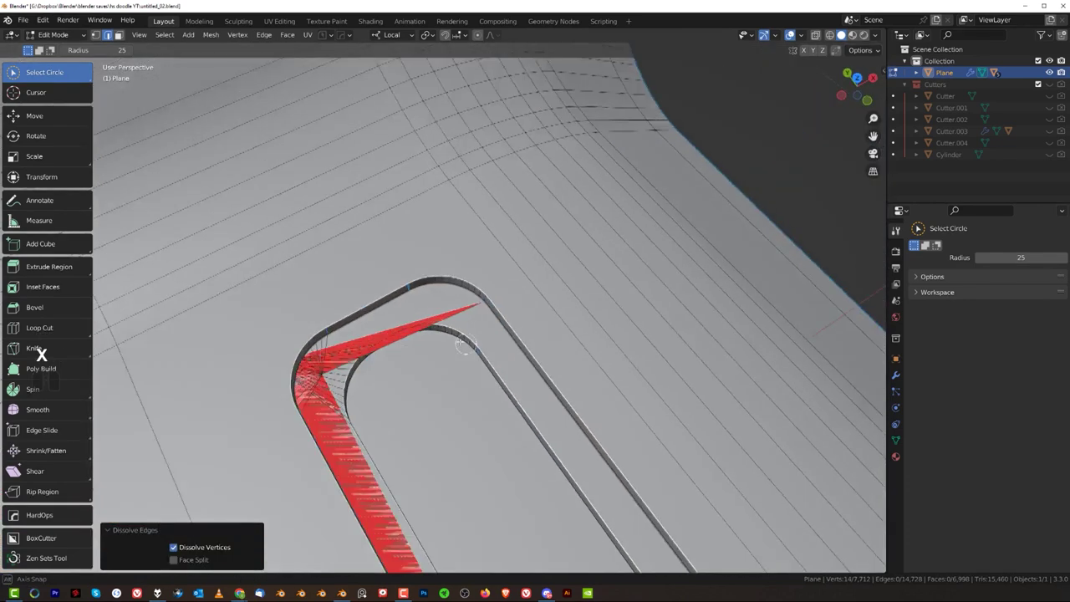
left_click(382, 326)
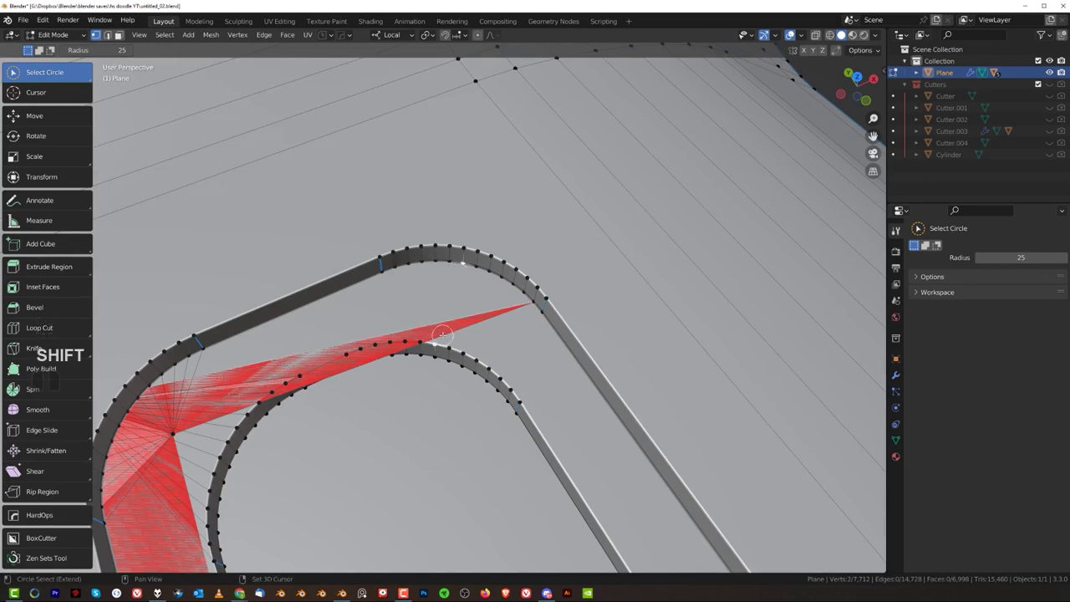
key("j")
Dissolve the stray vertex between the outer and inner walls at the groove's left corner.
scroll(442, 333, "down", 3)
middle_click_drag(442, 334, 326, 301)
middle_click_drag(289, 232, 388, 328, "shift")
scroll(389, 329, "up", 4)
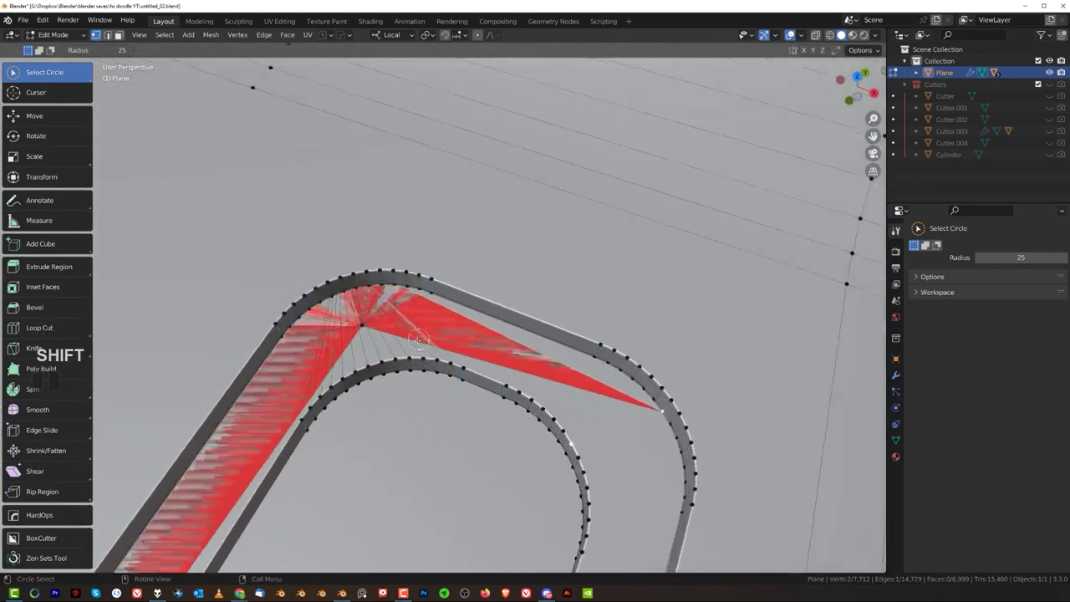
key("x")
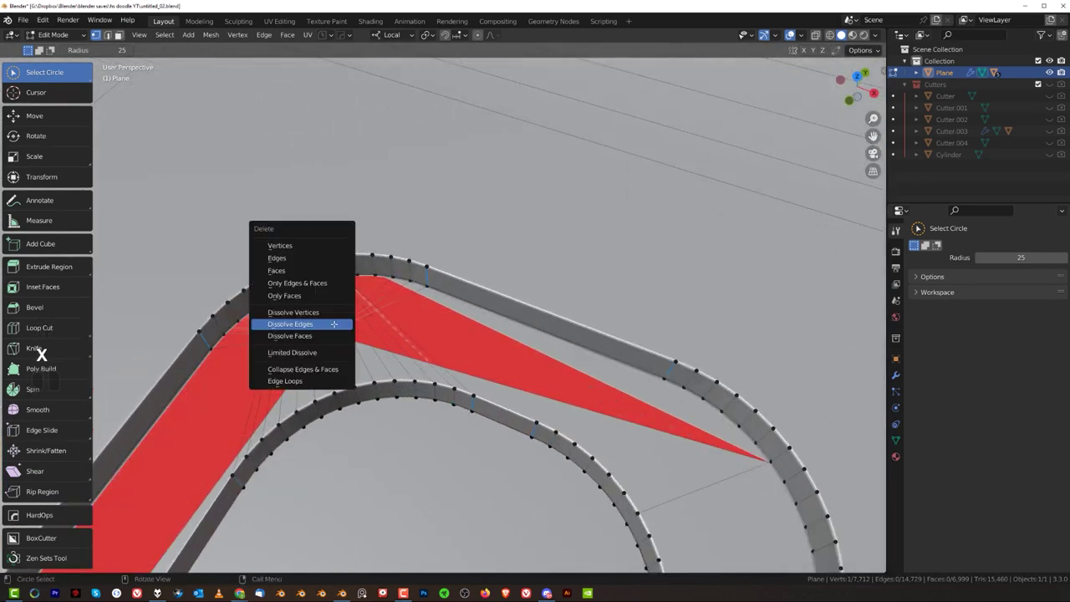
left_click(329, 313)
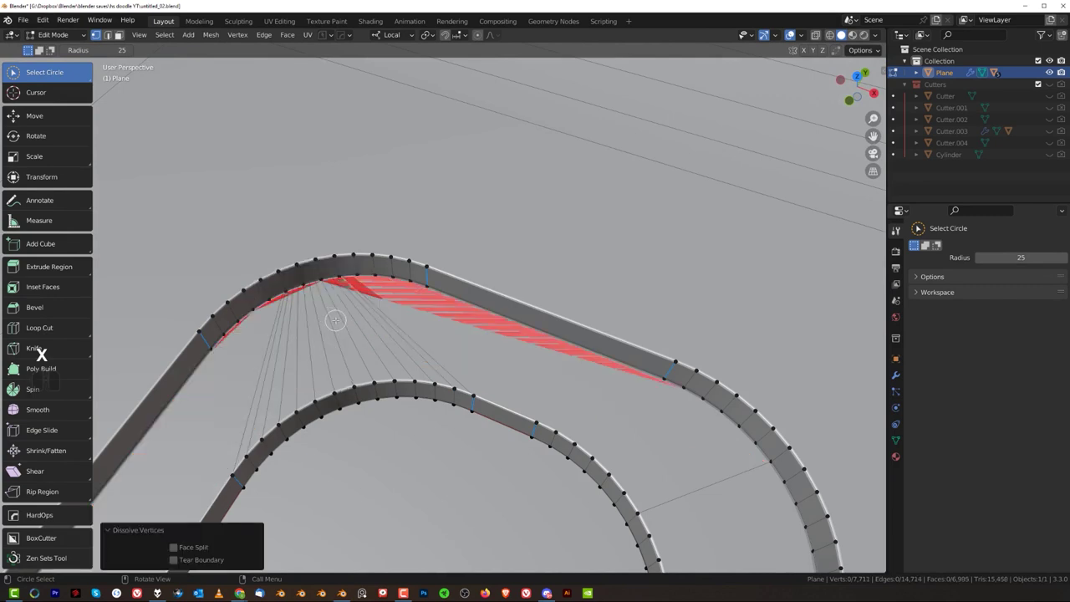
Dissolve the fan of edges at the groove's left corner and connect an outer-wall vertex to the inner wall there.
key("Tab")
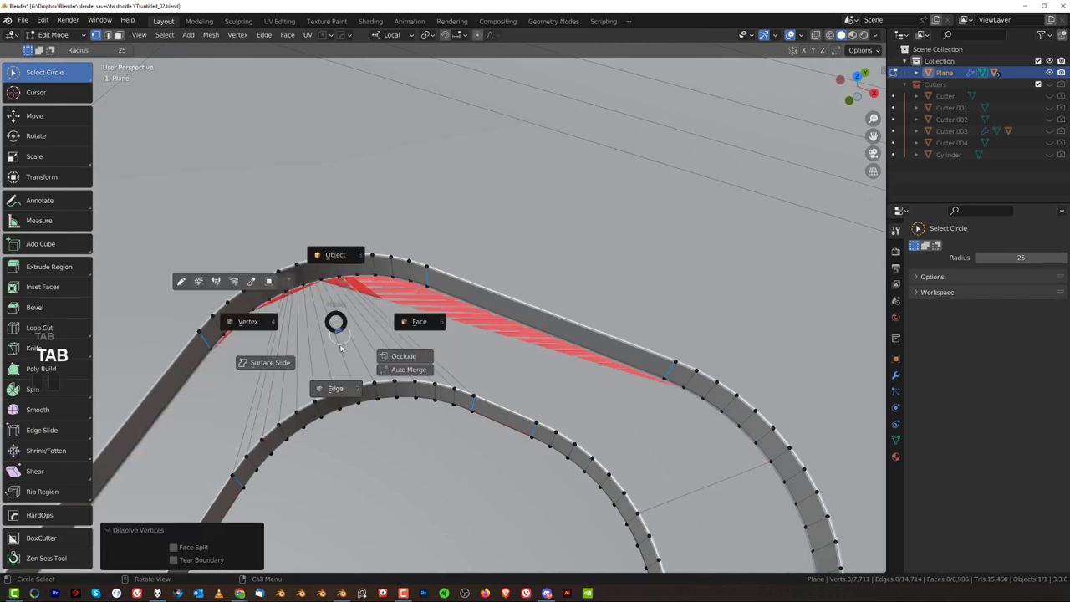
left_click(348, 385)
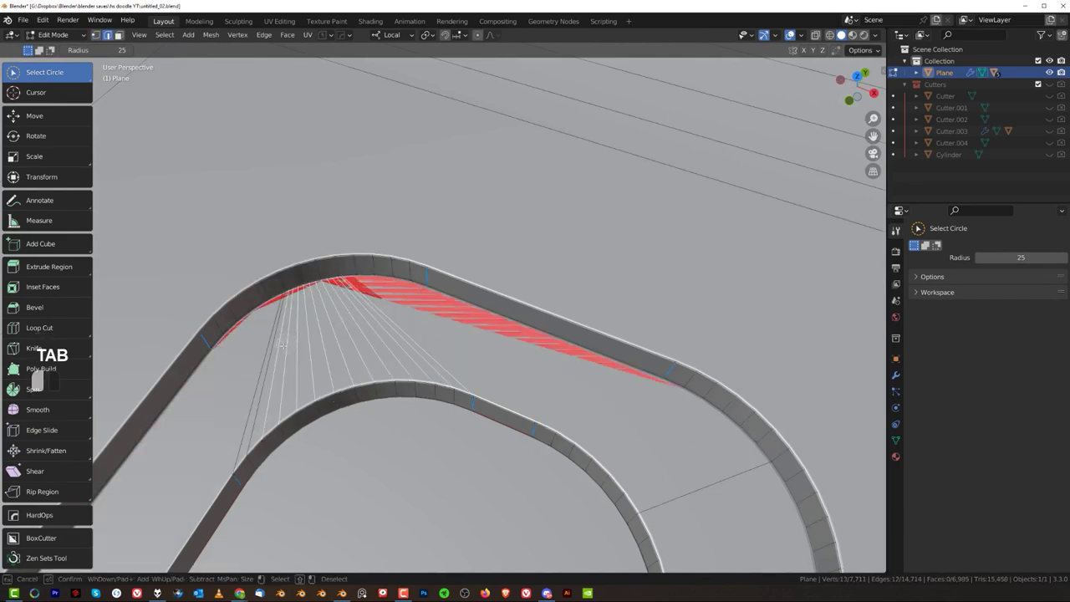
key("x")
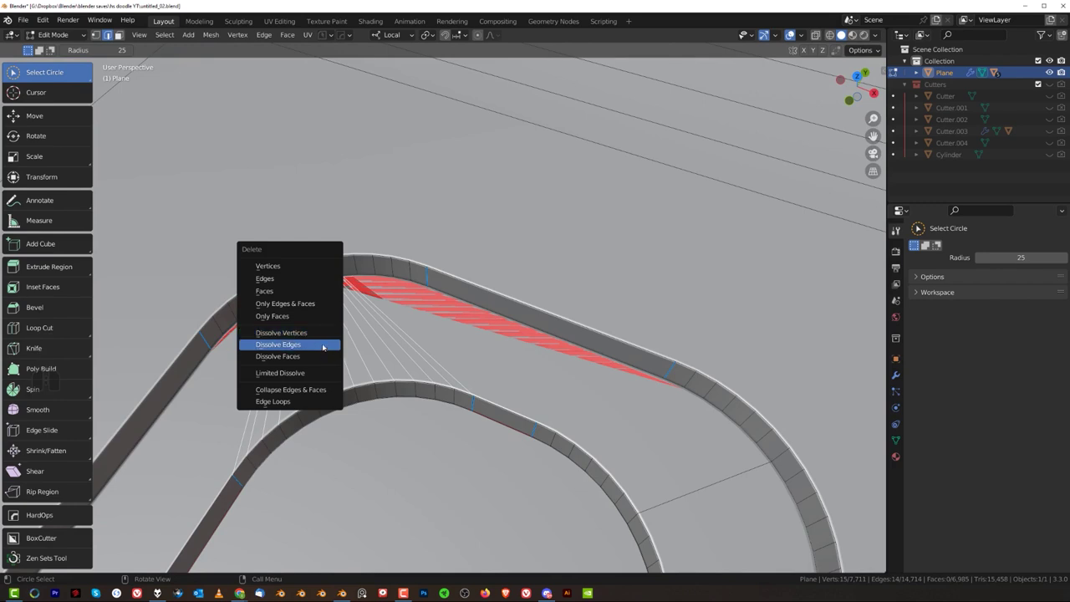
left_click(322, 346)
key("Tab")
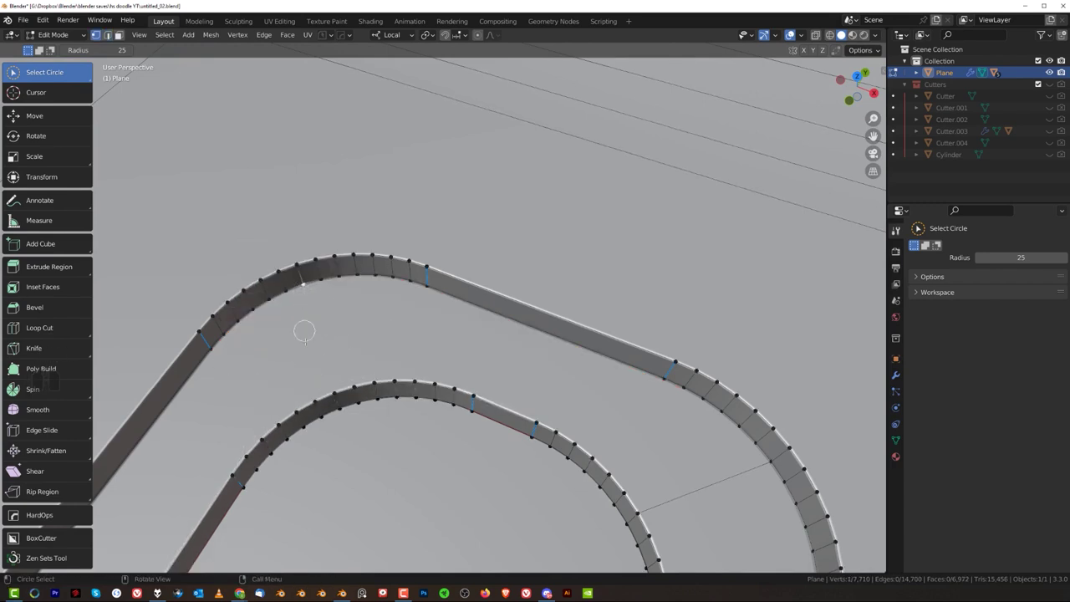
key("j")
With X-ray on in edge mode, select the fan edges underneath the slot's left corner and dissolve them.
scroll(326, 332, "down", 9)
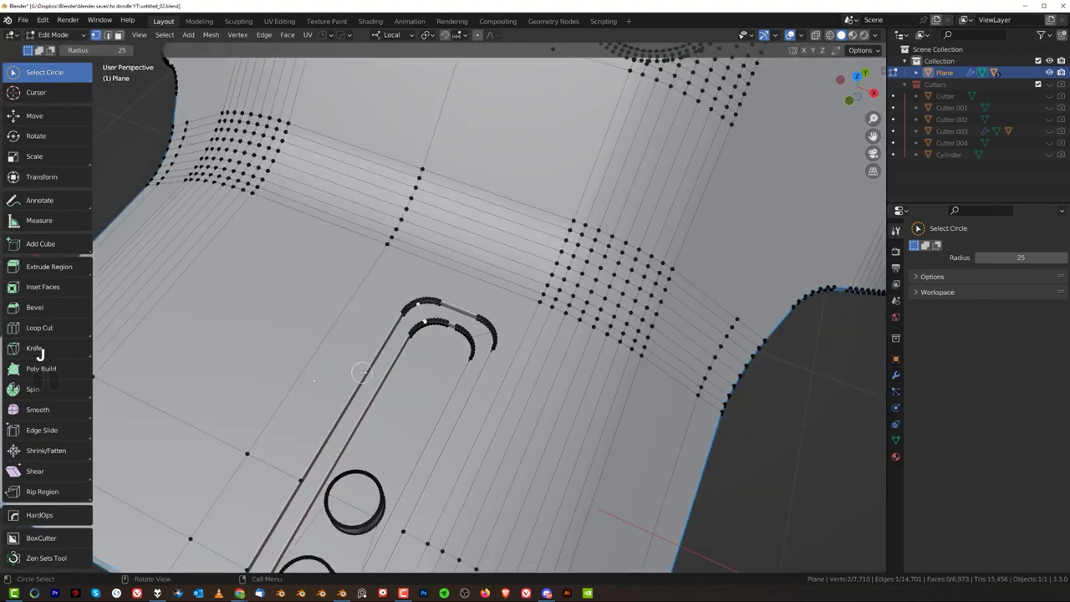
middle_click_drag(360, 371, 443, 293)
scroll(443, 293, "up", 4)
scroll(444, 307, "up", 6)
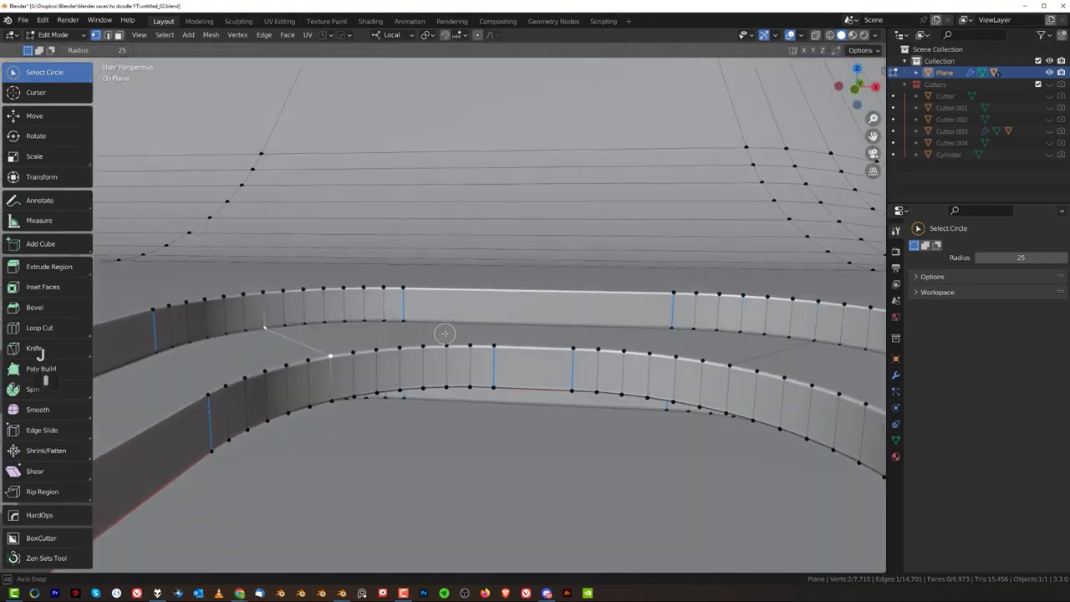
middle_click_drag(444, 335, 445, 306)
middle_click_drag(383, 333, 405, 374, "shift")
scroll(405, 374, "up", 1)
scroll(418, 327, "down", 2)
middle_click_drag(423, 306, 393, 355)
scroll(428, 328, "down", 3)
scroll(444, 296, "up", 2)
key("Tab")
left_click(560, 332)
scroll(436, 309, "up", 2)
scroll(424, 308, "up", 3)
scroll(367, 355, "up", 2)
left_click(384, 409)
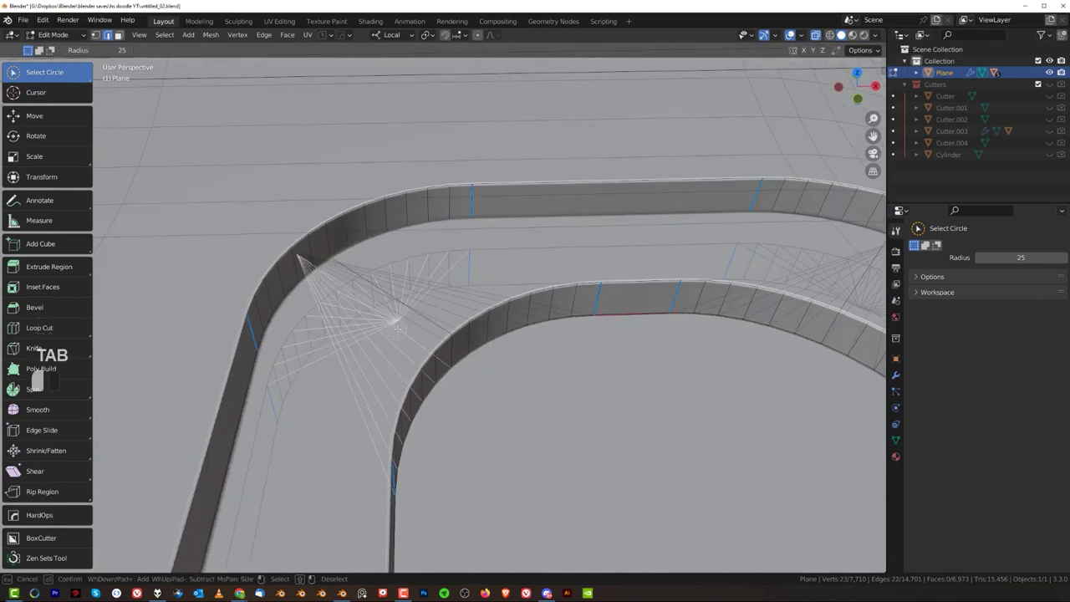
middle_click_drag(475, 287, 418, 358)
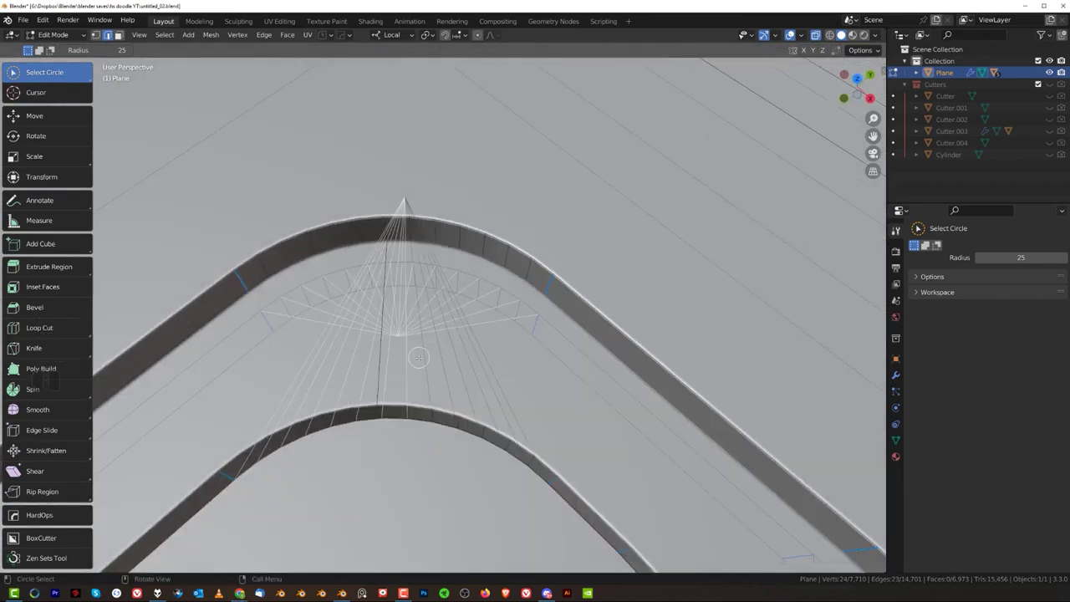
key("x")
left_click(492, 356)
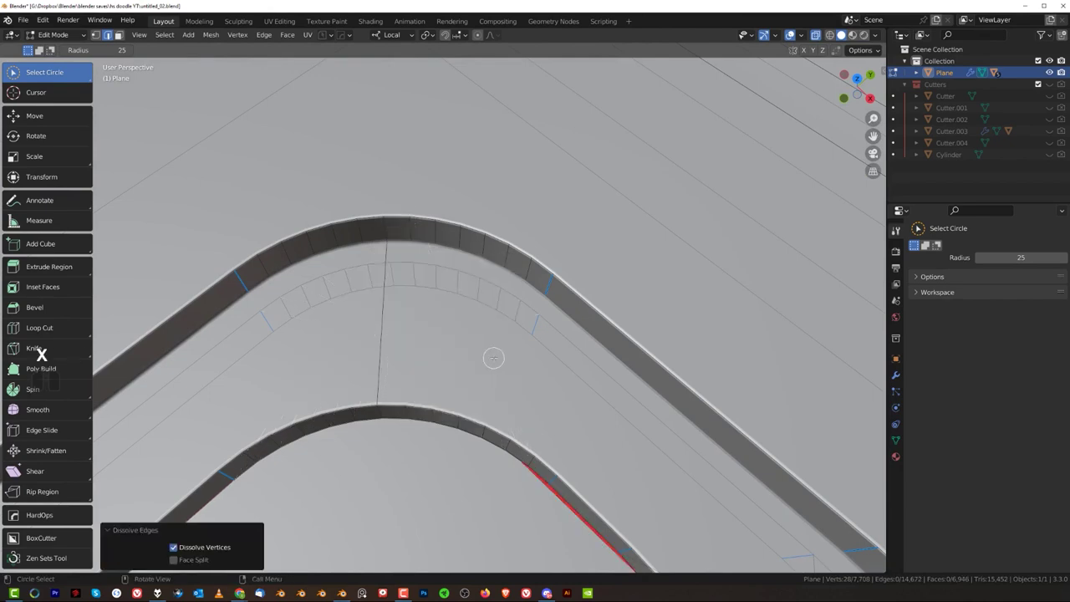
Select the fan edges underneath the slot's other rounded corner and dissolve them.
middle_click_drag(494, 359, 472, 298)
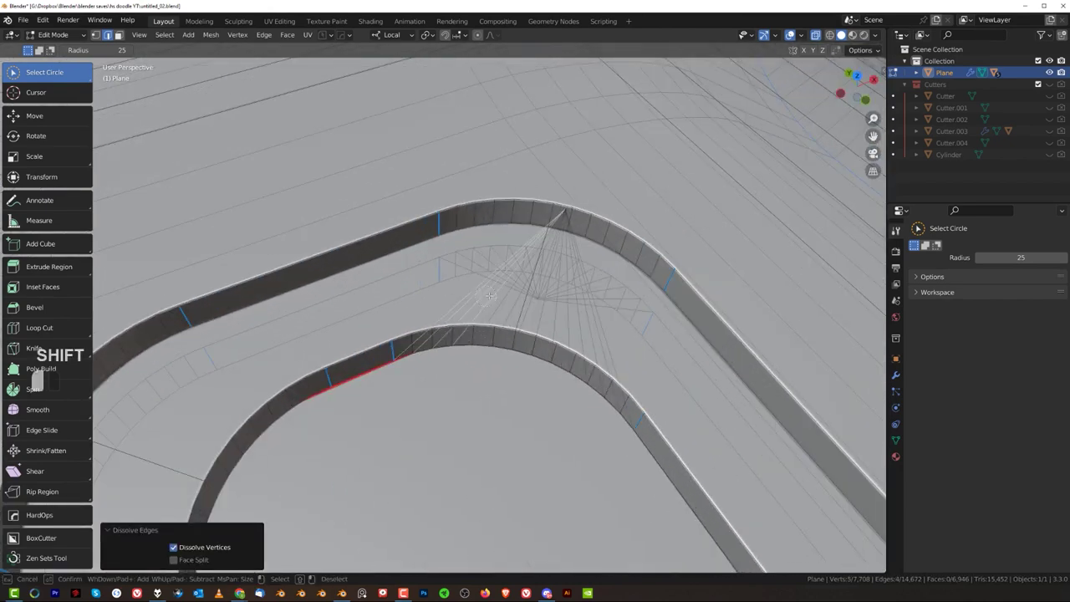
left_click_drag(490, 296, 498, 294, "shift")
middle_click_drag(498, 293, 532, 292)
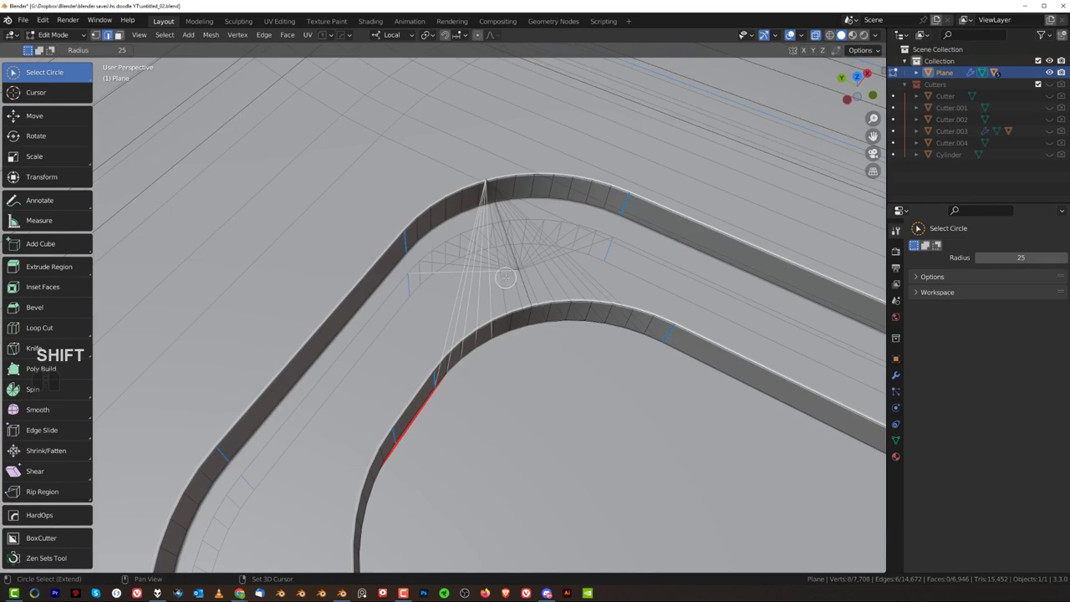
middle_click_drag(598, 272, 560, 293)
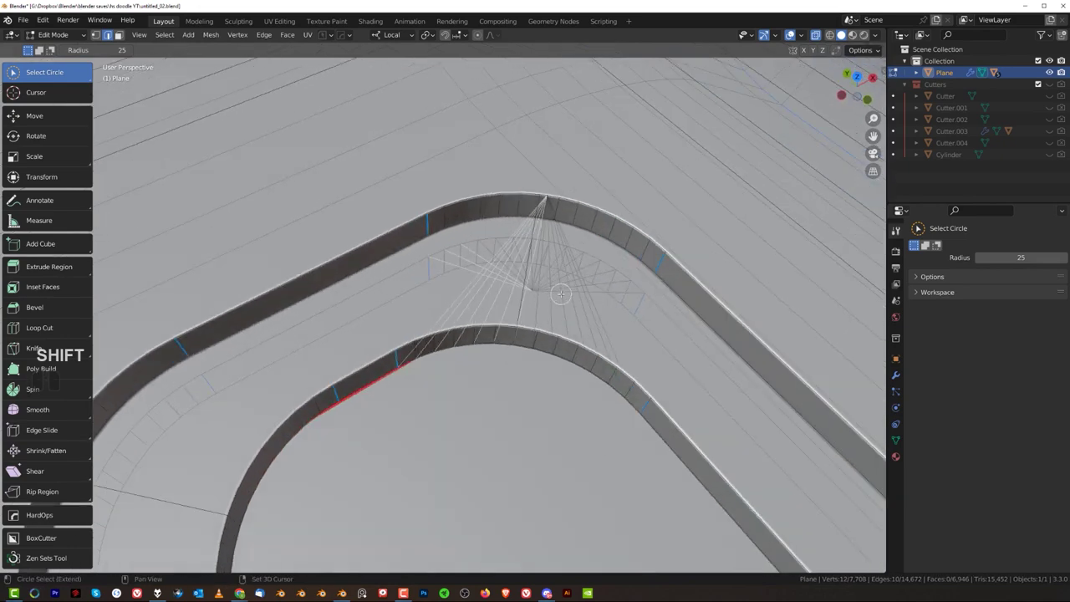
key("x")
left_click(600, 316)
scroll(584, 324, "down", 7)
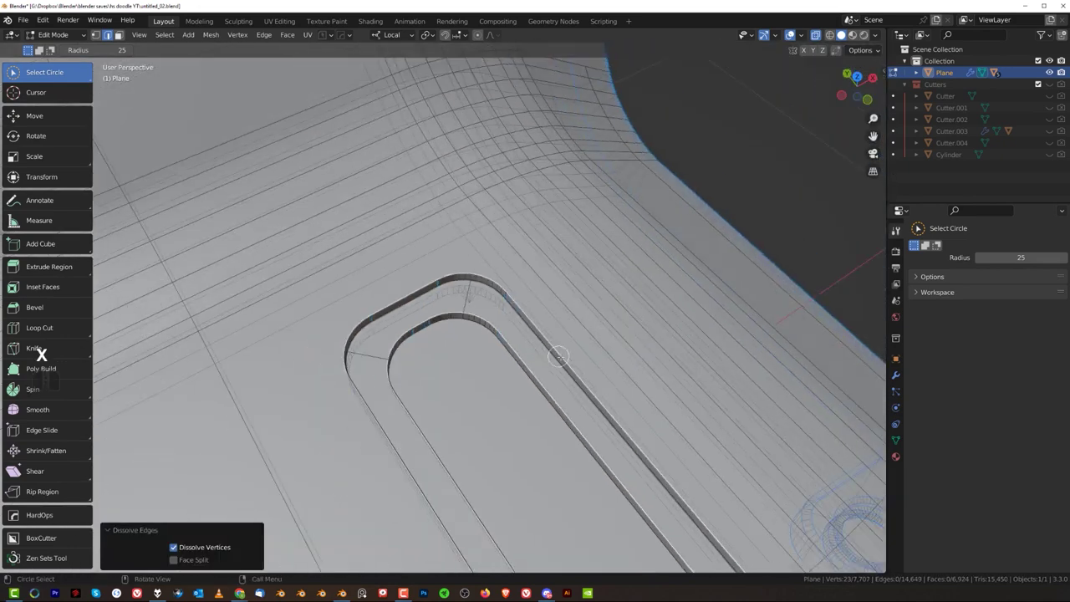
Dissolve the last stray edges meeting at the leftover vertex under that slot corner.
scroll(559, 356, "down", 2)
middle_click_drag(559, 356, 456, 272, "shift")
scroll(452, 269, "up", 7)
middle_click_drag(408, 152, 443, 315, "shift")
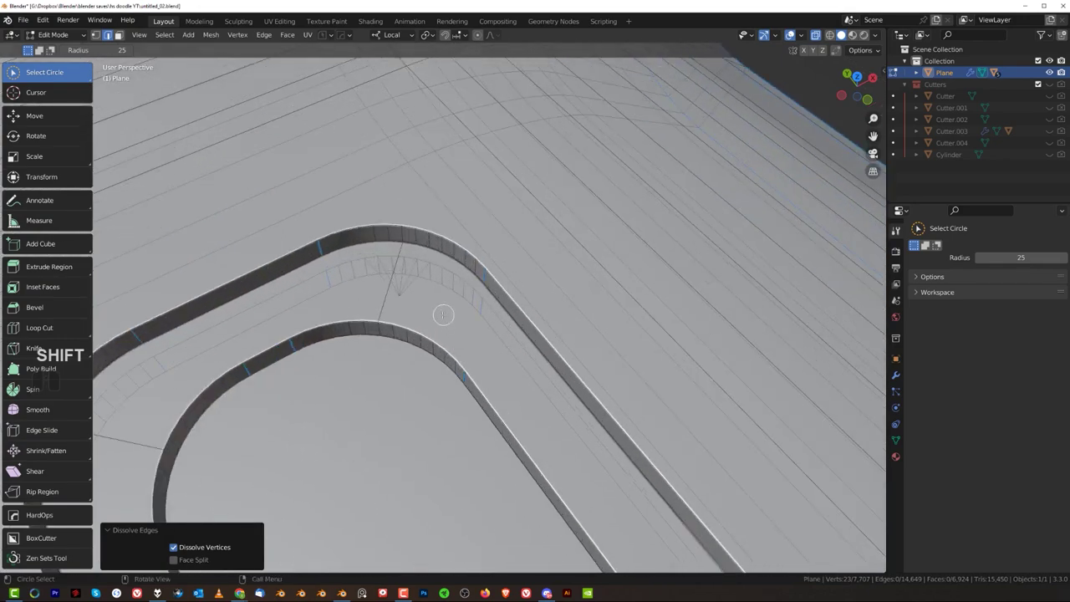
key("x")
left_click(411, 293)
scroll(469, 327, "down", 6)
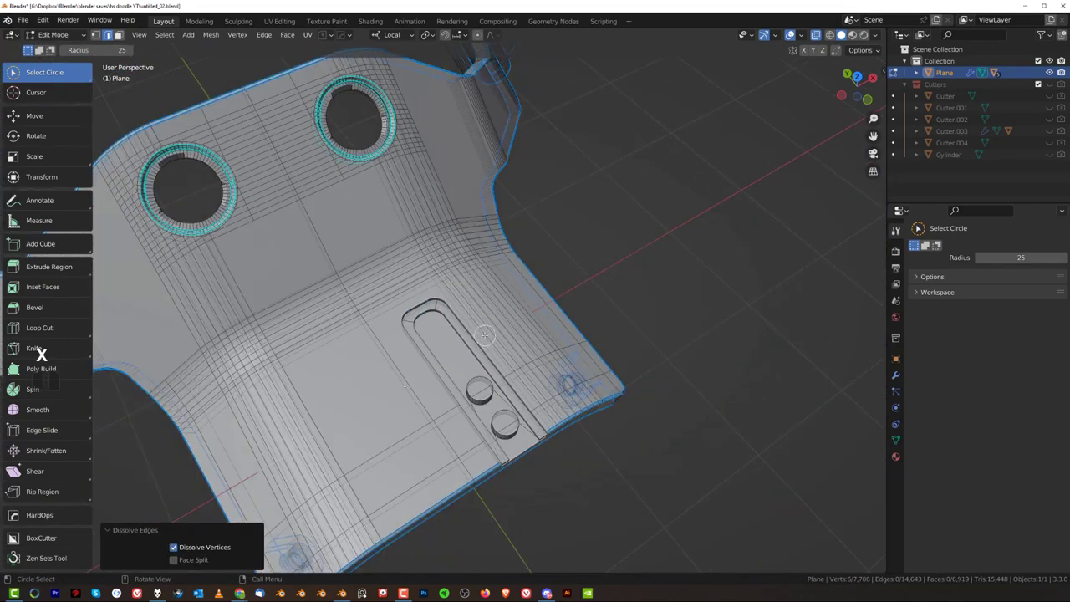
Switch to lasso selection and return to Object Mode to check the shading of the cleaned slot.
key("w")
middle_click_drag(485, 333, 434, 237)
scroll(434, 235, "up", 5)
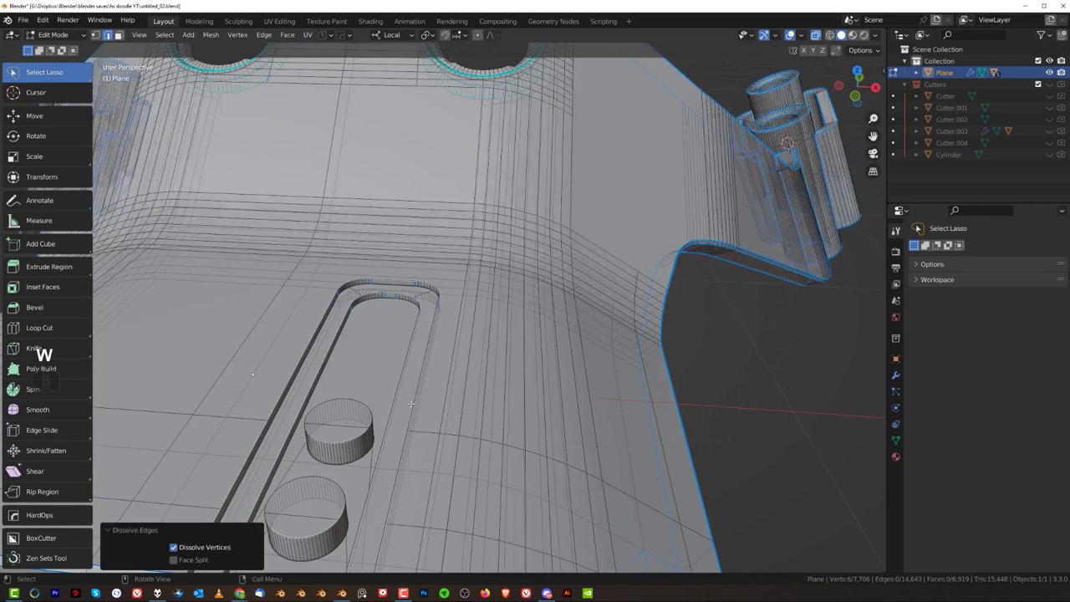
key("Tab")
middle_click_drag(445, 329, 518, 238, "shift")
scroll(517, 241, "down", 2)
mouse_move(471, 291)
middle_mouse_down()
mouse_move(569, 331)
mouse_move(501, 243)
mouse_move(476, 295)
middle_mouse_up()
scroll(500, 244, "up", 2)
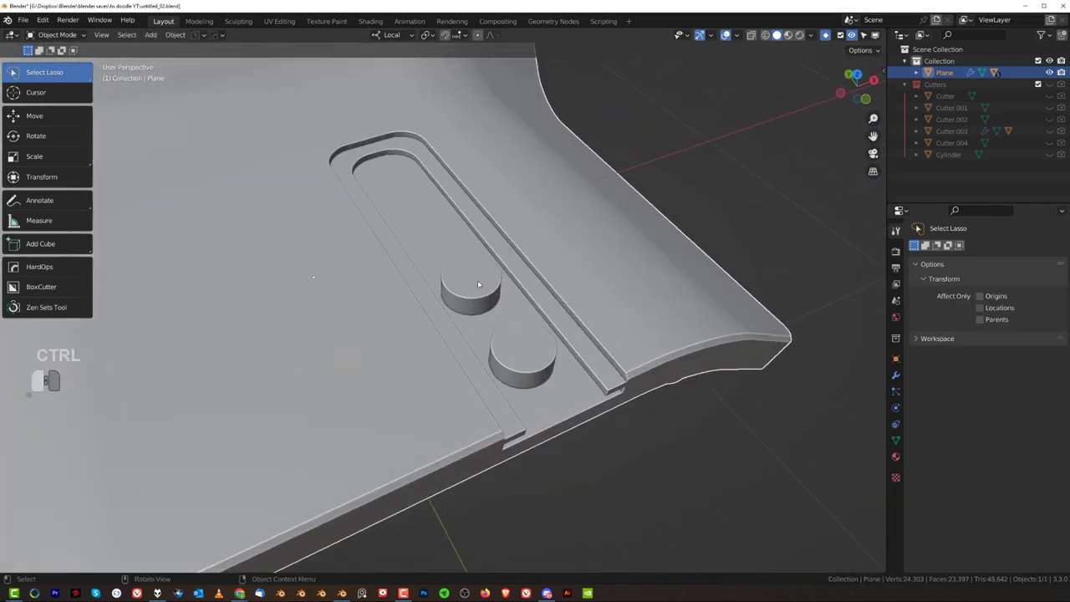
Activate BoxCutter and set its cutting shape to a 70-sided circle.
key("d")
key("Escape")
key("KP_5")
key("KP_5")
key("alt+w")
key("d")
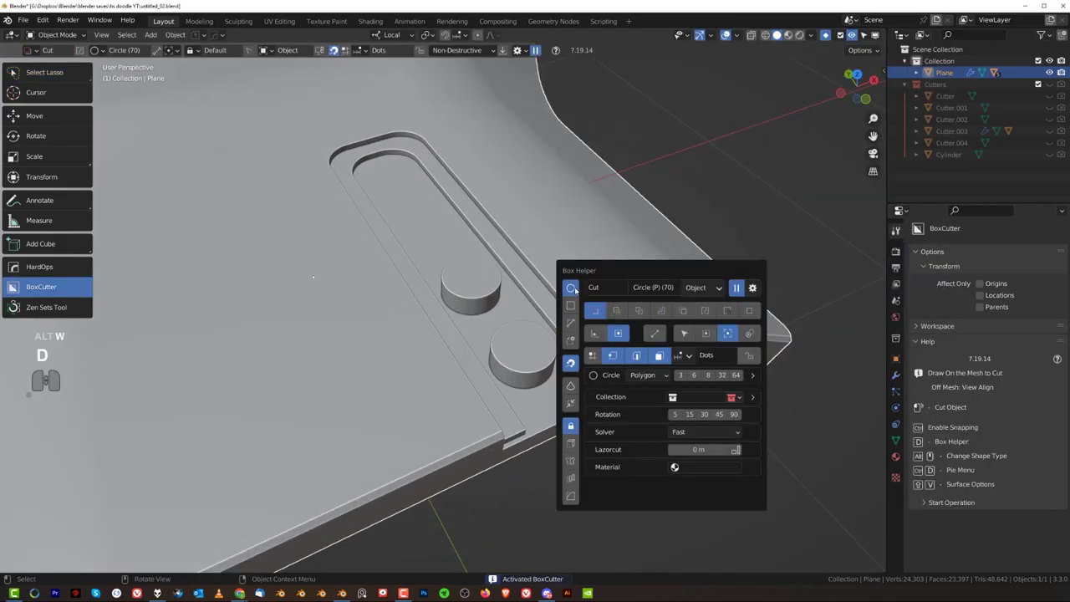
key("ctrl")
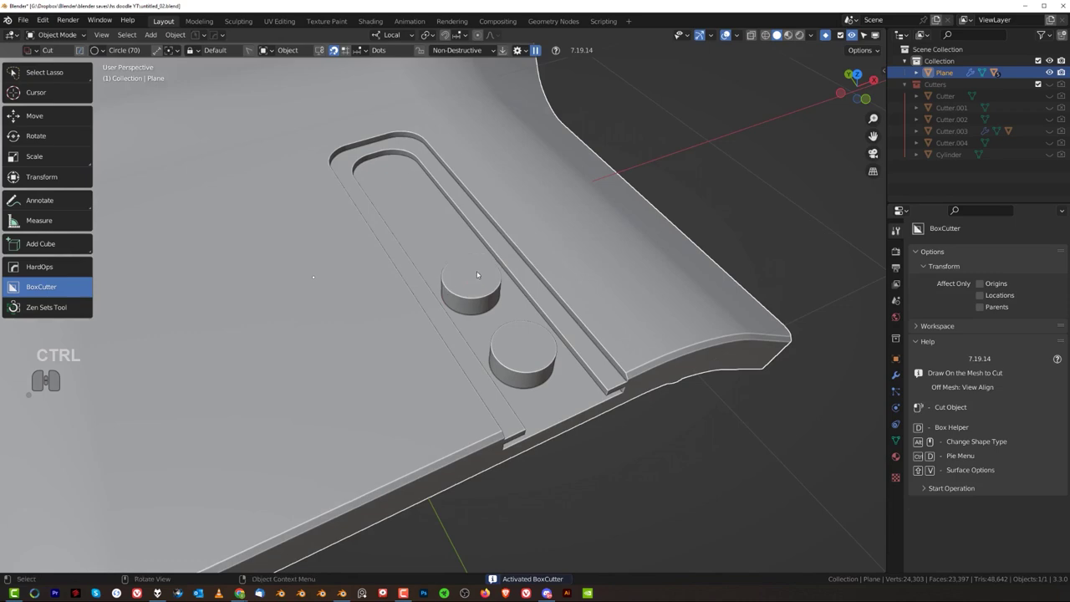
Examine the snapping points on the studs' top faces for centring a circular cut.
middle_click_drag(478, 274, 511, 331)
scroll(485, 365, "up", 2)
middle_click_drag(618, 332, 500, 266, "shift")
key("ctrl")
scroll(473, 373, "up", 3)
key("KP_5")
middle_click_drag(568, 100, 510, 298, "shift")
key("ctrl")
key("KP_5")
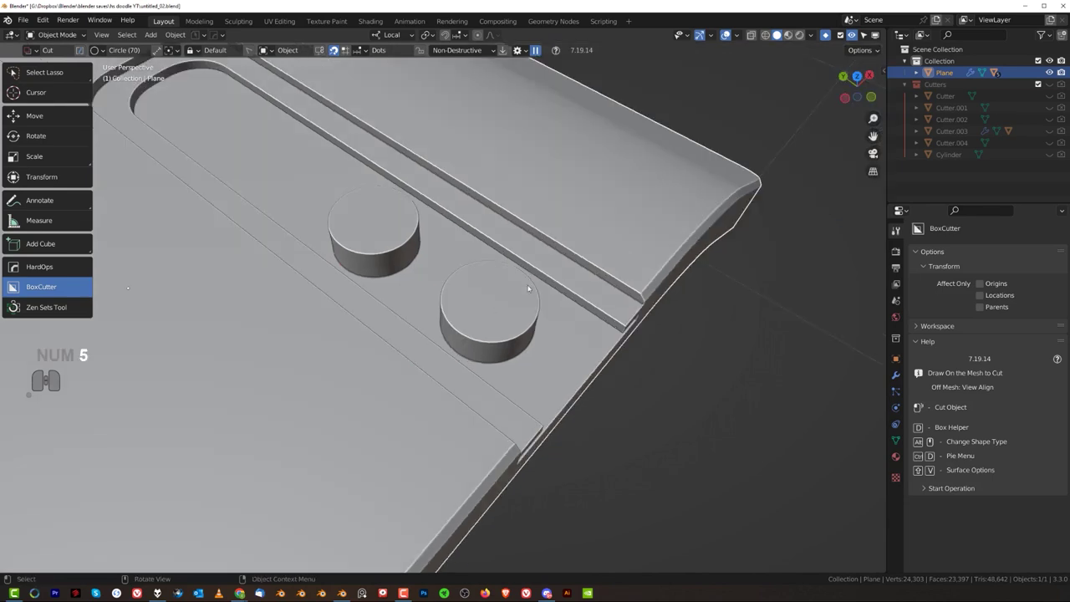
In edge mode, dissolve the edge crossing the top face of the stud nearest the bracket's rim.
scroll(502, 327, "up", 4)
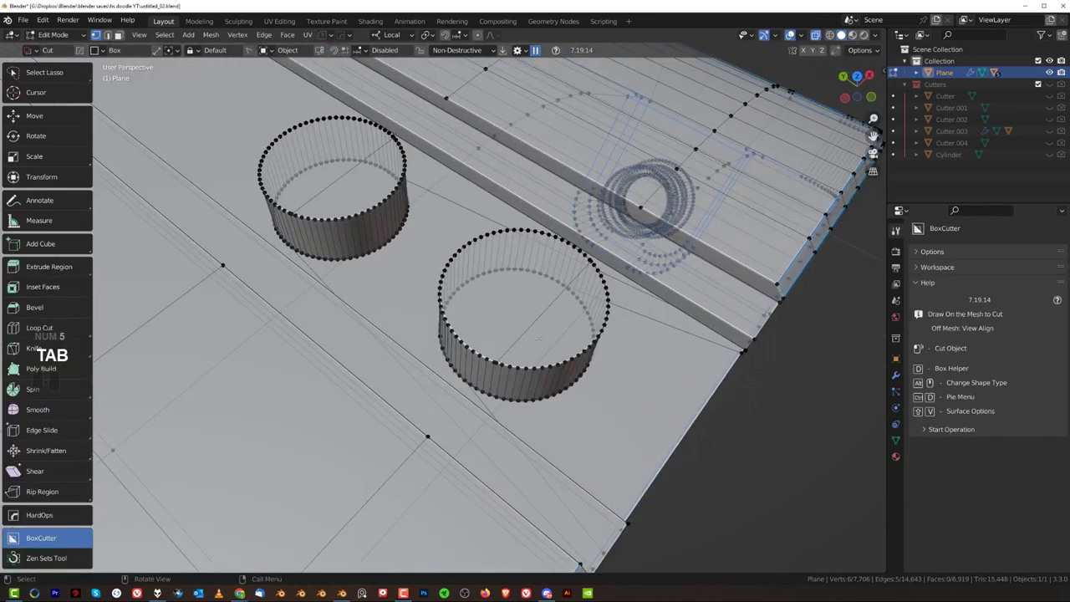
left_click(518, 388)
middle_click_drag(519, 387, 546, 347)
key("Tab")
left_click(549, 403)
left_click(528, 310, "shift")
key("x")
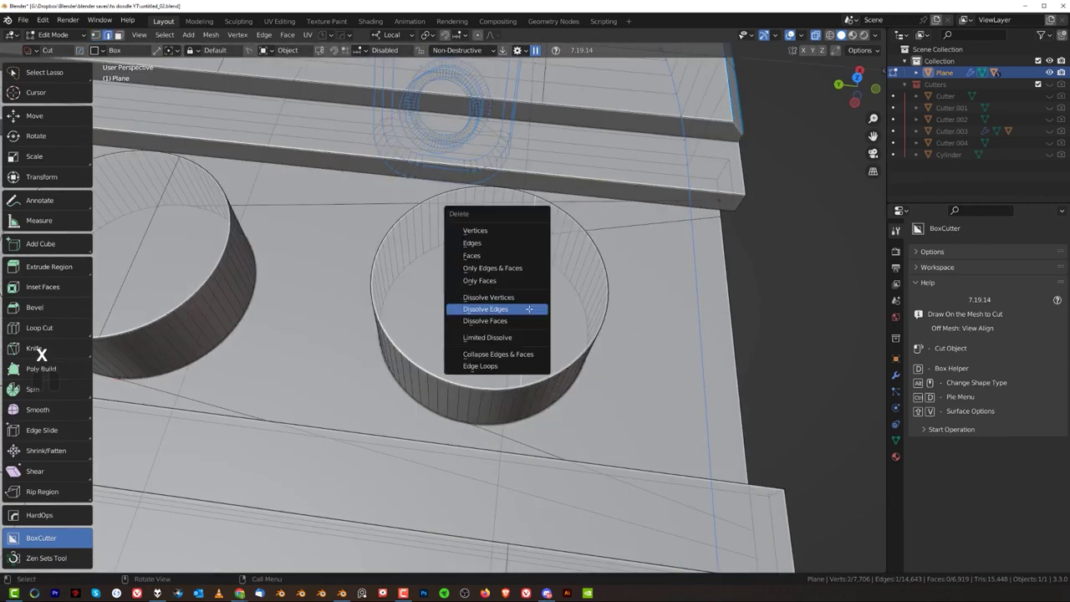
left_click(529, 310)
scroll(483, 291, "down", 1)
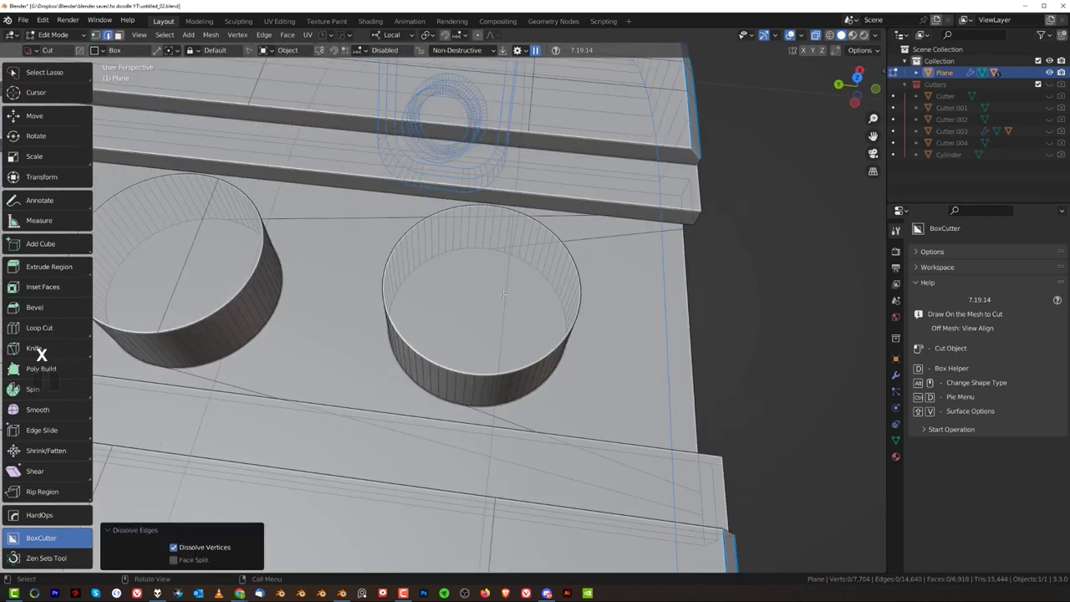
Dissolve the edge crossing the top face of the other round stud.
left_click(503, 294)
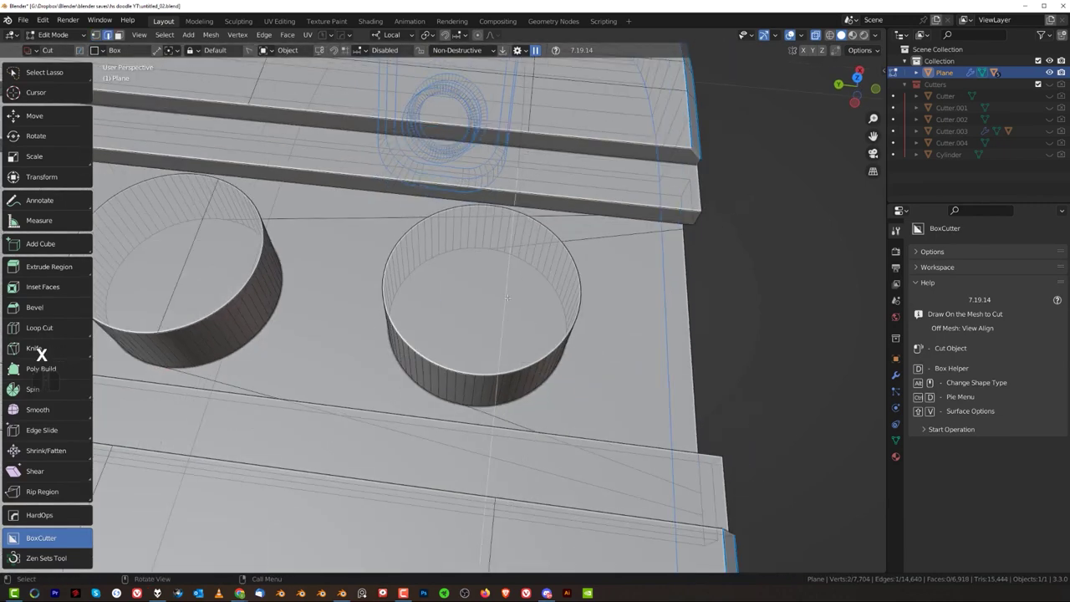
middle_click_drag(503, 295, 479, 289)
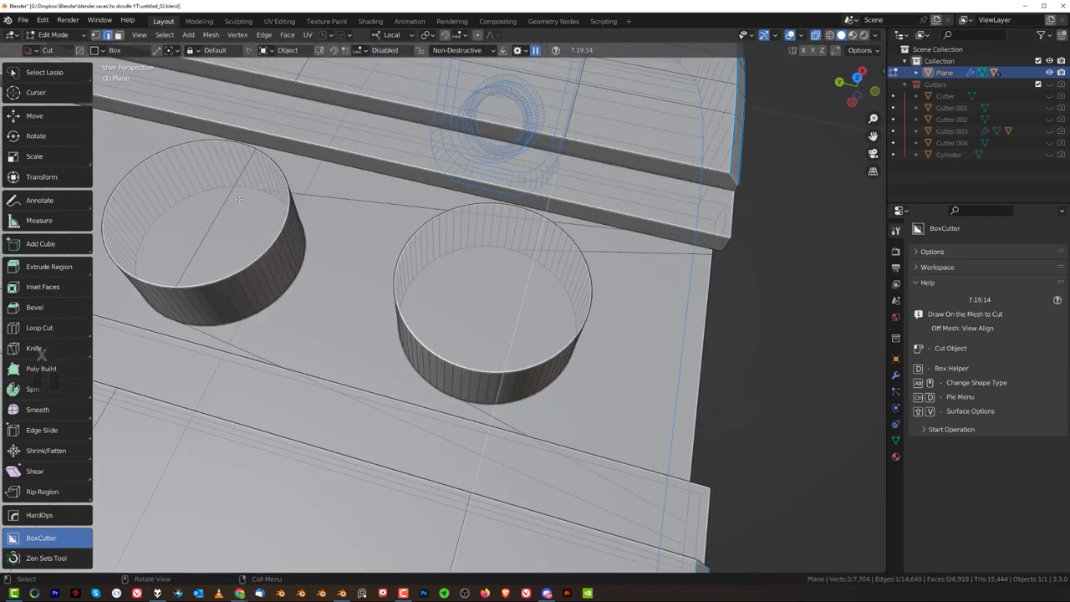
left_click(240, 199)
key("x")
left_click(240, 199)
left_click(234, 193)
key("x")
left_click(234, 194)
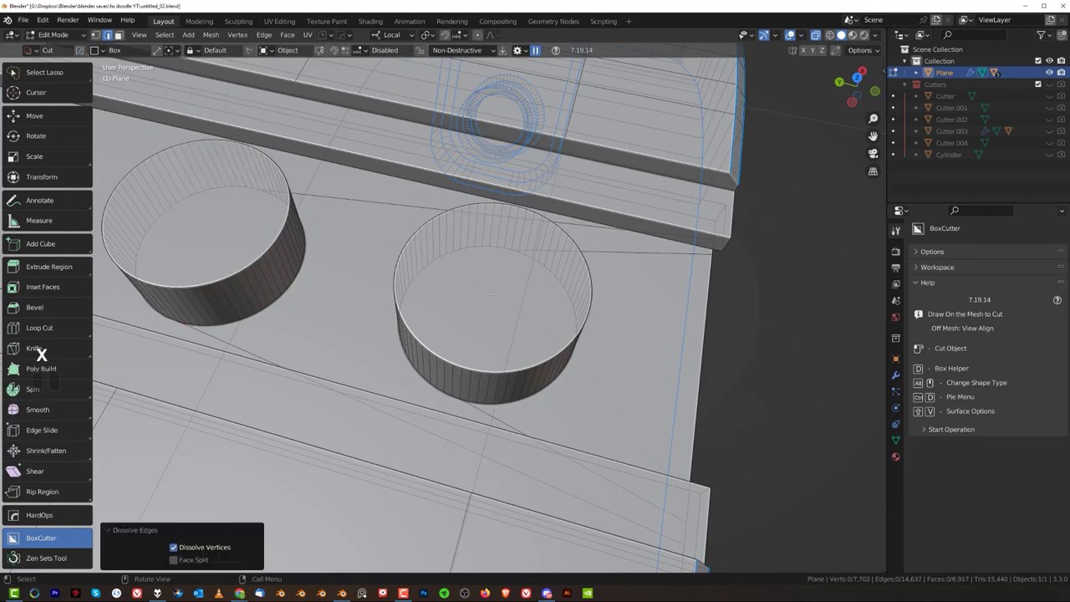
Back in Object Mode, cut a centred circular hole about 0.125 across into the stud nearest the rim.
key("Tab")
key("ctrl")
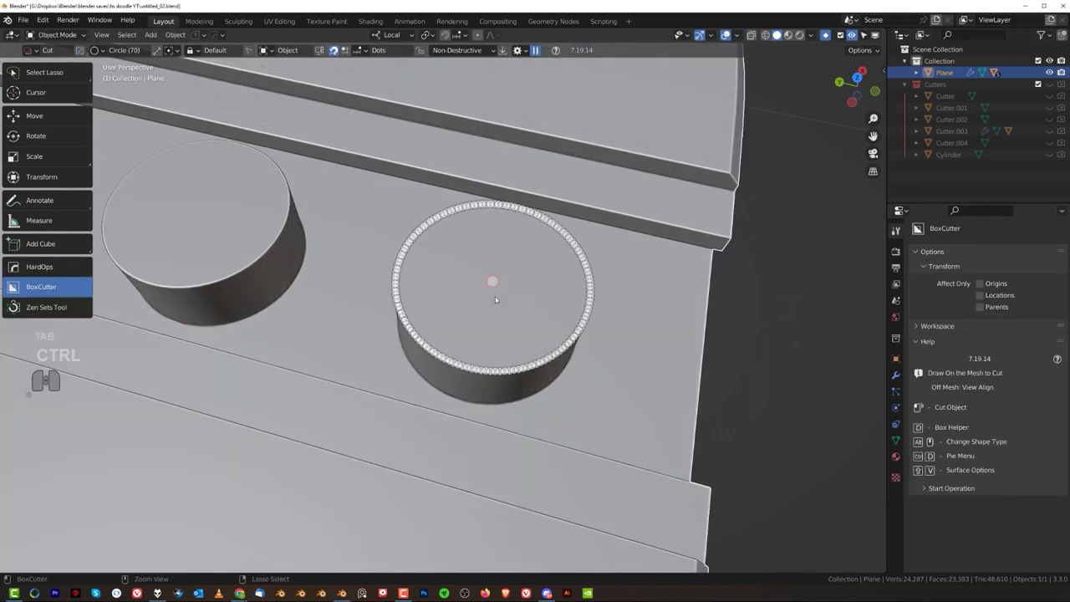
mouse_move(494, 284)
left_mouse_down("ctrl")
mouse_move(547, 295)
mouse_move(600, 256)
left_mouse_up("ctrl")
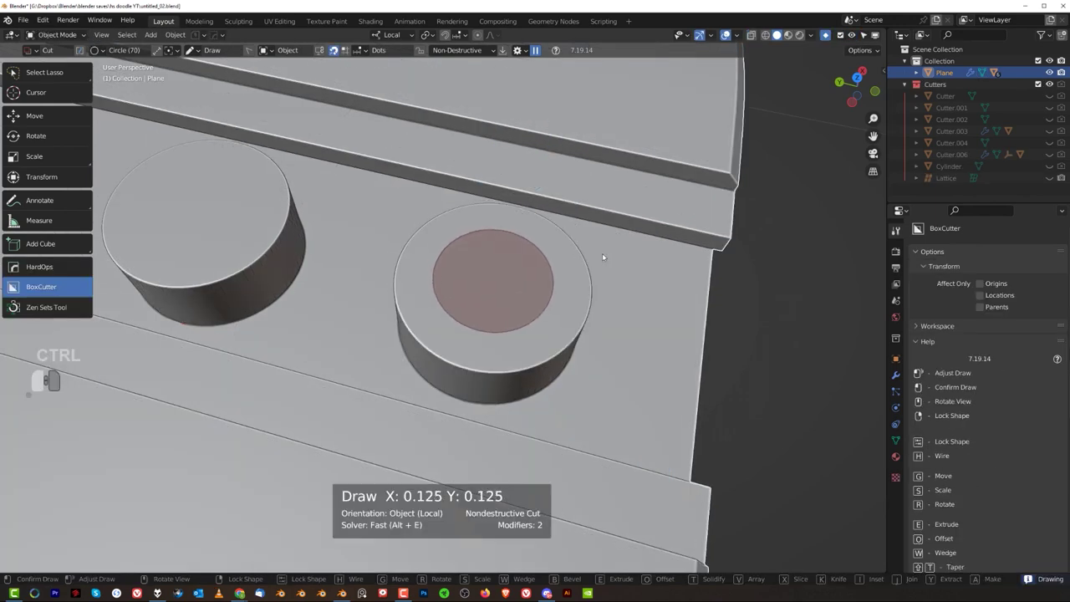
left_click(614, 244)
Cut a centred circular hole about 0.127 across into the second stud.
middle_click_drag(339, 256, 587, 287, "shift")
middle_click_drag(383, 260, 520, 302, "shift")
key("ctrl")
left_click_drag(399, 266, 418, 269, "ctrl")
left_click_drag(485, 252, 513, 243, "ctrl")
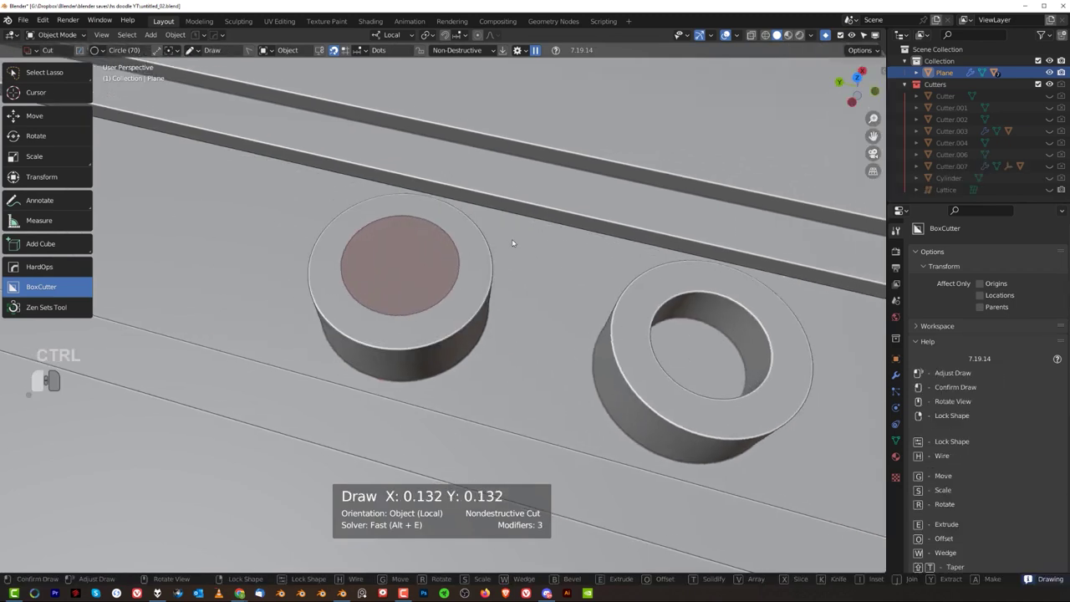
left_click(511, 245)
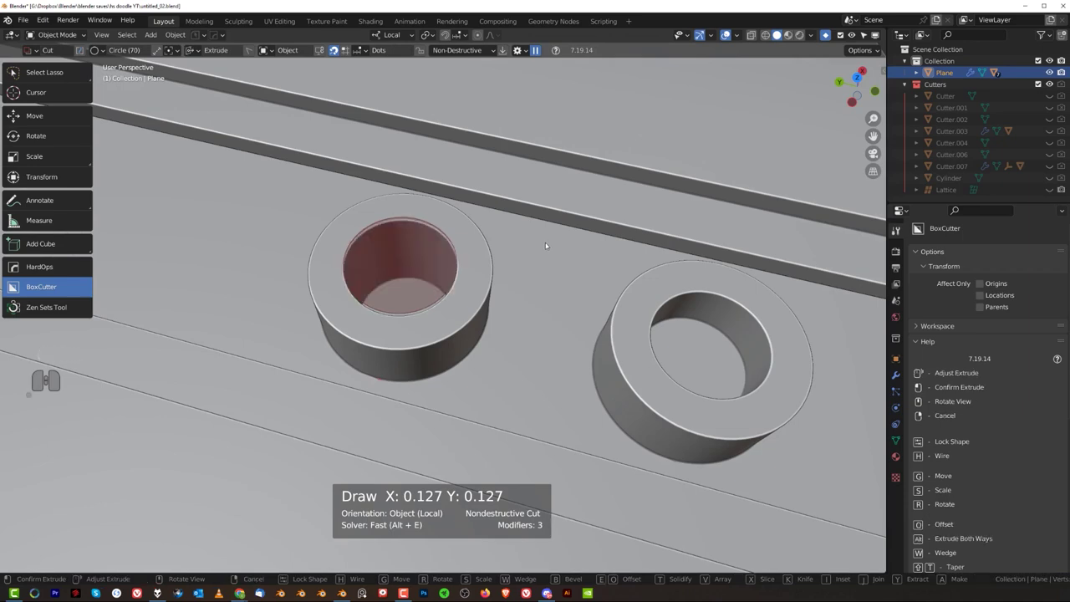
Mirror the bracket with the HardOps mirror so the slot and drilled studs repeat on the opposite side.
scroll(546, 293, "down", 6)
middle_click_drag(544, 296, 473, 305)
scroll(436, 298, "down", 10)
scroll(470, 283, "up", 2)
key("alt+x")
left_click(490, 290)
key("KP_5")
key("KP_5")
scroll(418, 303, "up", 6)
middle_click_drag(473, 305, 520, 260, "shift")
scroll(493, 222, "up", 3)
scroll(515, 248, "down", 2)
scroll(499, 222, "up", 2)
scroll(527, 259, "up", 2)
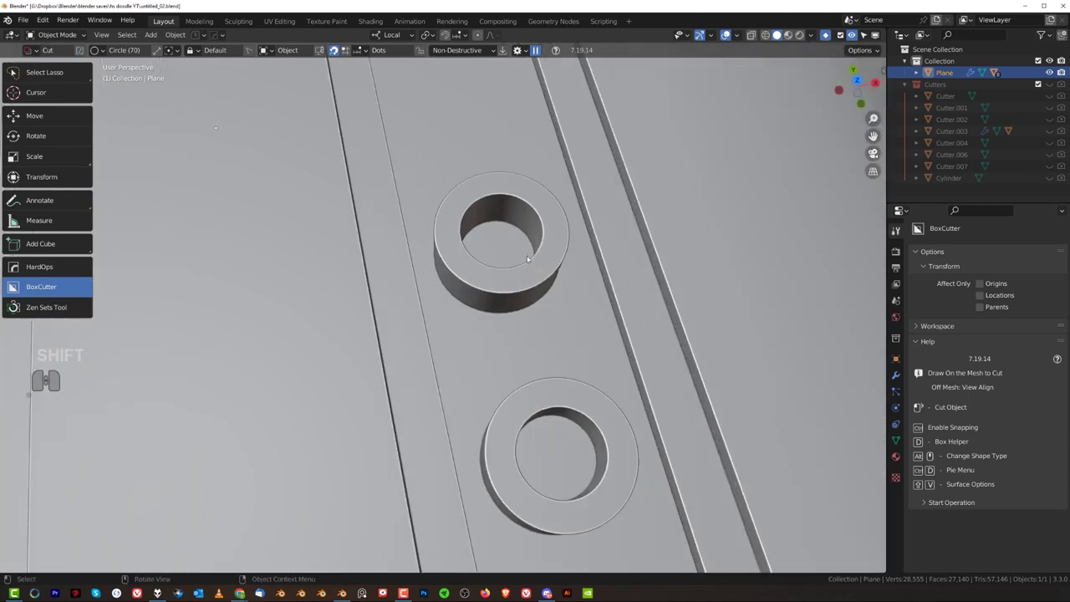
Inspect the mesh of the drilled studs in face mode, selecting the top face of the one nearest the rim.
key("Tab")
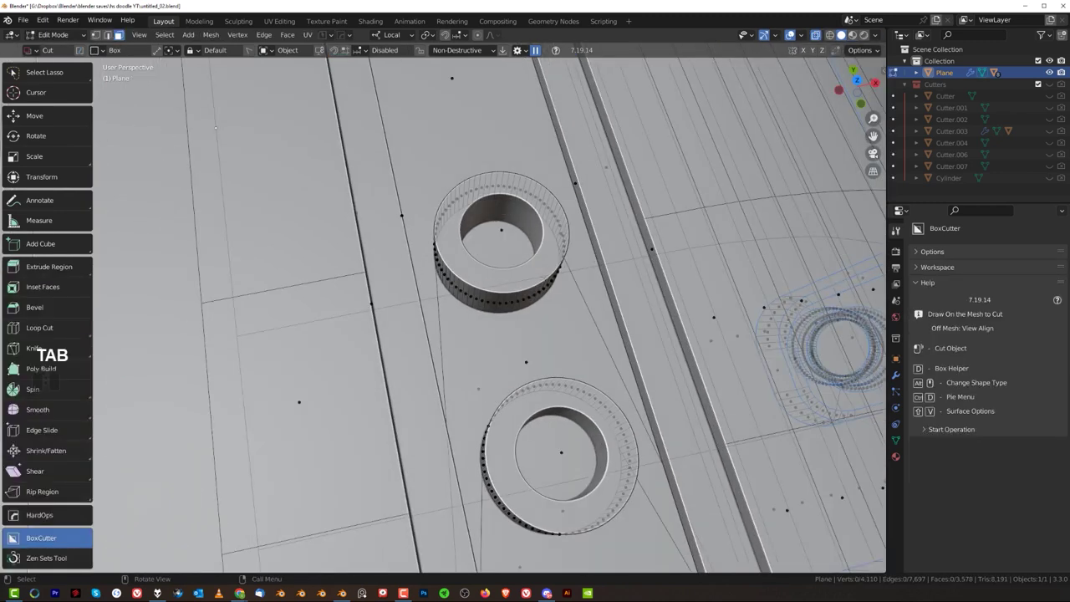
scroll(547, 297, "down", 2)
key("Tab")
left_click(623, 332)
middle_click_drag(623, 332, 679, 297)
left_click(601, 352)
middle_click_drag(600, 352, 397, 247, "shift")
scroll(396, 247, "up", 2)
scroll(396, 248, "up", 1)
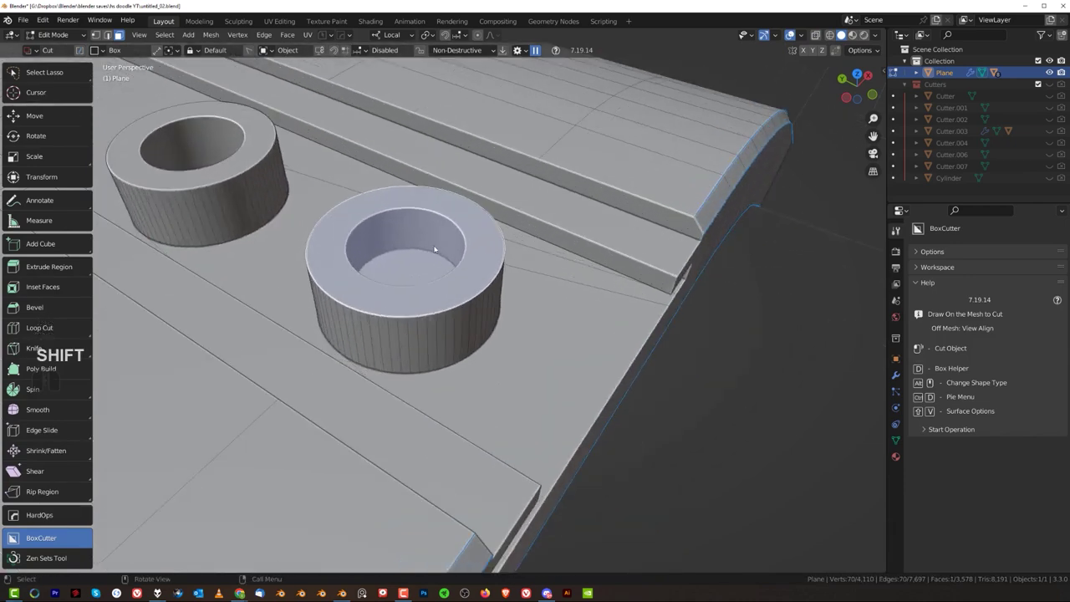
Return to Object Mode and reveal the bracket's boolean cutters with HardOps Ever Scroll.
key("Tab")
key("q")
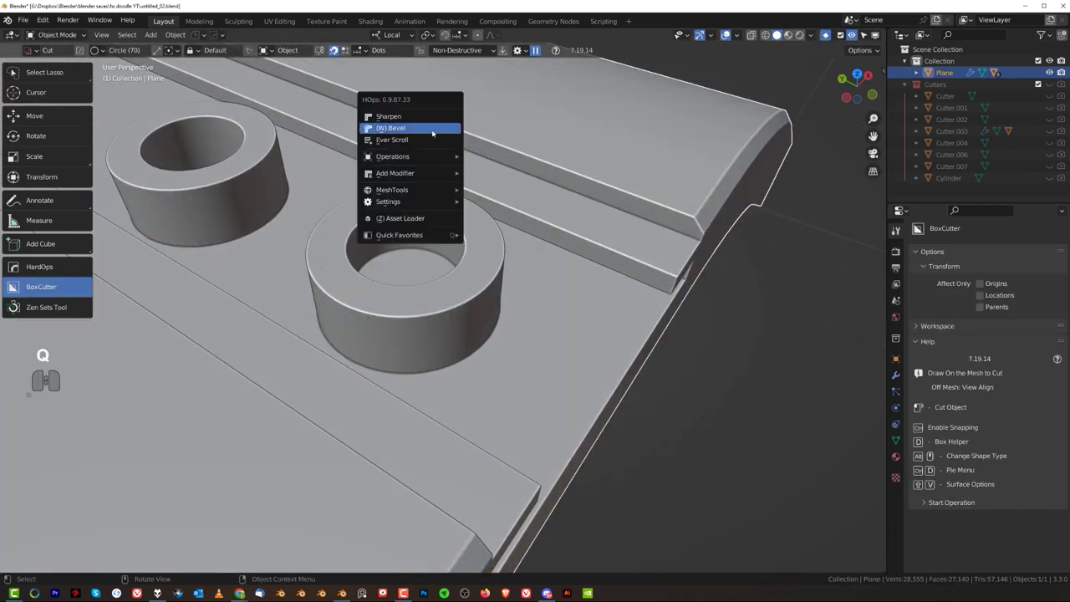
left_click(460, 206)
key("q")
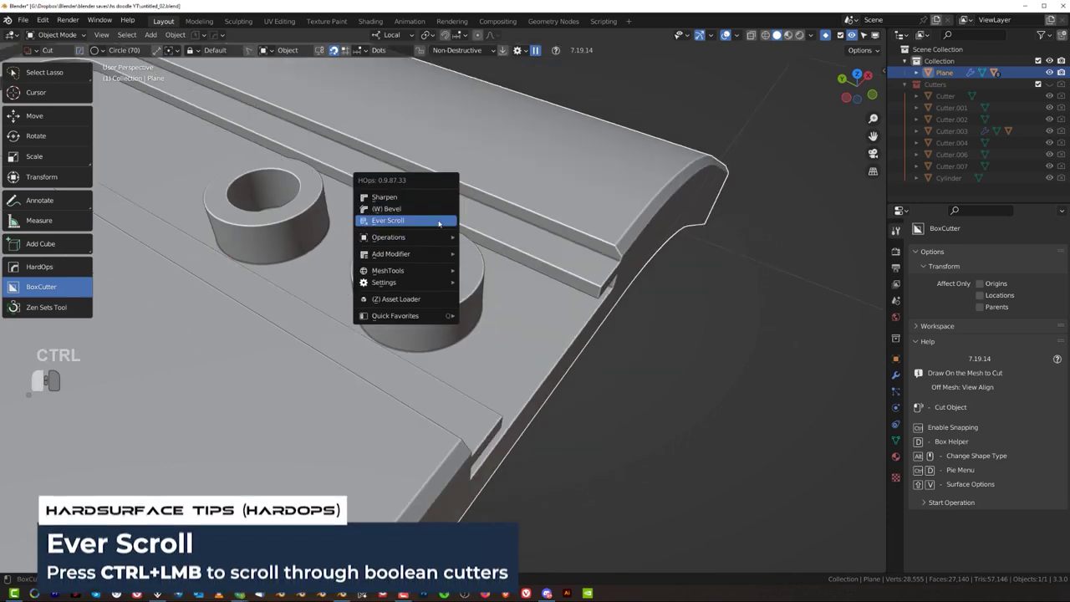
left_click(439, 223, "ctrl")
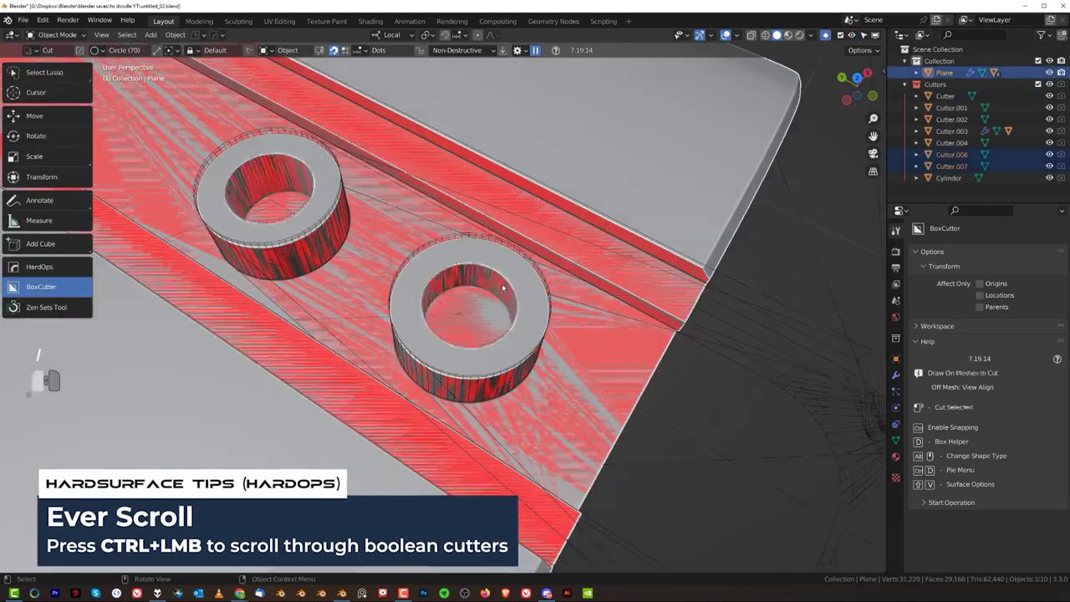
Select the two cylindrical cutters of the stud holes and isolate them in local view.
left_click(500, 264)
left_click(490, 267)
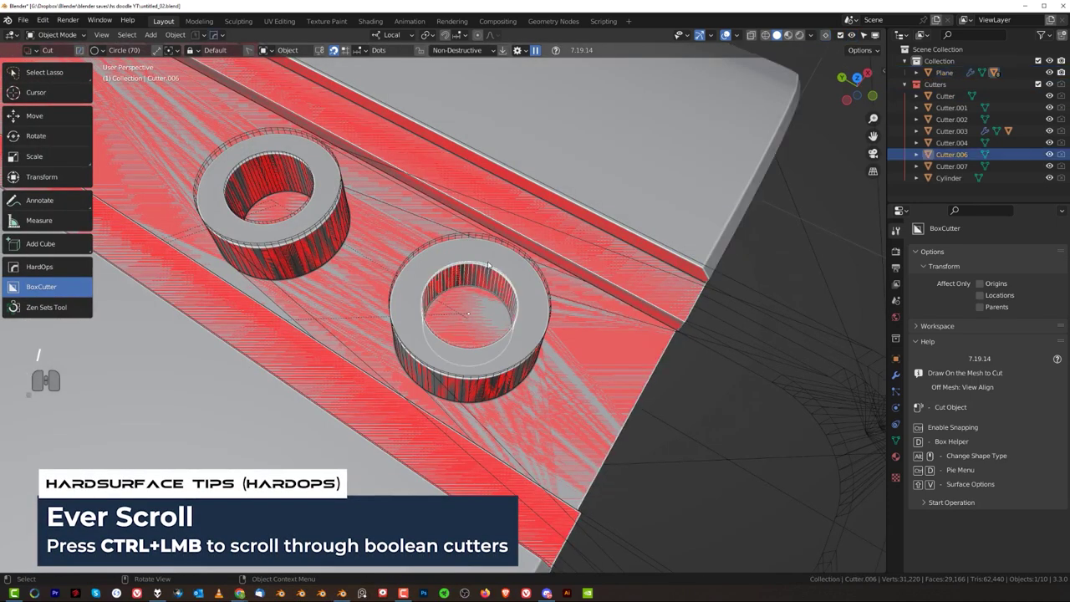
left_click(301, 161, "shift")
key("slash")
middle_click_drag(446, 248, 505, 227)
Inset the bottom faces of both cutters by about 0.0235 m and extrude the inset faces downward.
key("Tab")
left_click(572, 279)
left_click(380, 385, "shift")
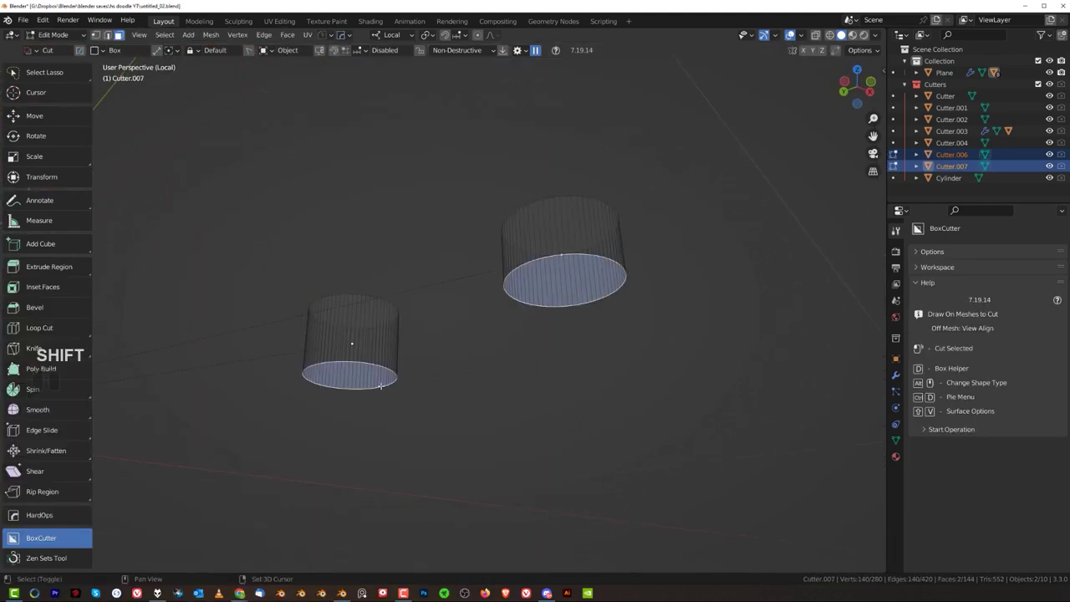
key("i")
left_click(723, 374)
key("e")
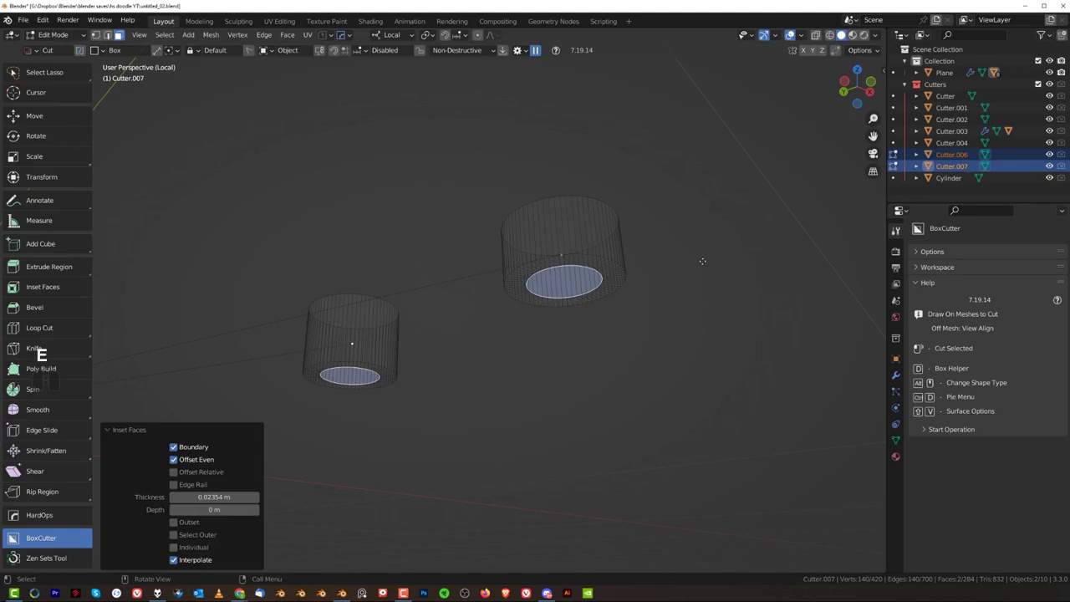
left_click(712, 444)
Finish editing the cutters, leave local view and hide the Cutters collection to check the stepped holes.
key("Tab")
key("slash")
middle_click_drag(662, 216, 649, 226)
key("shift+2")
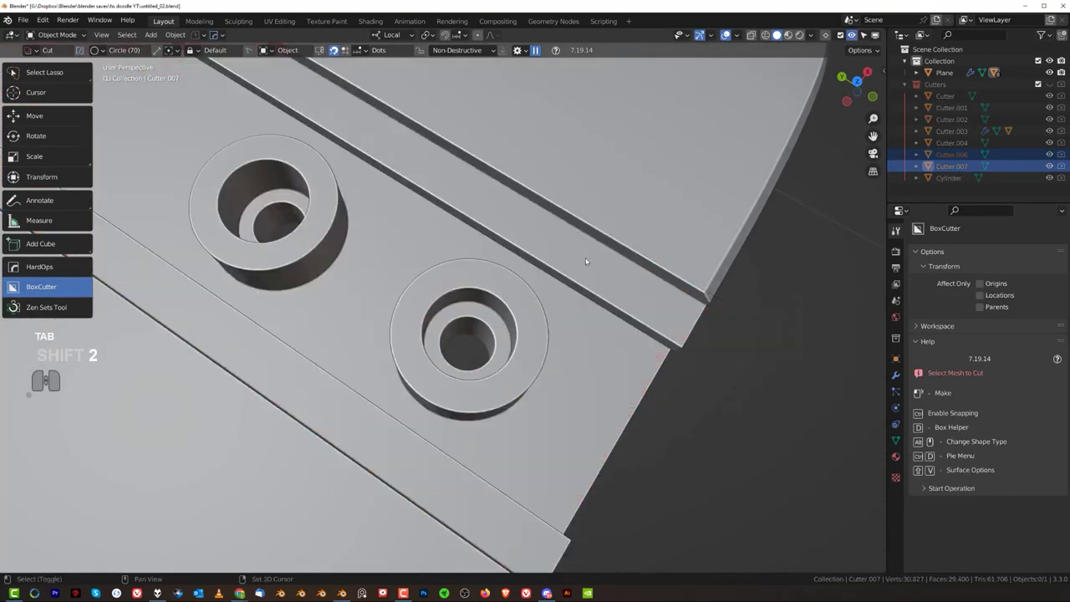
scroll(469, 309, "down", 3)
middle_click_drag(441, 291, 444, 321)
scroll(444, 320, "up", 3)
scroll(454, 328, "down", 6)
scroll(454, 328, "up", 3)
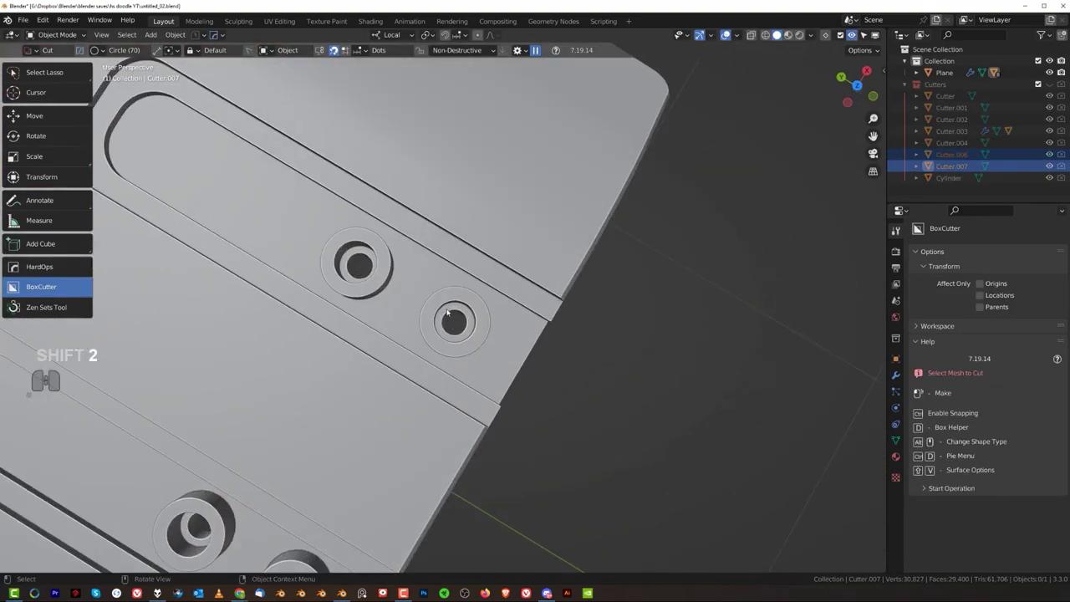
Select the bracket and apply its boolean modifiers with HardOps Sharpen.
left_click(446, 302)
scroll(444, 302, "up", 4)
key("q")
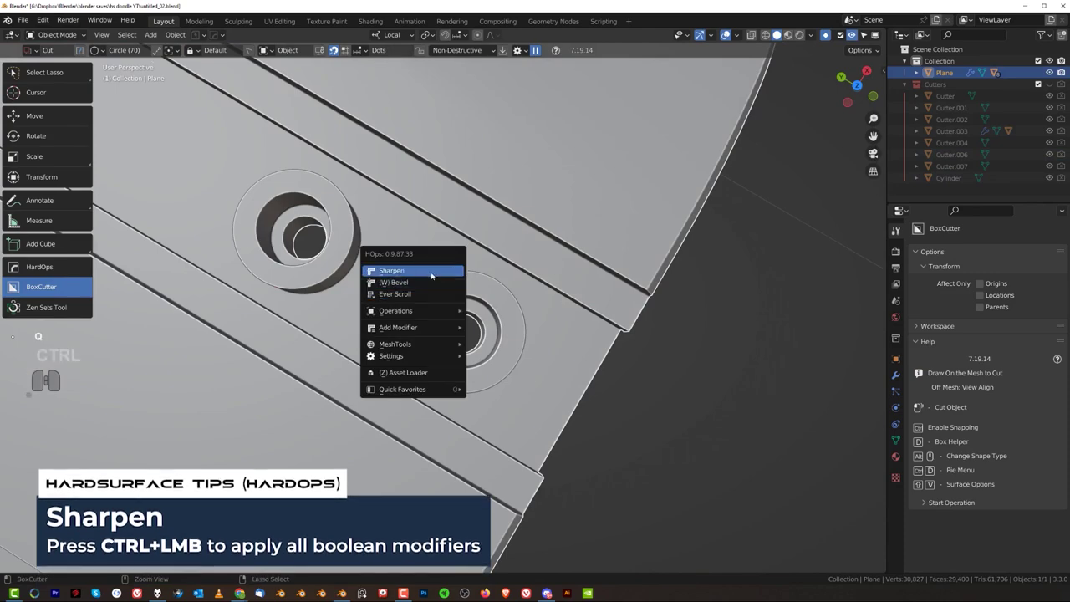
left_click(431, 275, "ctrl")
In face mode, triangulate both top faces of the stud nearest the rim and convert the triangles to quads.
key("Tab")
middle_click_drag(476, 285, 516, 229)
scroll(516, 229, "up", 2)
left_click(526, 368)
middle_click_drag(438, 312, 465, 236, "shift")
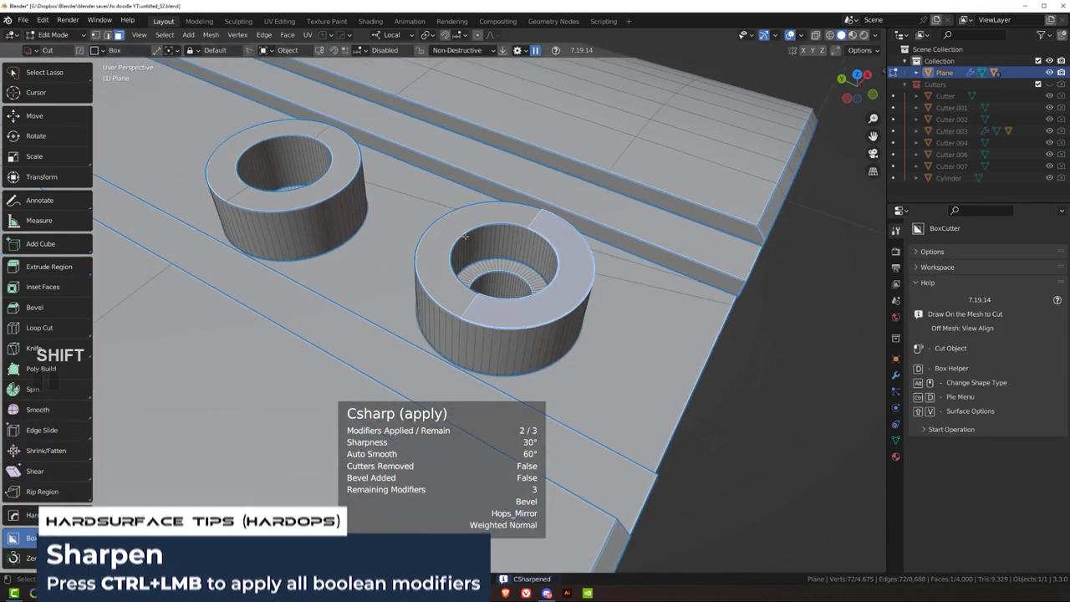
left_click(438, 276, "shift")
scroll(438, 279, "up", 1)
key("ctrl+t")
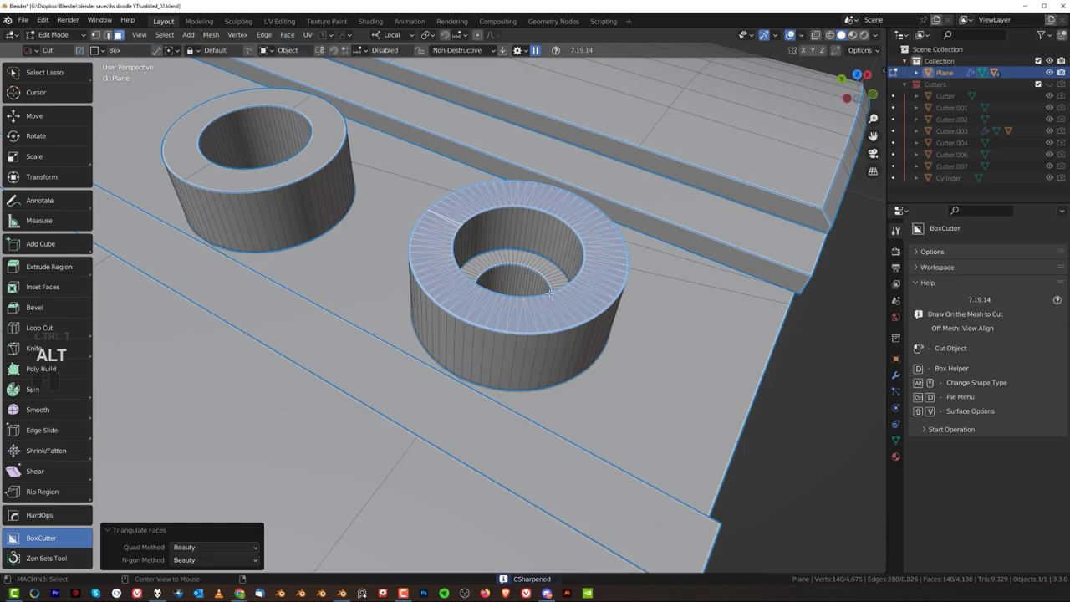
key("alt+j")
Triangulate both top faces of the second stud and convert its triangles to quads.
left_click(318, 177)
left_click(206, 117, "shift")
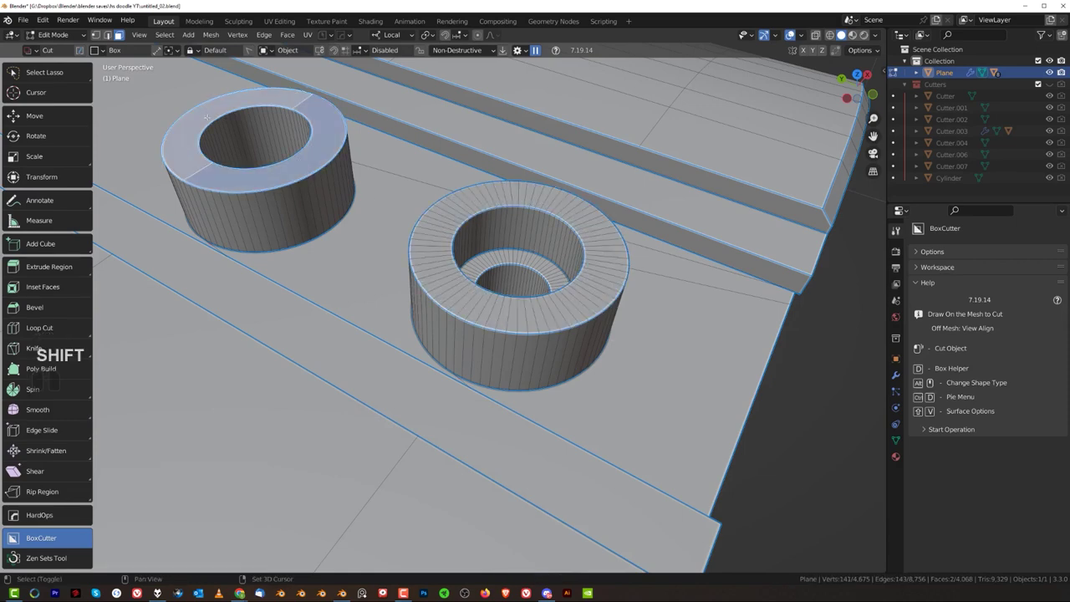
key("ctrl+t")
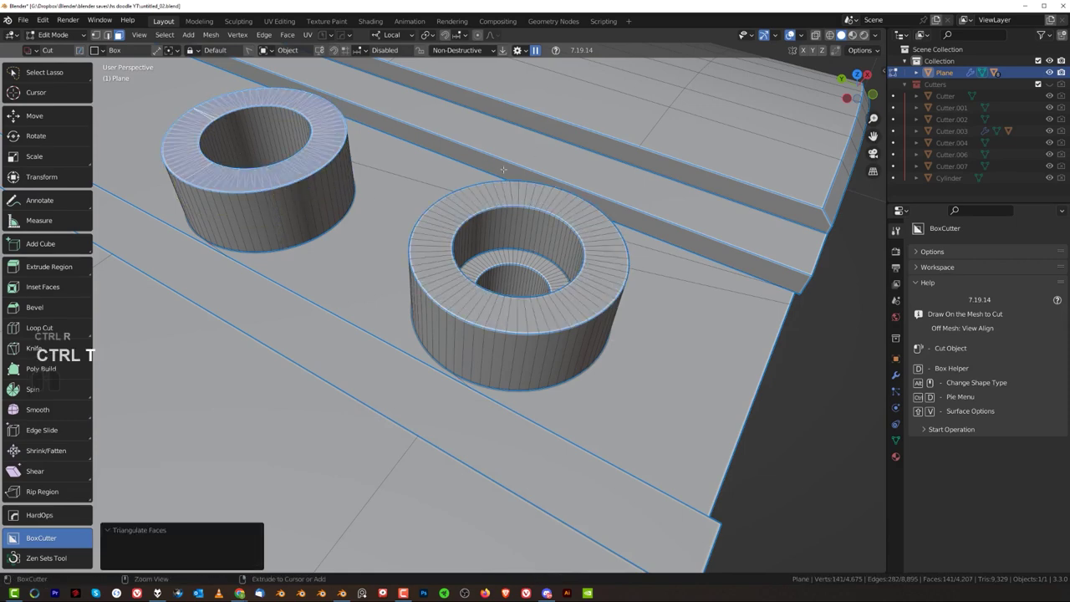
key("alt+j")
Start a loop cut around the top ring of the stud nearest the rim.
scroll(475, 186, "up", 3)
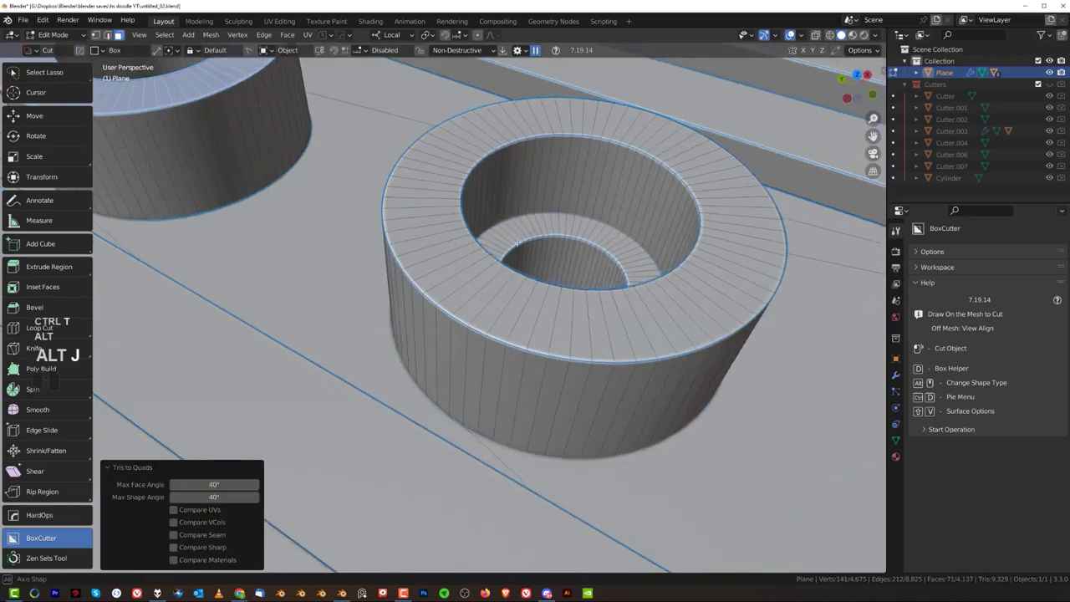
scroll(501, 226, "down", 2)
middle_click_drag(562, 276, 503, 311, "shift")
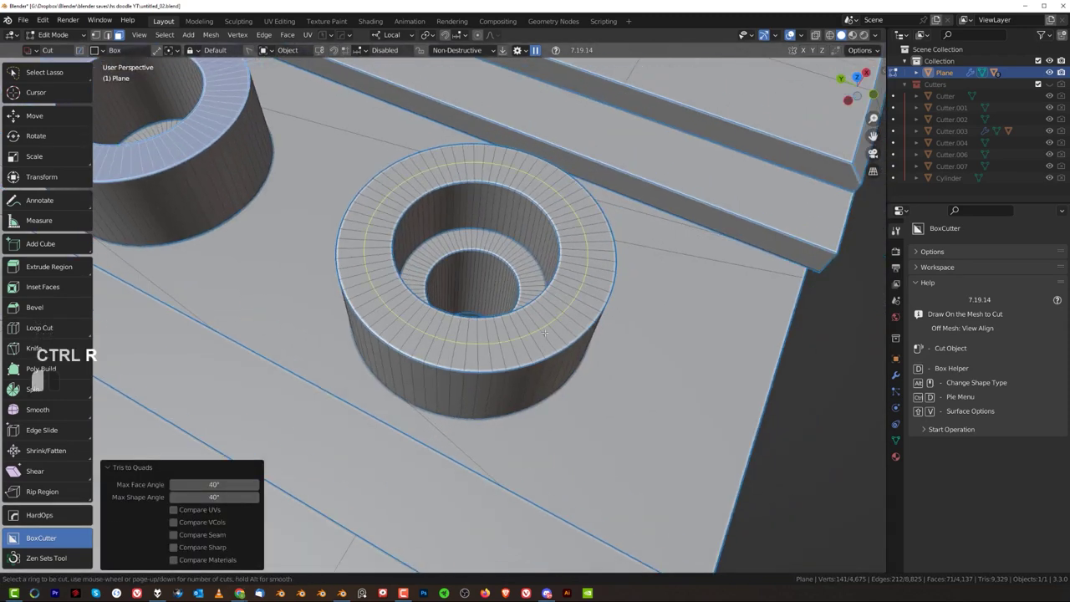
Add a centred loop cut around the ring's top face and select the centre loops on both rings.
left_click(544, 333)
middle_click_drag(247, 135, 583, 312, "shift")
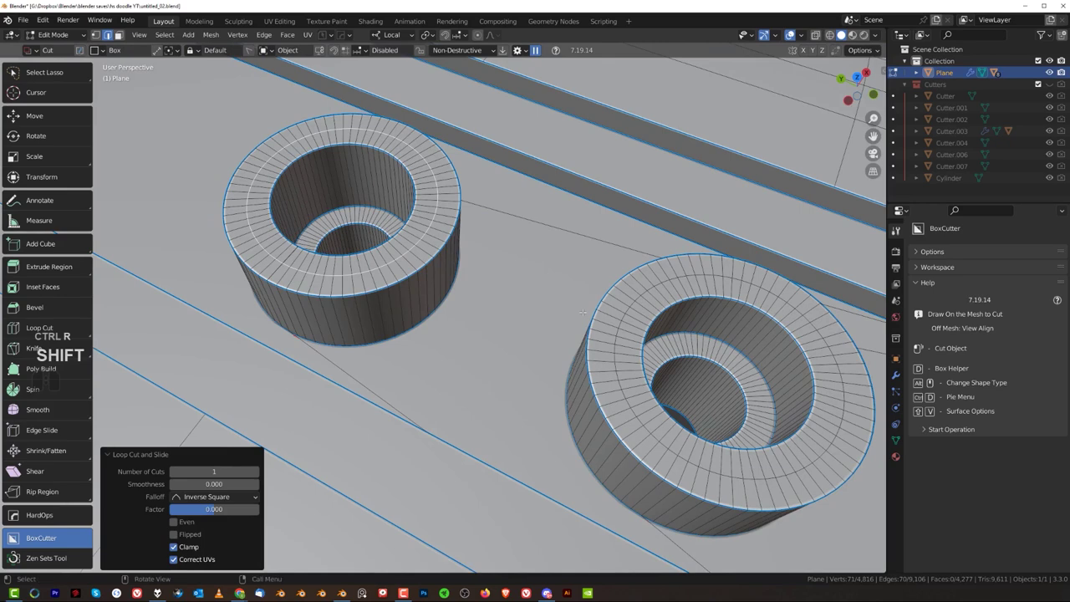
left_click(623, 310, "alt+shift")
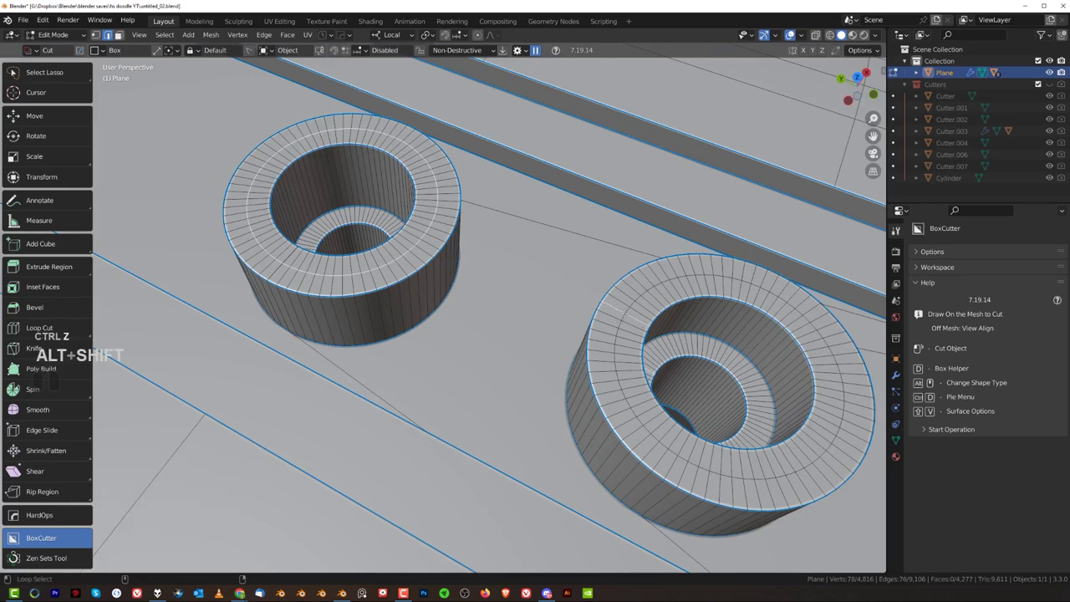
left_click(622, 315, "alt+shift")
middle_click_drag(615, 293, 571, 287, "shift")
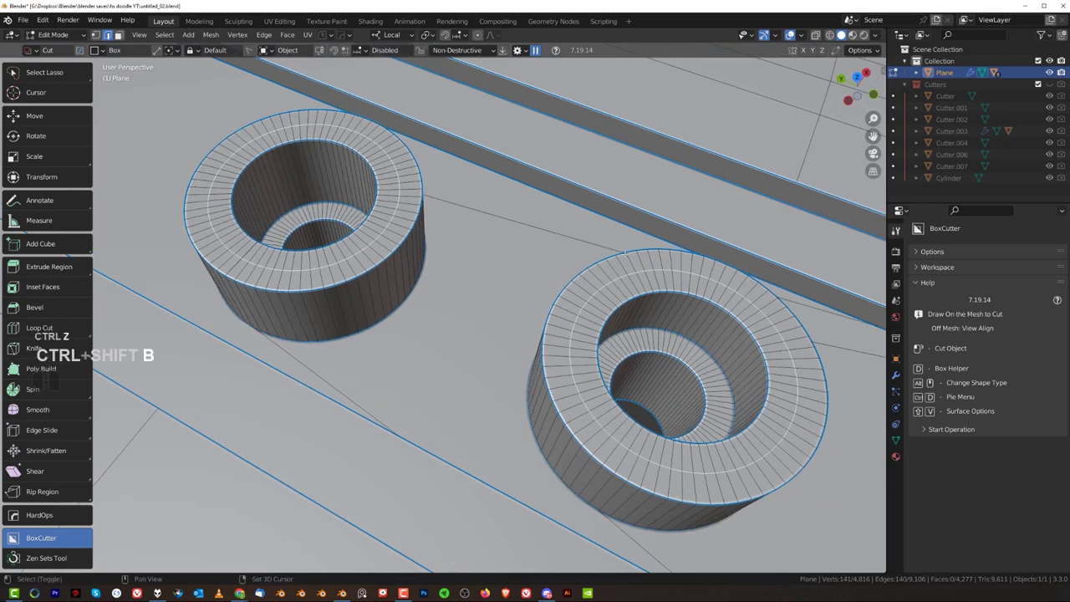
Bevel both centre loops with one segment and a width of 0.00721 m to form a middle band.
key("ctrl+shift+b")
right_click(699, 243)
key("ctrl+b")
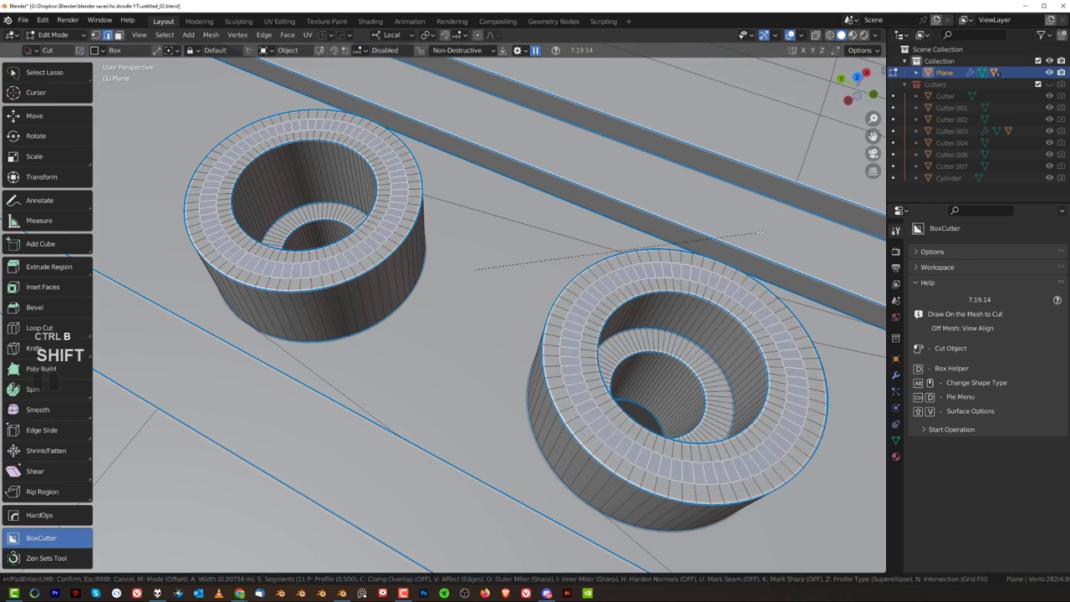
left_click(755, 232)
key("e")
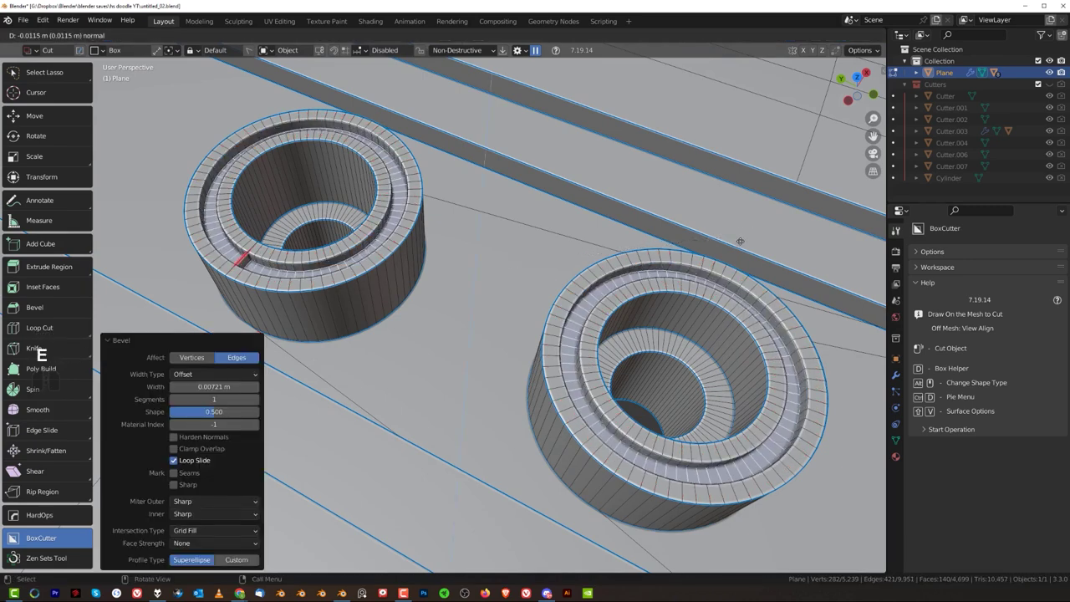
right_click(742, 248)
middle_click_drag(399, 229, 557, 256, "shift")
scroll(440, 247, "up", 4)
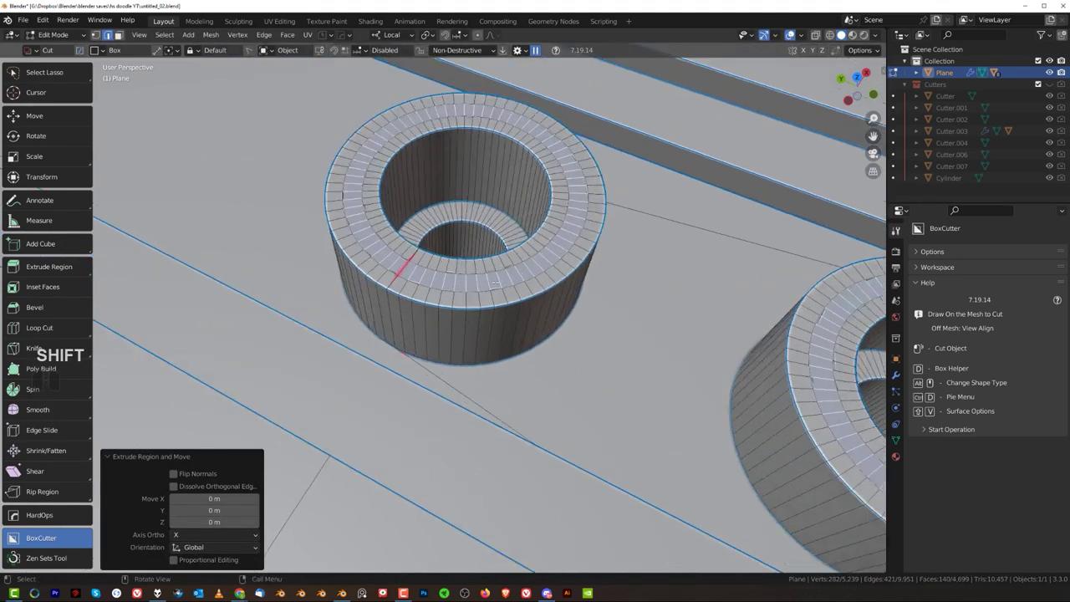
key("ctrl+z")
Clean up the unconnected topology on the ring's top face and merge the stray vertices to the last selected one.
scroll(355, 234, "up", 3)
key("Tab")
middle_click_drag(343, 200, 405, 276, "shift")
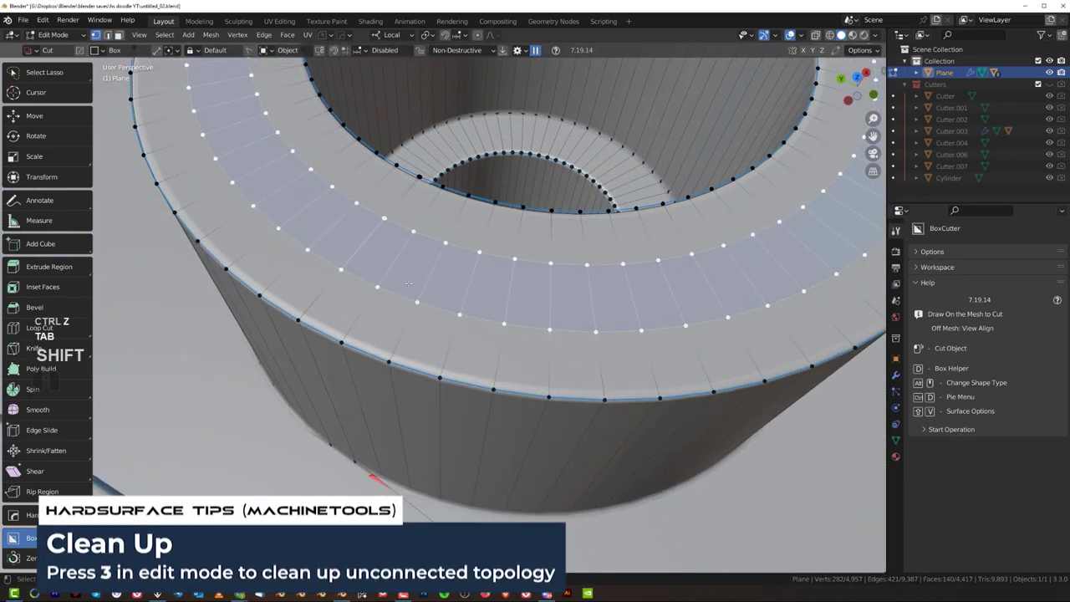
key("3")
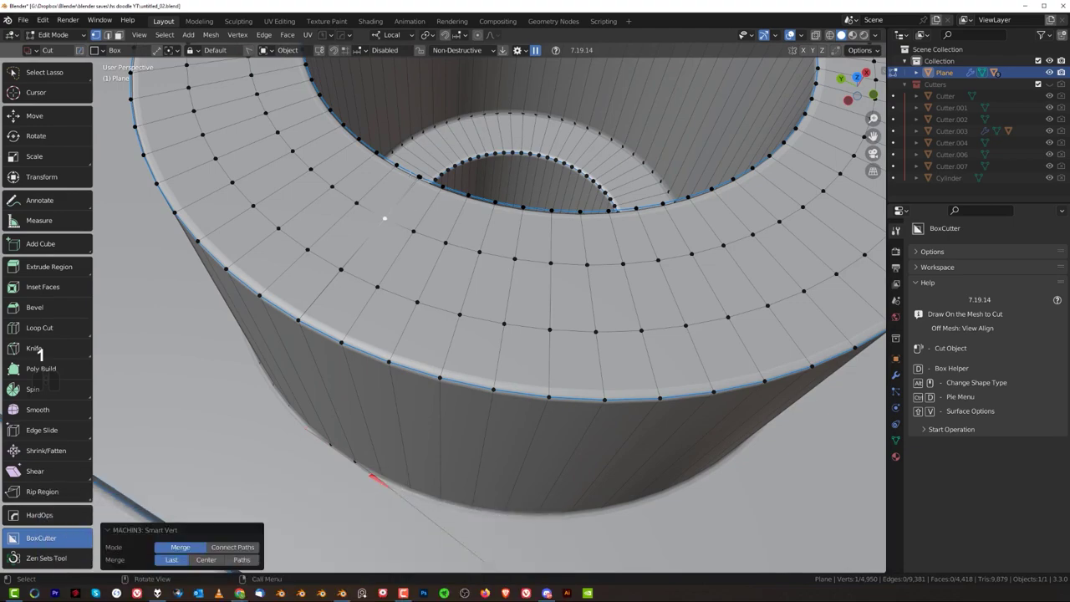
key("Tab")
left_click(525, 358, "alt")
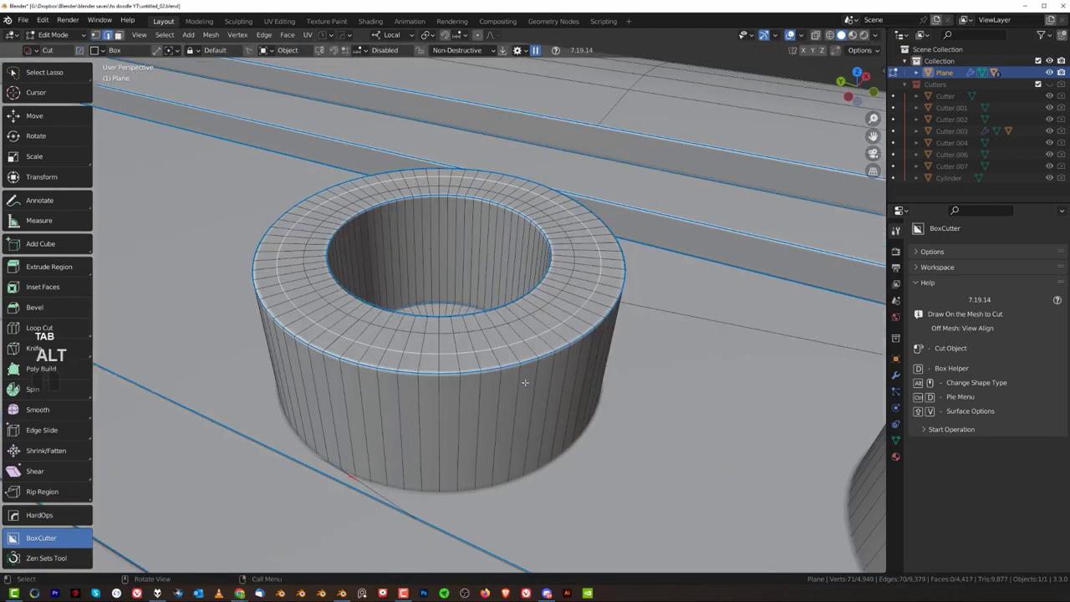
key("g")
right_click(529, 316)
Dissolve the faulty edges interrupting the loops on the ring's top face.
scroll(402, 310, "up", 3)
middle_click_drag(376, 311, 551, 318, "shift")
scroll(556, 318, "up", 2)
key("Tab")
key("Tab")
left_click(563, 360, "alt")
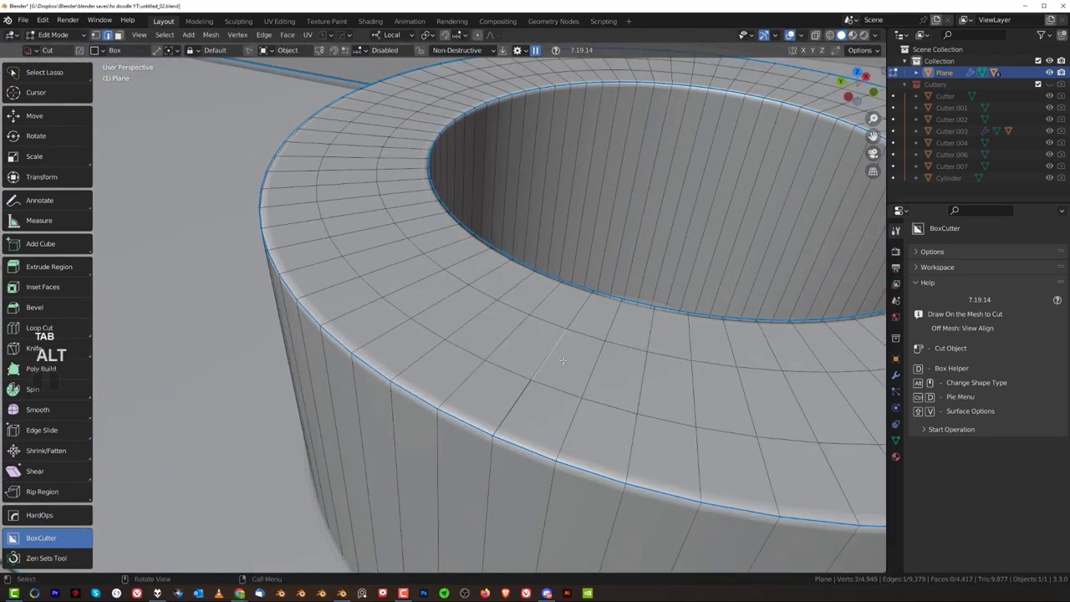
left_click(543, 386, "shift")
key("x")
left_click(588, 348)
scroll(577, 348, "down", 4)
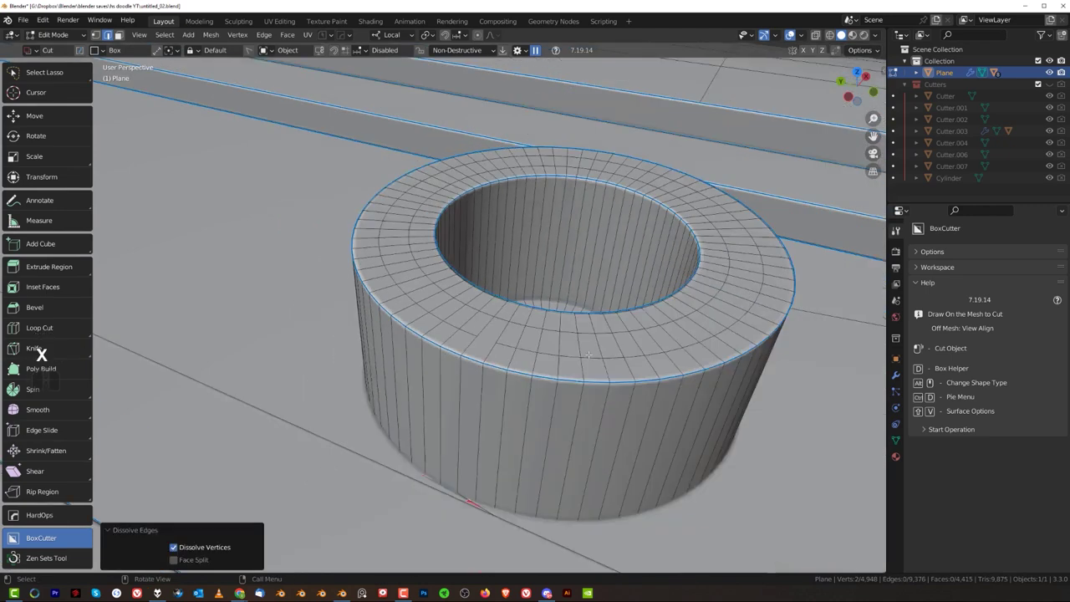
Join the two vertices at the gap in the ring's outer loop with a connecting edge.
scroll(499, 338, "up", 2)
key("Tab")
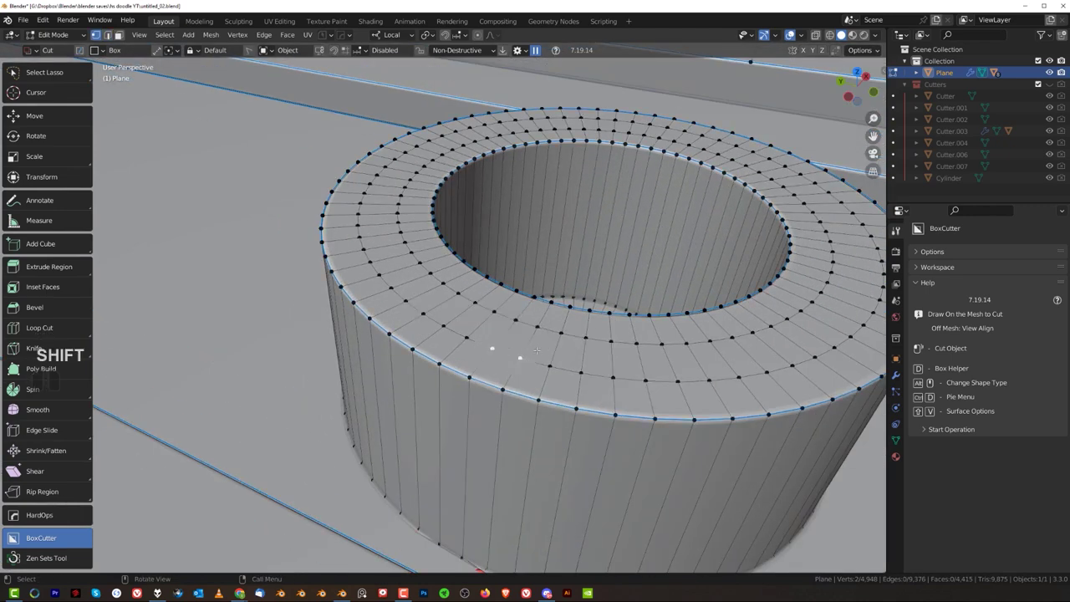
key("j")
Select the middle face loops on top of both rings and extrude them inward to form wide grooves.
scroll(537, 350, "down", 3)
key("Tab")
left_click(662, 292, "alt")
scroll(652, 335, "down", 5)
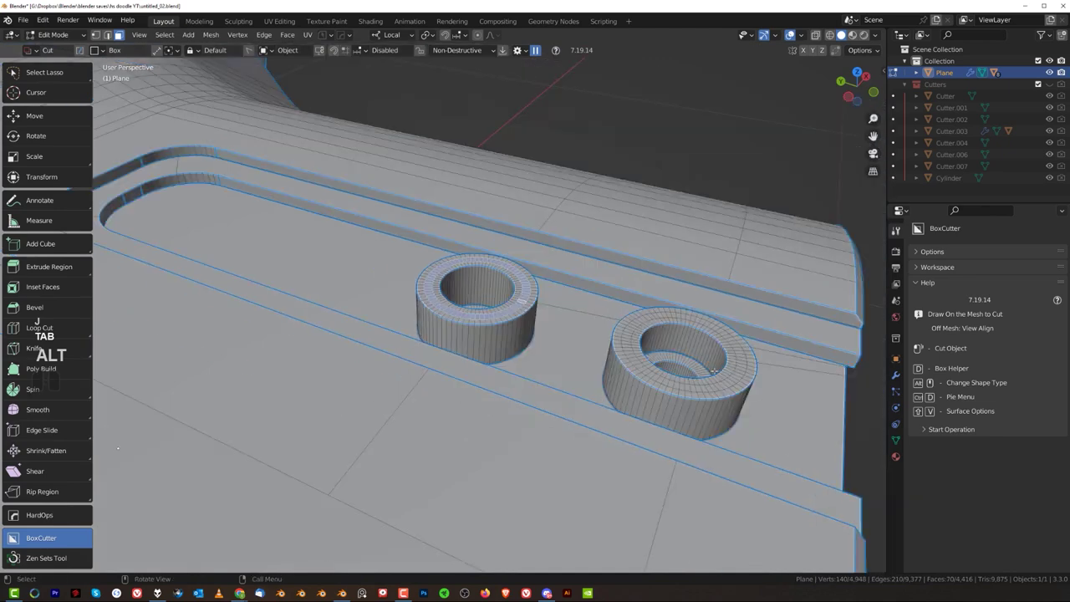
scroll(715, 372, "up", 3)
left_click(715, 325, "alt+shift")
key("ctrl+z")
left_click(726, 332, "alt+shift")
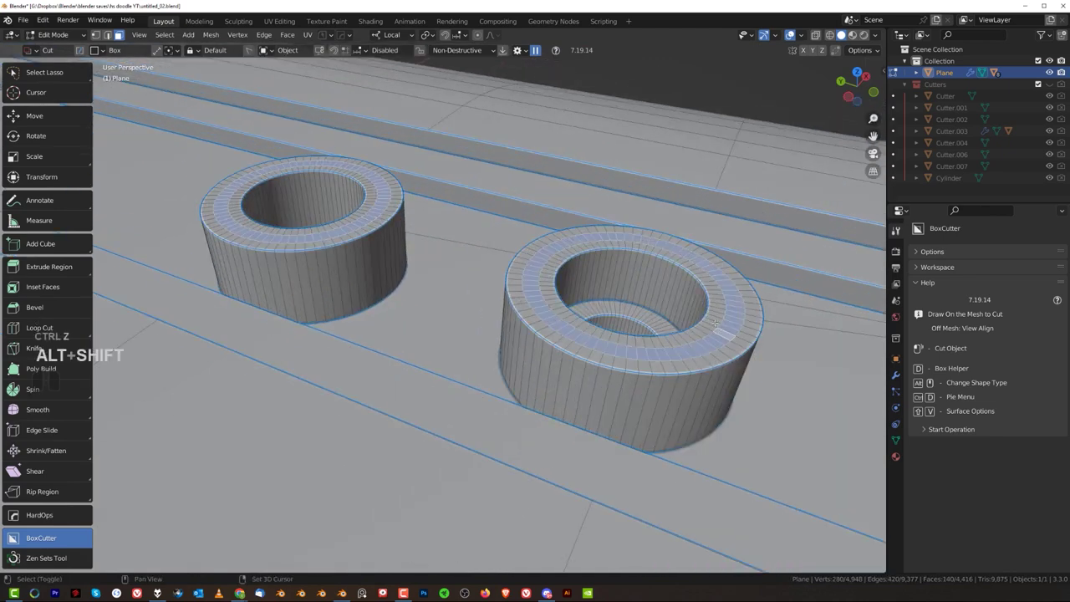
scroll(726, 333, "up", 2)
key("e")
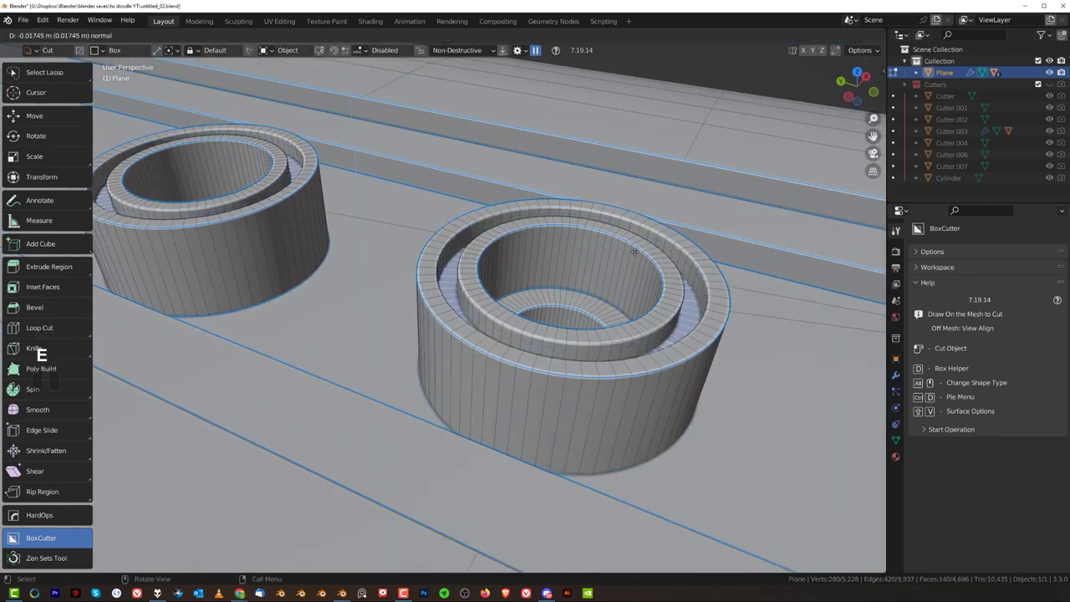
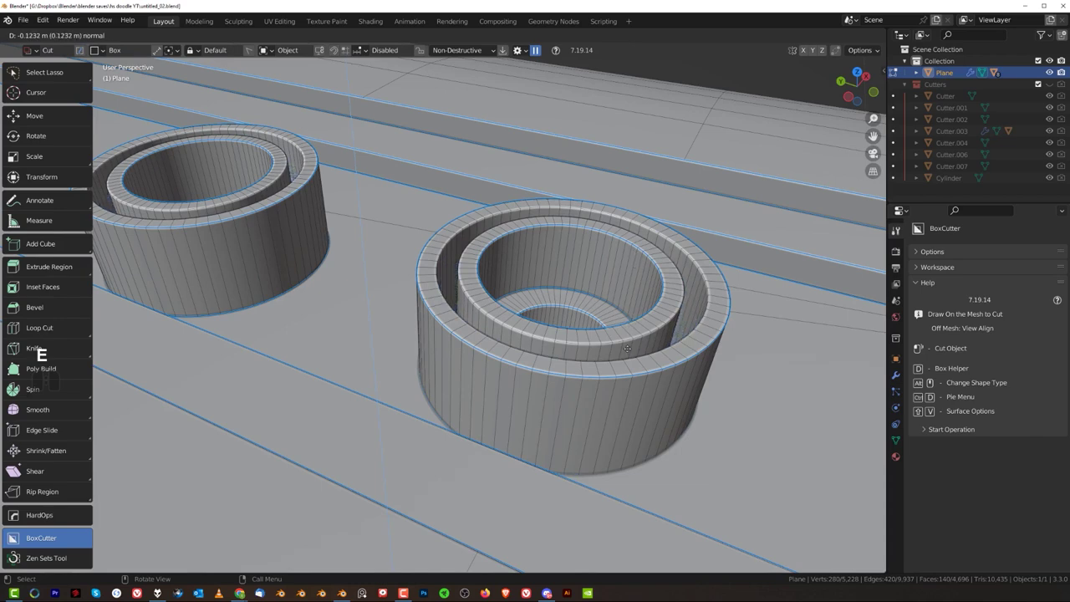
left_click(642, 244)
Inspect the wide grooves on the whole model and undo their extrusion.
key("Tab")
scroll(576, 187, "down", 7)
mouse_move(576, 186)
middle_mouse_down()
mouse_move(482, 320)
mouse_move(370, 324)
mouse_move(509, 265)
mouse_move(492, 229)
mouse_move(474, 226)
mouse_move(574, 344)
mouse_move(623, 376)
mouse_move(619, 196)
mouse_move(557, 223)
mouse_move(568, 198)
middle_mouse_up()
scroll(509, 266, "down", 3)
scroll(573, 345, "up", 3)
scroll(574, 345, "up", 1)
key("ctrl+z")
key("ctrl+z")
Add a centred loop cut along the middle band on top of both rings.
scroll(619, 196, "up", 4)
scroll(557, 223, "up", 2)
scroll(568, 198, "up", 2)
key("ctrl+r")
left_click(566, 333)
right_click(566, 333)
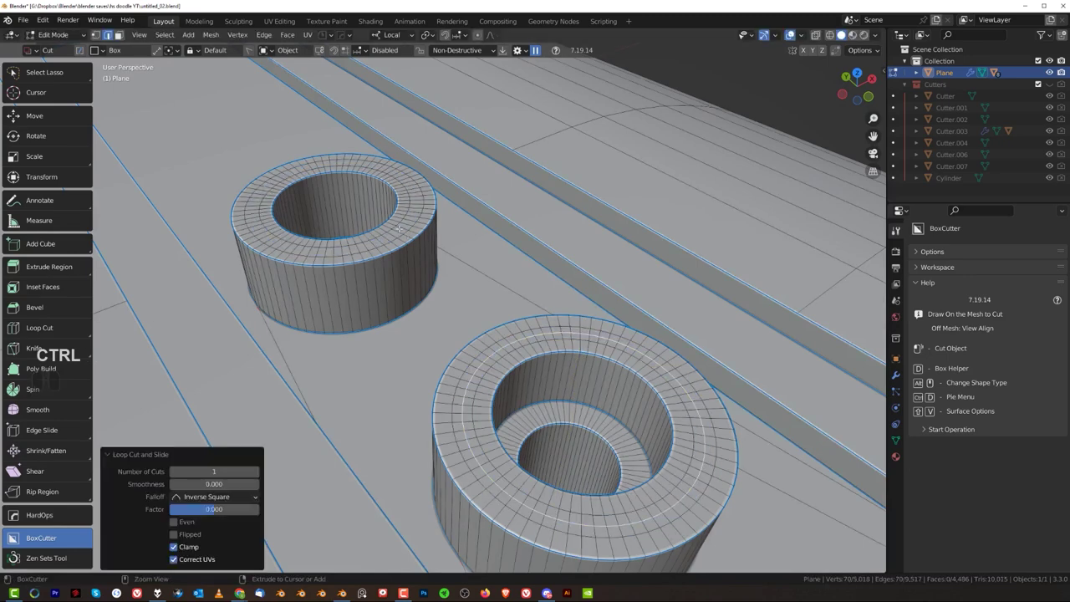
scroll(468, 288, "up", 2)
Select the narrow face loop on top of both rings and extrude it by -0.011289 m to form thin grooves.
key("3")
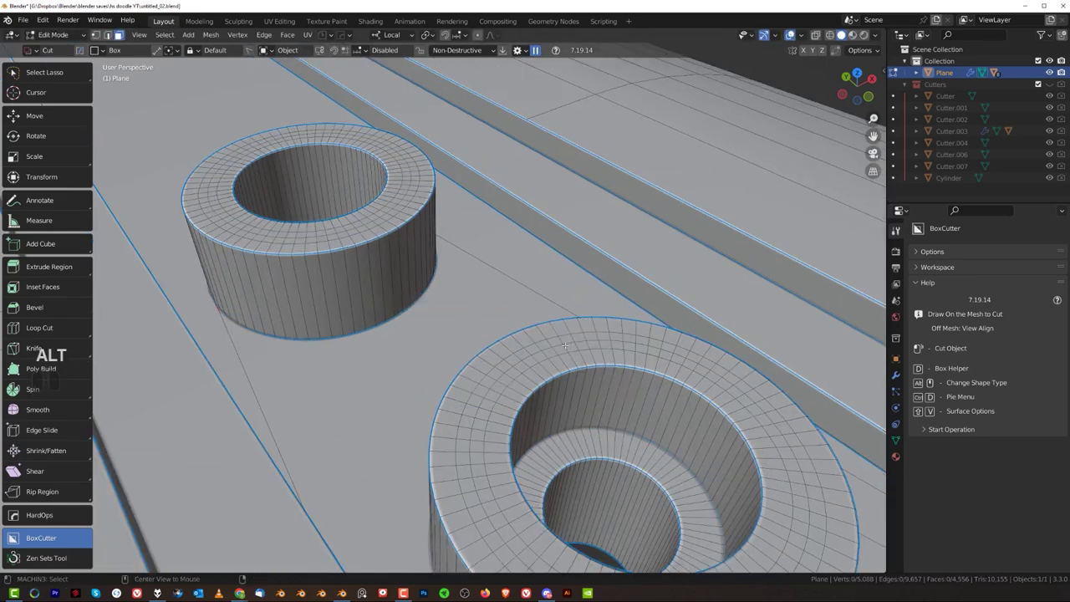
left_click(556, 340, "alt")
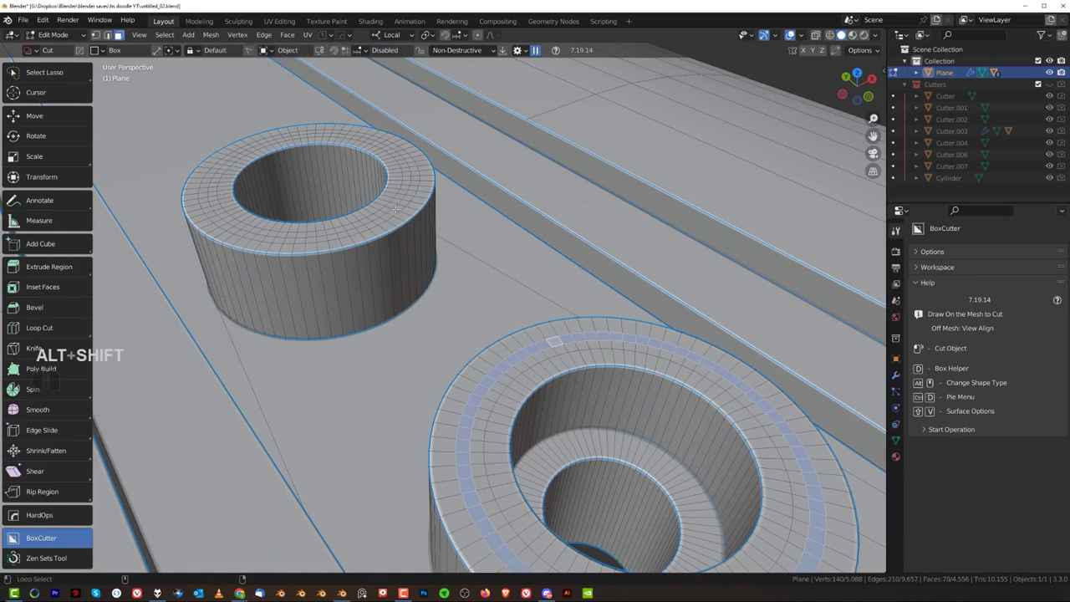
left_click(395, 209, "alt+shift")
key("e")
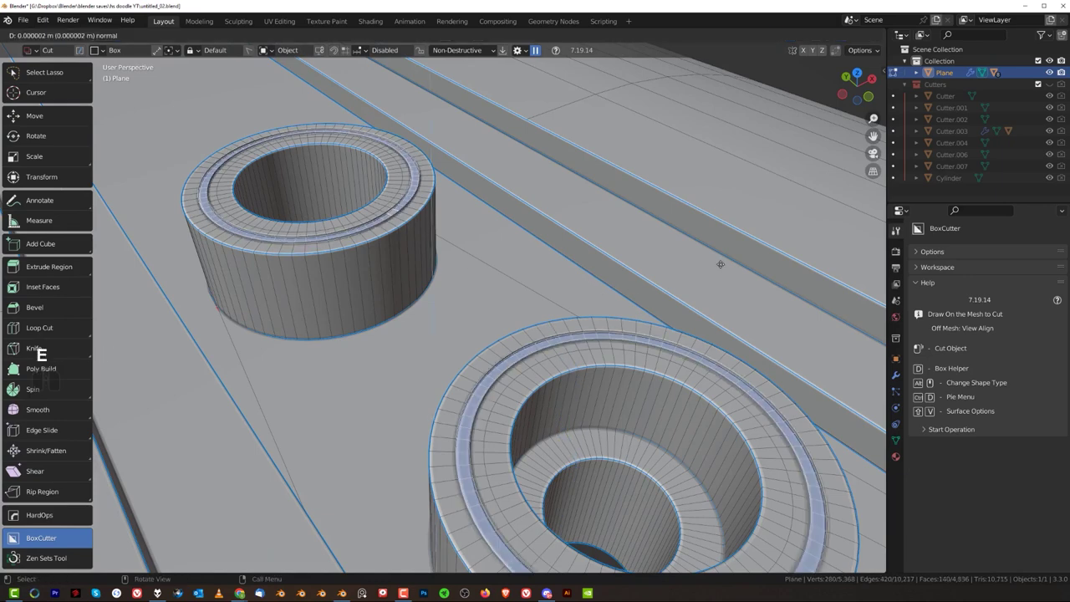
left_click(711, 276)
Inspect the thin grooves on the mirrored model in Object Mode and undo their extrusion.
key("Tab")
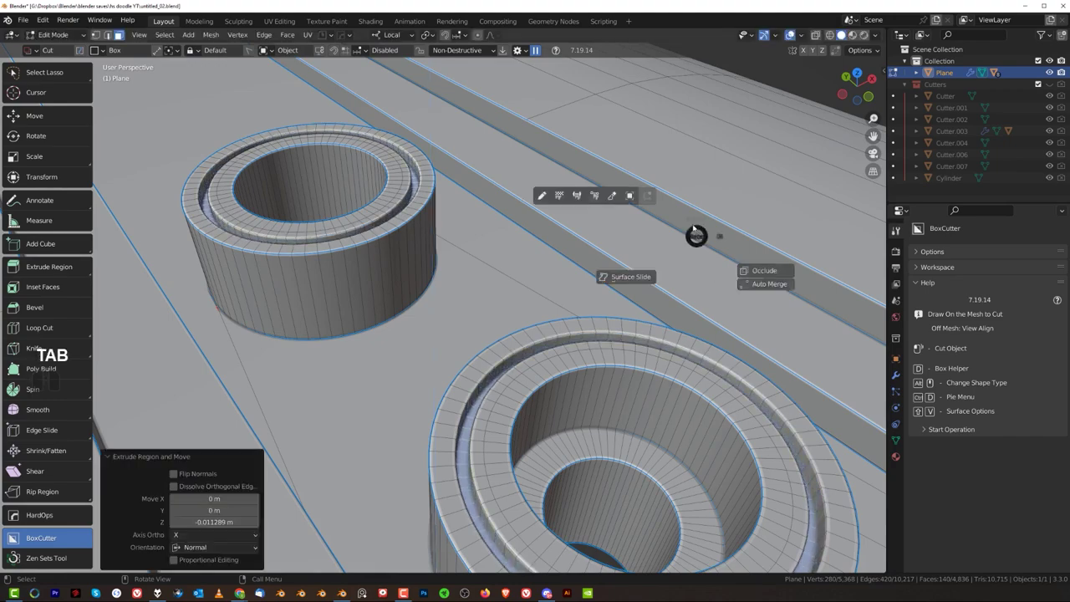
scroll(616, 209, "down", 12)
middle_click_drag(615, 210, 540, 235)
scroll(588, 307, "down", 2)
scroll(583, 329, "up", 4)
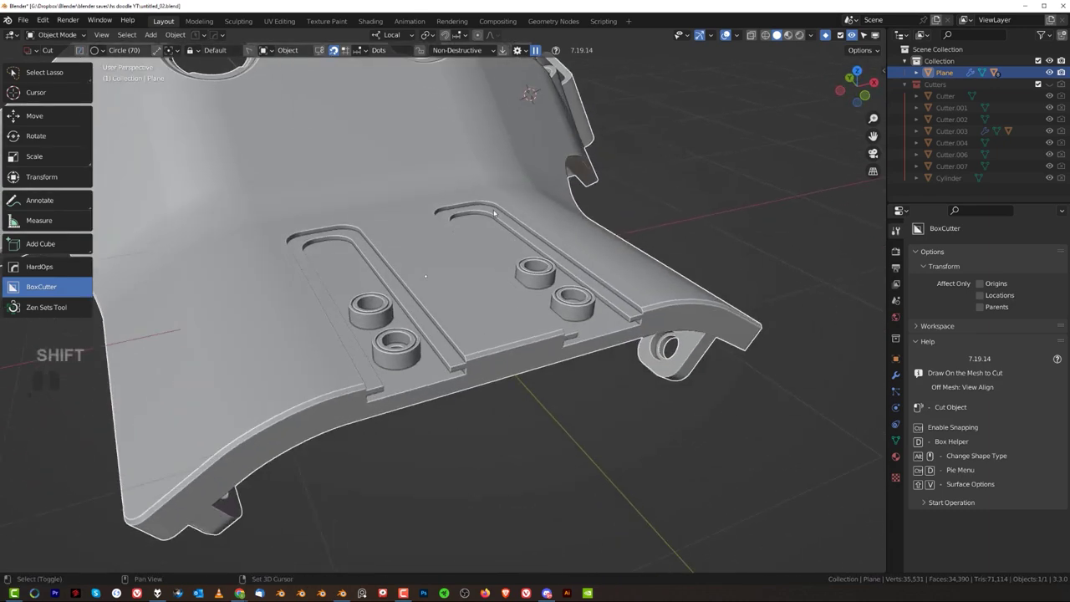
scroll(540, 234, "up", 2)
key("ctrl+z")
middle_click_drag(417, 260, 251, 226)
key("ctrl+z")
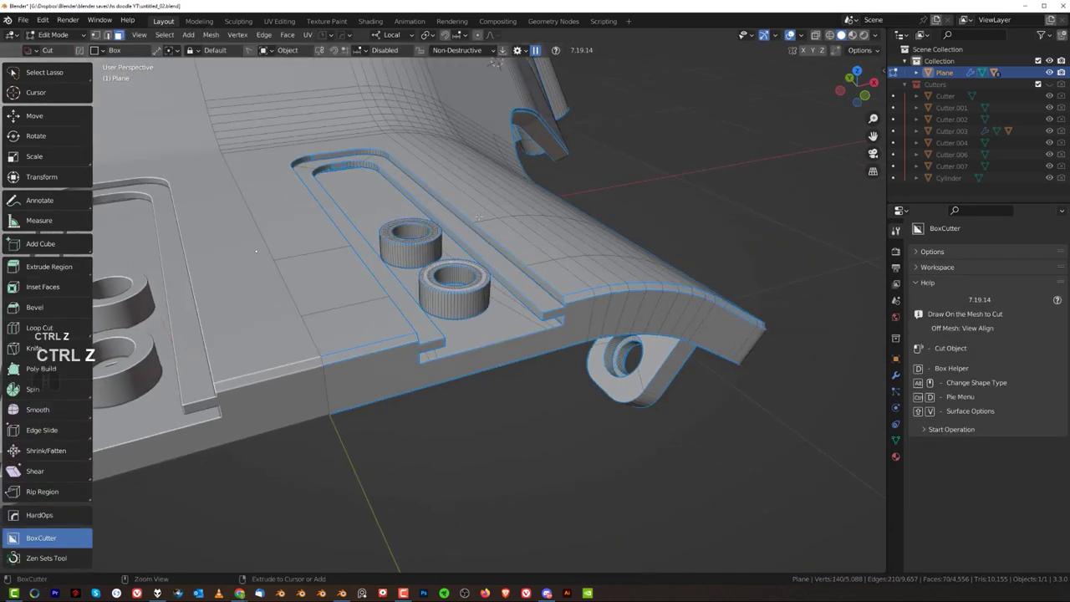
Examine the loops and connecting edges around the ring bases on the slot floor.
scroll(140, 216, "up", 4)
scroll(484, 218, "up", 3)
key("Tab")
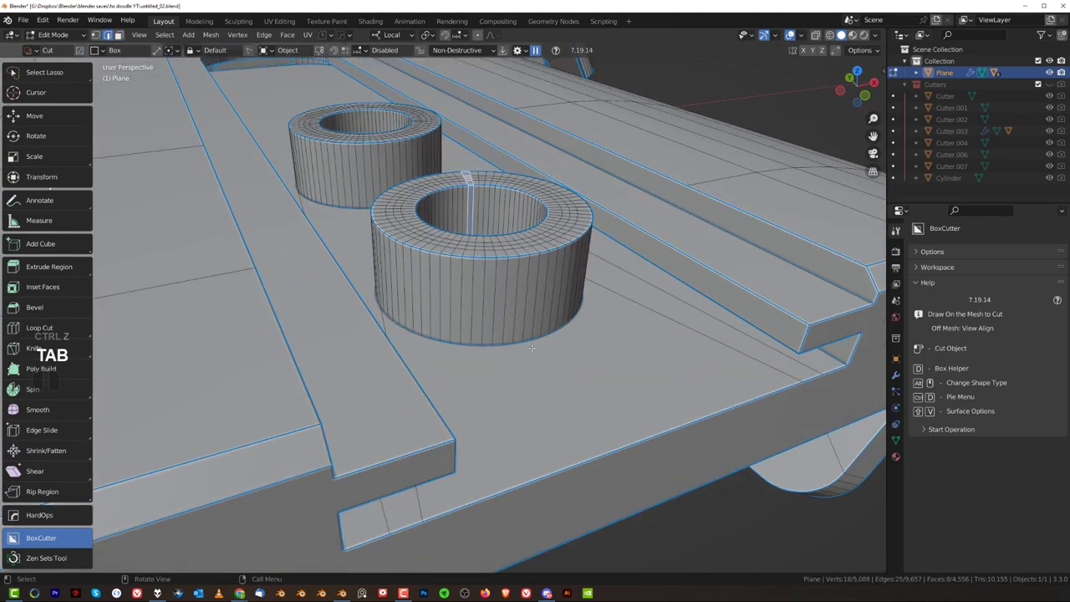
middle_click_drag(536, 350, 526, 326)
left_click(465, 358, "alt+shift")
left_click(496, 189, "alt+shift")
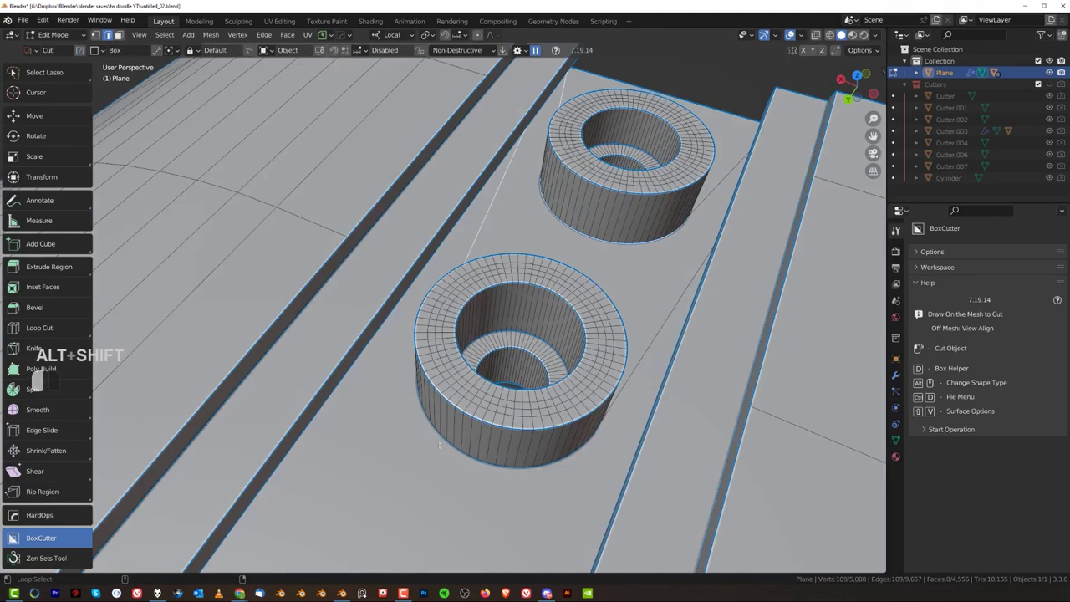
middle_click_drag(659, 234, 322, 356)
key("Tab")
middle_click_drag(602, 363, 465, 309, "shift")
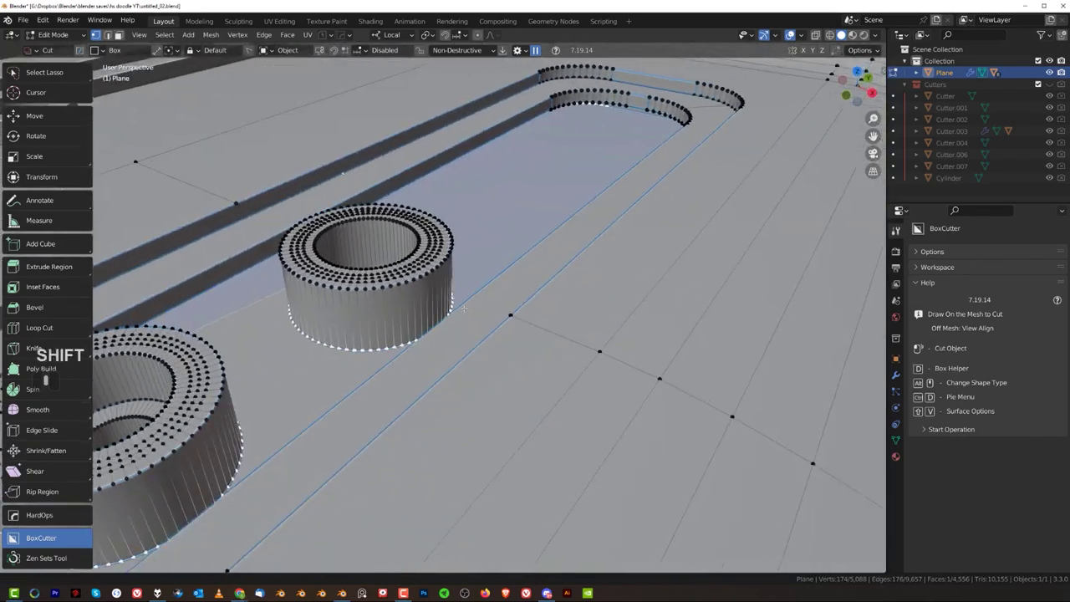
Join facing base vertices of the two rings with an edge and dissolve the diagonal edge on one side.
middle_click_drag(272, 337, 224, 378)
key("k")
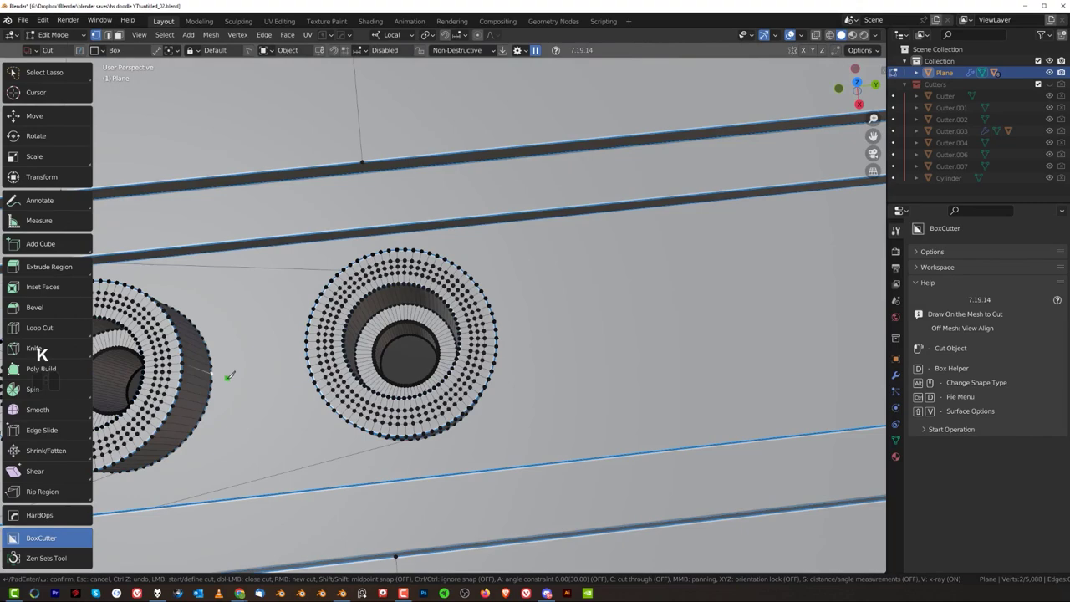
key("Escape")
key("j")
middle_click_drag(239, 374, 311, 337)
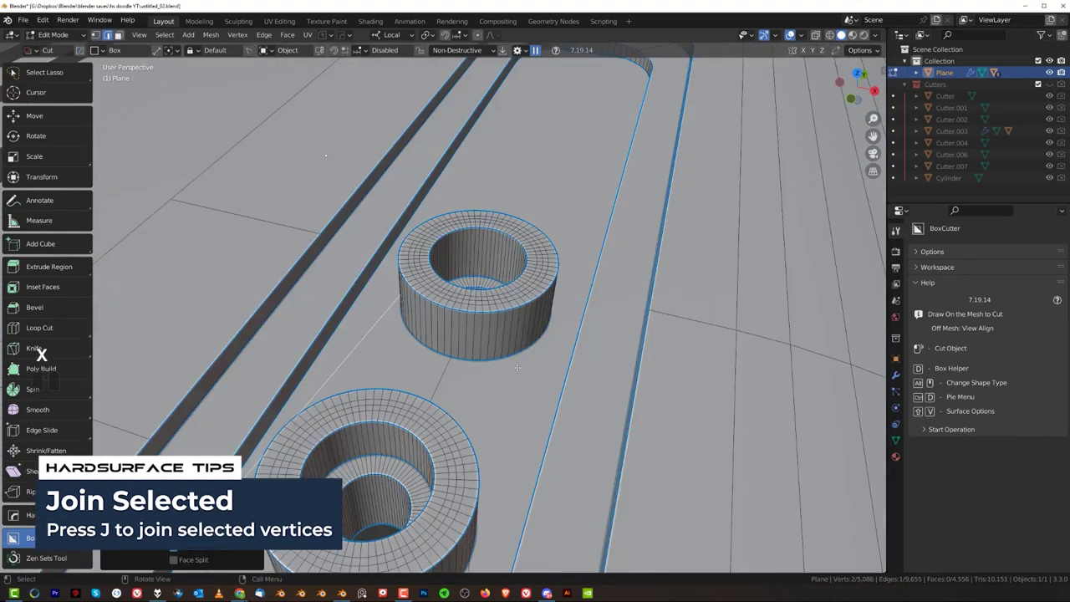
Join a second pair of facing base vertices between the two rings with a parallel edge.
scroll(519, 368, "up", 3)
key("1")
left_click(485, 402)
middle_click_drag(485, 402, 353, 458)
key("j")
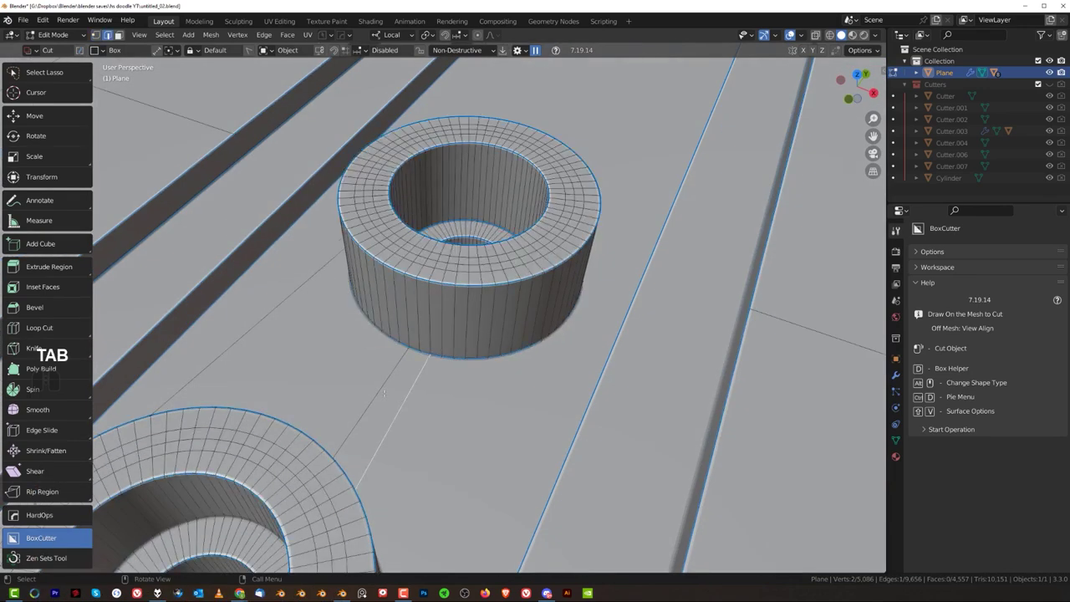
Dissolve the remaining outer edge running between the two ring bases along the slot wall.
left_click(313, 323)
key("x")
left_click(313, 322)
scroll(313, 323, "down", 4)
middle_click_drag(313, 323, 459, 261, "shift")
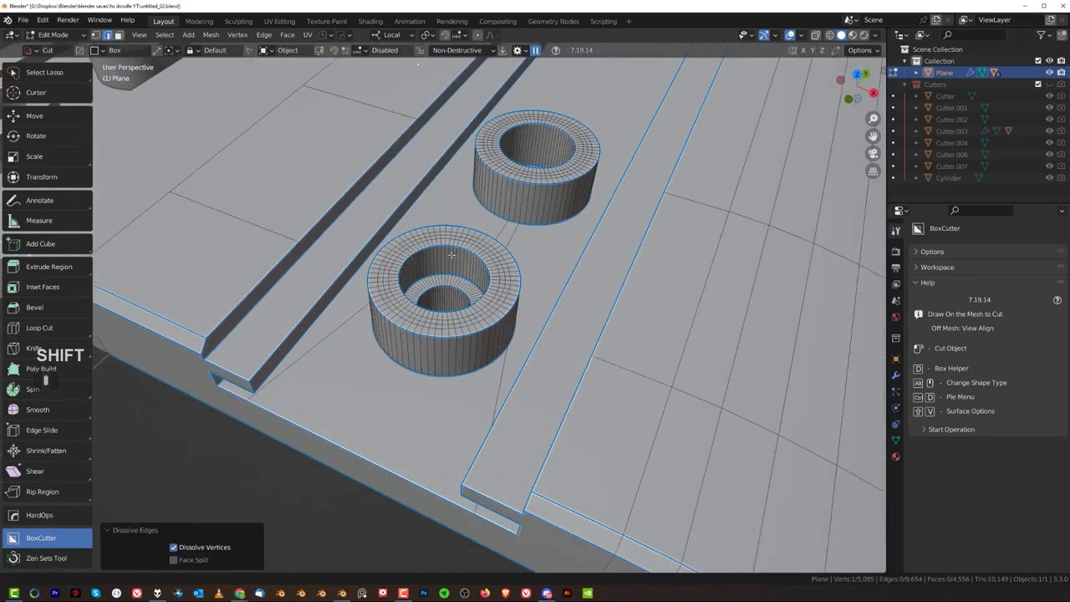
scroll(460, 262, "up", 1)
left_click(503, 406)
key("x")
left_click(503, 406)
Knife two edges from the front edge of the slot floor to the base of the front ring.
middle_click_drag(347, 454, 493, 341, "shift")
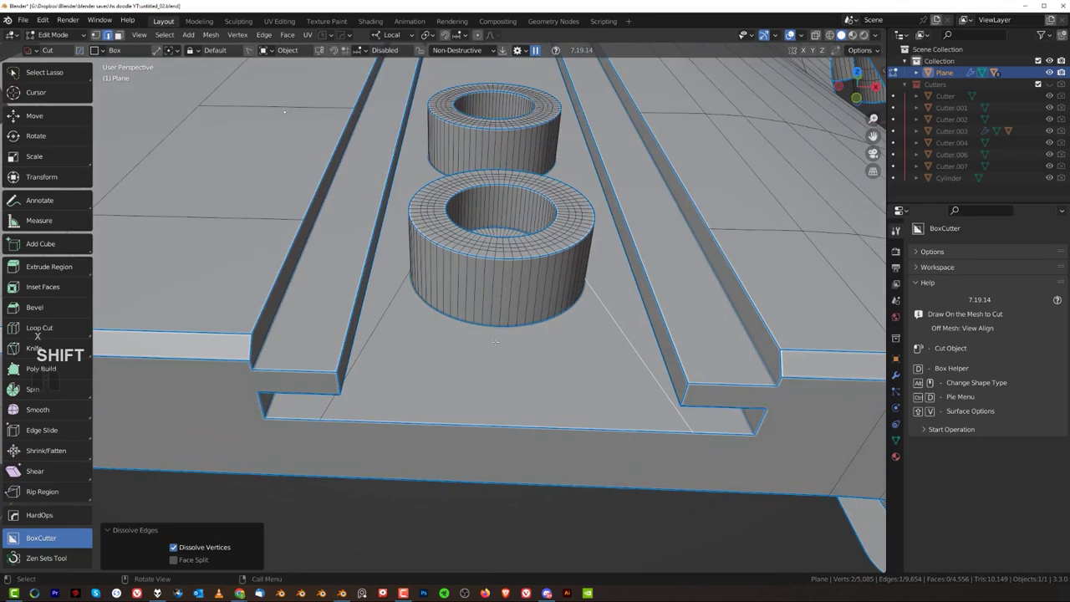
key("k")
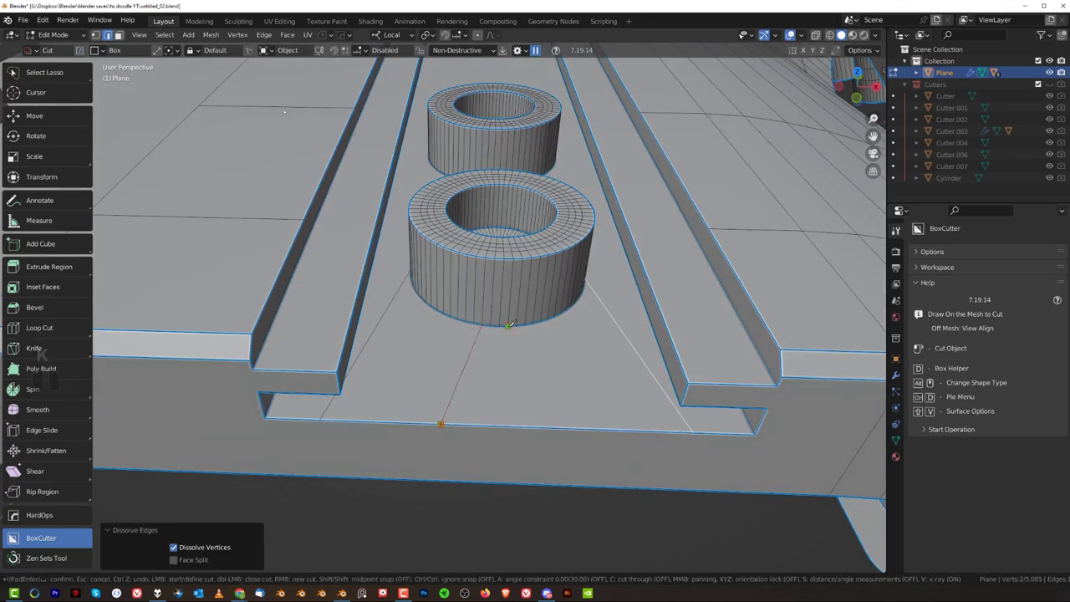
left_click(521, 427)
key("space")
key("q")
key("Tab")
left_click(631, 338)
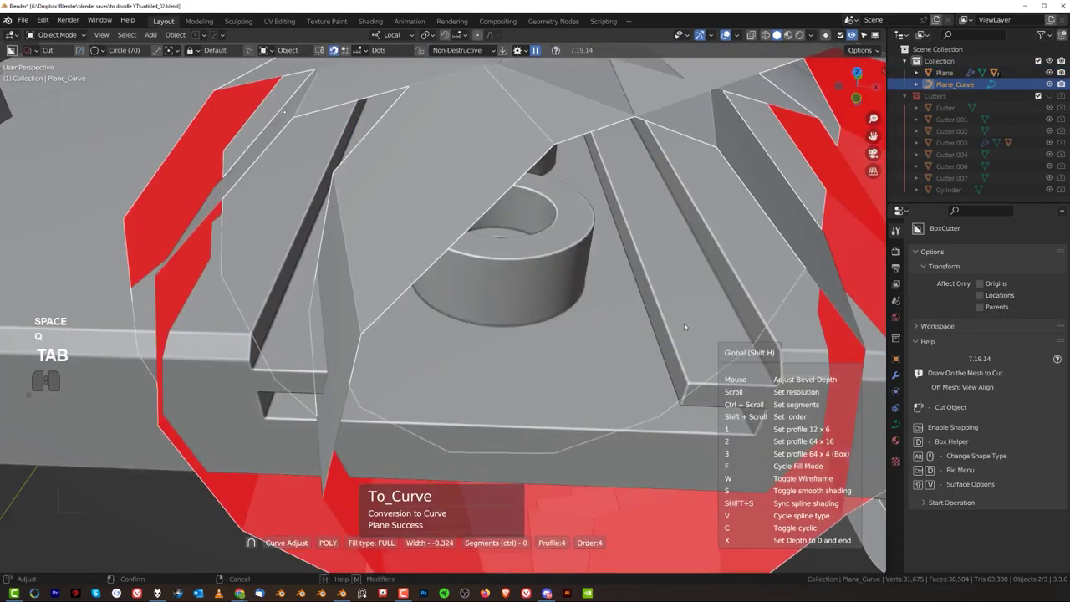
right_click(632, 316)
key("ctrl+z")
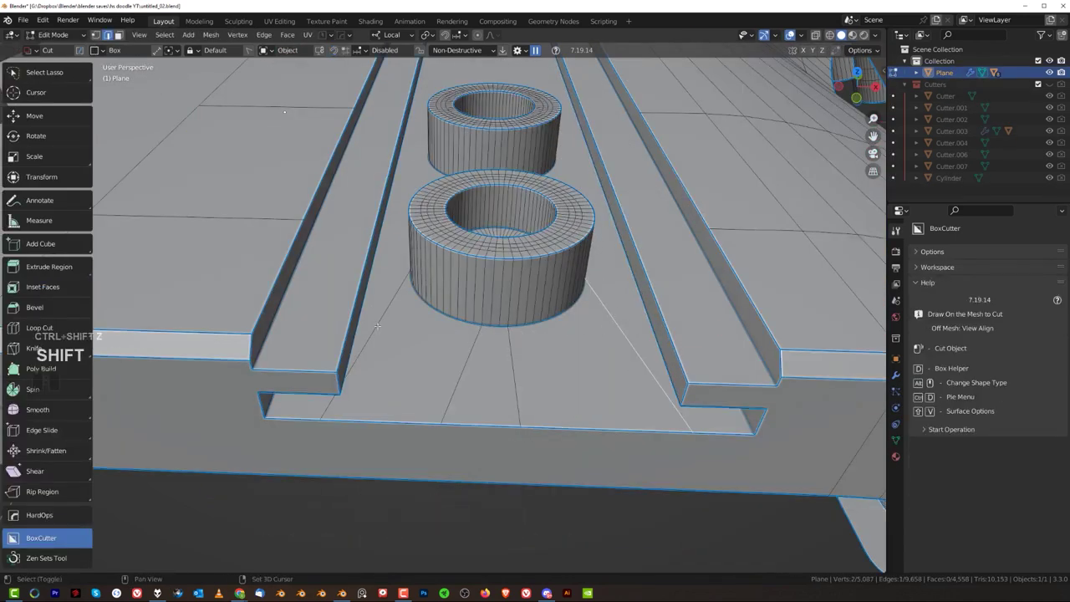
Dissolve the two diagonal edges running from the front ring's base to the slot's front corners.
key("x")
left_click(611, 325)
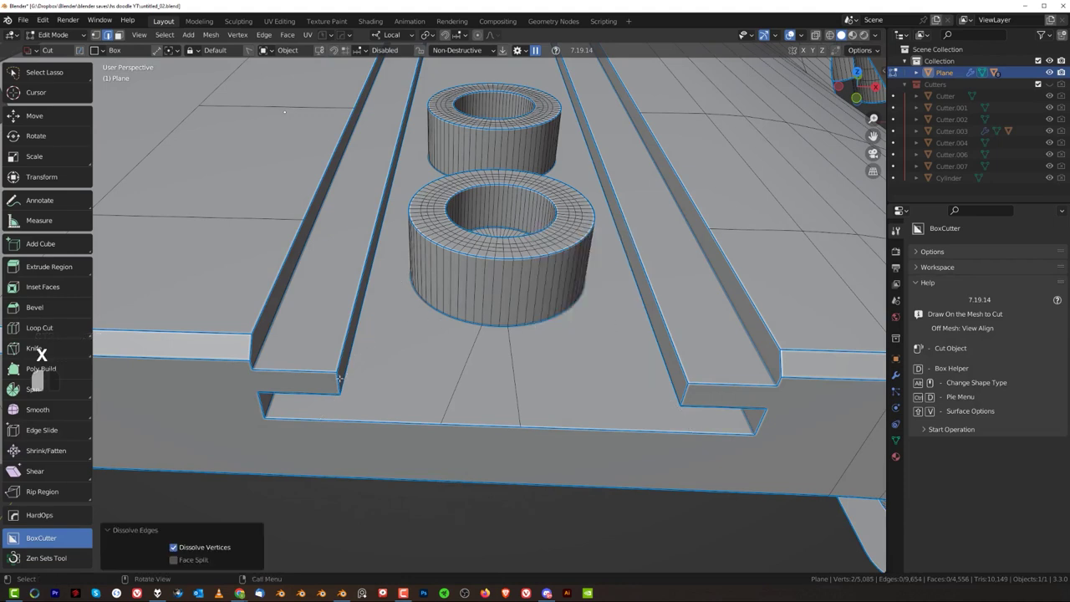
Bevel the two front corner edges of the slot lips with a width of 0.0527 m.
left_click(681, 383, "shift")
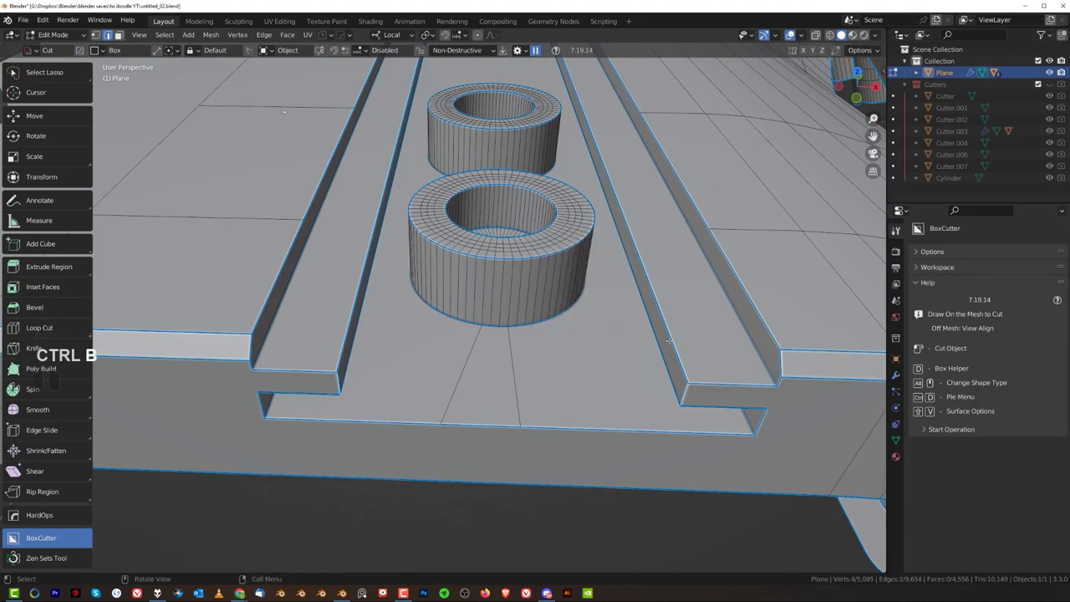
key("ctrl+b")
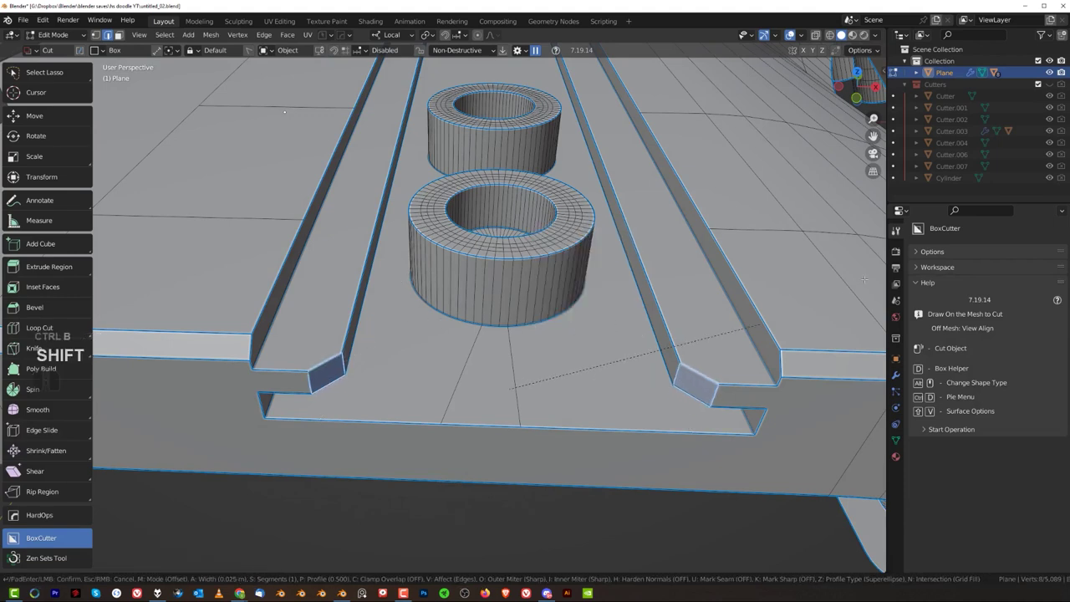
left_click(299, 257)
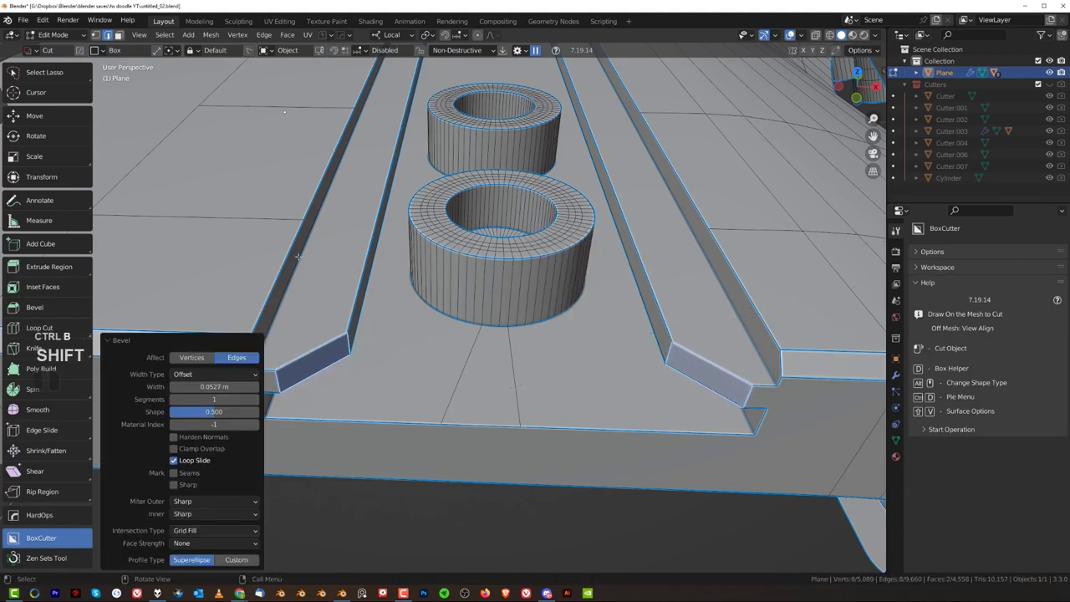
Select the edge loops around the outer bases of both rings.
left_click(538, 324, "alt")
middle_click_drag(500, 326, 542, 353)
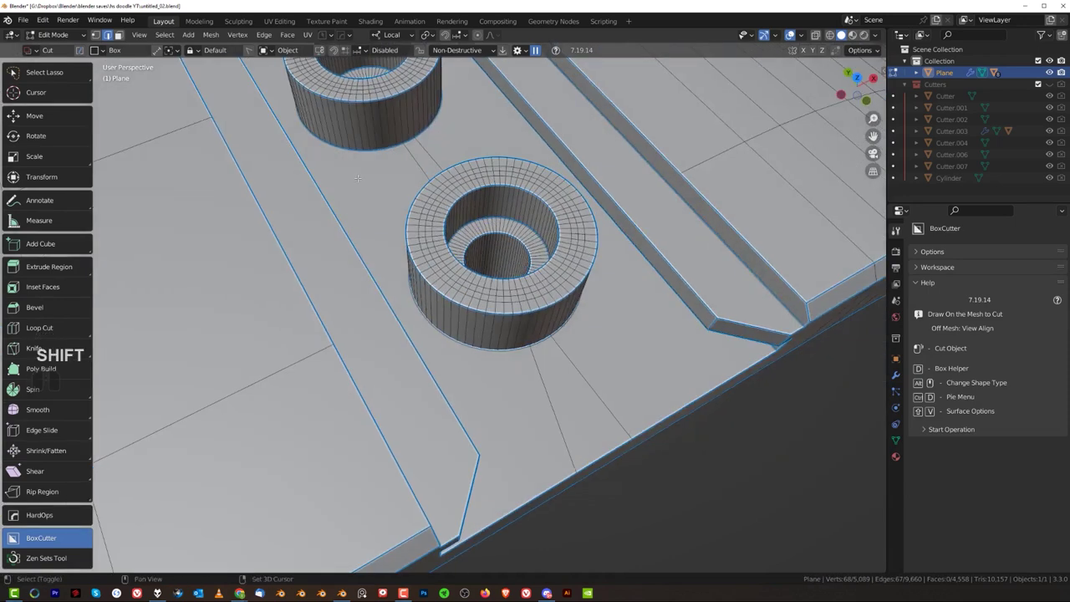
middle_click_drag(452, 180, 589, 150)
key("ctrl+b")
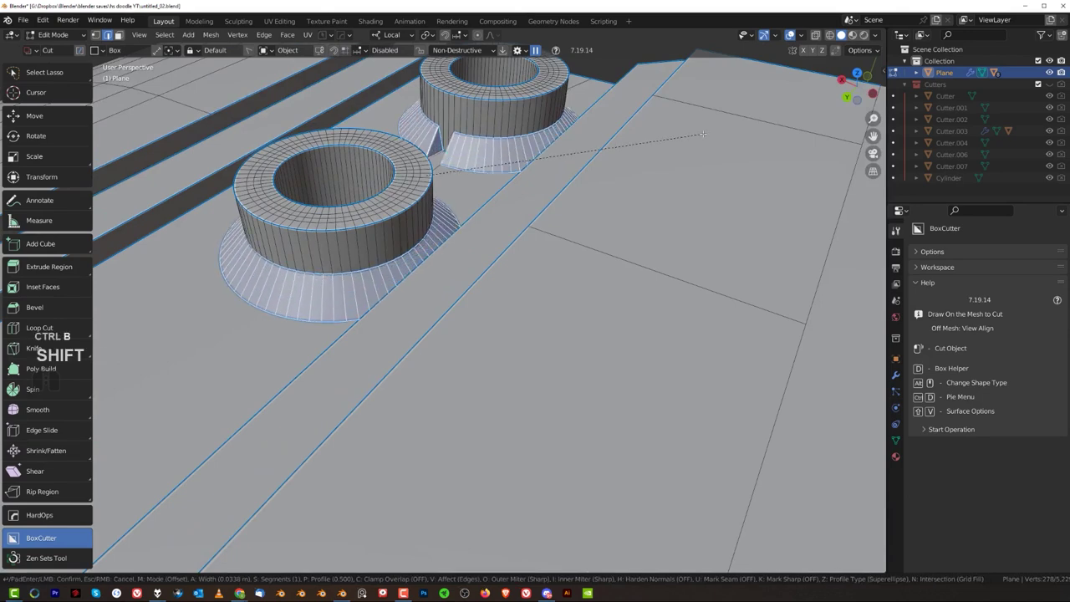
right_click(704, 135)
middle_click_drag(439, 155, 492, 231, "shift")
scroll(492, 230, "up", 2)
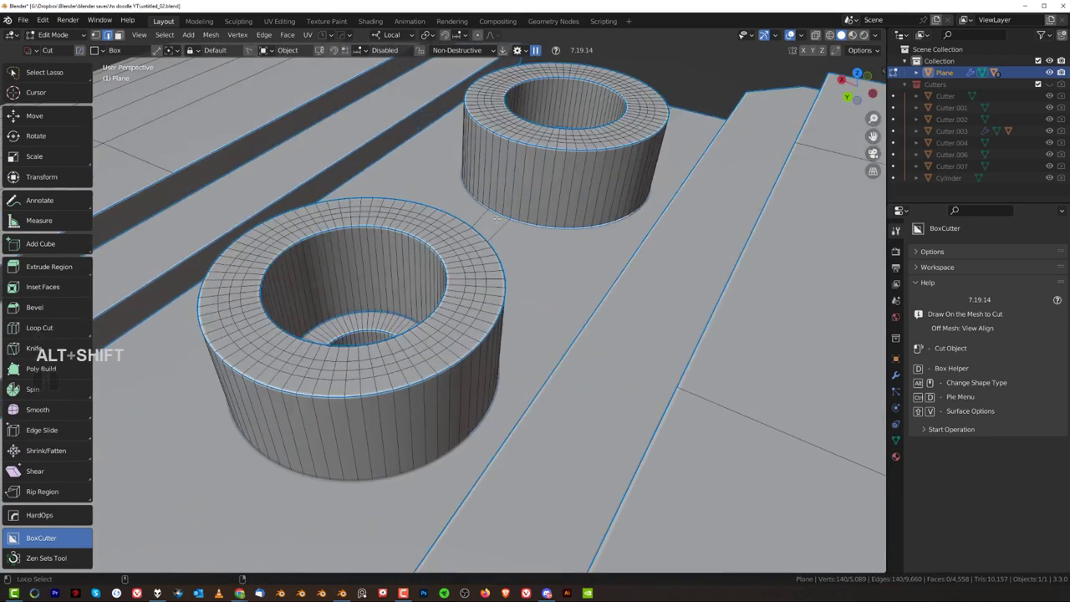
key("ctrl+b")
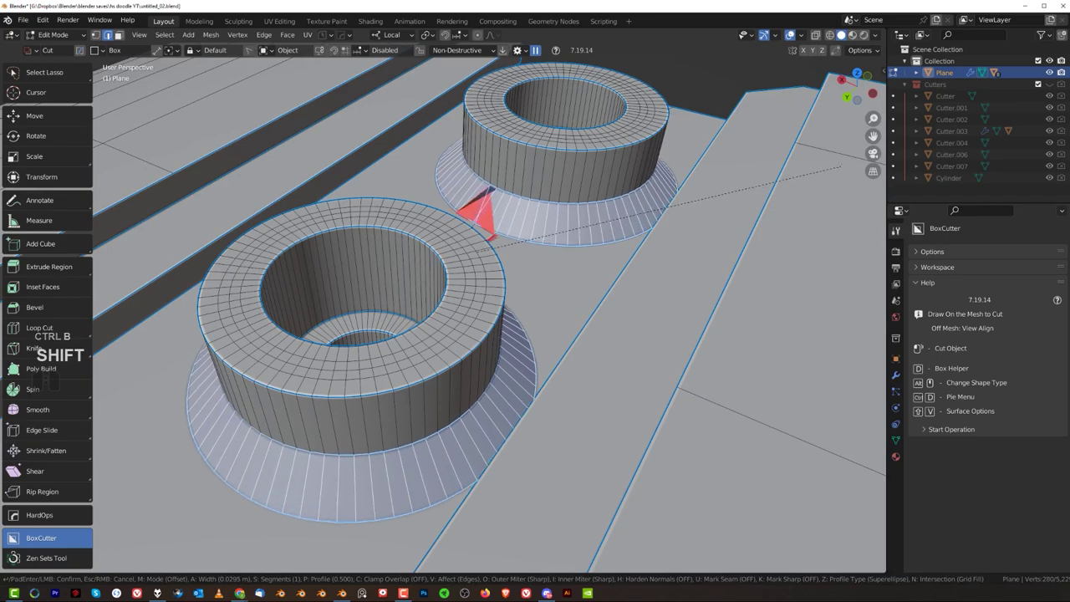
right_click(576, 212)
Bevel the base edge loops of both rings with a width of 0.0186 m, one segment and Loop Slide disabled.
middle_click_drag(577, 212, 606, 227, "shift")
scroll(605, 227, "up", 4)
key("ctrl+b")
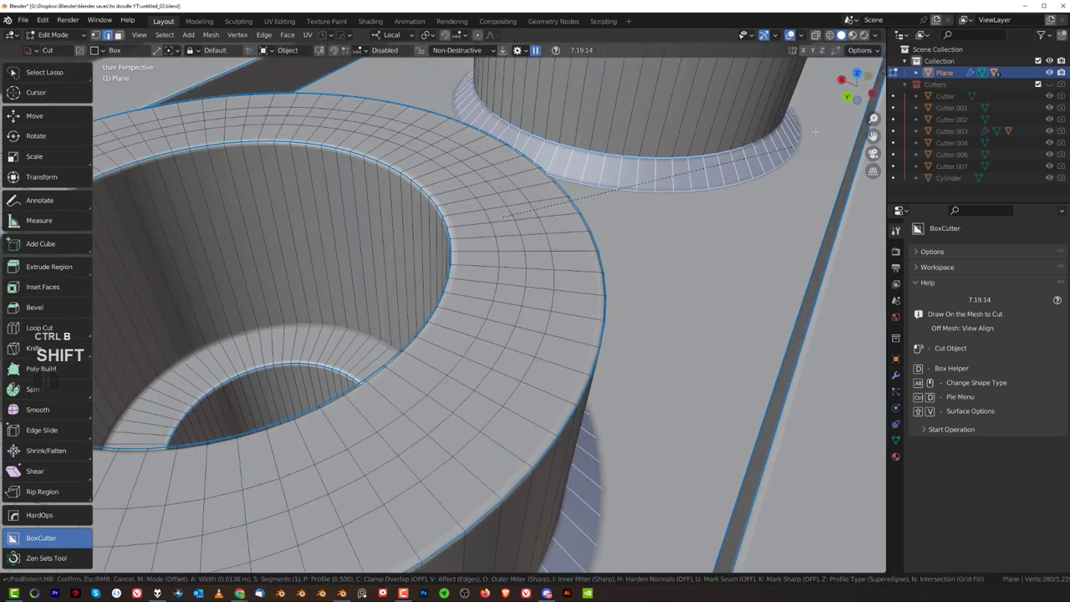
left_click(869, 94)
scroll(635, 243, "down", 4)
middle_click_drag(577, 251, 535, 306)
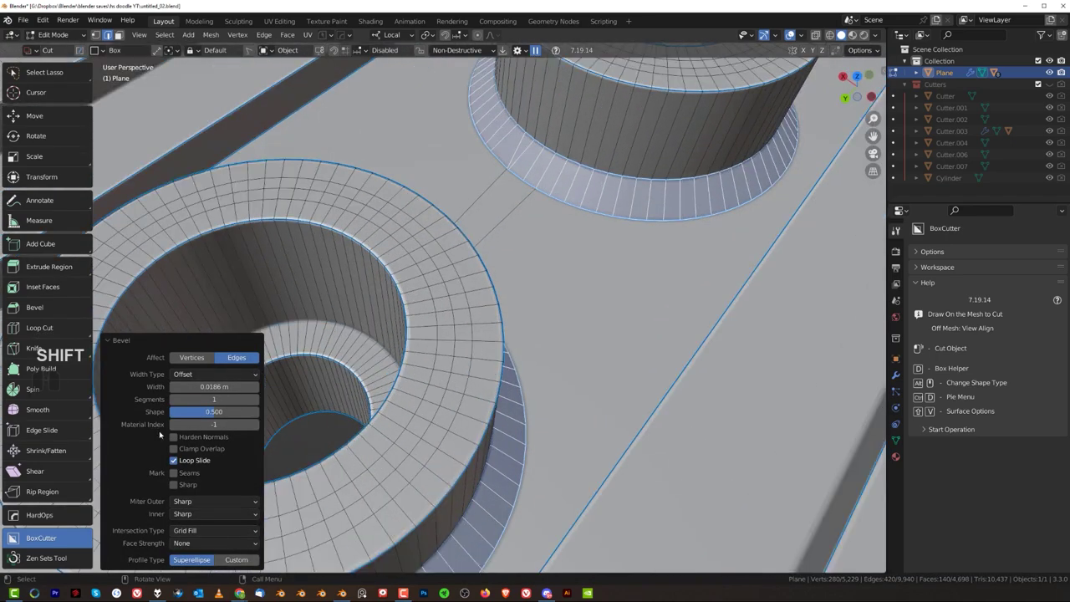
scroll(402, 311, "down", 10)
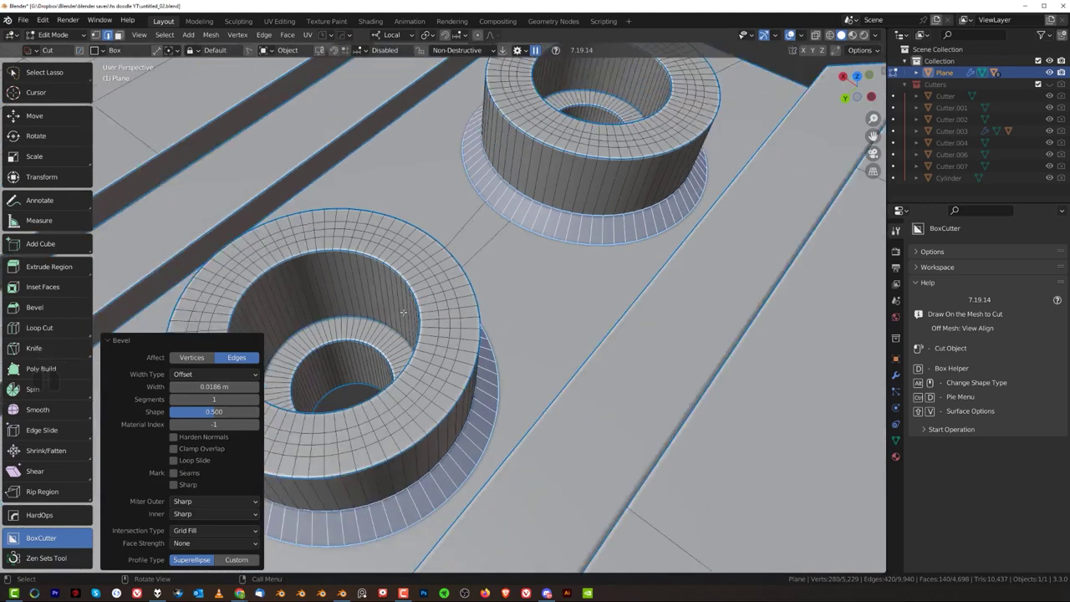
Mirror the mesh so the slot corner chamfers and ring base bevels carry over to the opposite side.
middle_click_drag(630, 210, 213, 205)
key("alt+x")
key("Tab")
scroll(399, 306, "down", 3)
scroll(394, 196, "down", 5)
scroll(473, 359, "up", 2)
scroll(448, 253, "down", 2)
scroll(452, 276, "up", 3)
scroll(213, 204, "up", 3)
Bevel the outer top rims of both rings into narrow chamfers.
key("Tab")
scroll(213, 205, "up", 3)
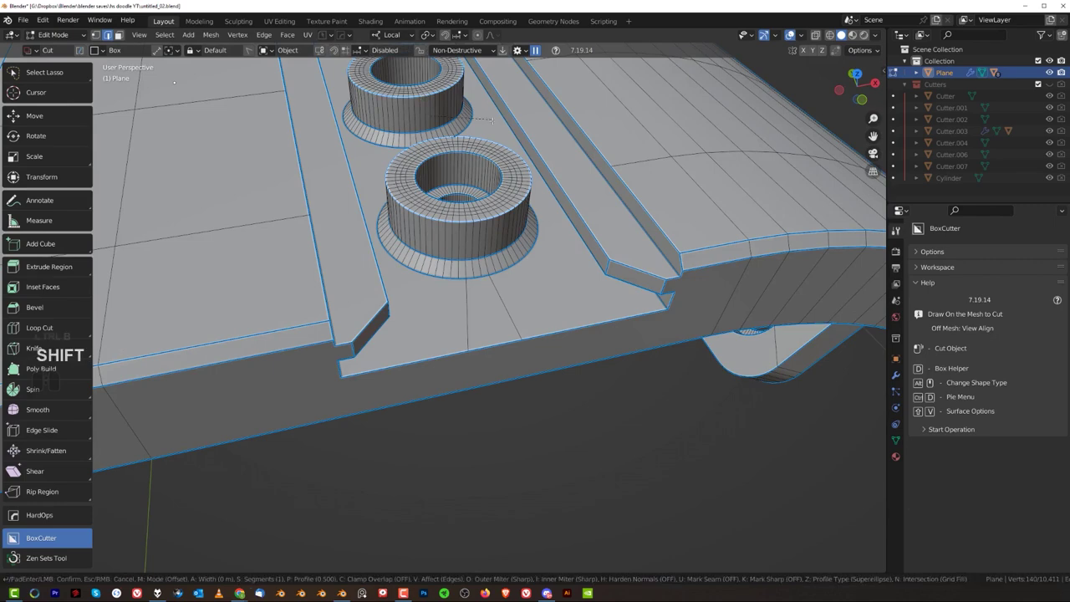
key("ctrl+b")
left_click(498, 103, "shift")
key("Tab")
scroll(360, 234, "down", 6)
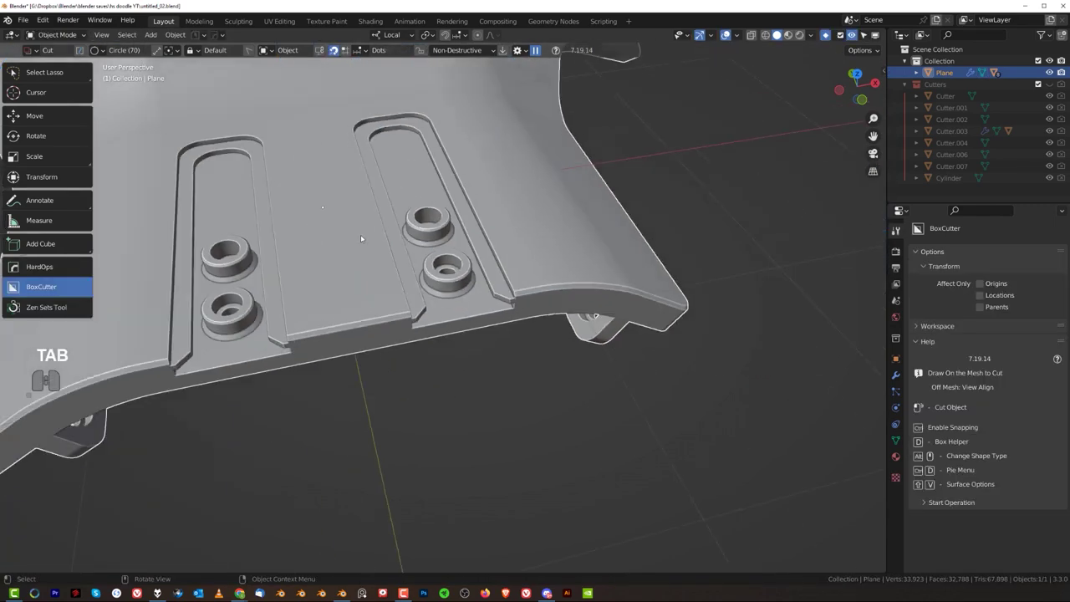
Mirror the mesh again to copy the chamfered ring rims to the opposite slot.
key("Tab")
key("alt+x")
key("Tab")
scroll(452, 288, "up", 9)
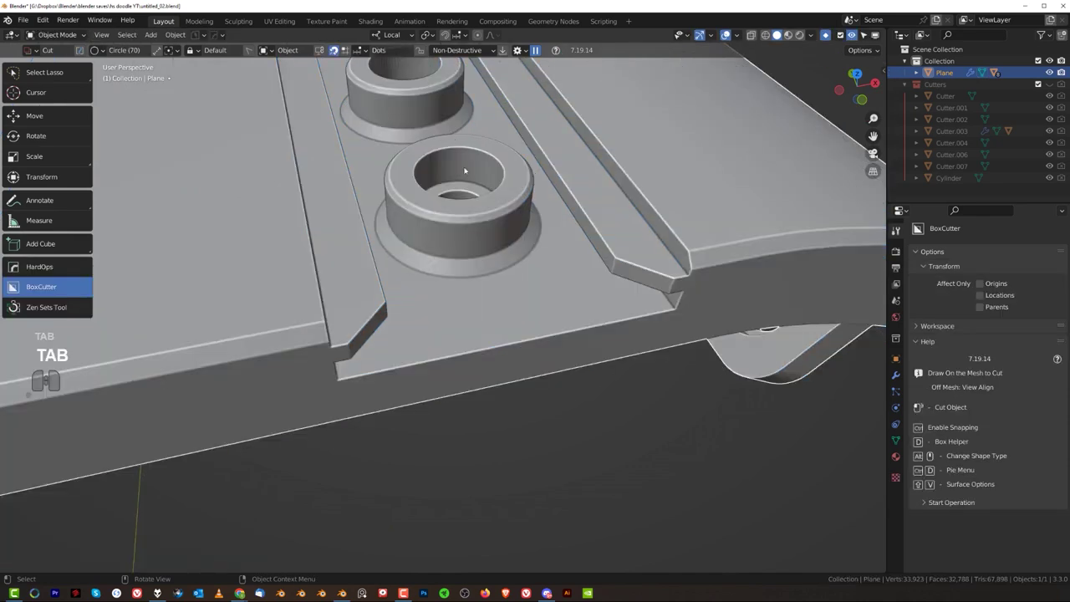
Adjust the width of the panel's bevel modifier, judging it on the front ring.
middle_click_drag(466, 276, 465, 385, "shift")
scroll(468, 311, "up", 1)
key("q")
left_click(461, 325)
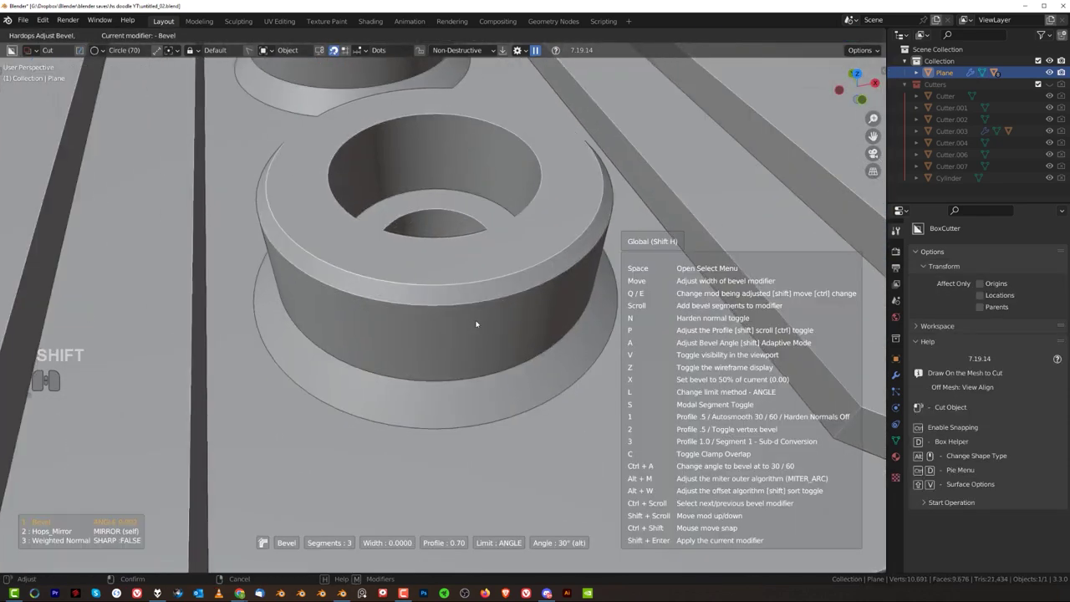
left_click(471, 321)
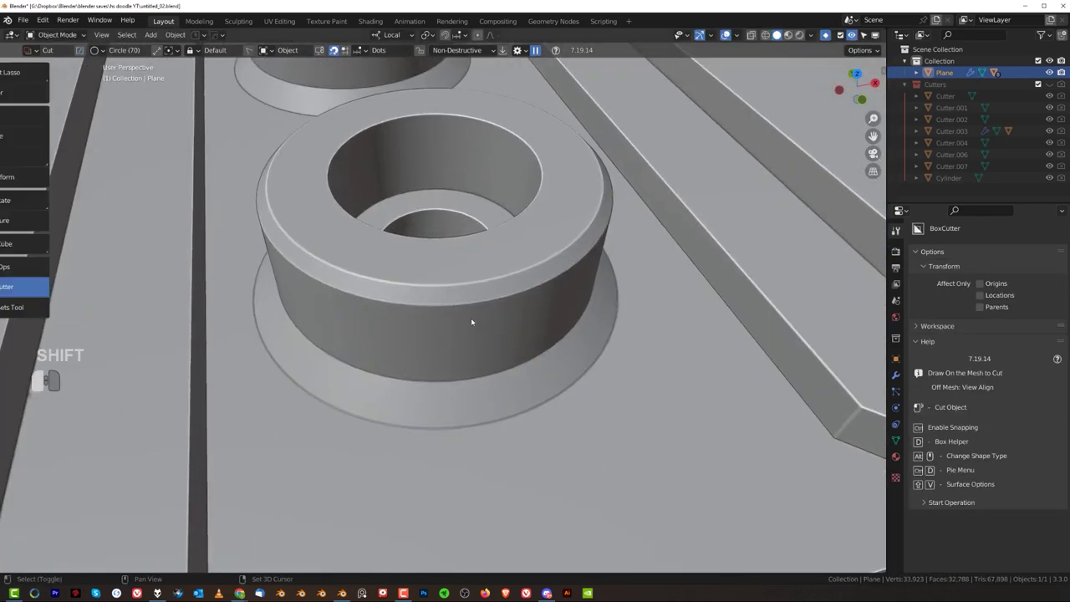
Readjust the panel's bevel modifier to a width of about 0.0007 with three segments and a 0.70 profile.
scroll(473, 332, "down", 13)
middle_click_drag(381, 316, 525, 380, "shift")
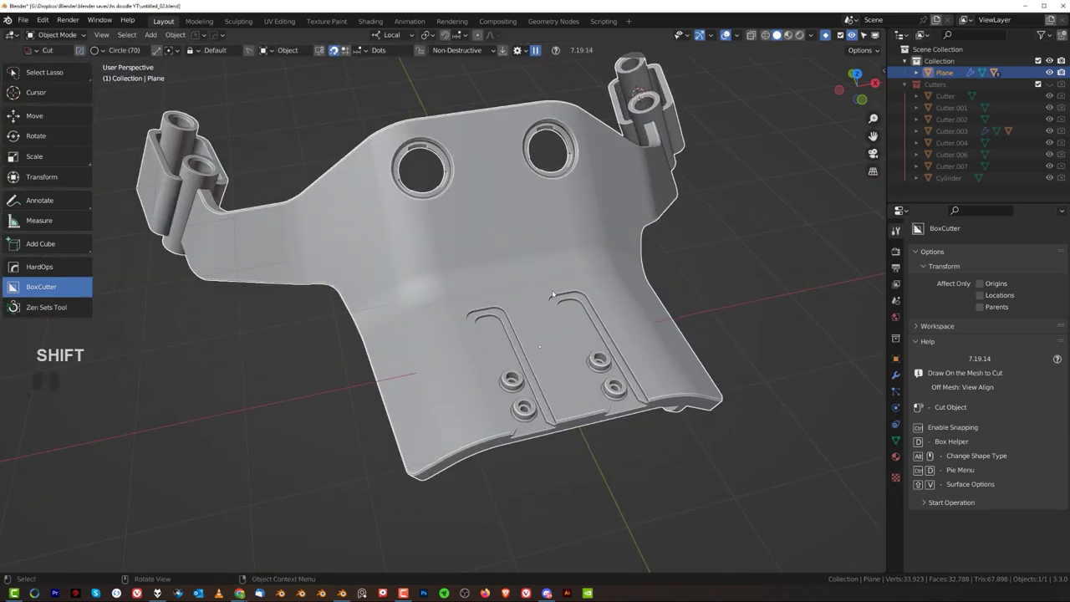
middle_click_drag(535, 280, 444, 270)
scroll(445, 270, "up", 4)
middle_click_drag(368, 270, 480, 321, "shift")
scroll(480, 321, "up", 4)
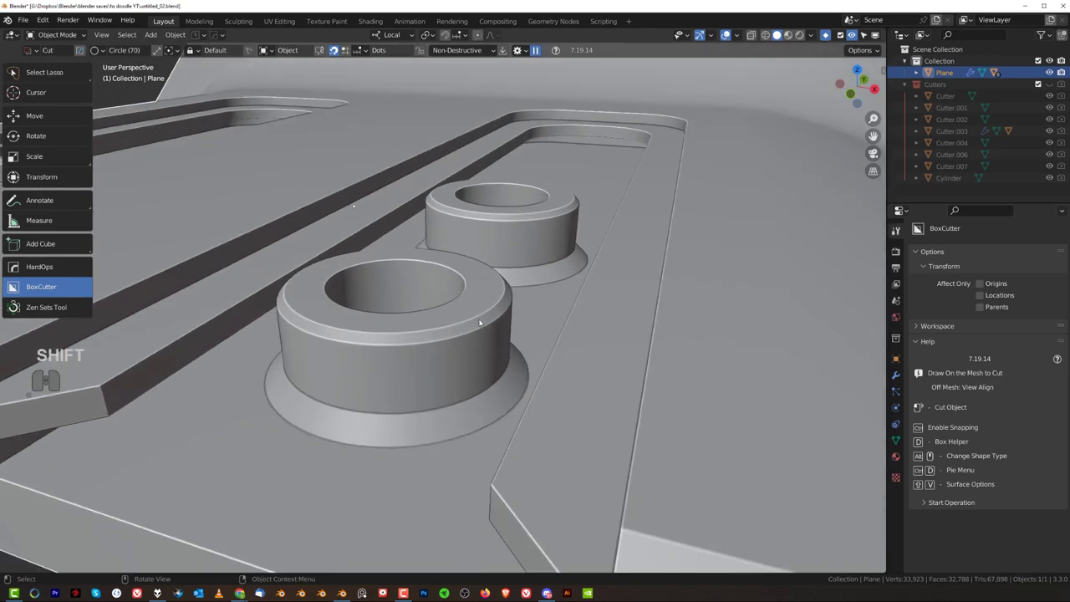
scroll(475, 324, "up", 2)
key("q")
left_click(476, 308)
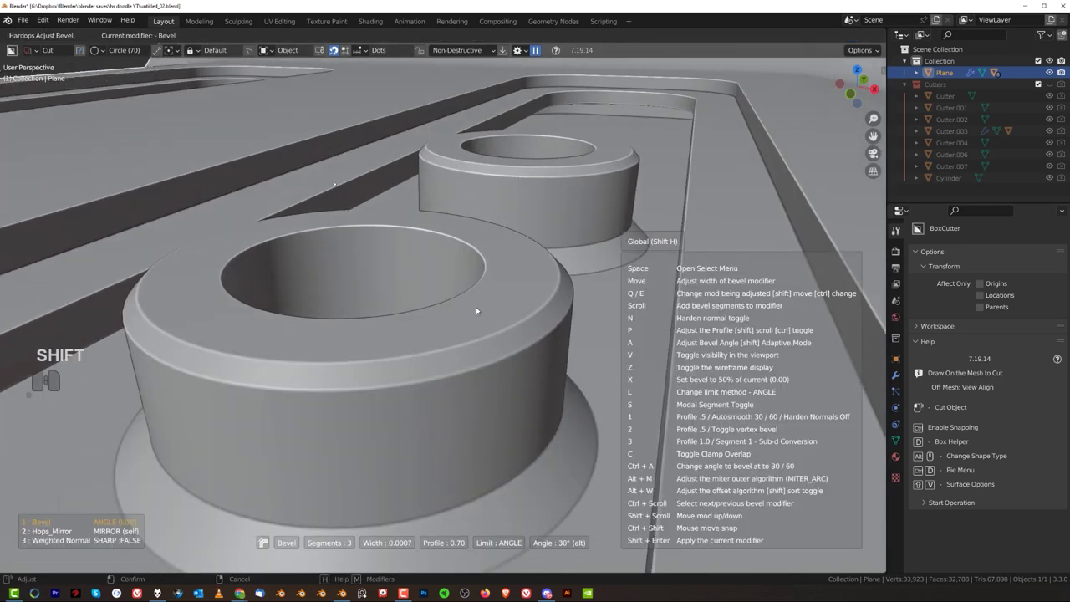
left_click(477, 311)
Add a blank Principled material to the panel and preview it in rendered shading.
scroll(478, 315, "down", 18)
middle_click_drag(511, 167, 540, 210)
key("alt+m")
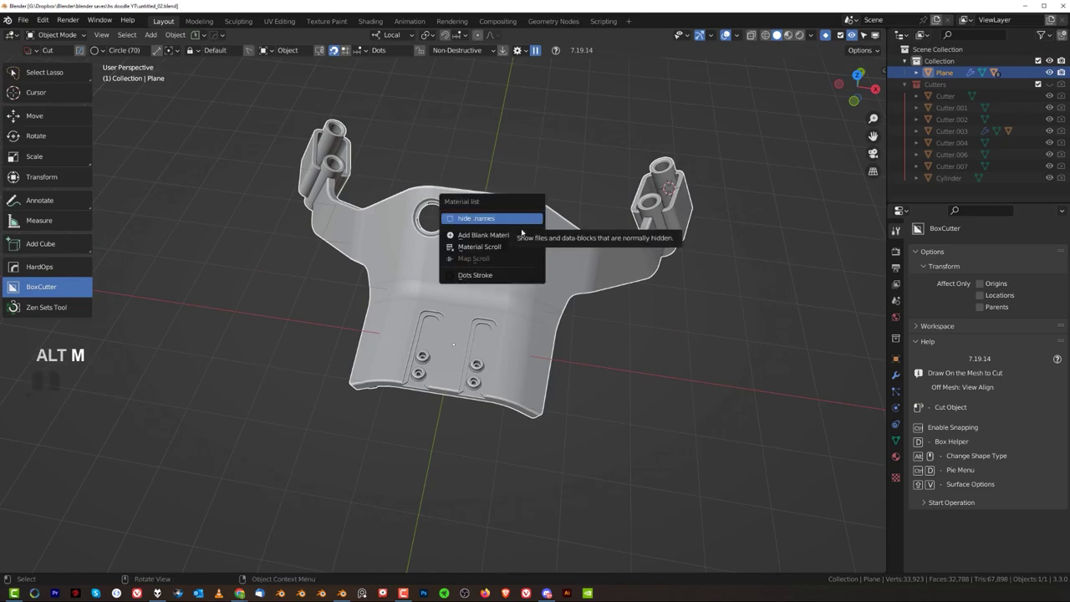
left_click(525, 235)
left_click(800, 36)
scroll(559, 242, "up", 3)
middle_click_drag(557, 243, 659, 224)
scroll(660, 225, "down", 1)
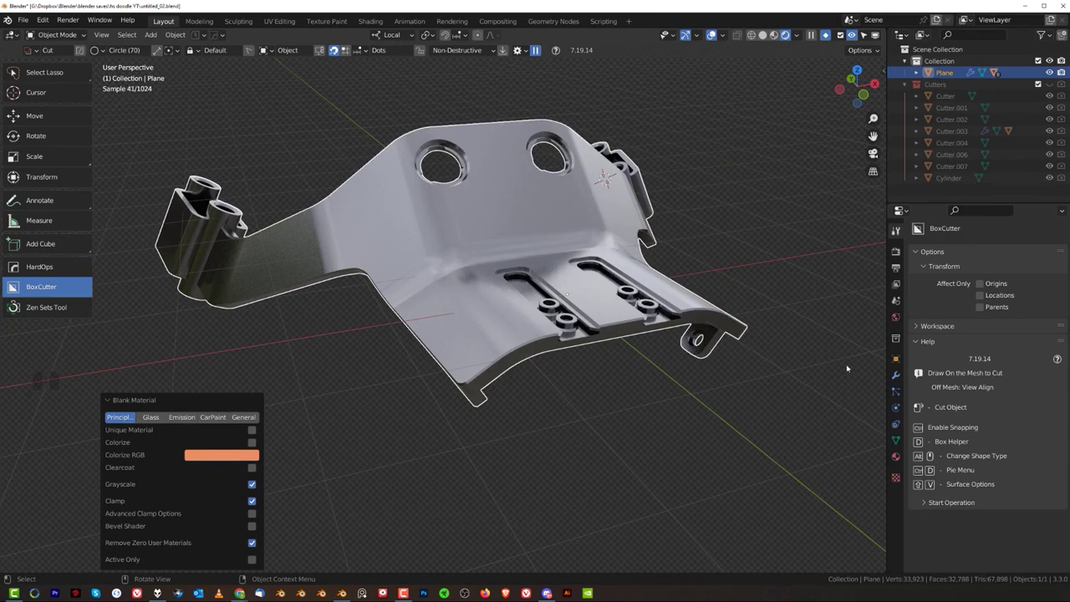
Apply another blank material to the panel and check it from a different angle.
key("alt+m")
left_click(696, 294)
mouse_move(490, 234)
middle_mouse_down()
mouse_move(472, 231)
mouse_move(543, 249)
mouse_move(554, 264)
mouse_move(636, 226)
middle_mouse_up()
Return the viewport to solid shading and save the file as untitled_03.
left_click(763, 35)
middle_click_drag(711, 126, 759, 76)
key("ctrl+s")
Change the BoxCutter shape to Box for cutting the side arm.
middle_click_drag(585, 250, 502, 209)
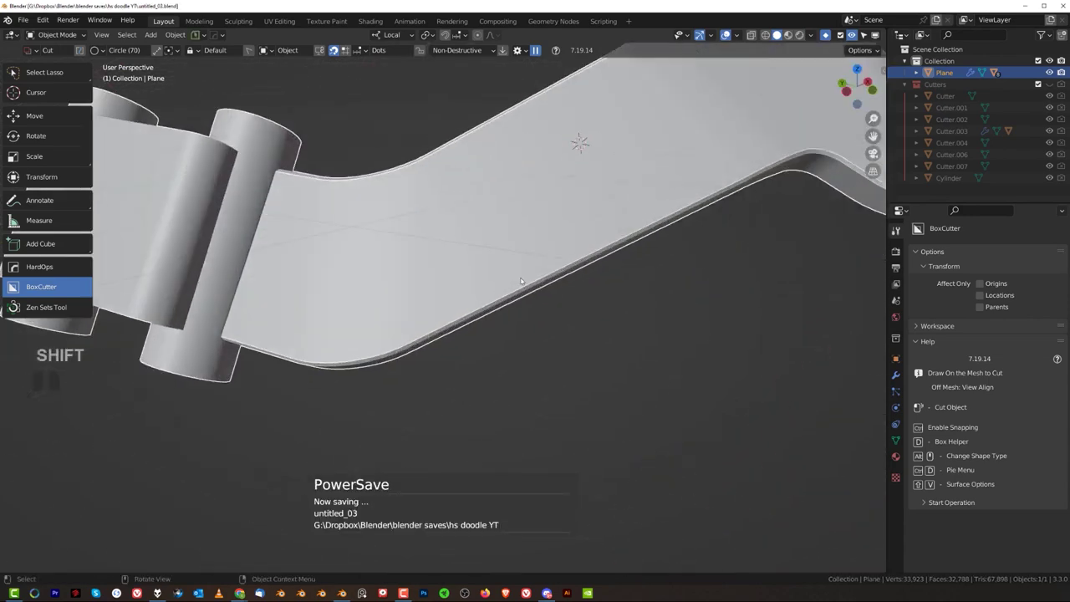
scroll(468, 282, "up", 4)
mouse_move(435, 234)
middle_mouse_down("shift")
mouse_move(468, 281)
mouse_move(205, 325)
middle_mouse_up("shift")
scroll(539, 263, "down", 2)
middle_click_drag(538, 263, 449, 299, "shift")
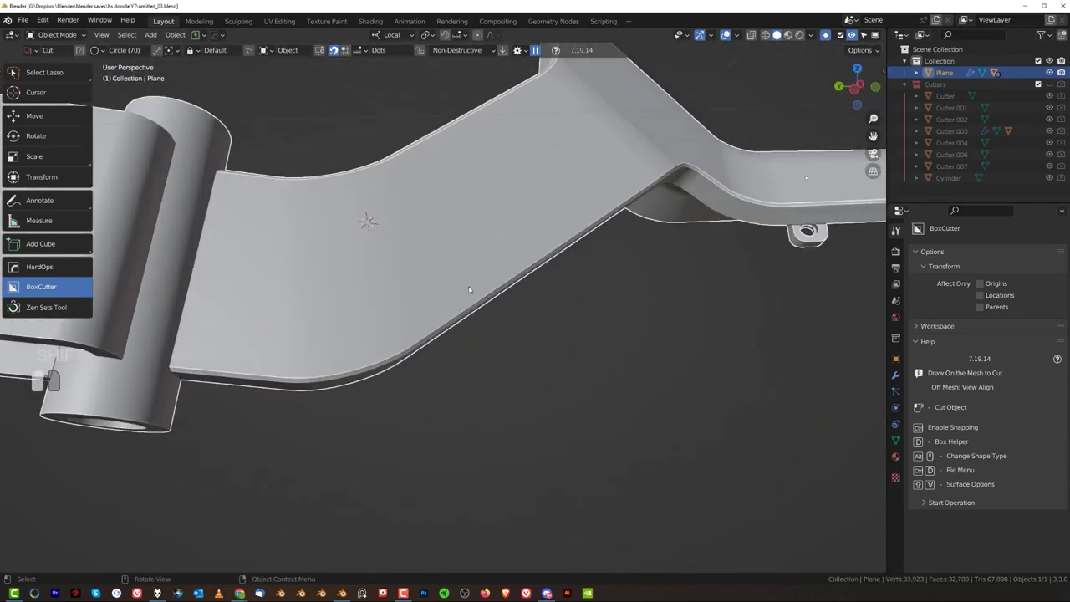
key("d")
left_click(466, 302)
Discard the test box on the arm's lower edge and set the cutter's object orientation to Tangent.
left_click_drag(478, 292, 438, 355)
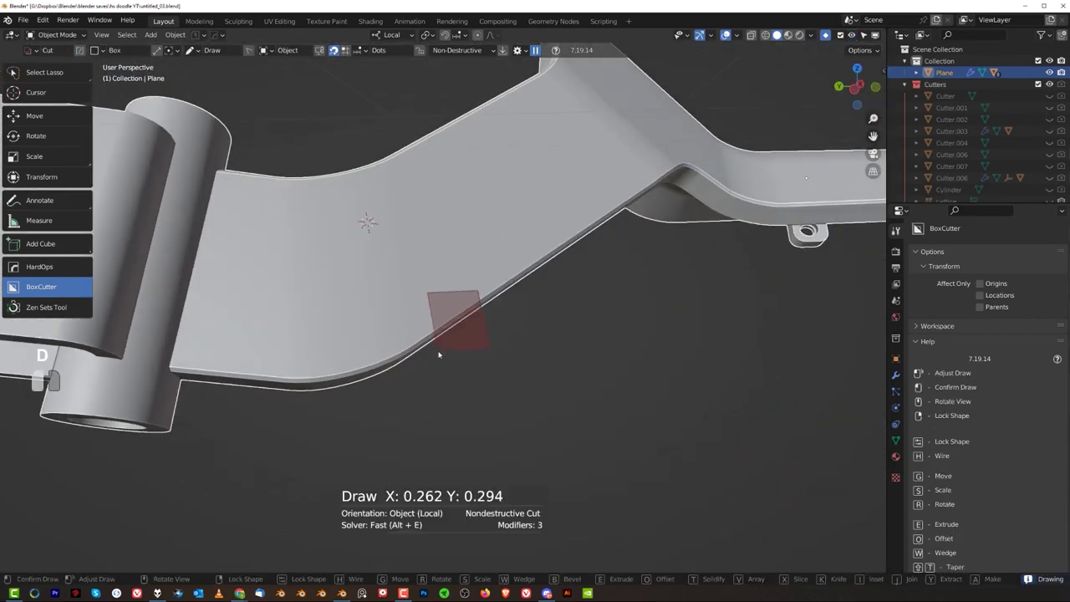
key("Escape")
key("shift+v")
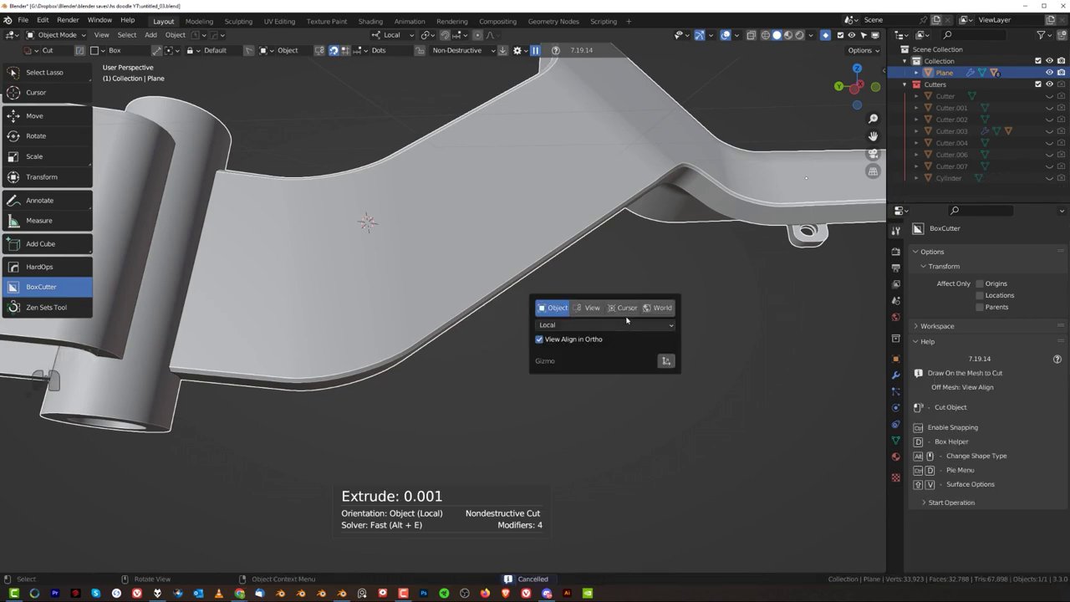
left_click(605, 326)
left_click(599, 364)
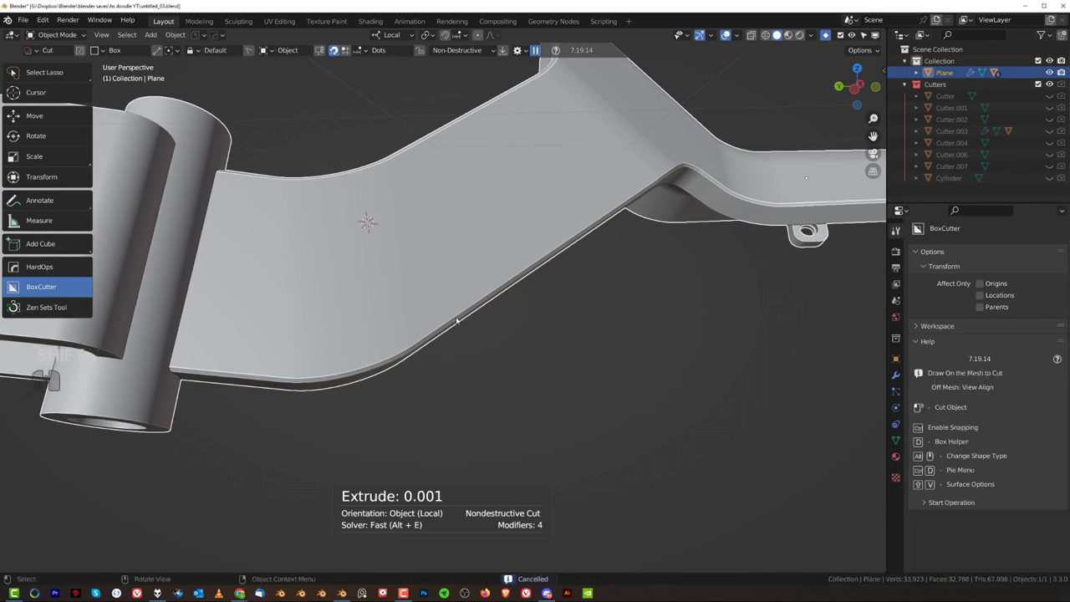
Make a wedge box cut on the side arm's lower edge, extruded about 0.162.
left_click_drag(469, 298, 430, 379)
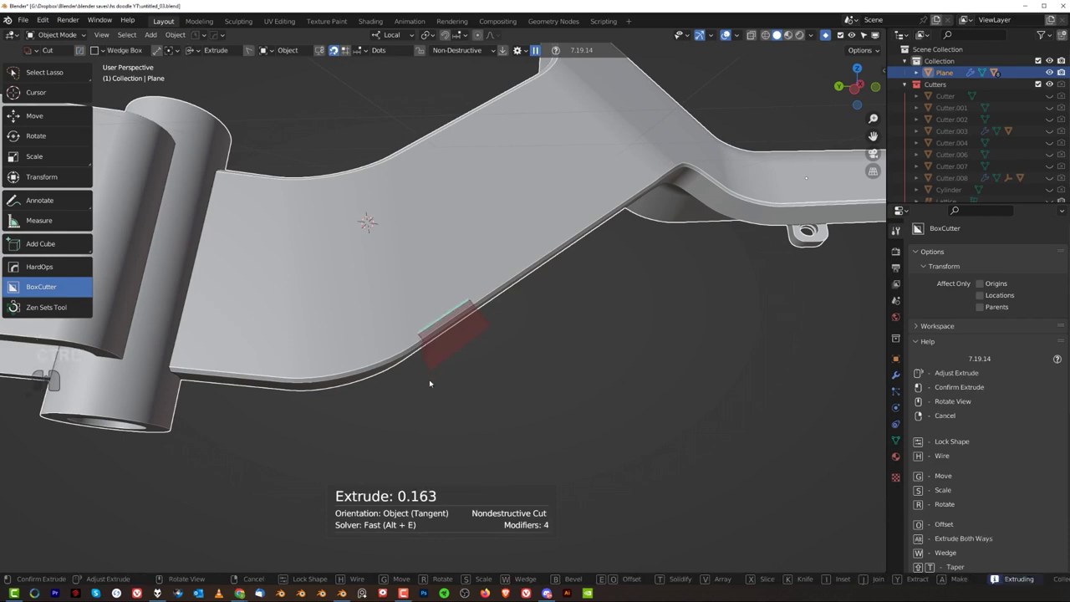
left_click(430, 381)
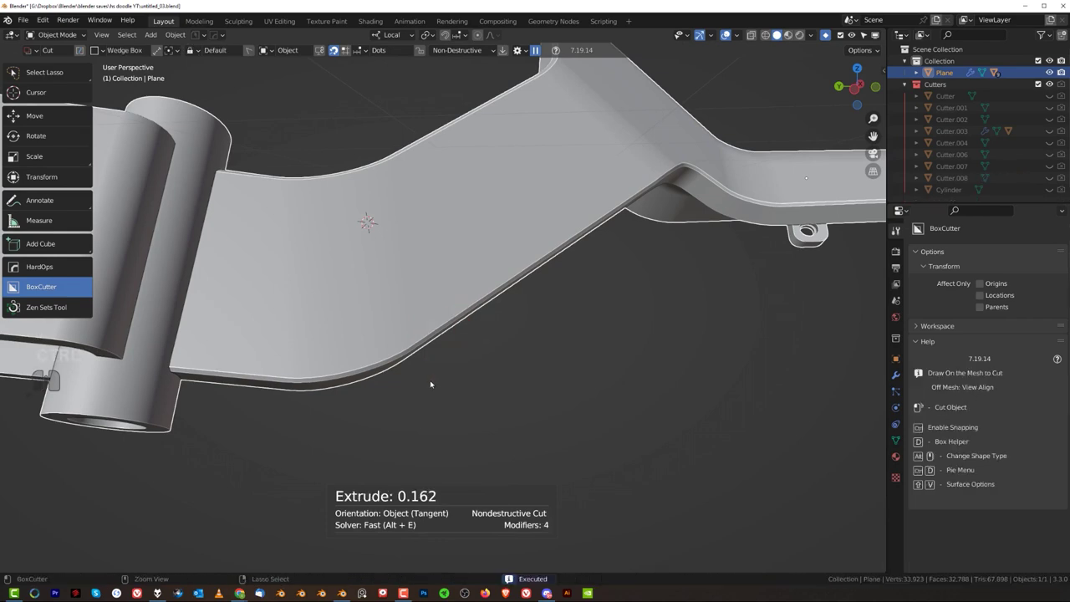
scroll(430, 378, "up", 3)
left_click_drag(502, 283, 432, 384)
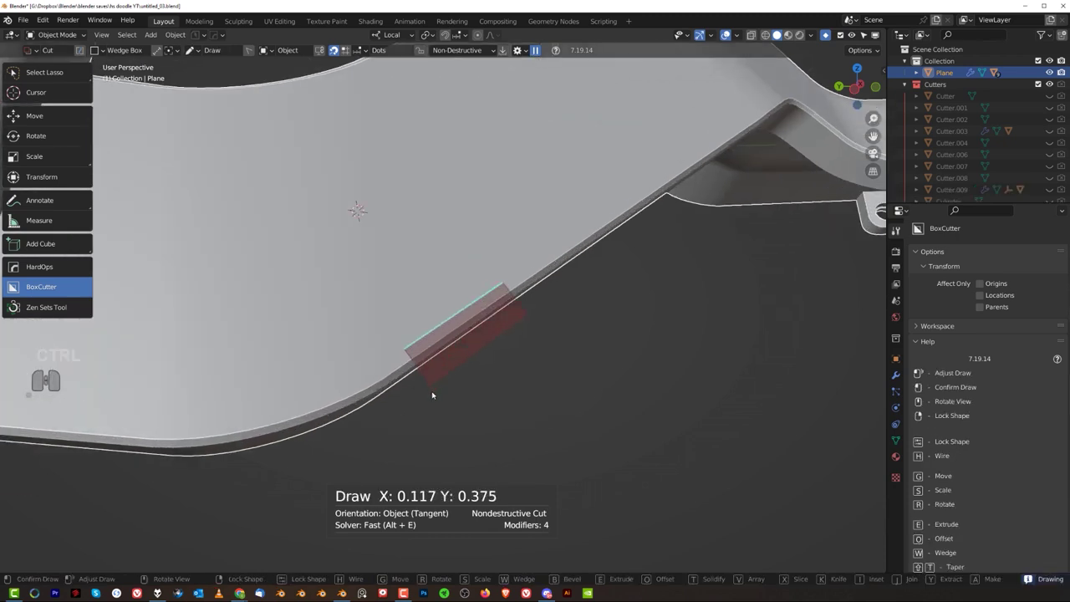
left_click(436, 413)
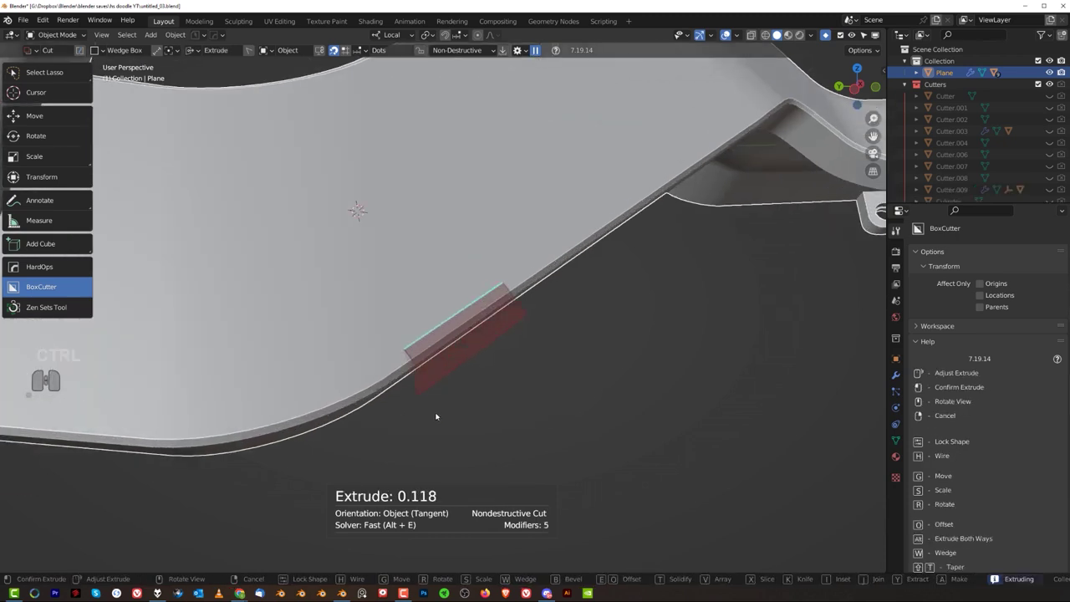
right_click(513, 343)
Cut a wedge box notch about 0.191 by 0.471 into the lower edge of the opposite side arm.
middle_click_drag(513, 342, 468, 402, "ctrl")
middle_click_drag(418, 302, 661, 301)
mouse_move(489, 301)
middle_mouse_down("shift")
mouse_move(416, 303)
mouse_move(506, 246)
middle_mouse_up("shift")
scroll(415, 303, "up", 2)
scroll(527, 259, "up", 3)
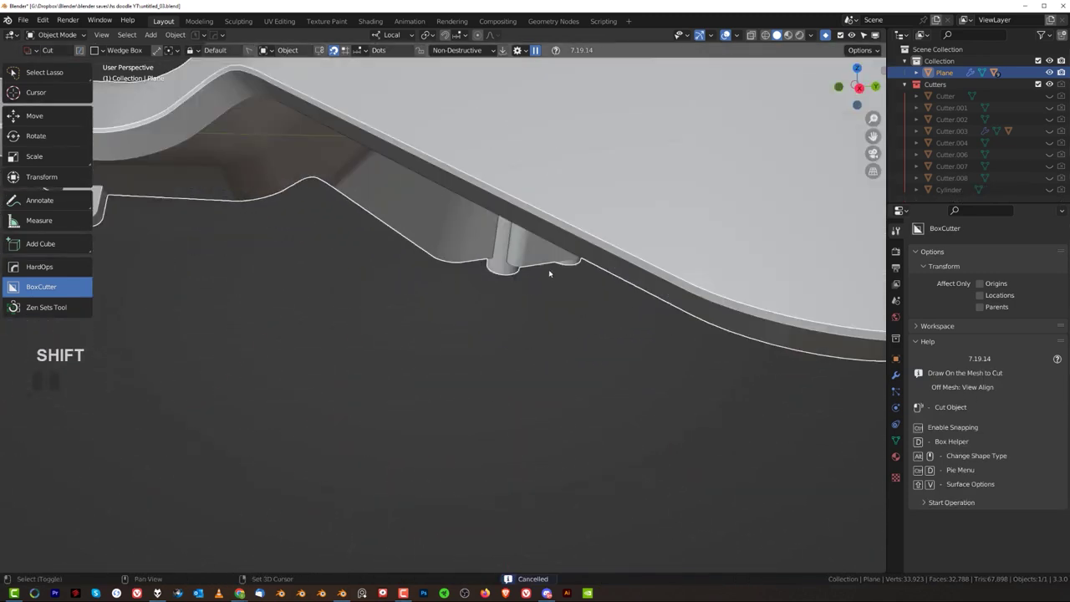
scroll(535, 251, "down", 1)
left_click_drag(511, 228, 529, 277)
left_click_drag(565, 317, 564, 315)
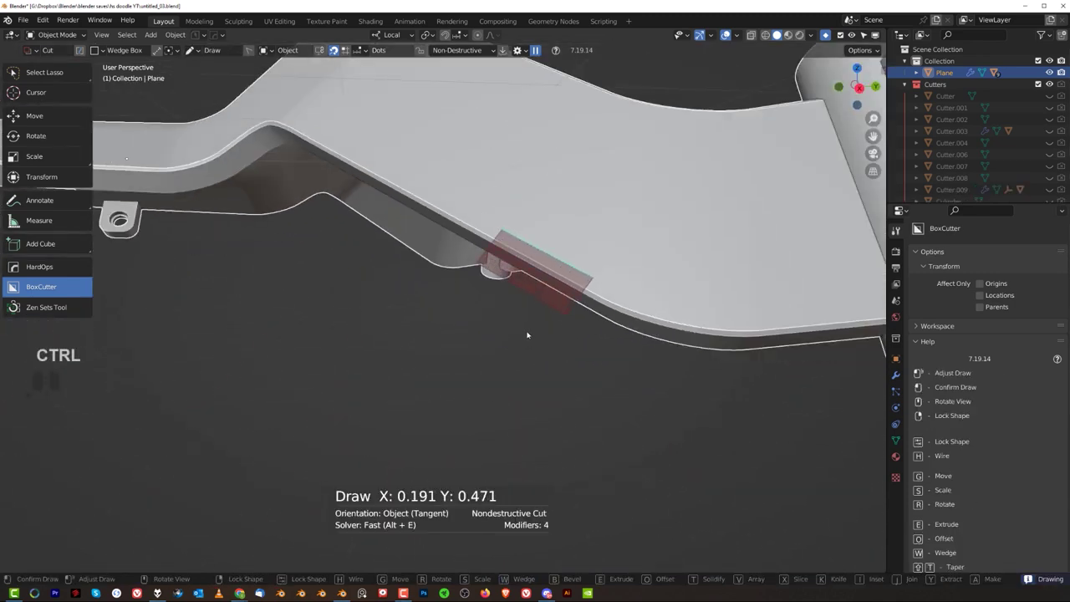
left_click(543, 359)
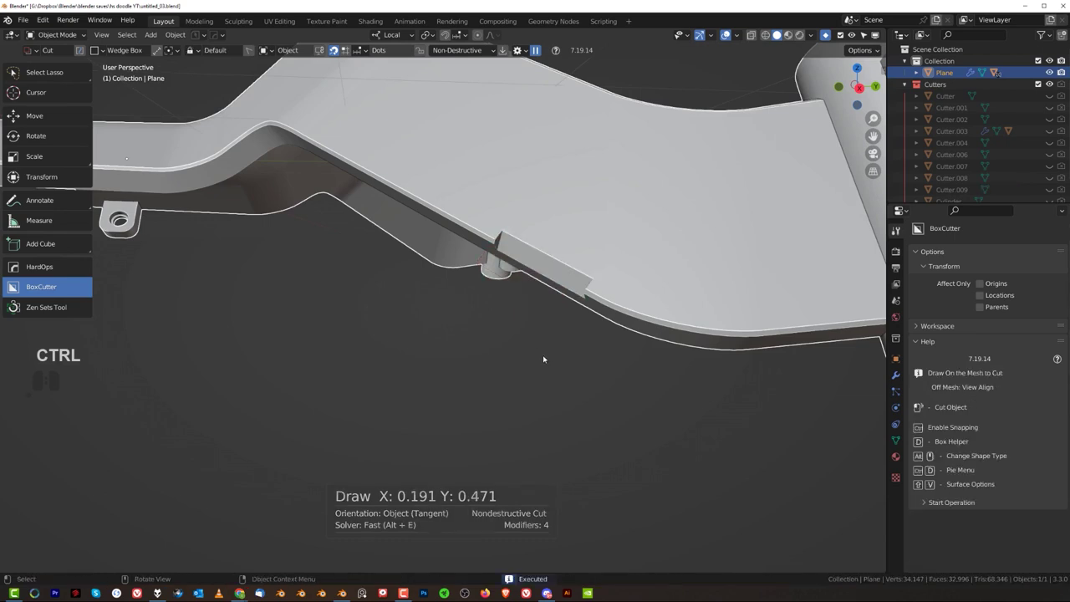
Cut a small wedge box notch about 0.097 by 0.109 into the front plate's curved edge near its rounded corner.
scroll(543, 360, "down", 5)
mouse_move(544, 360)
middle_mouse_down()
mouse_move(463, 351)
mouse_move(526, 368)
middle_mouse_up()
scroll(376, 318, "up", 1)
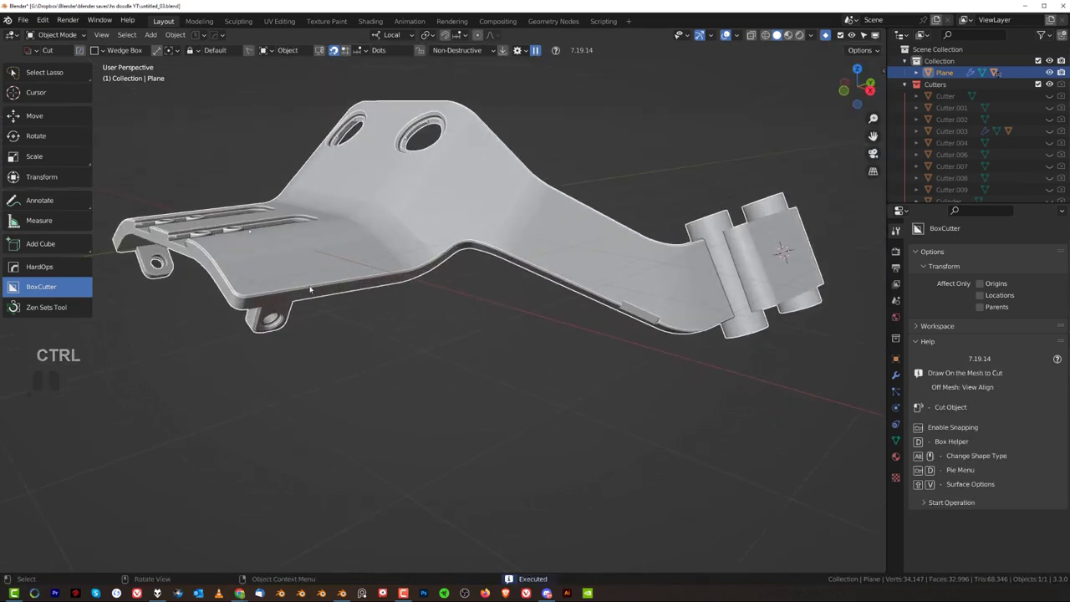
scroll(264, 273, "up", 3)
middle_click_drag(193, 285, 329, 311, "shift")
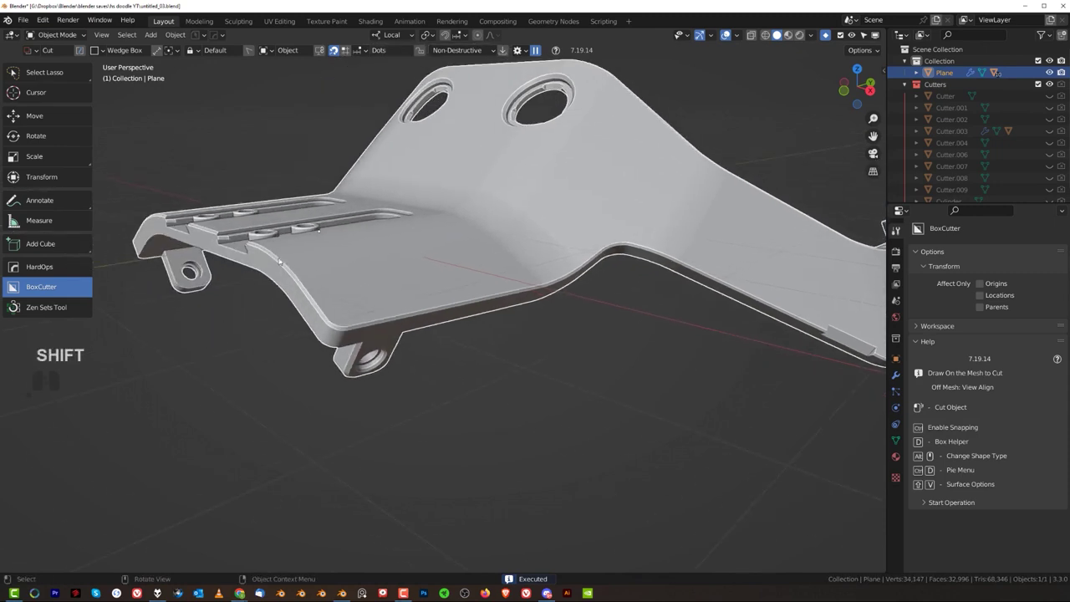
left_click_drag(321, 299, 318, 316)
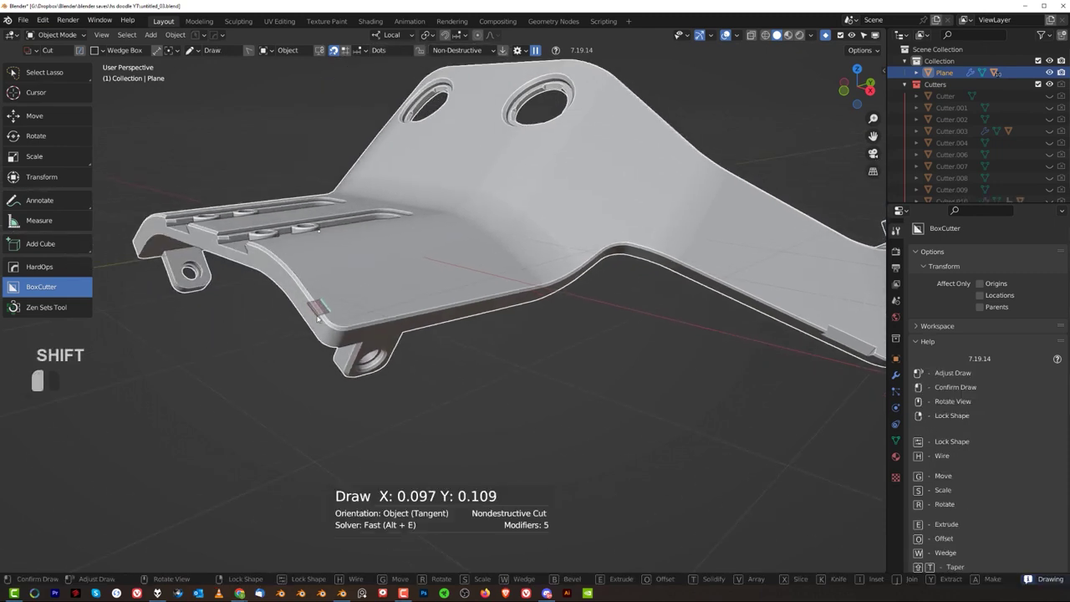
left_click_drag(273, 387, 272, 387)
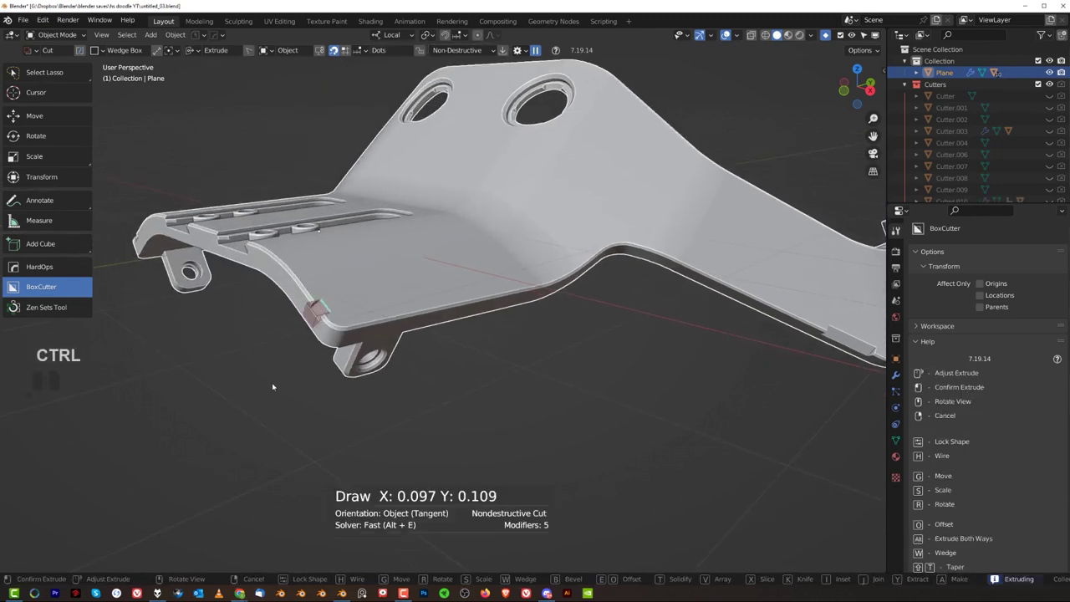
left_click(387, 383)
Draw a rounded box slot cut about 0.053 by 0.378 alongside the sloped upper edge next to the large ring hole.
middle_click_drag(386, 383, 431, 273, "ctrl")
scroll(431, 273, "up", 2)
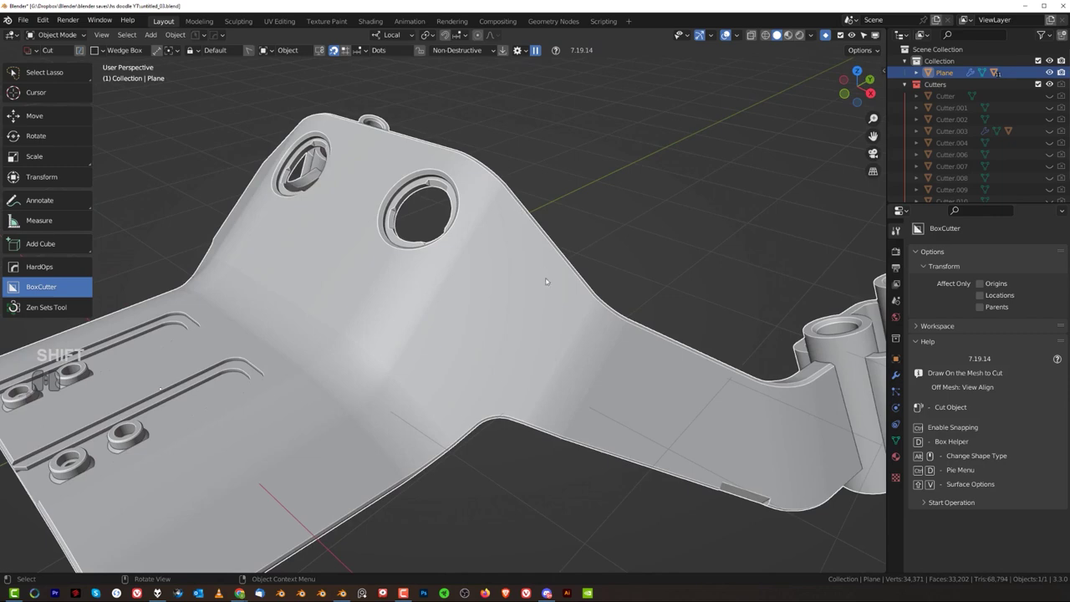
scroll(480, 234, "up", 3)
middle_click_drag(541, 255, 510, 174, "shift")
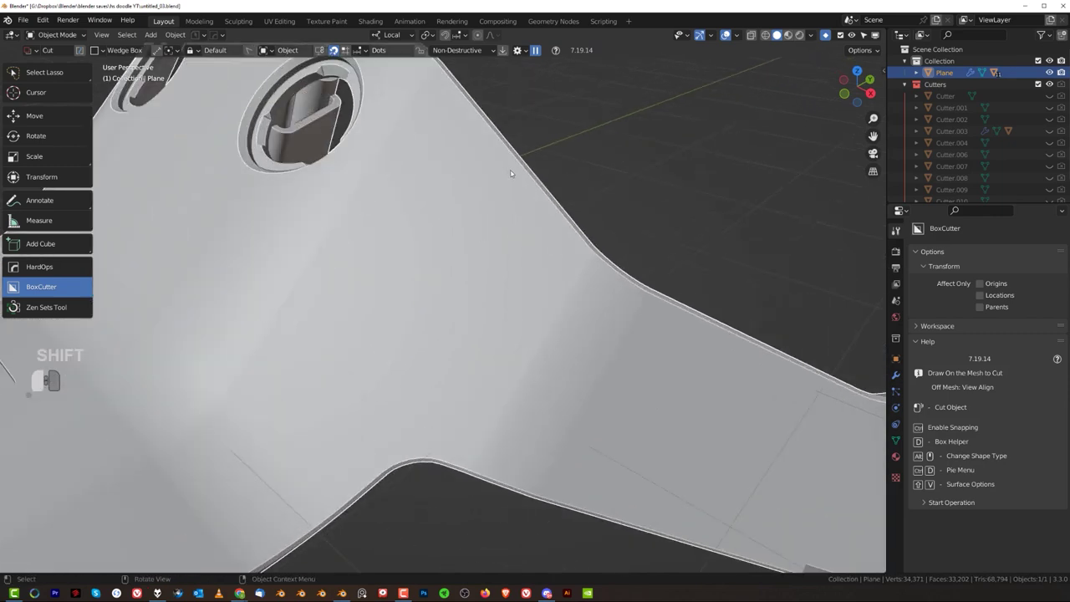
left_click_drag(510, 173, 550, 223)
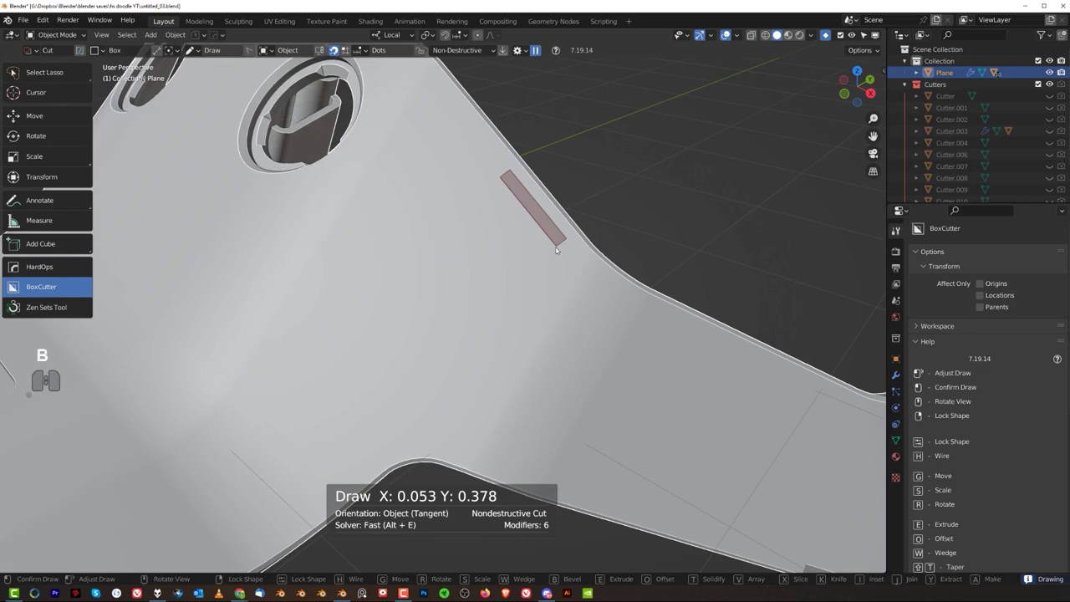
Scale the slot's cutter along its local Z axis by about 23.957 so it passes through the panel.
middle_click_drag(500, 251, 519, 280)
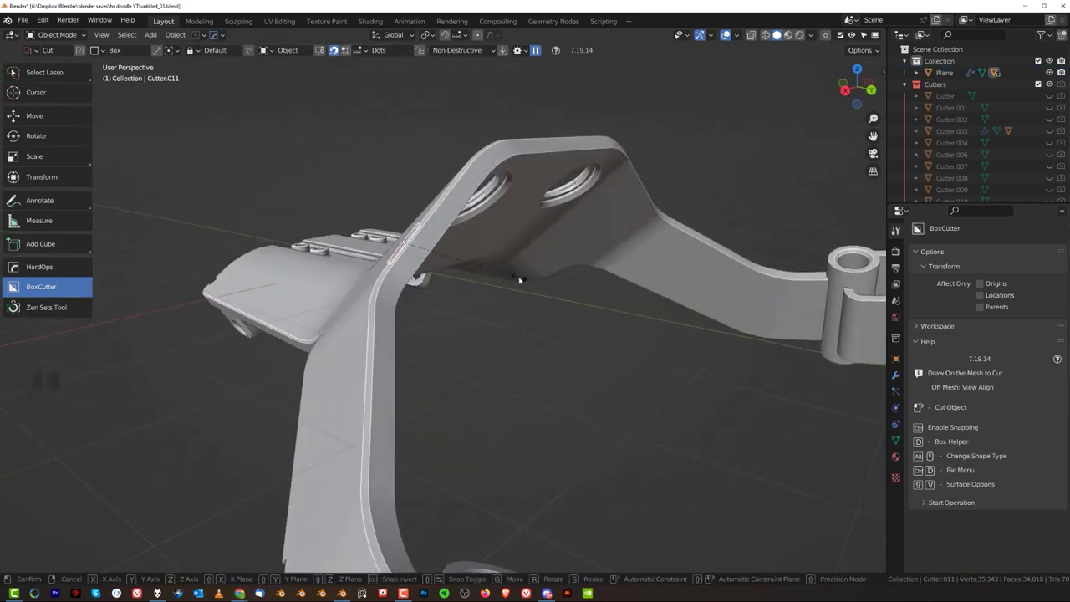
key("s")
key("z")
key("z")
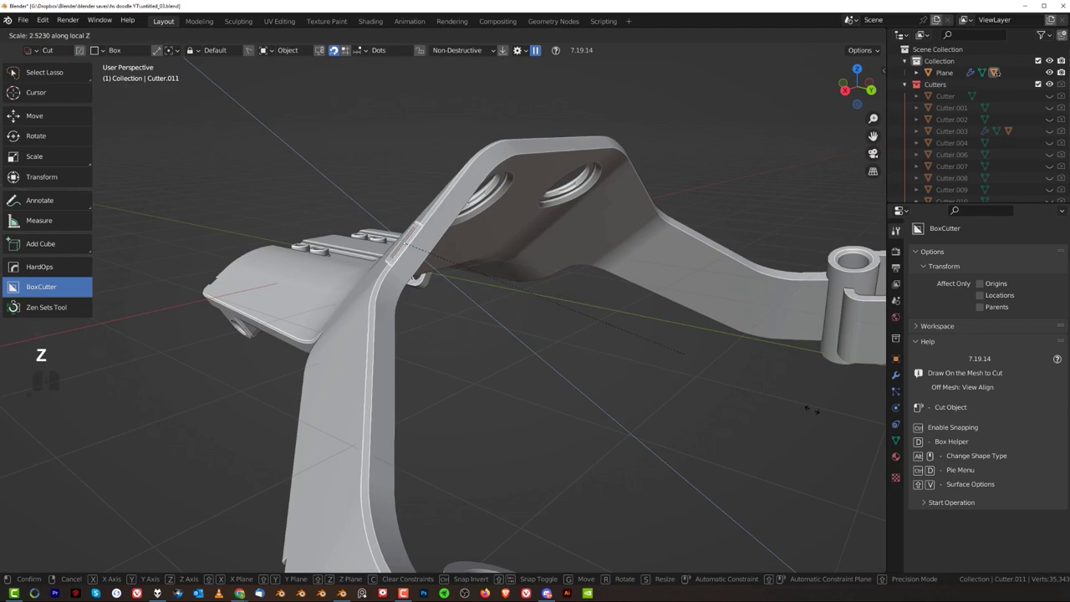
left_click(419, 200)
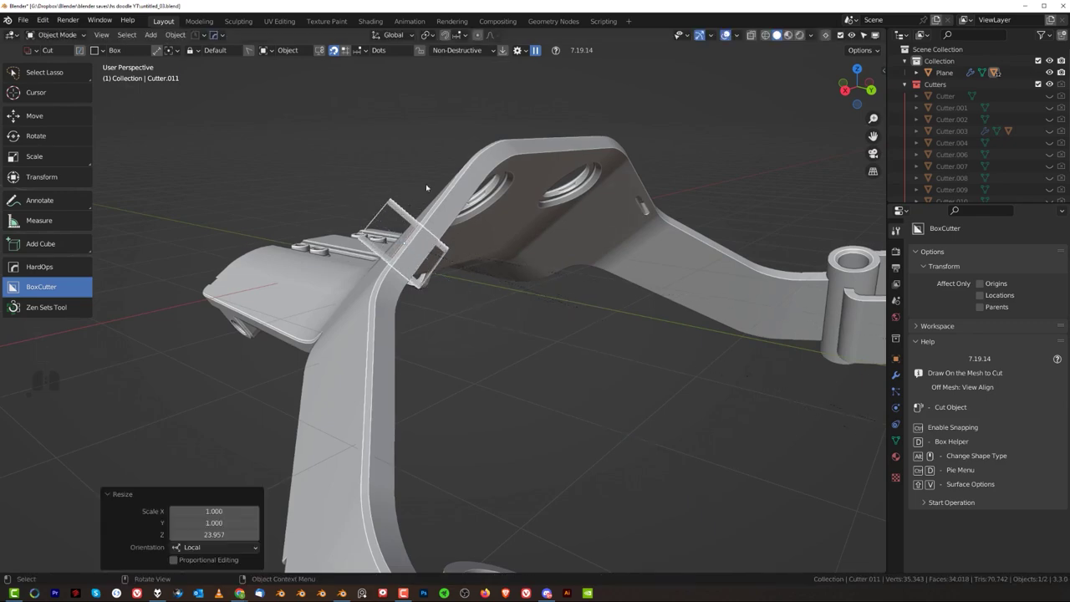
Enlarge one end face of the slot cutter by about 1.3 and hide the Cutters collection.
middle_click_drag(428, 187, 597, 224)
key("Tab")
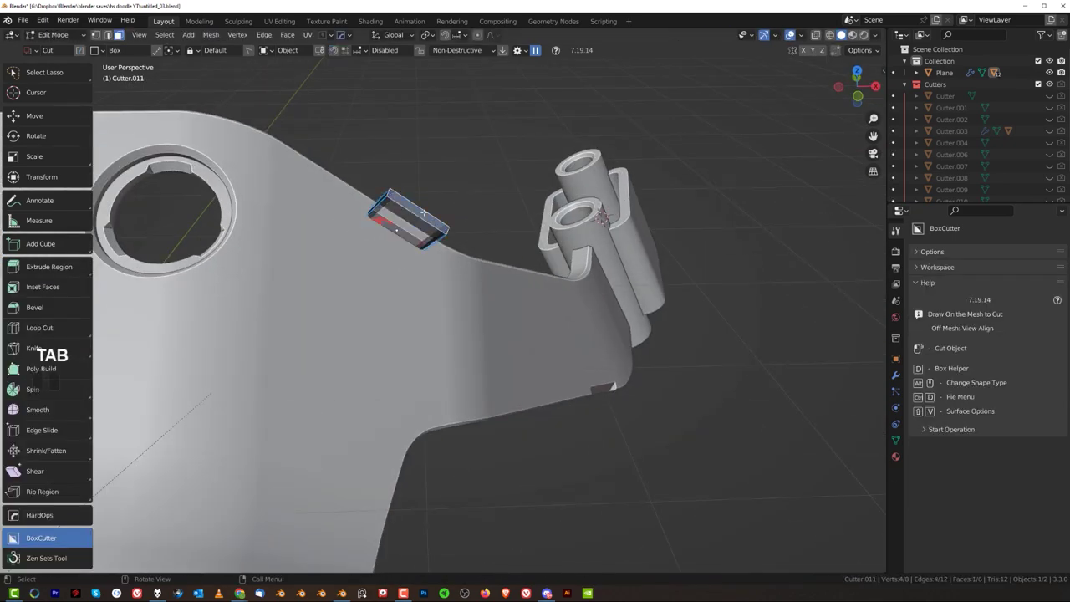
key("s")
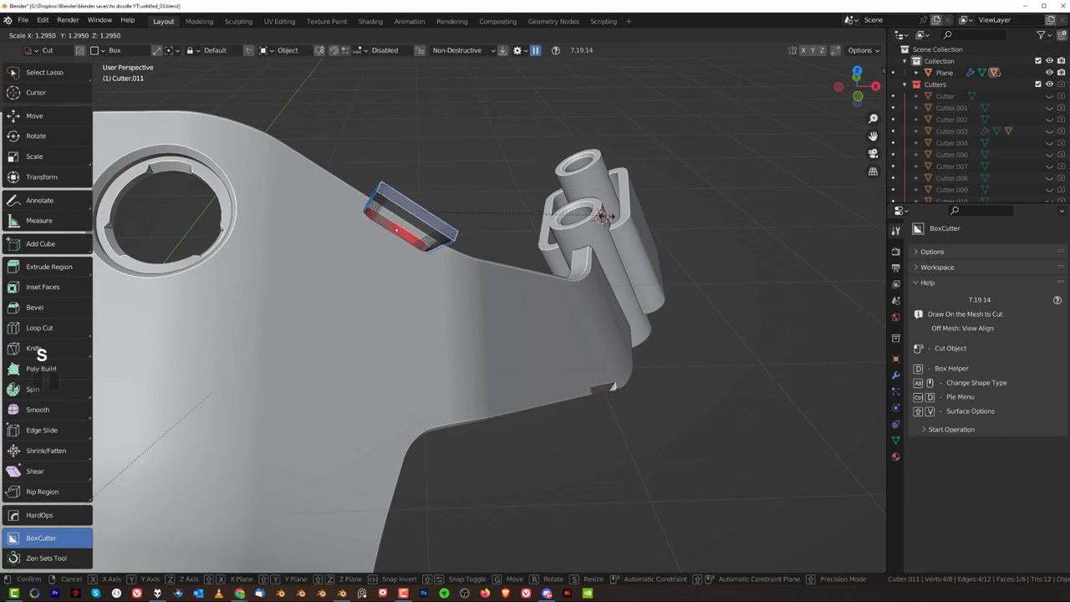
left_click(598, 217)
key("Tab")
key("shift+2")
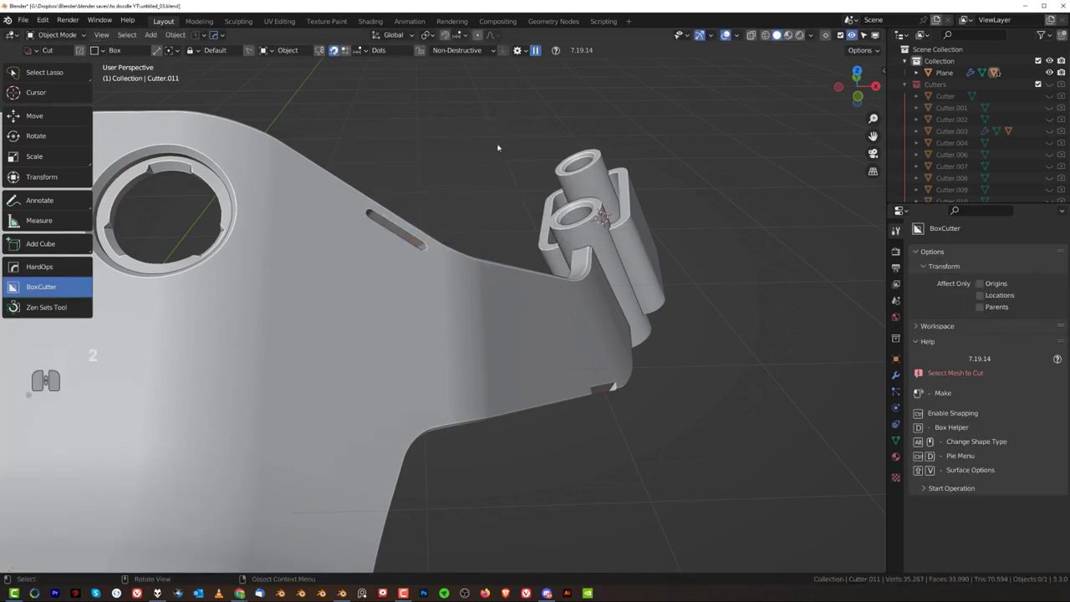
Loop-select the back edge of the panel's upper rim and bevel it 0.0101 m wide with one segment.
middle_click_drag(497, 145, 445, 208)
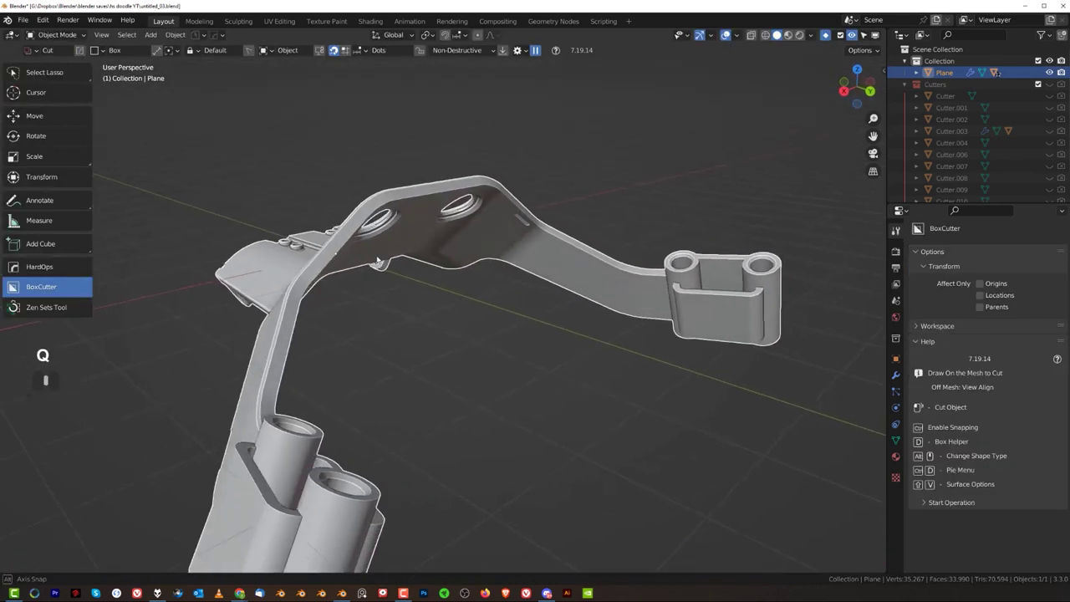
middle_click_drag(377, 255, 311, 213)
scroll(442, 179, "up", 2)
key("Tab")
left_click(438, 135)
left_click(438, 135)
left_click(438, 135, "alt")
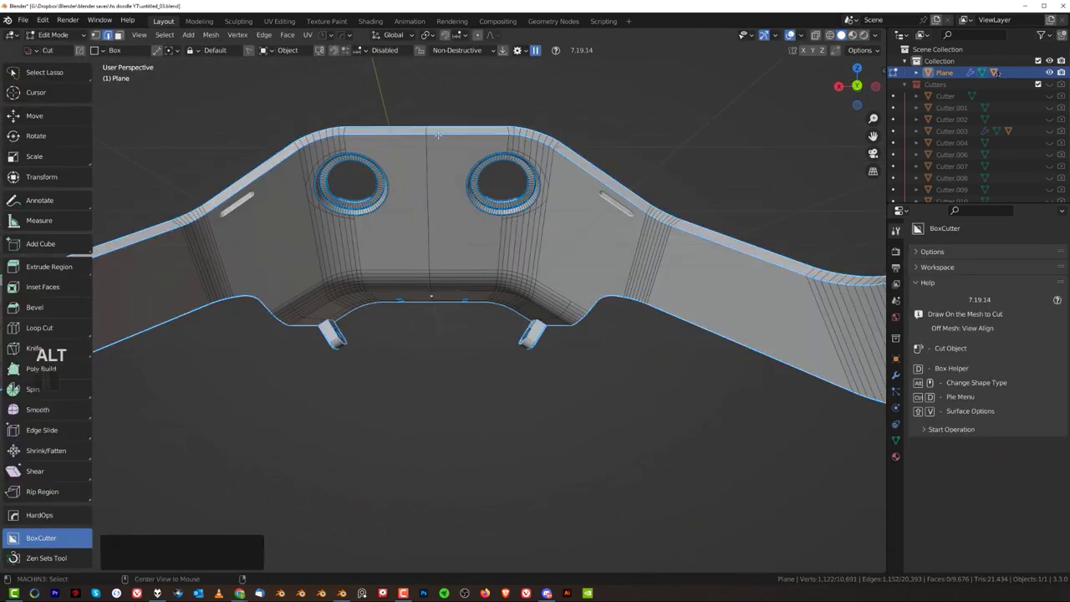
left_click(549, 255, "alt")
middle_click_drag(549, 256, 491, 251, "shift")
scroll(490, 251, "up", 4)
middle_click_drag(347, 219, 598, 325, "shift")
scroll(609, 330, "up", 6)
middle_click_drag(681, 372, 638, 261, "shift")
scroll(661, 255, "up", 2)
middle_click_drag(746, 230, 659, 274, "shift")
scroll(694, 251, "up", 2)
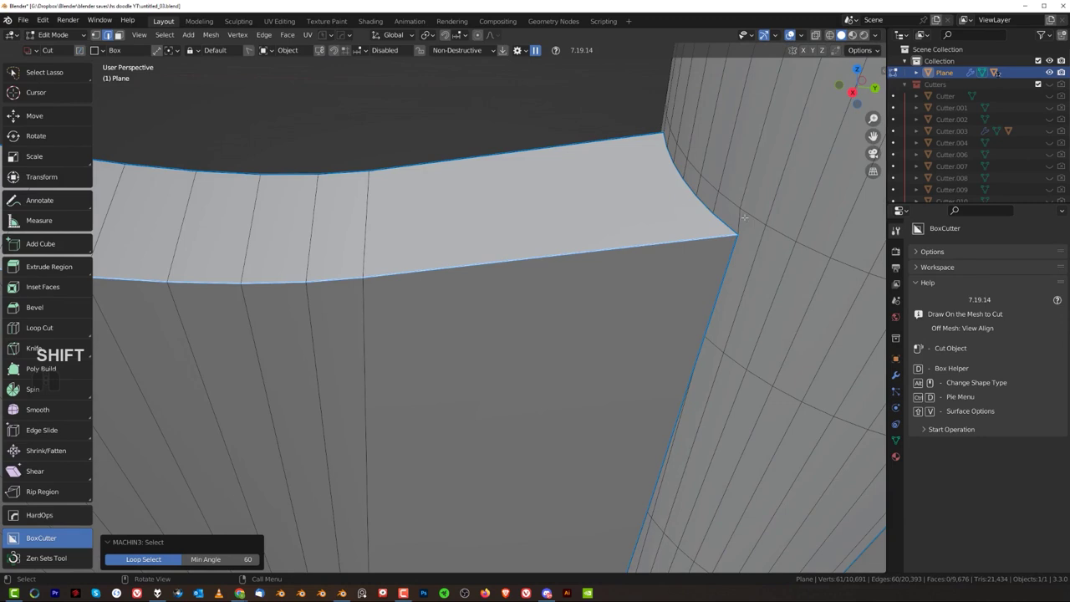
key("ctrl+b")
right_click(729, 232)
key("ctrl+b")
right_click(779, 278)
key("ctrl+b")
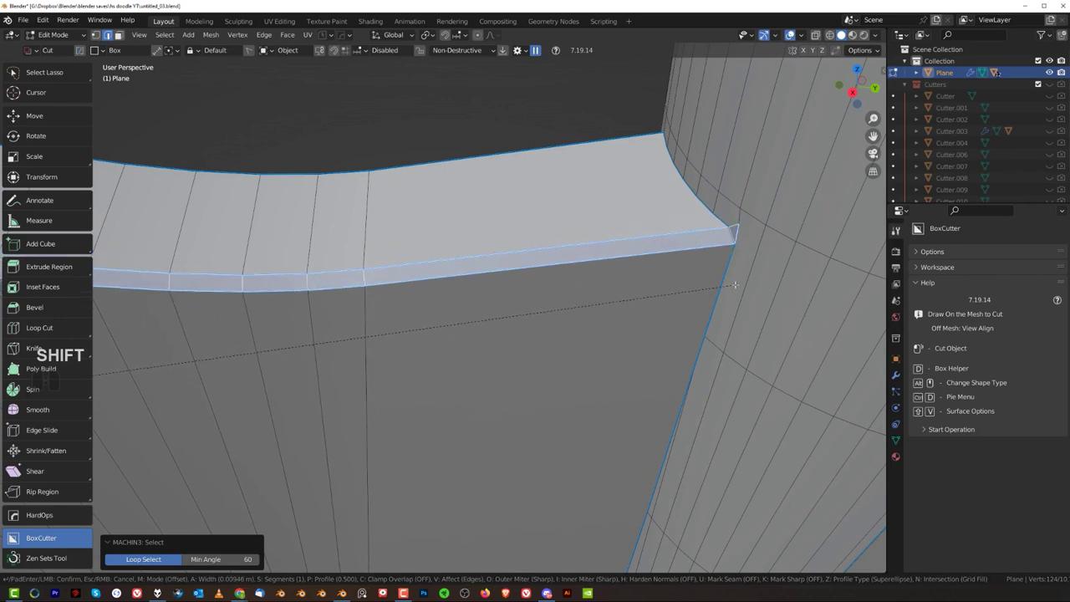
left_click(741, 282)
Toggle the edge mark on the short edge where the new bevel meets the cylinder.
middle_click_drag(740, 282, 618, 292, "shift")
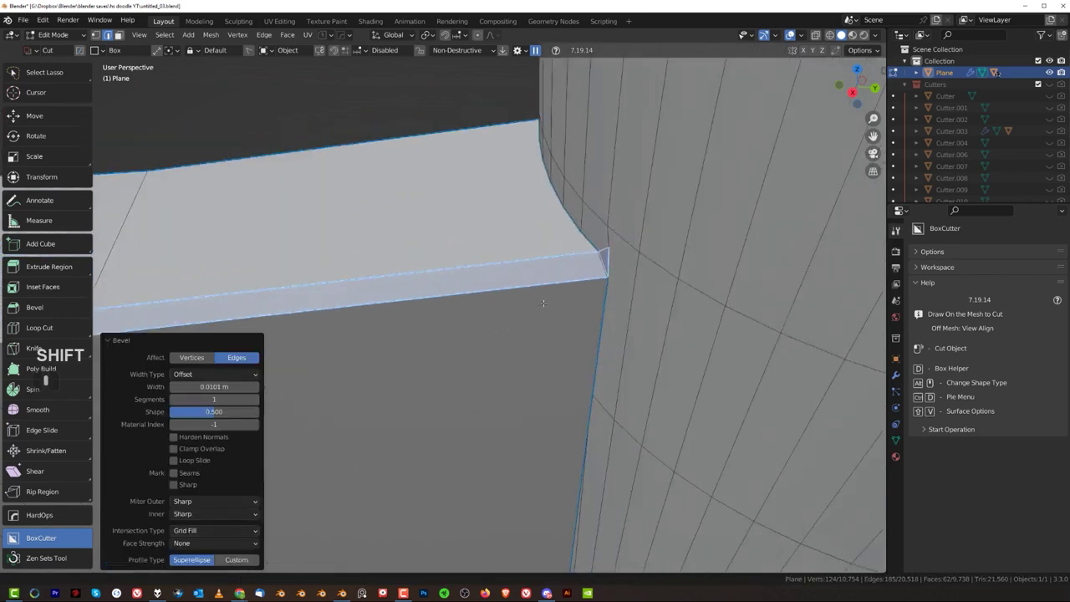
scroll(627, 261, "up", 4)
key("Tab")
middle_click_drag(577, 258, 667, 215)
scroll(501, 210, "down", 5)
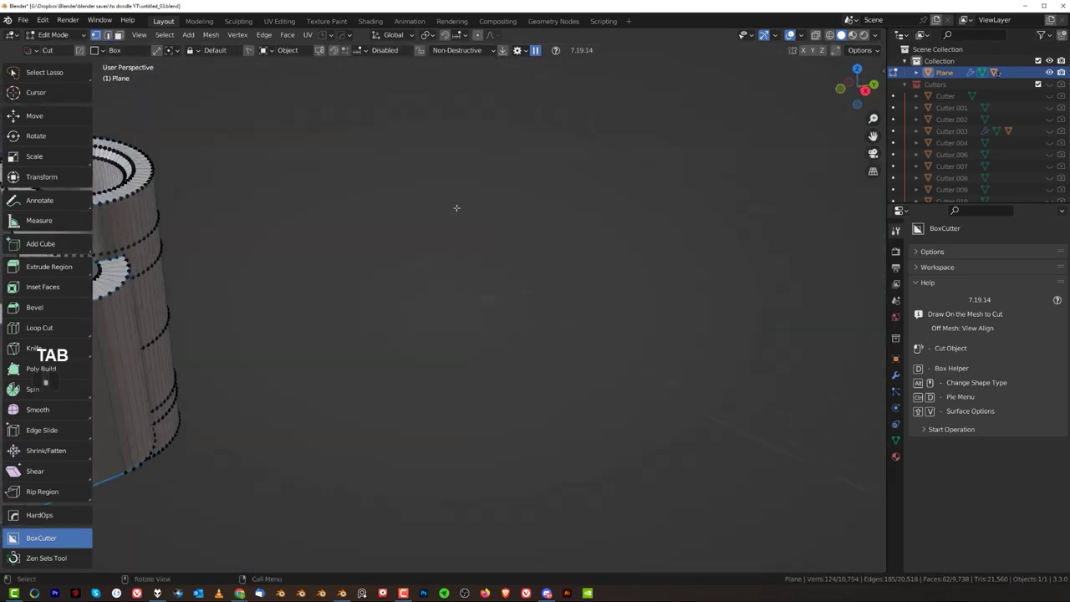
middle_click_drag(395, 255, 528, 265, "shift")
scroll(502, 267, "up", 3)
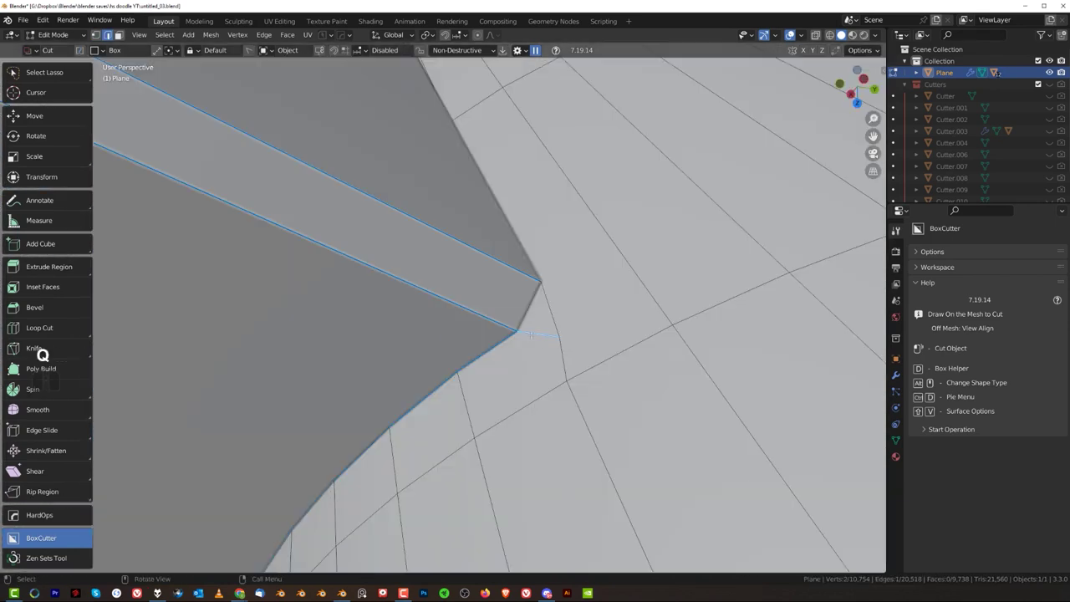
key("q")
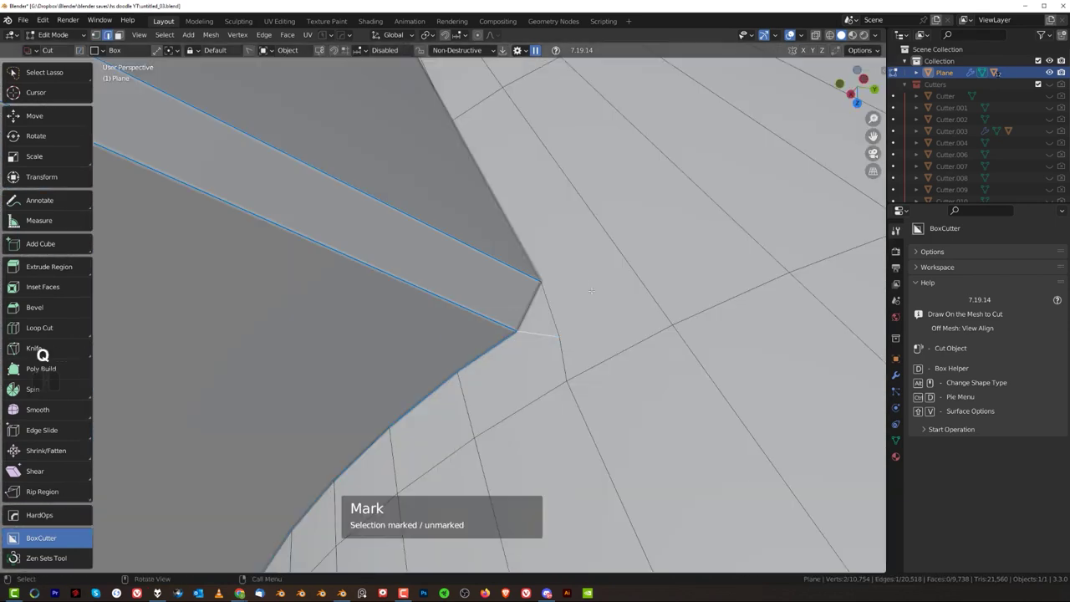
middle_click_drag(620, 331, 512, 199)
key("Tab")
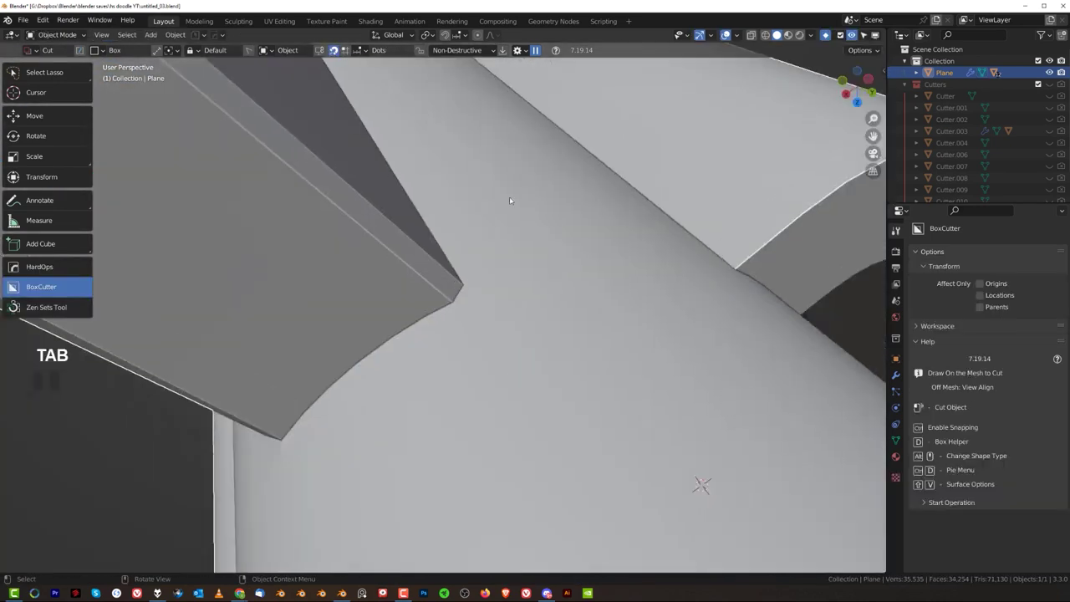
Knife a new edge from the cylinder's nearby vertex to the bevel's end and remove the surplus edge there.
scroll(519, 334, "up", 3)
key("Tab")
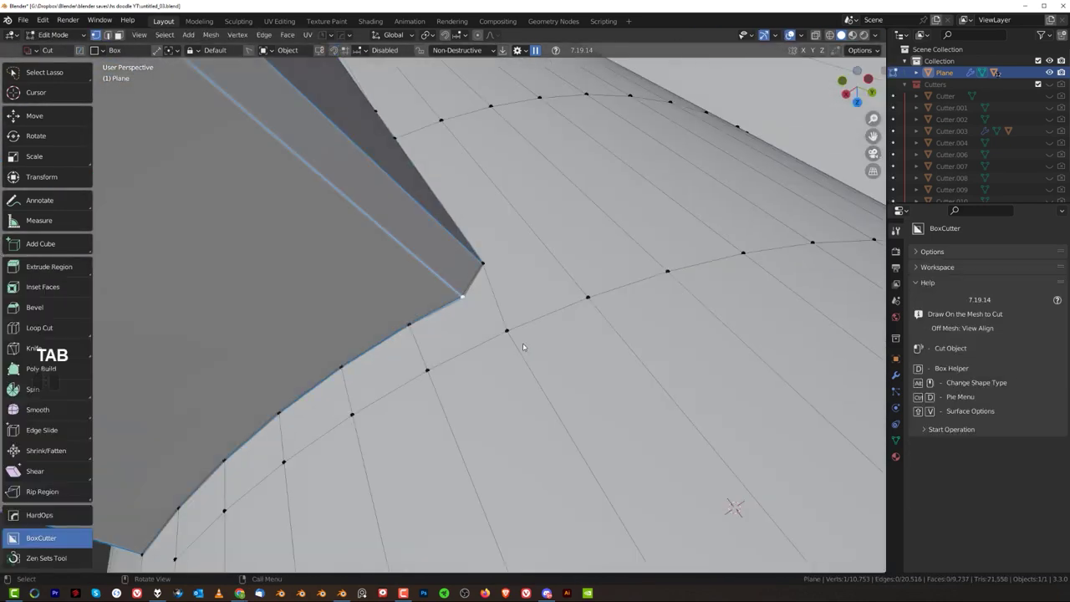
key("k")
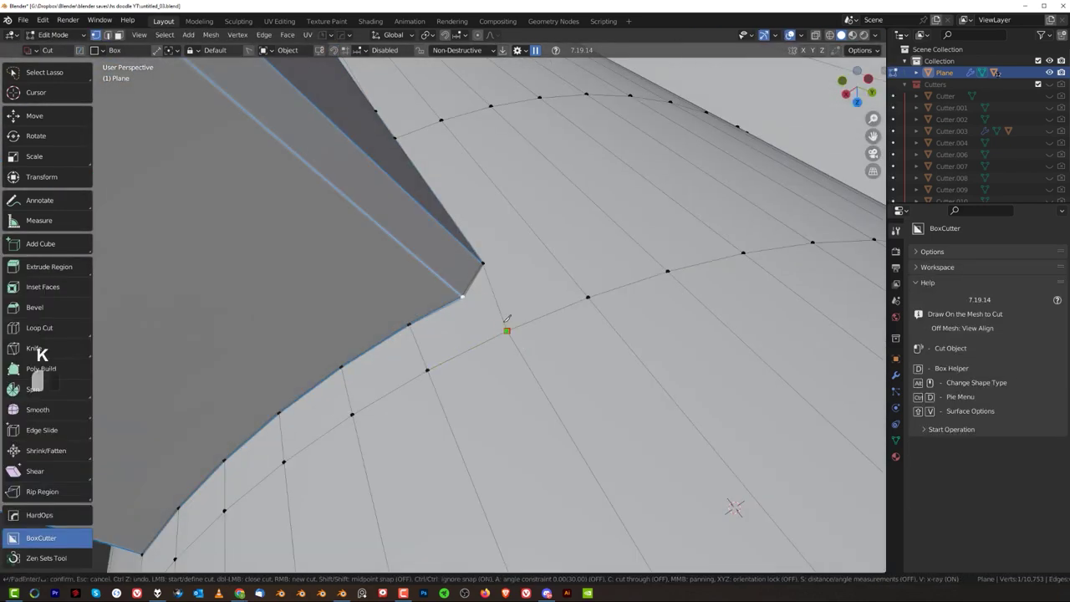
left_click(505, 323)
left_click(476, 275)
key("space")
key("Tab")
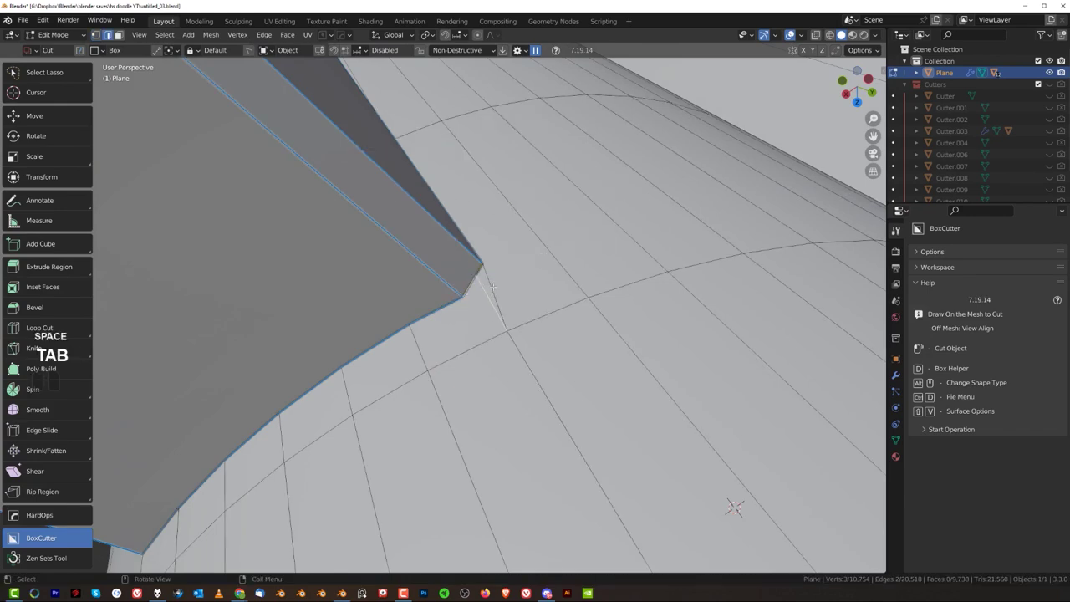
key("x")
left_click(497, 283)
key("Tab")
scroll(504, 194, "down", 9)
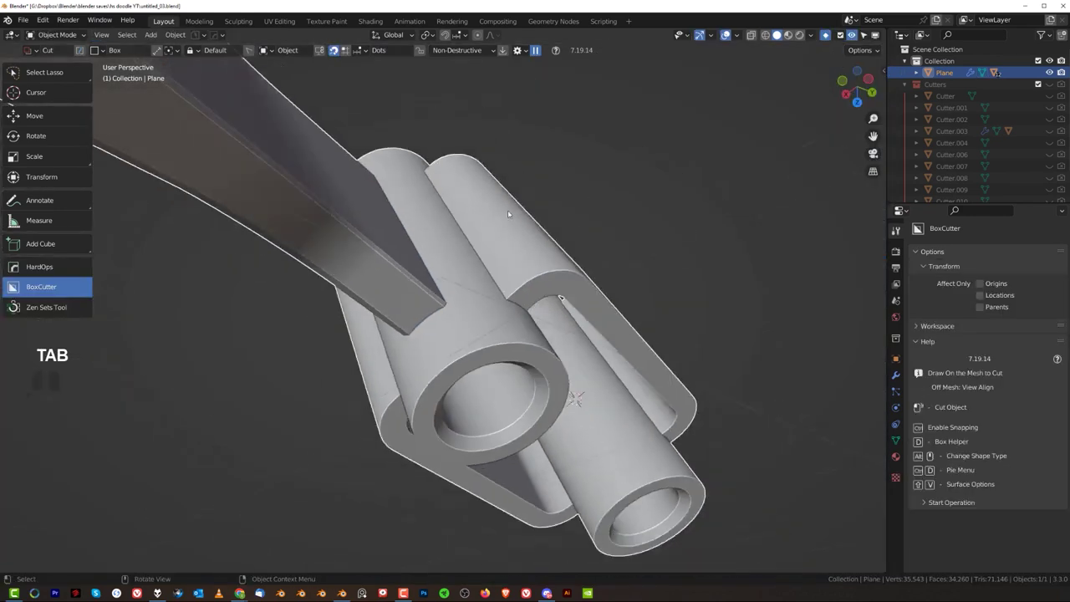
Symmetrize the whole panel mesh across X from positive to negative.
scroll(508, 214, "down", 4)
middle_click_drag(503, 214, 519, 237)
key("Tab")
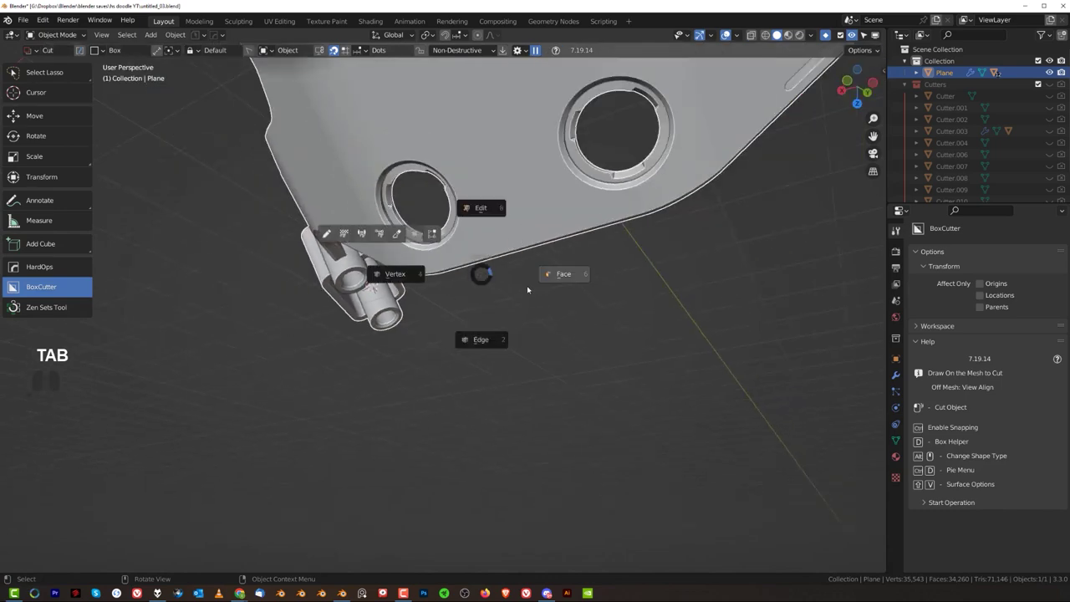
left_click(528, 290)
scroll(527, 293, "down", 5)
middle_click_drag(518, 313, 489, 308)
key("alt+x")
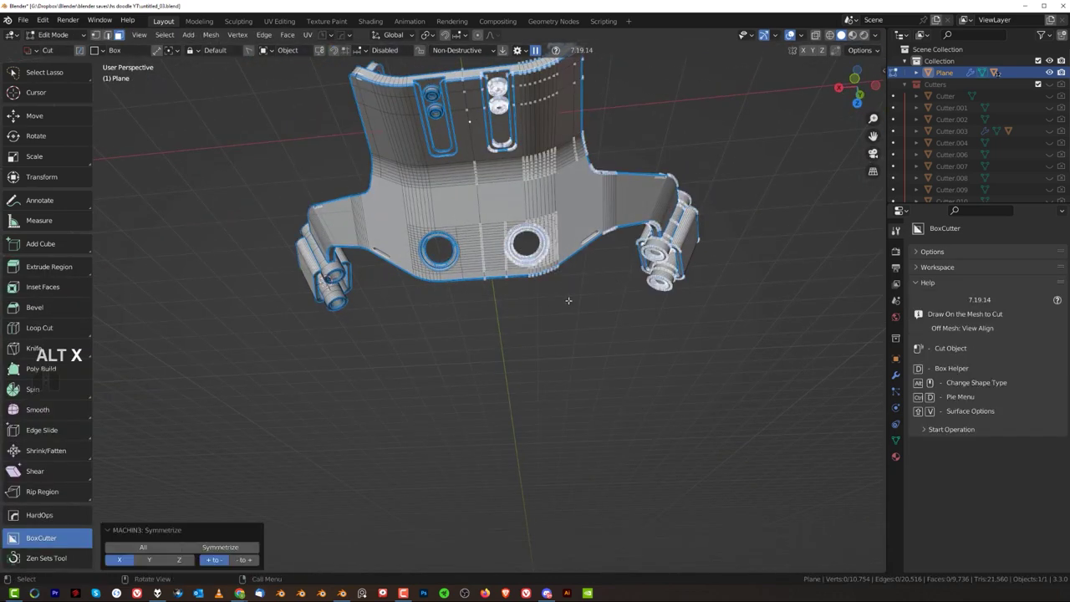
key("Tab")
Examine the mirrored panel's rim, ring holes, slots and cylinder joints from several angles.
middle_click_drag(520, 103, 562, 250)
key("grave")
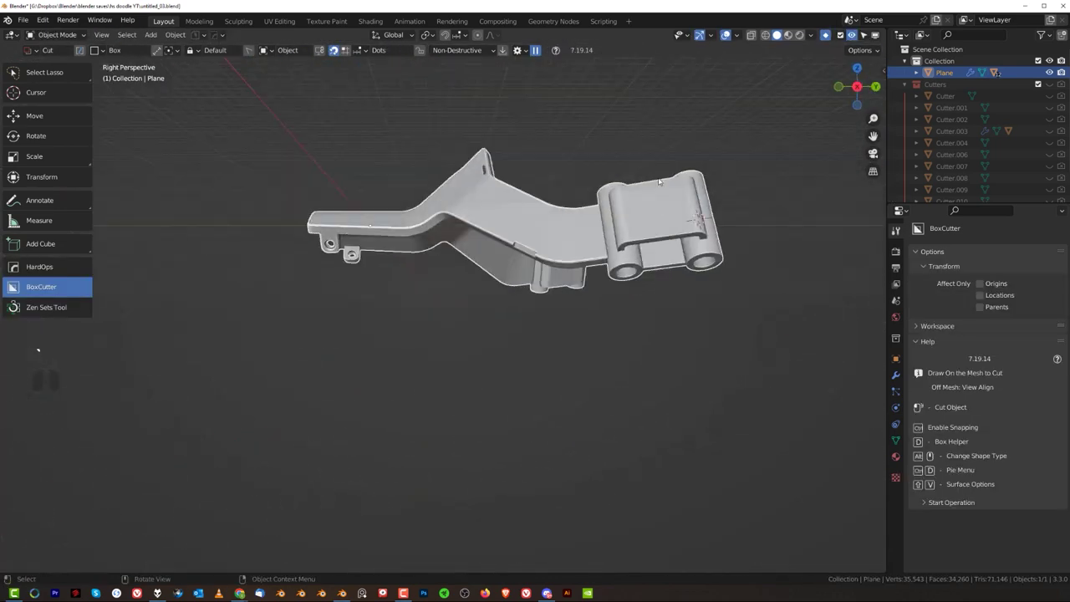
scroll(659, 182, "up", 3)
middle_click_drag(659, 182, 769, 247)
middle_click_drag(368, 251, 174, 174)
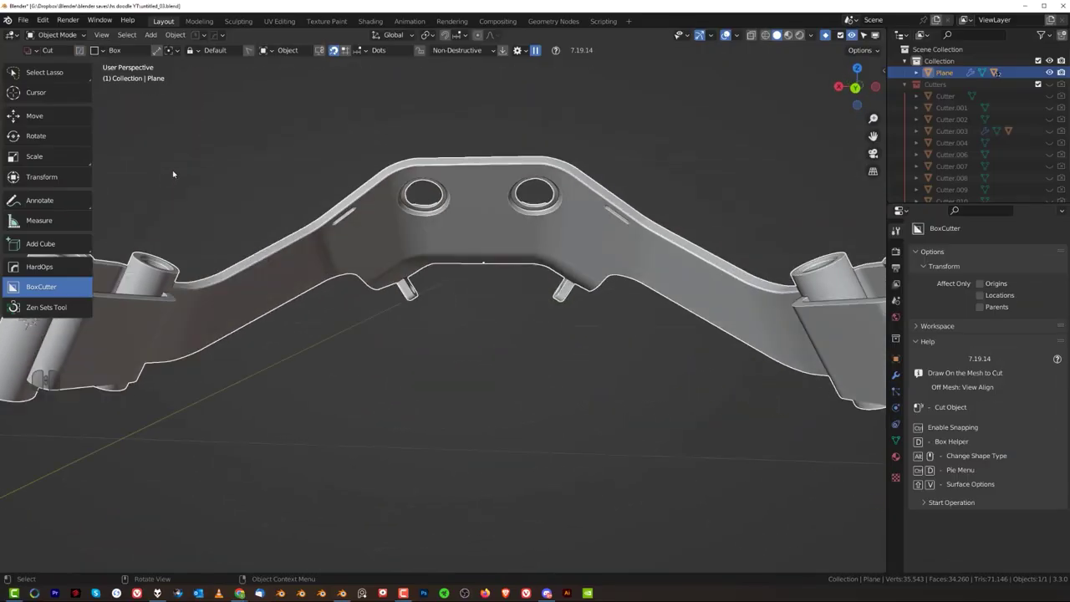
scroll(524, 112, "up", 2)
middle_click_drag(523, 112, 471, 310, "shift")
scroll(471, 310, "up", 4)
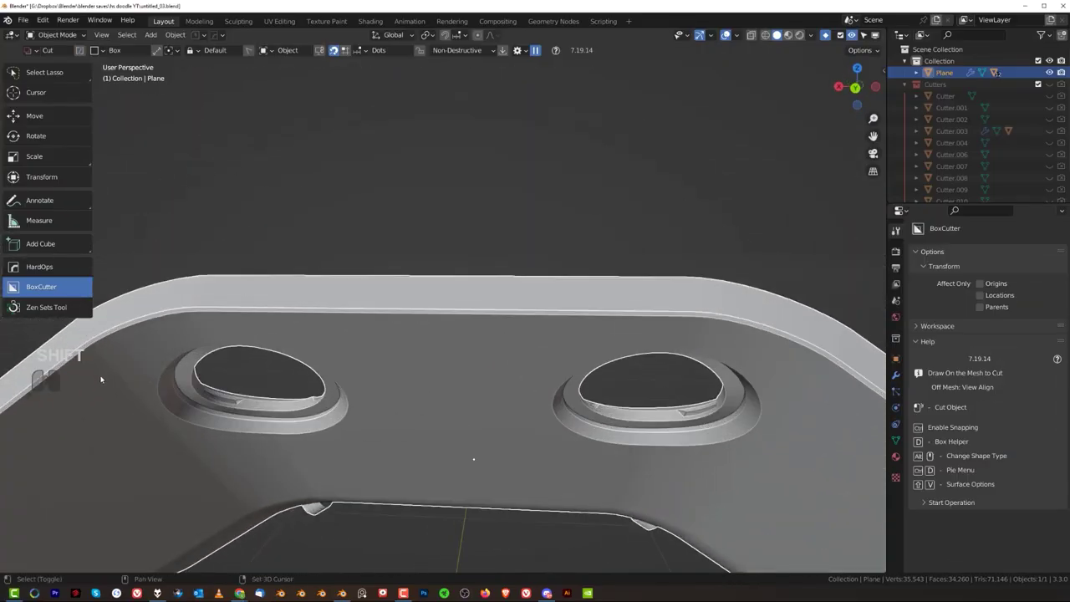
middle_click_drag(101, 380, 390, 282, "shift")
scroll(347, 356, "down", 4)
middle_click_drag(346, 356, 543, 225, "shift")
scroll(350, 315, "up", 2)
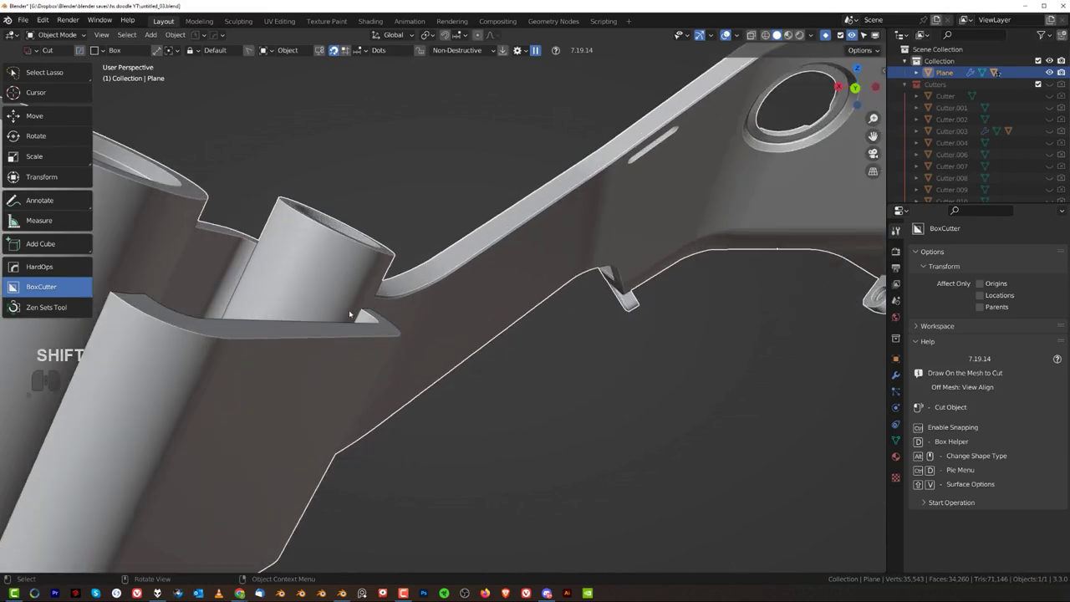
Bevel the outer top rims of both cylinders at the arm's end with a single segment.
scroll(347, 342, "down", 6)
middle_click_drag(385, 346, 456, 346)
middle_click_drag(456, 347, 234, 283, "shift")
scroll(282, 248, "up", 2)
scroll(234, 283, "up", 3)
middle_click_drag(464, 243, 476, 194, "shift")
scroll(449, 218, "up", 2)
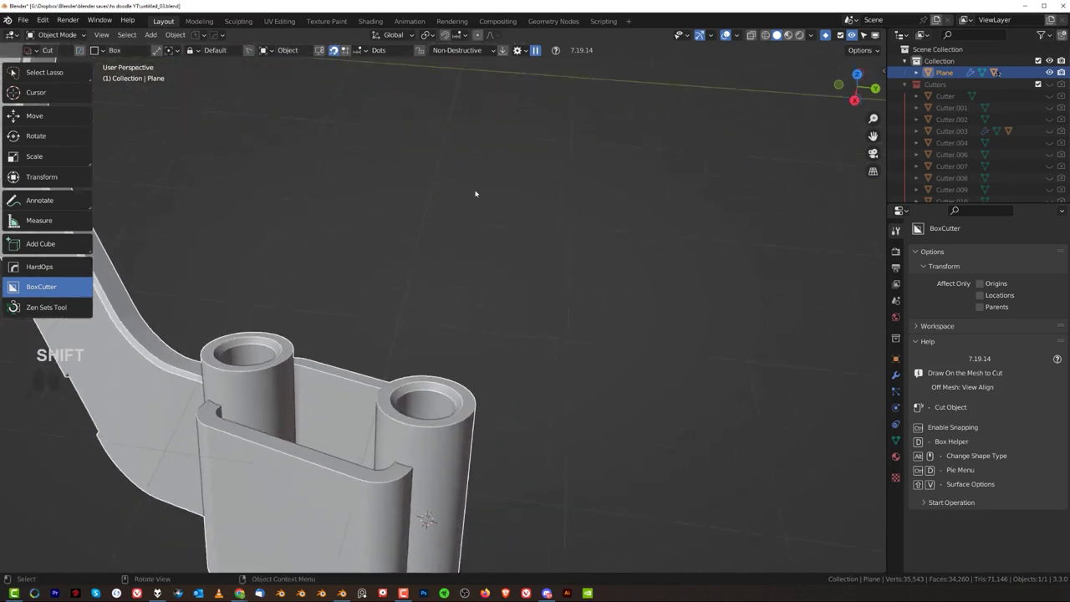
scroll(474, 201, "up", 2)
middle_click_drag(433, 301, 446, 237, "shift")
key("Tab")
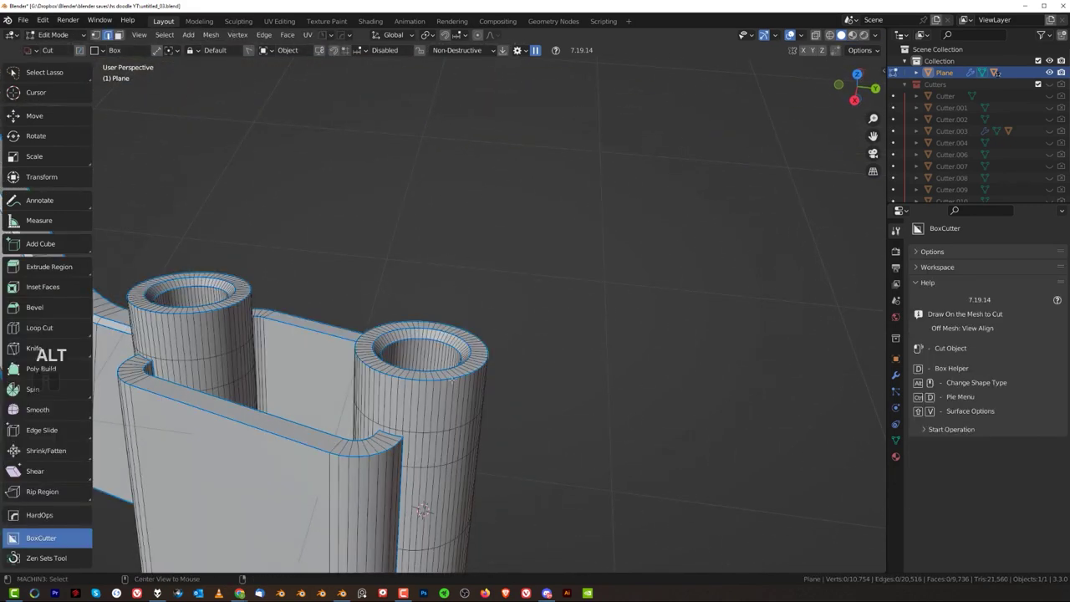
left_click(452, 380, "alt")
left_click(452, 380)
left_click(450, 378, "alt")
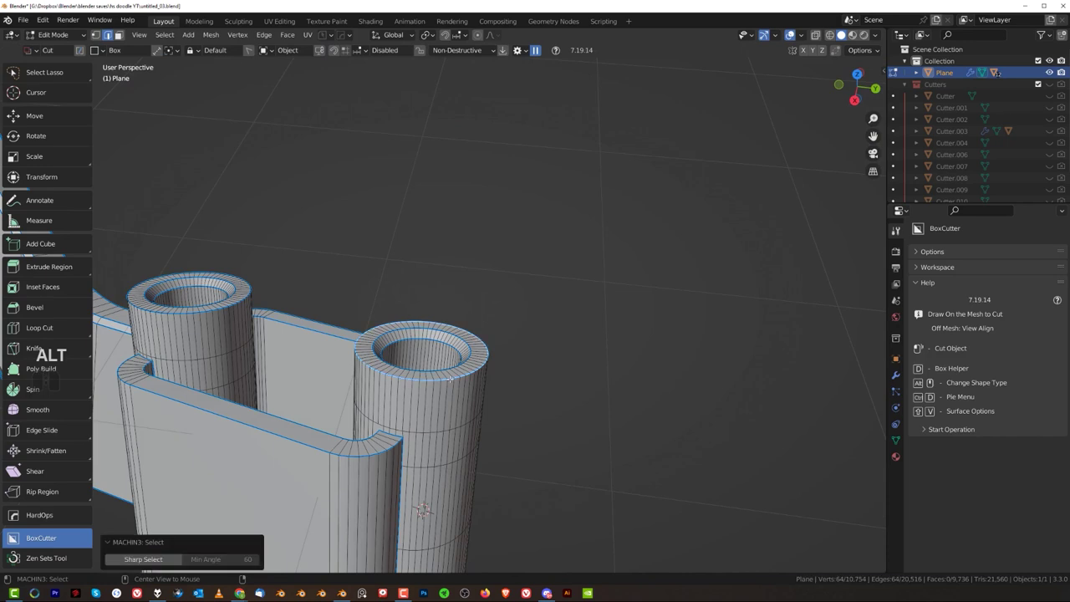
left_click(185, 313, "alt+shift")
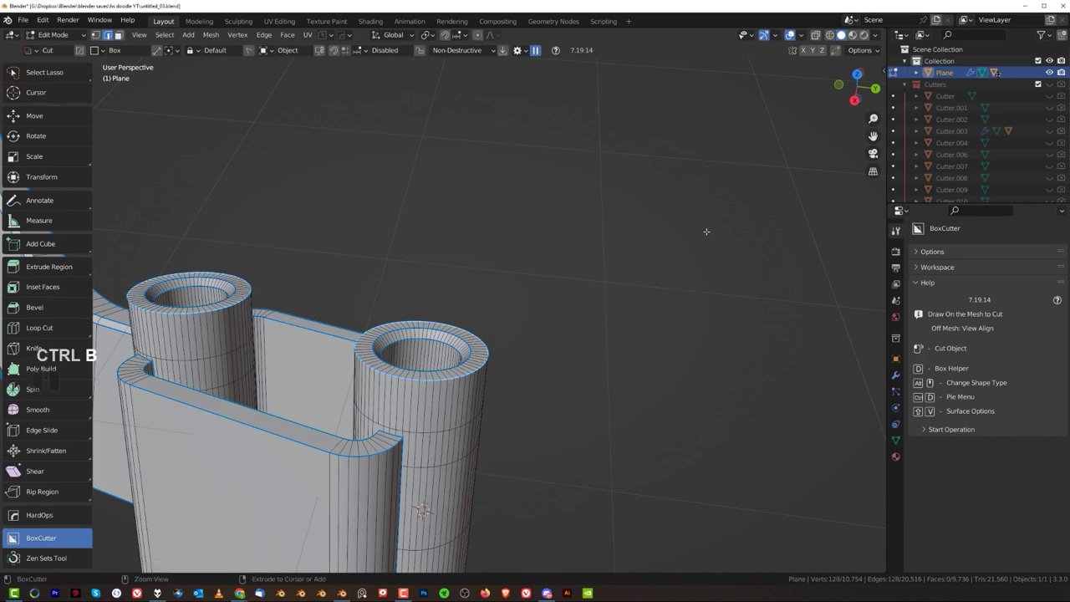
key("ctrl+b")
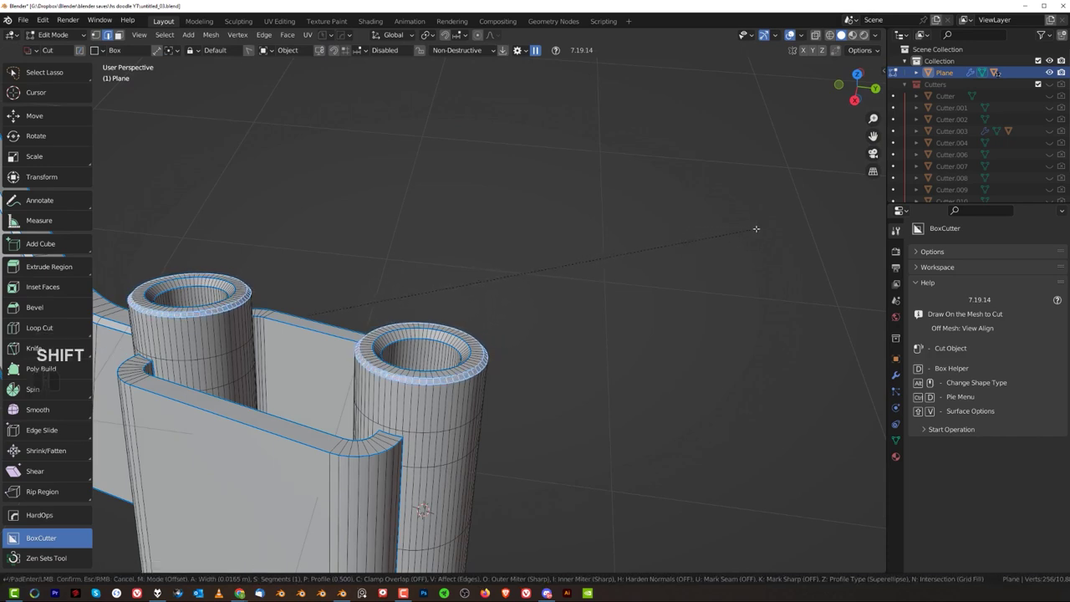
left_click(702, 251)
Bevel the long outer edge along the upper side of the plate wrapping the two cylinders.
middle_click_drag(702, 251, 705, 164, "shift")
scroll(706, 164, "down", 1)
scroll(352, 330, "up", 1)
left_click(311, 284, "alt")
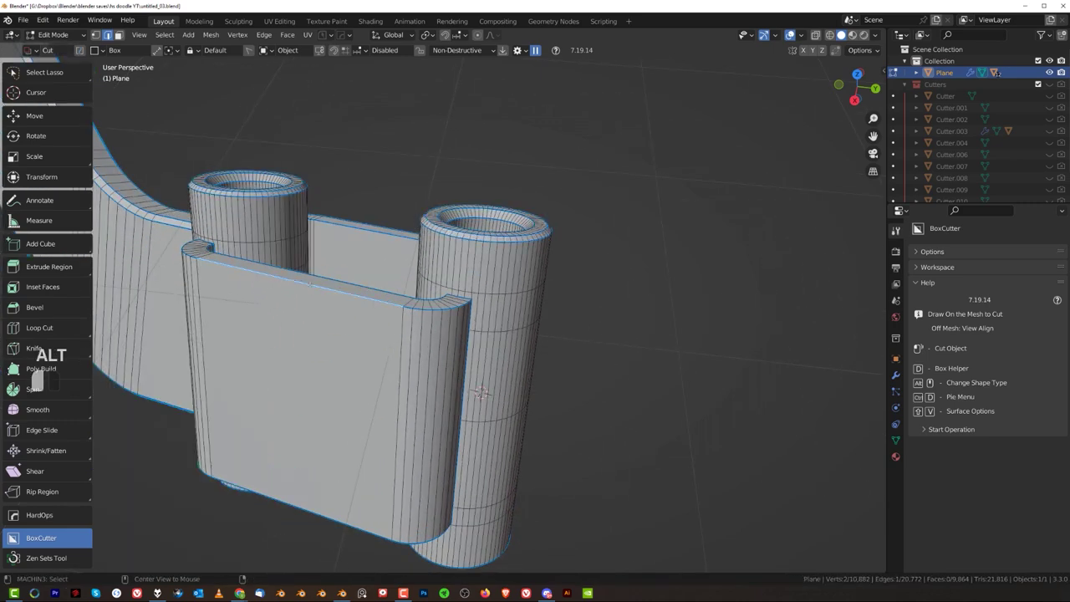
left_click(311, 284, "alt")
middle_click_drag(186, 376, 190, 403)
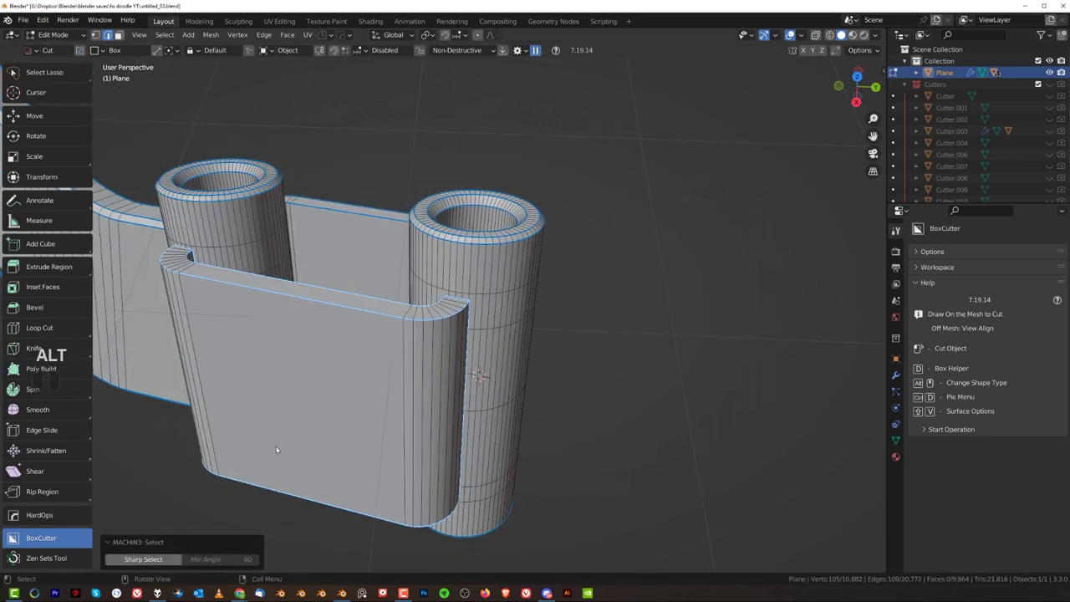
scroll(469, 343, "up", 4)
key("ctrl+b")
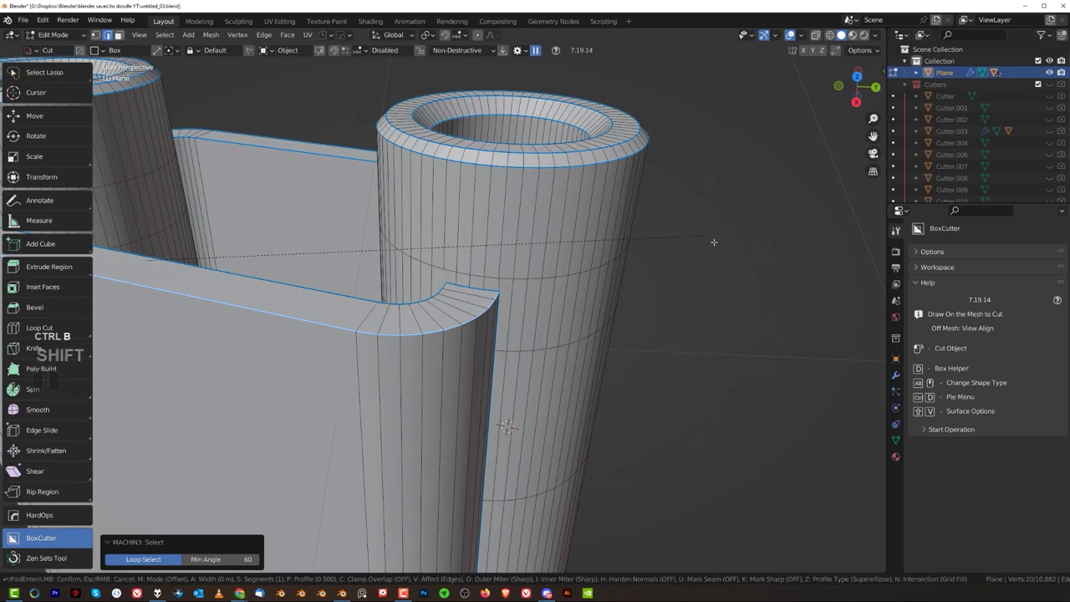
left_click(780, 263)
scroll(555, 211, "up", 3)
key("Tab")
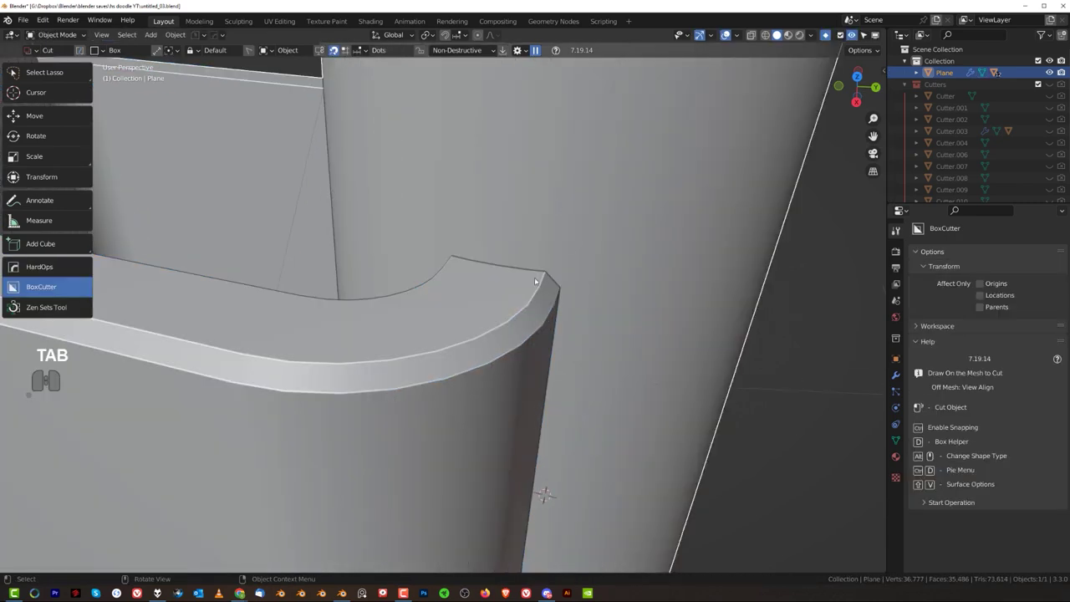
Bevel the outer rim edge of the plate on the opposite side of the cylinders, 0.0167 m wide with one segment.
scroll(584, 284, "down", 11)
middle_click_drag(533, 253, 326, 281)
middle_click_drag(636, 292, 432, 480, "shift")
scroll(502, 334, "up", 3)
key("Tab")
scroll(518, 320, "up", 2)
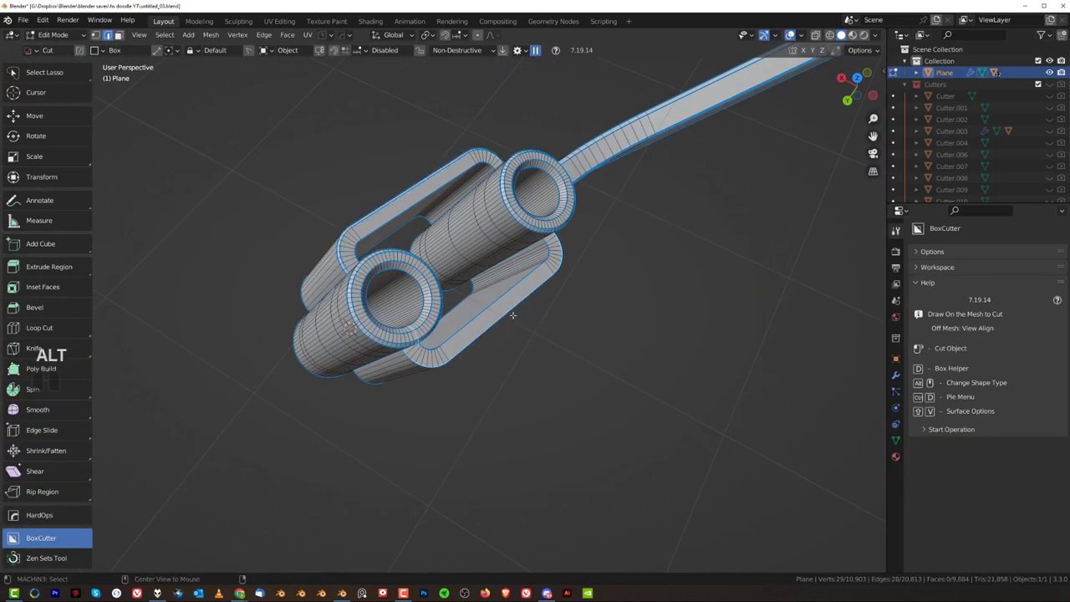
middle_click_drag(513, 315, 470, 355)
left_click(496, 339, "alt")
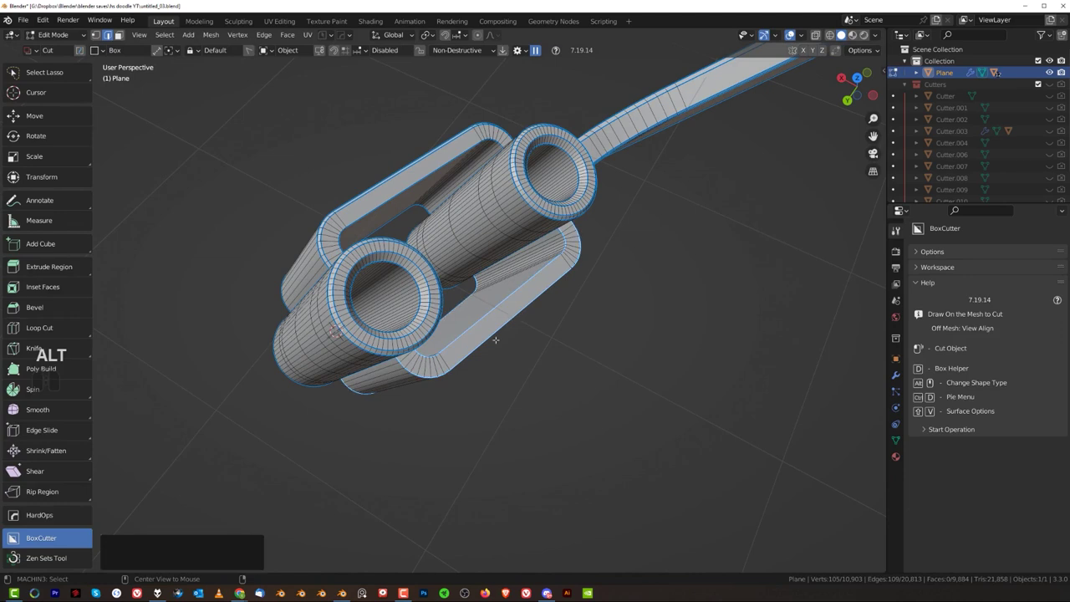
scroll(641, 265, "up", 1)
key("ctrl+b")
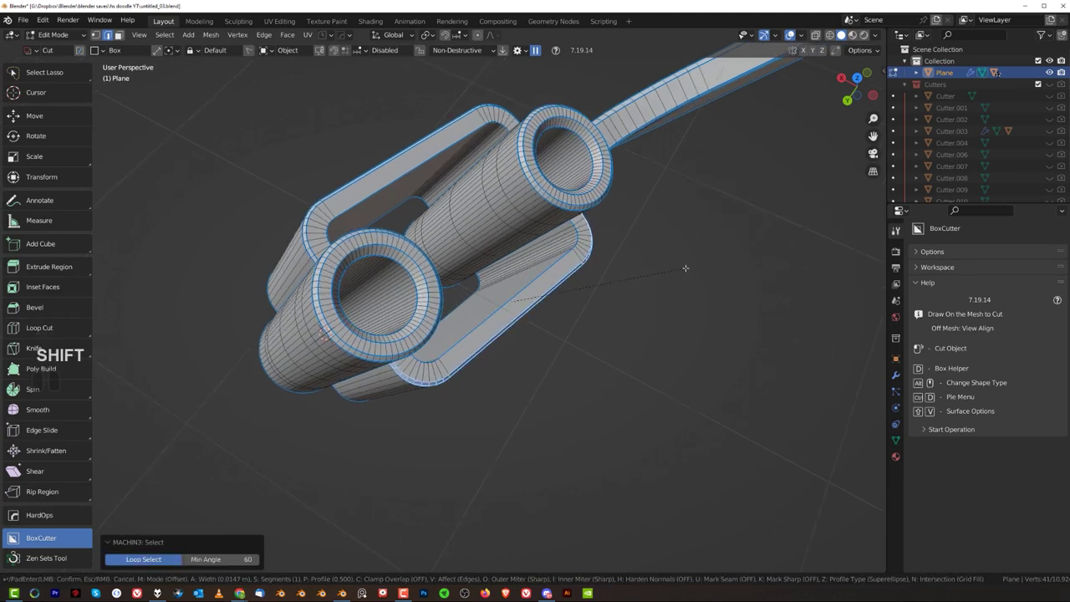
left_click(688, 267)
Symmetrize the whole mesh across X from positive to negative to copy the new rim bevels.
scroll(566, 370, "down", 6)
middle_click_drag(574, 380, 604, 368)
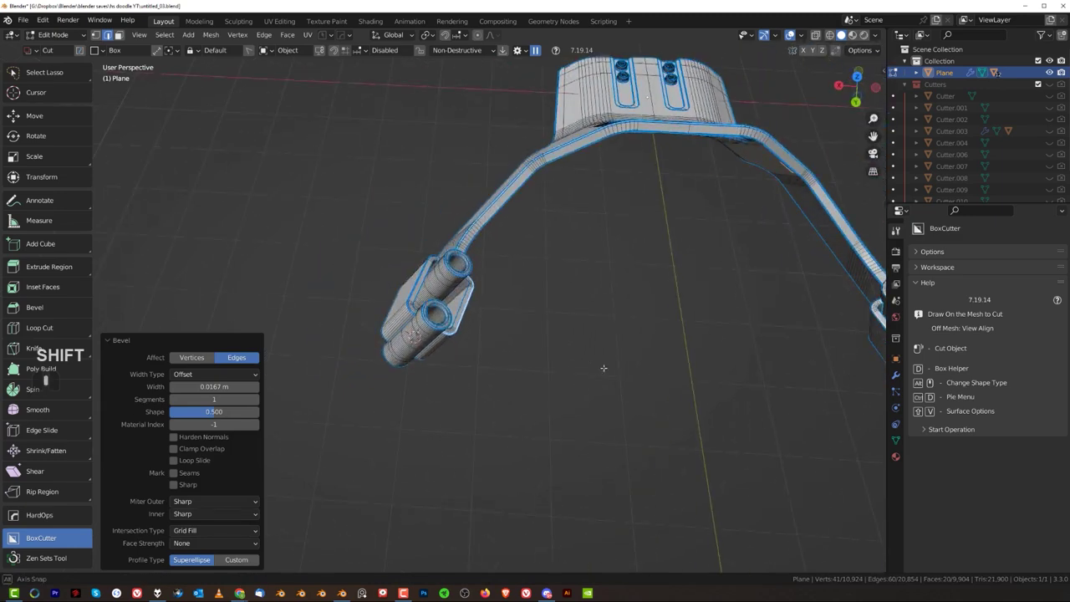
key("alt+x")
middle_click_drag(535, 330, 657, 289)
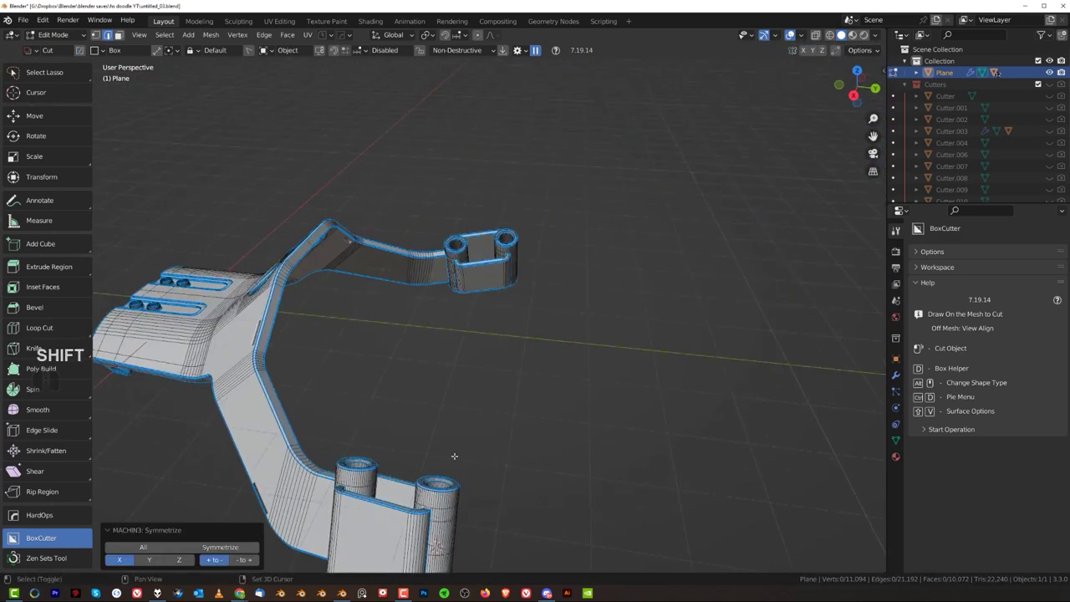
scroll(561, 308, "up", 5)
middle_click_drag(454, 457, 410, 311, "shift")
scroll(406, 284, "down", 3)
key("Tab")
scroll(401, 250, "down", 4)
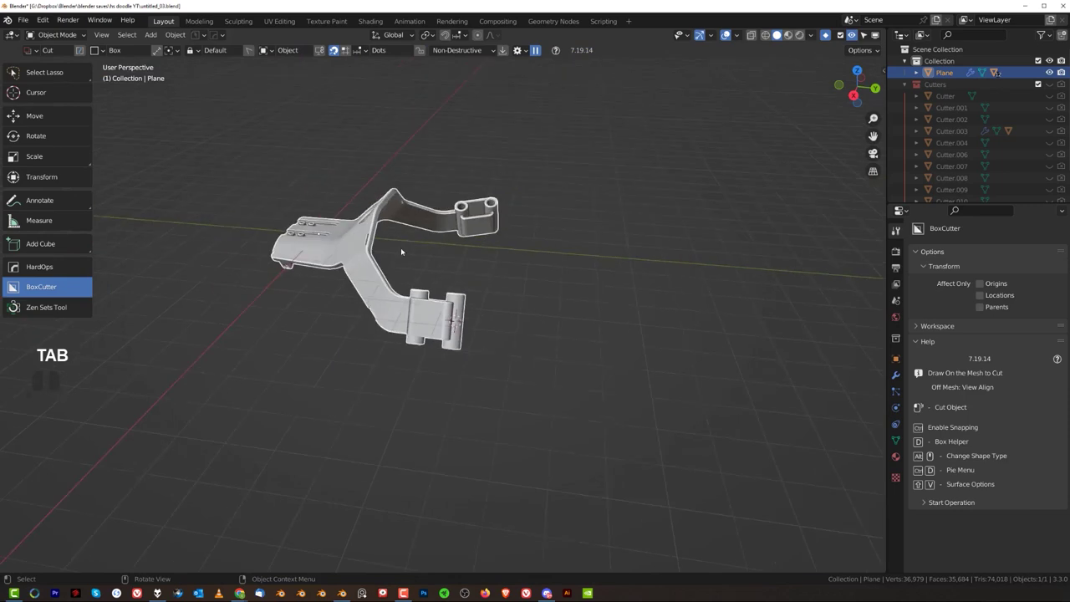
Align the view squarely to the flat outer face of the plate in front of the two cylinders.
middle_click_drag(400, 249, 328, 315)
scroll(506, 270, "up", 4)
middle_click_drag(328, 314, 495, 261, "shift")
scroll(501, 269, "up", 4)
middle_click_drag(587, 439, 507, 246, "shift")
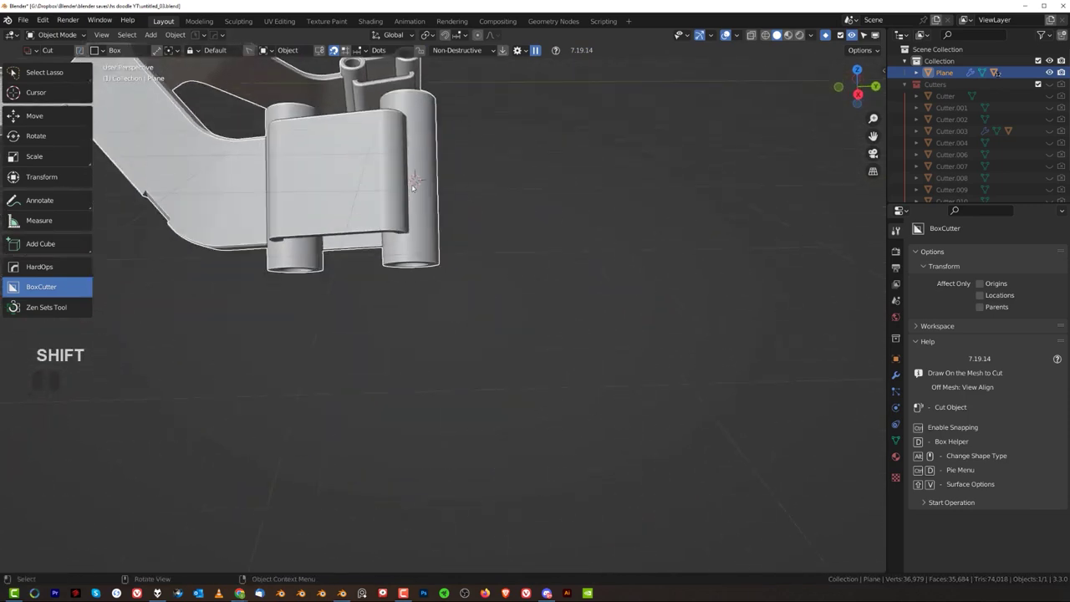
middle_click_drag(417, 197, 504, 254)
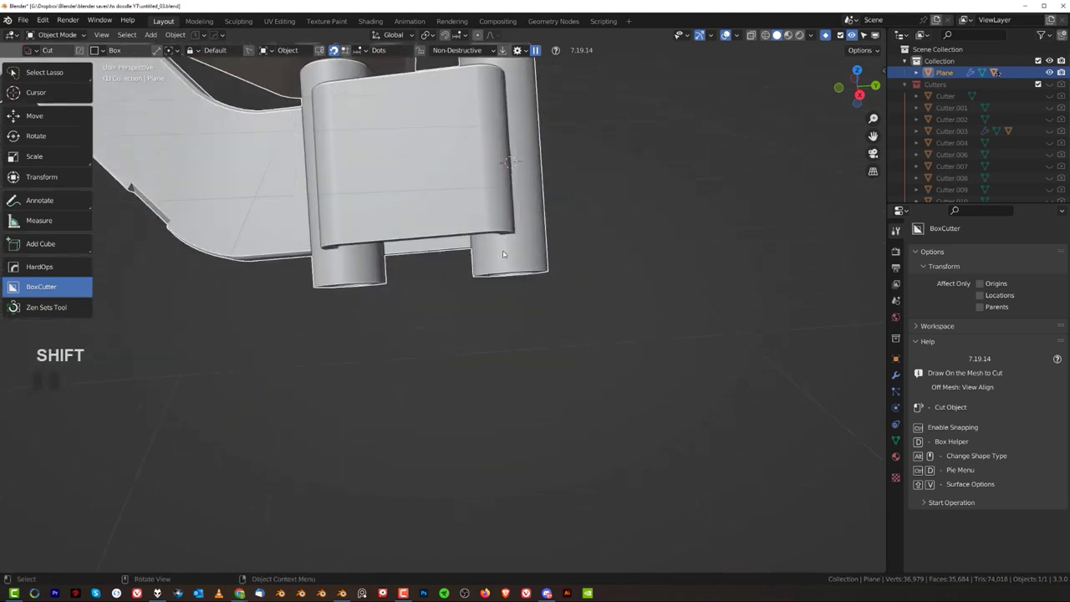
middle_click_drag(552, 162, 539, 230, "shift")
scroll(512, 199, "down", 2)
scroll(409, 220, "up", 2)
left_click(406, 220)
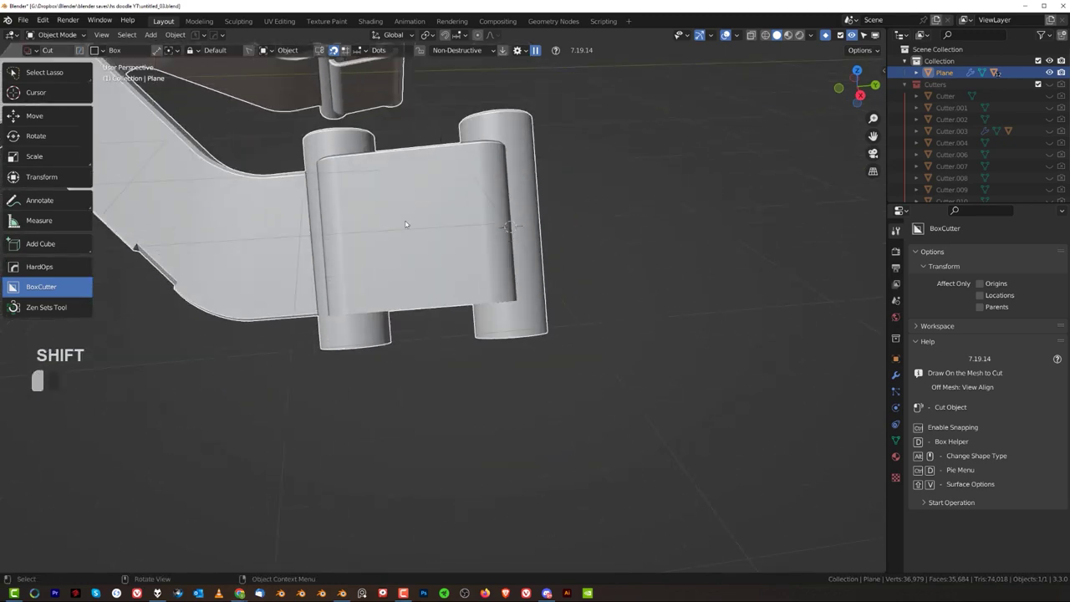
key("Tab")
left_click(422, 233)
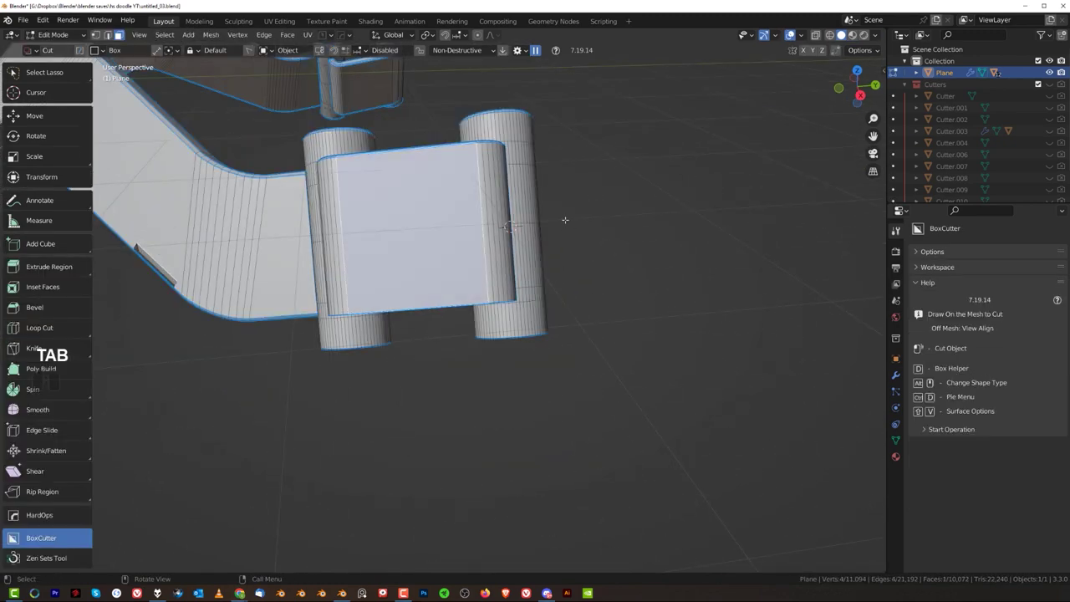
key("ctrl+q")
left_click(485, 164)
key("Tab")
middle_click_drag(409, 251, 575, 317, "shift")
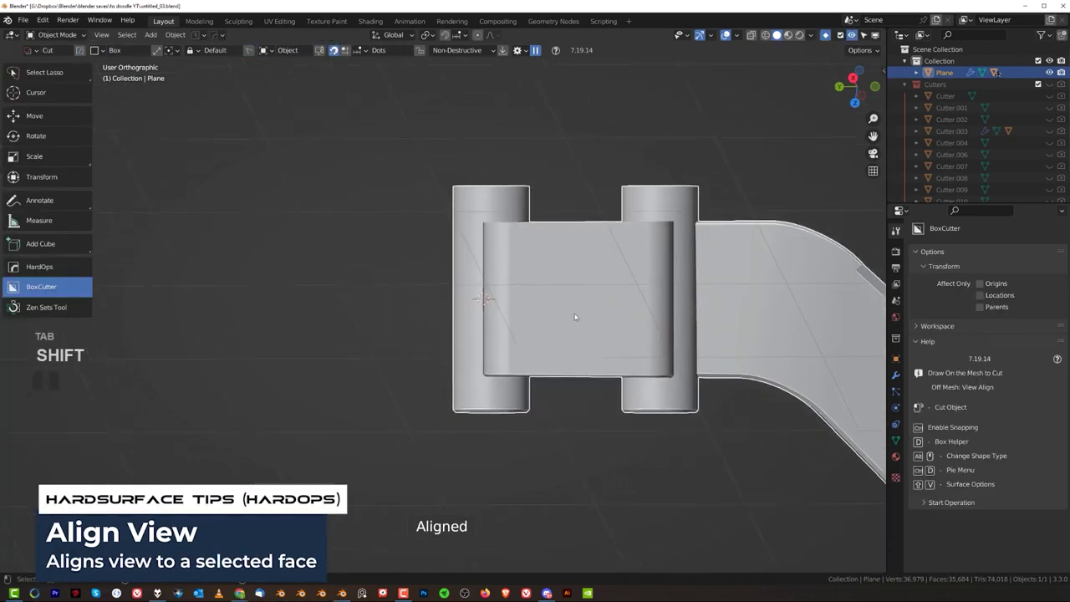
scroll(443, 309, "up", 2)
Add nine loop cuts to each of the two middle sections of the end cylinder.
key("Tab")
left_click(476, 281)
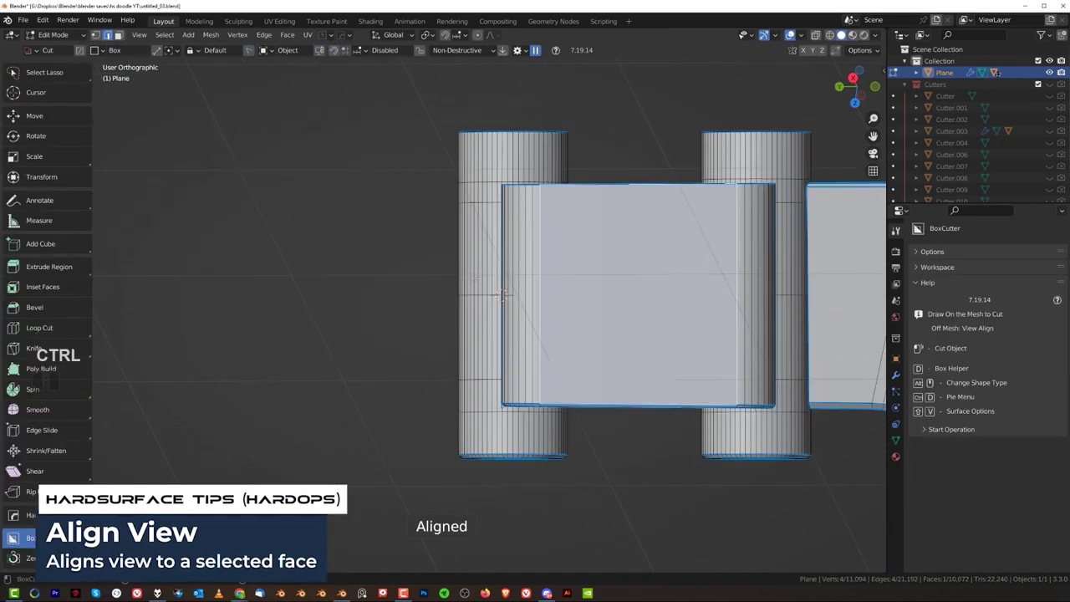
key("ctrl+r")
scroll(476, 278, "up", 8)
left_click(477, 278)
right_click(479, 283)
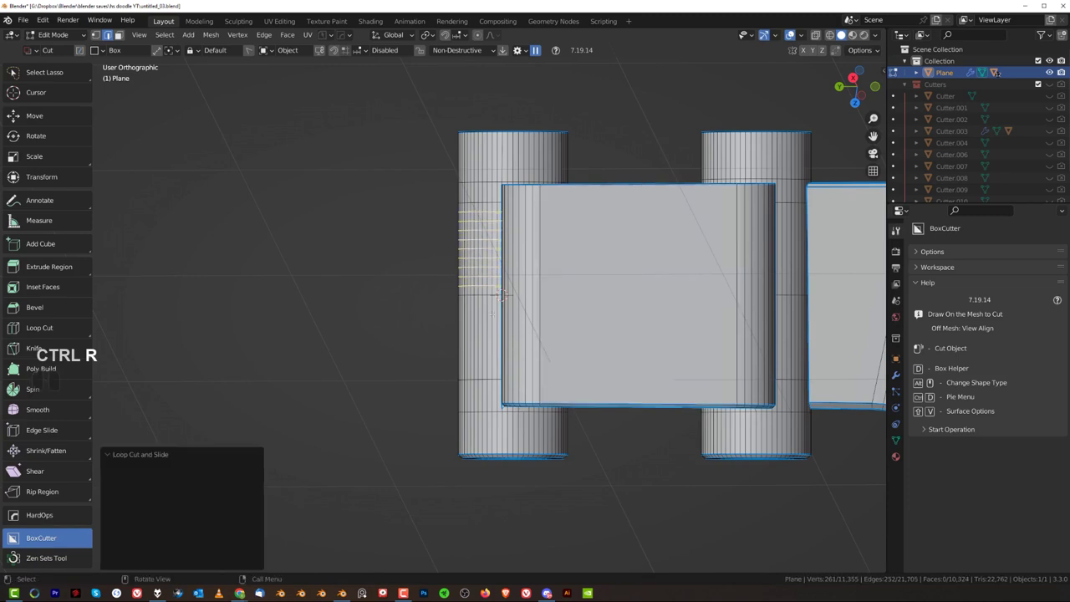
key("ctrl+r")
scroll(492, 316, "up", 2)
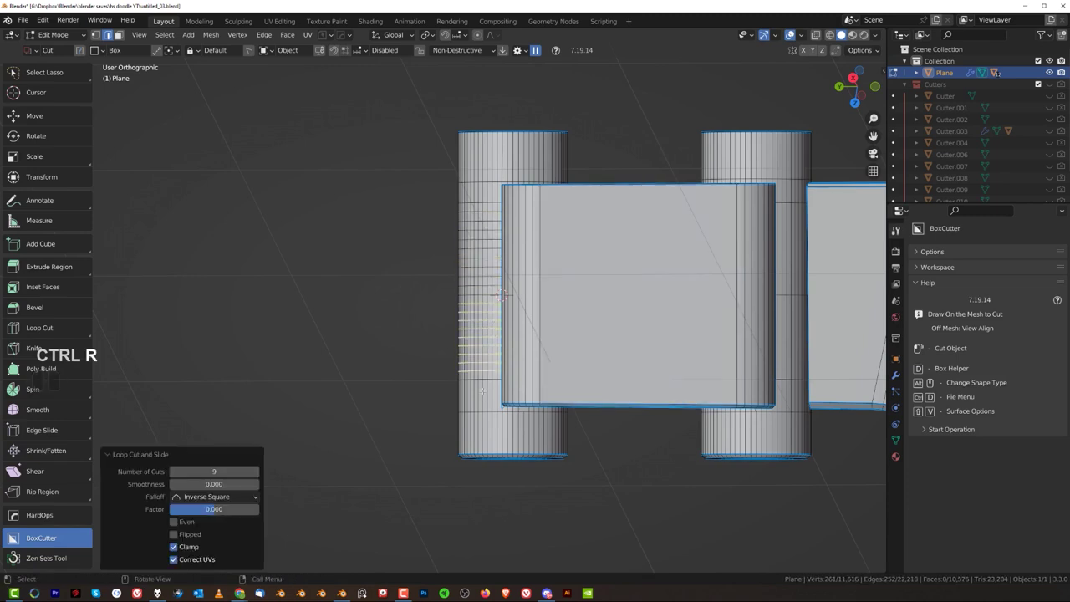
Cut a tapered four-point Ngon notch into the end cylinder's outer side, bevelling its inner corners with 8 segments.
key("Tab")
key("d")
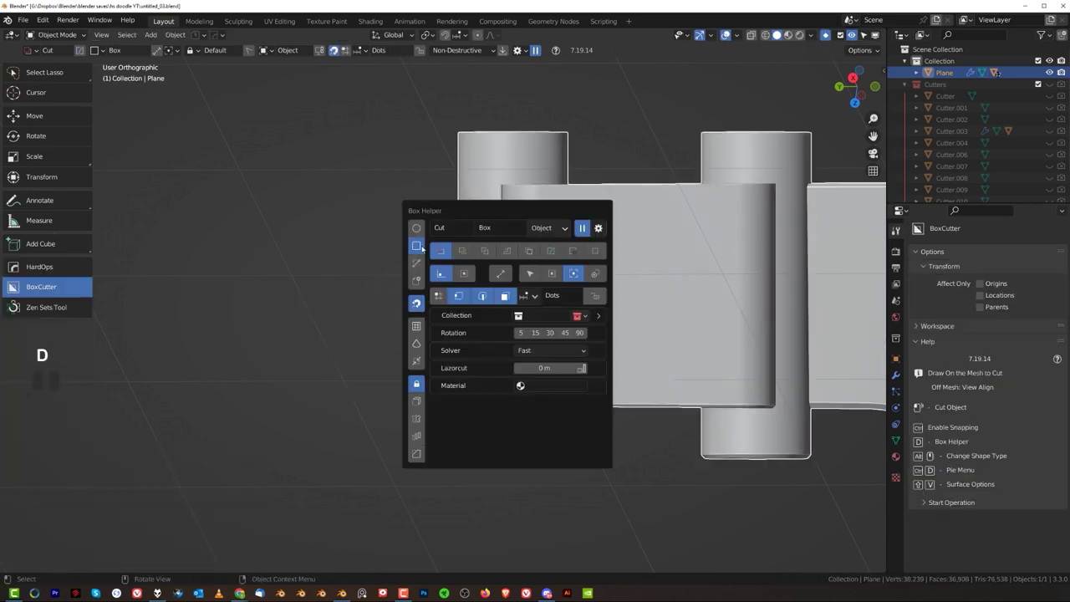
left_click(409, 198)
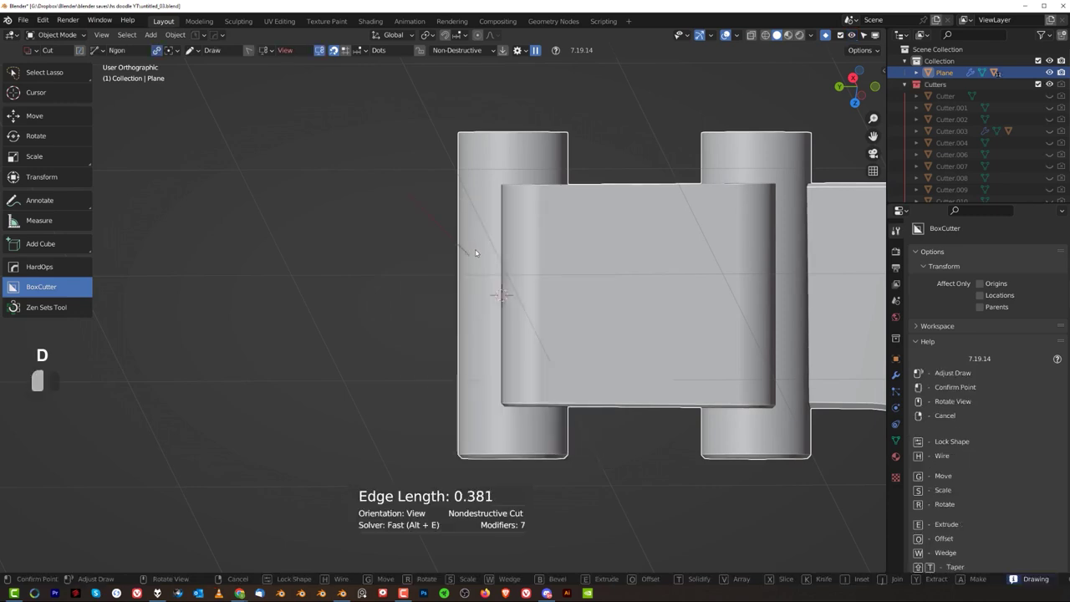
left_click(472, 231)
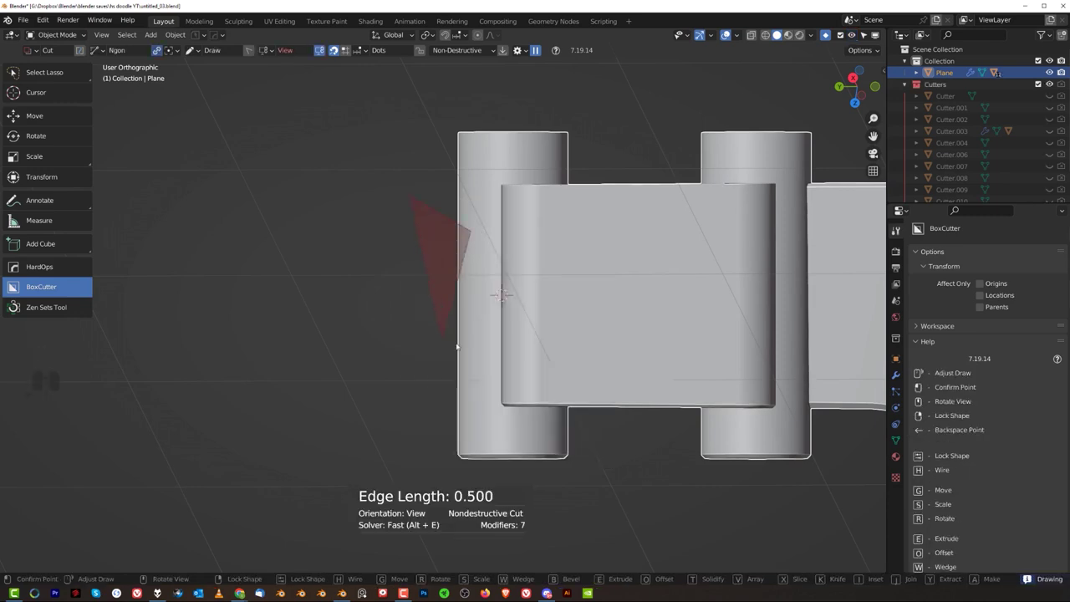
left_click(375, 429)
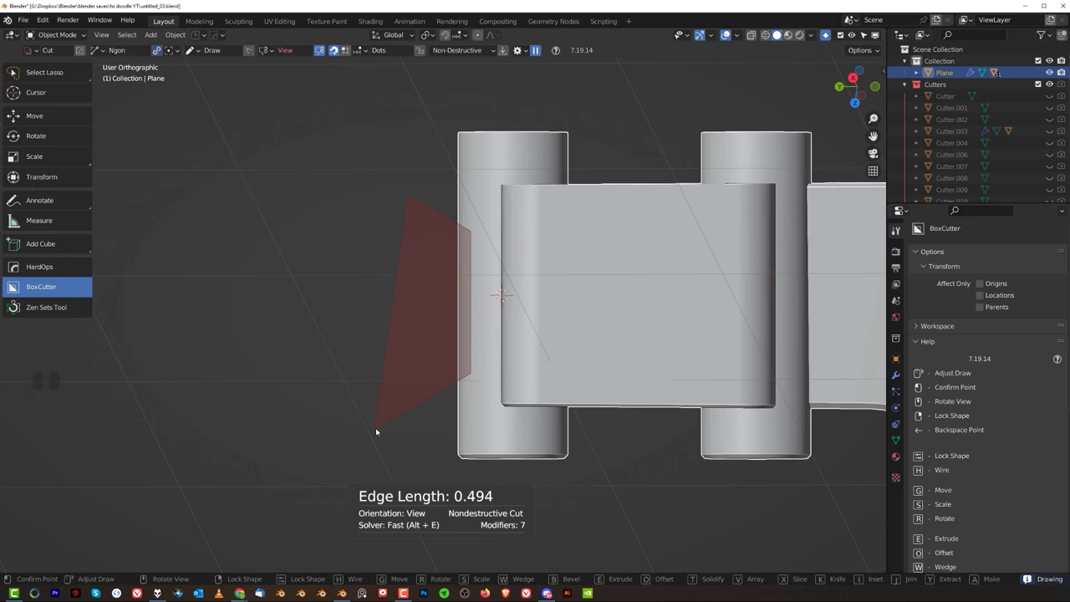
key("b")
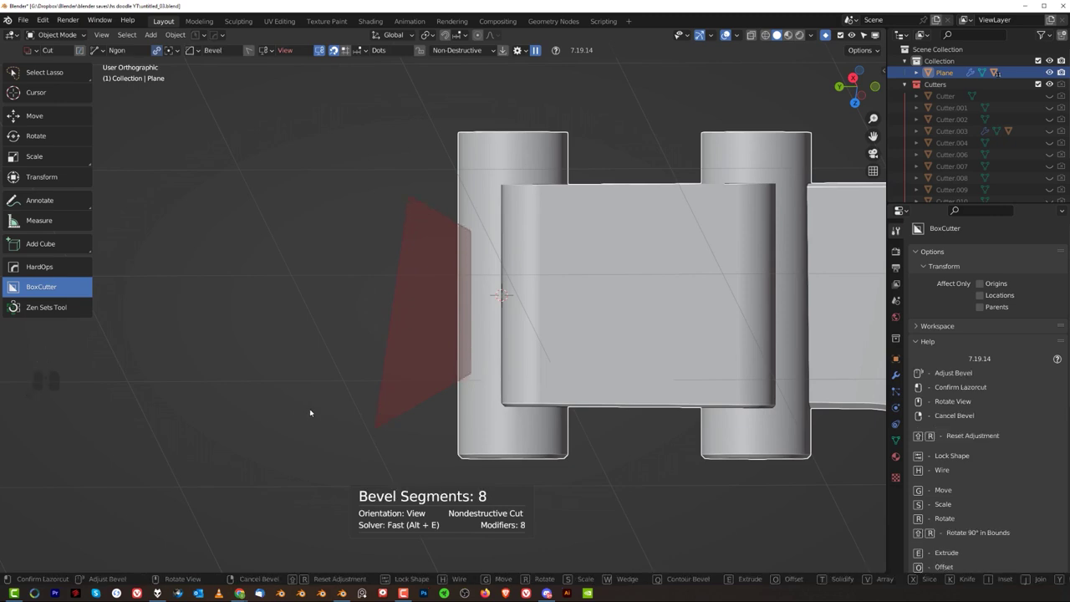
key("Tab")
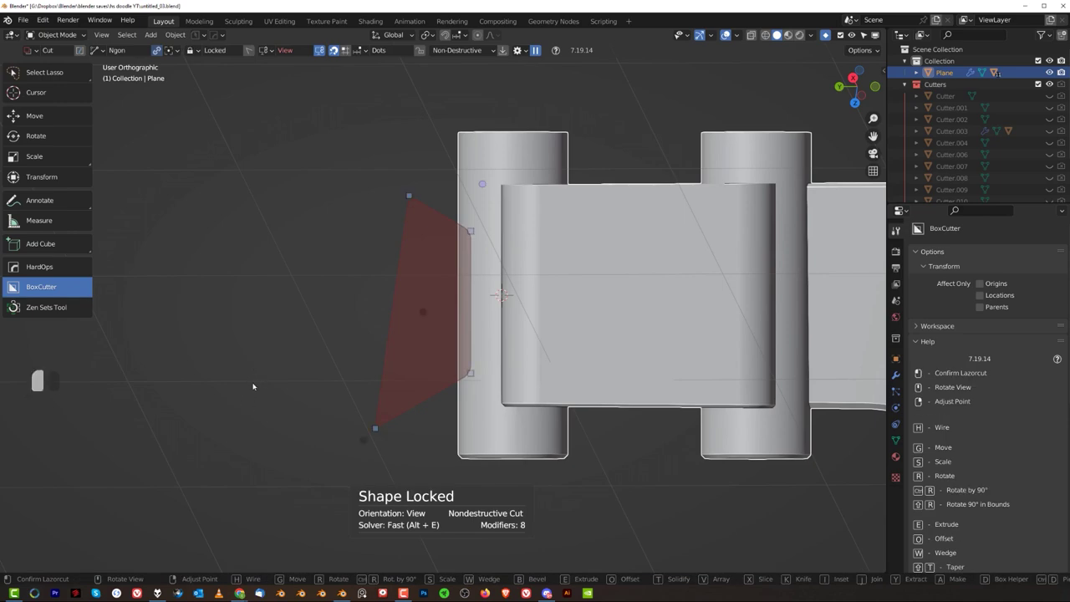
left_click(253, 385)
Examine the rounded notch in the end cylinder from several angles and up close.
scroll(390, 285, "down", 3)
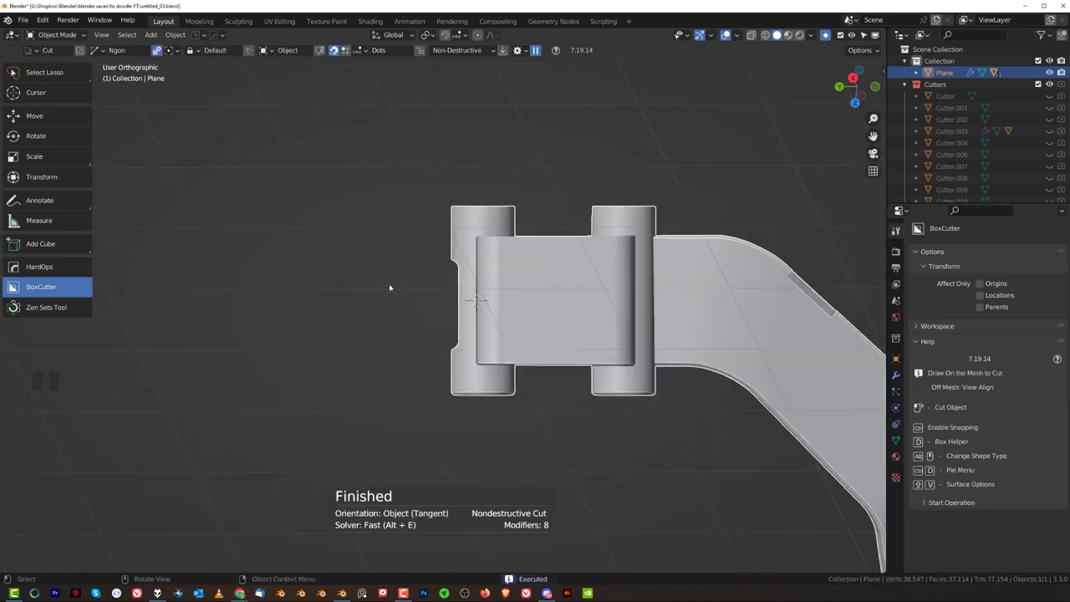
middle_click_drag(390, 285, 368, 215)
scroll(702, 195, "down", 3)
scroll(702, 195, "down", 4)
scroll(425, 246, "up", 4)
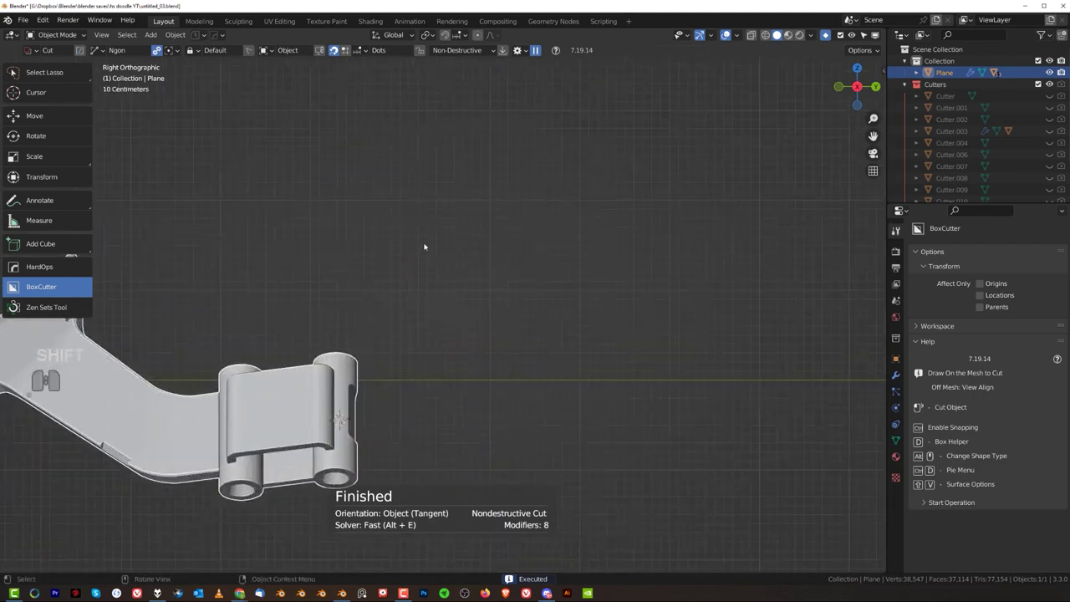
middle_click_drag(425, 246, 289, 311)
middle_click_drag(289, 311, 359, 276, "shift")
scroll(359, 286, "up", 3)
middle_click_drag(310, 367, 449, 246, "shift")
scroll(449, 246, "up", 3)
scroll(451, 242, "up", 2)
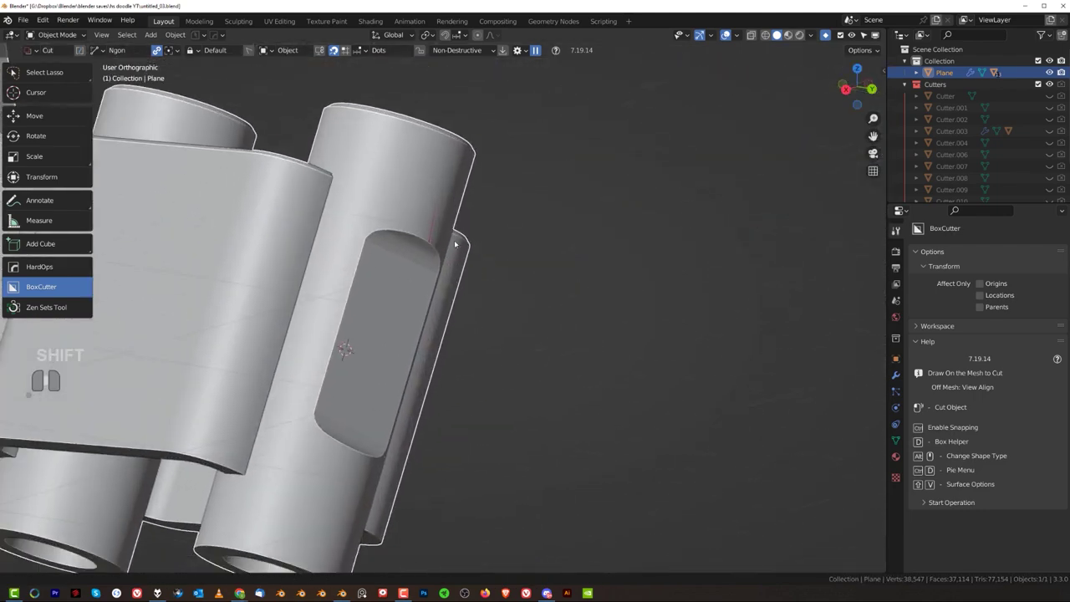
middle_click_drag(408, 274, 461, 242, "shift")
scroll(463, 244, "up", 3)
middle_click_drag(446, 293, 468, 245, "shift")
Slide the cylinder edge loop just above the notch's upper end slightly farther away from the notch.
key("Tab")
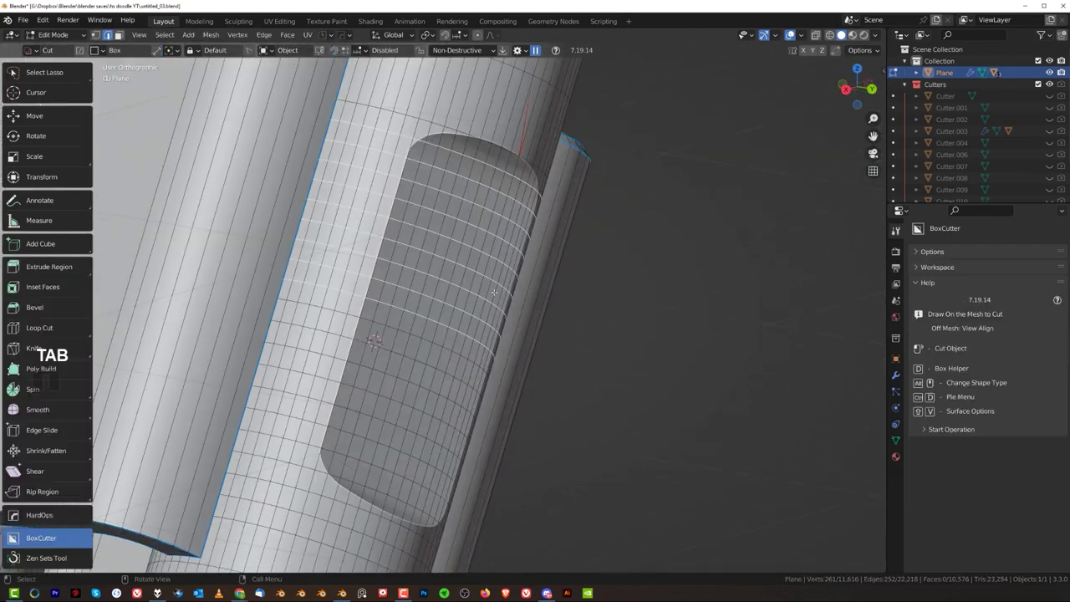
key("Tab")
key("Tab")
left_click(449, 165)
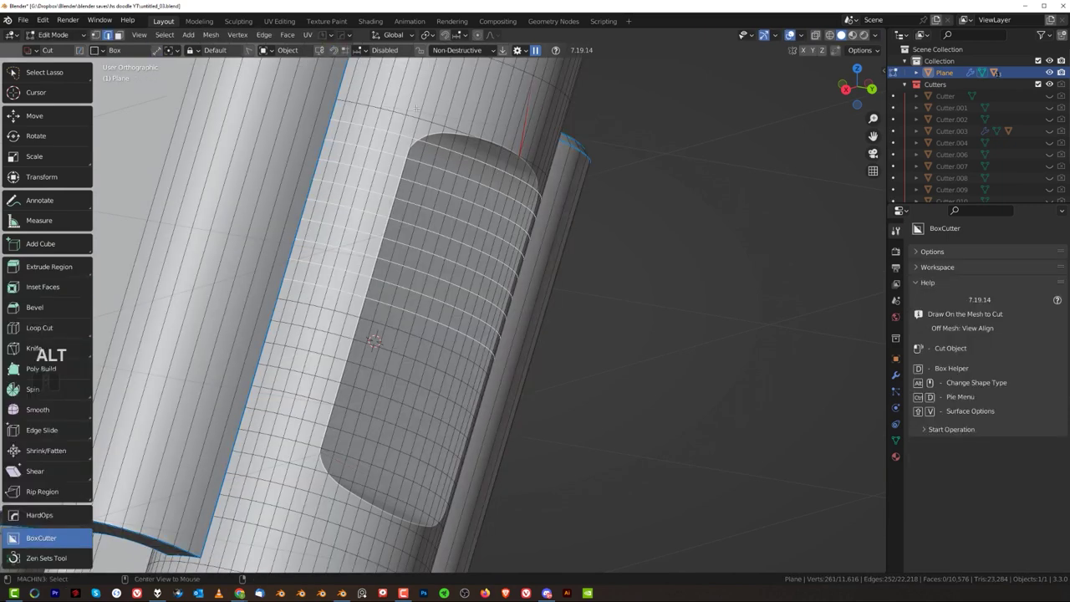
left_click(407, 115, "alt")
left_click(418, 121, "alt")
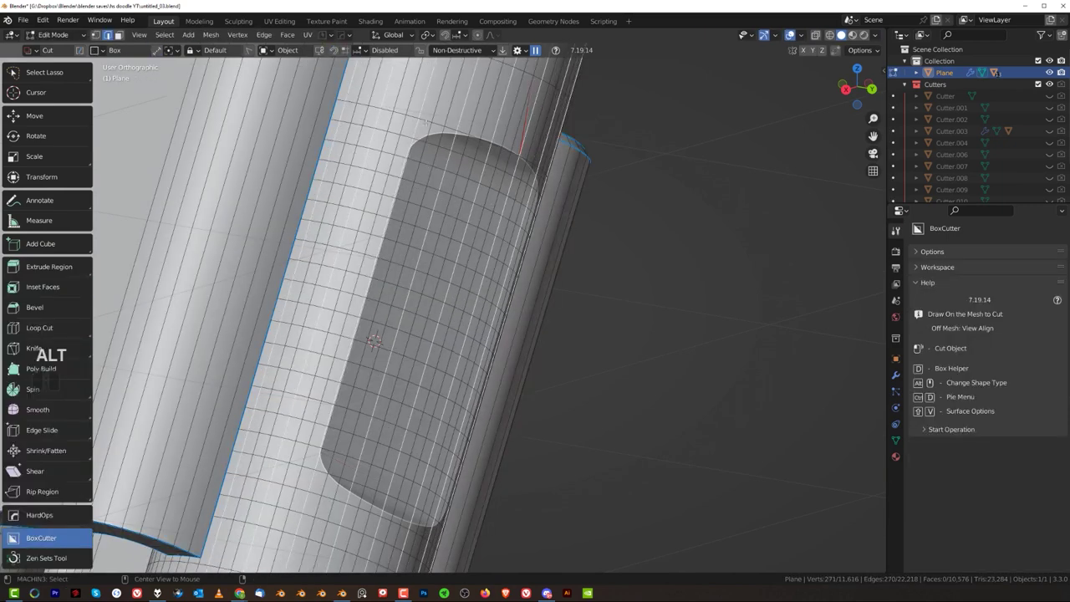
left_click(427, 128, "alt")
key("g")
key("g")
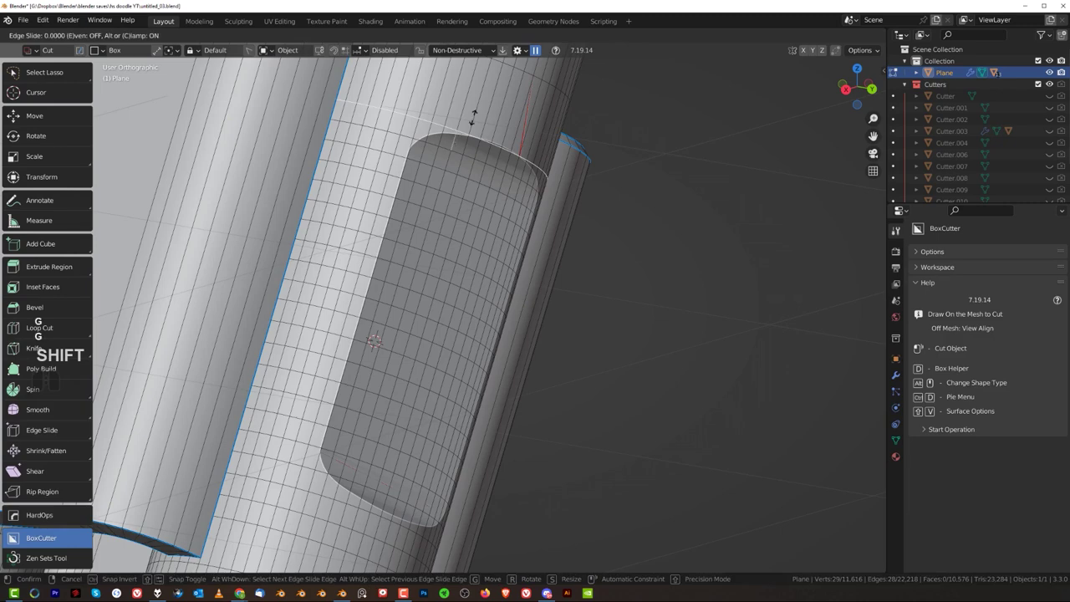
left_click(494, 64)
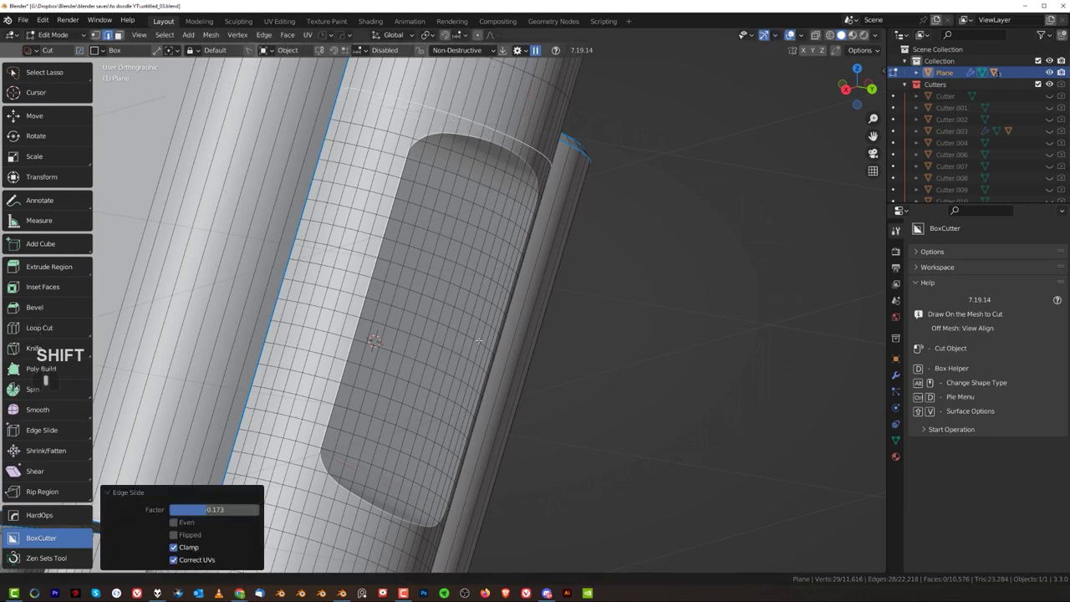
Apply the boolean cuts to the panel mesh with the HardOps Sharpen operation.
middle_click_drag(398, 513, 428, 410, "shift")
key("Tab")
key("q")
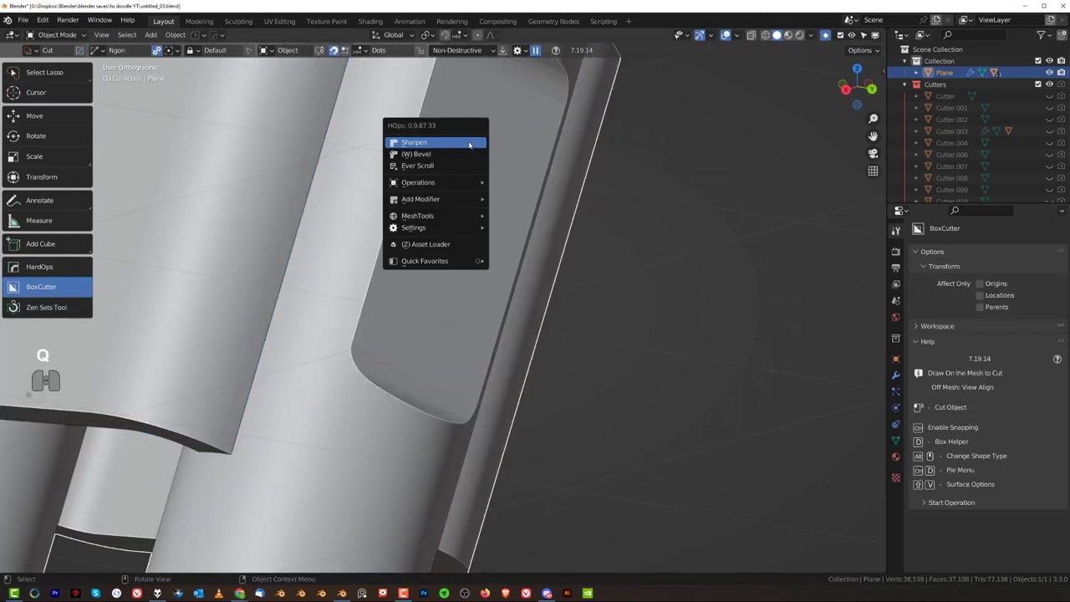
left_click(469, 145)
Run MESHmachine Offset Cut on the complete edge loop around the notch in the end cylinder.
key("Tab")
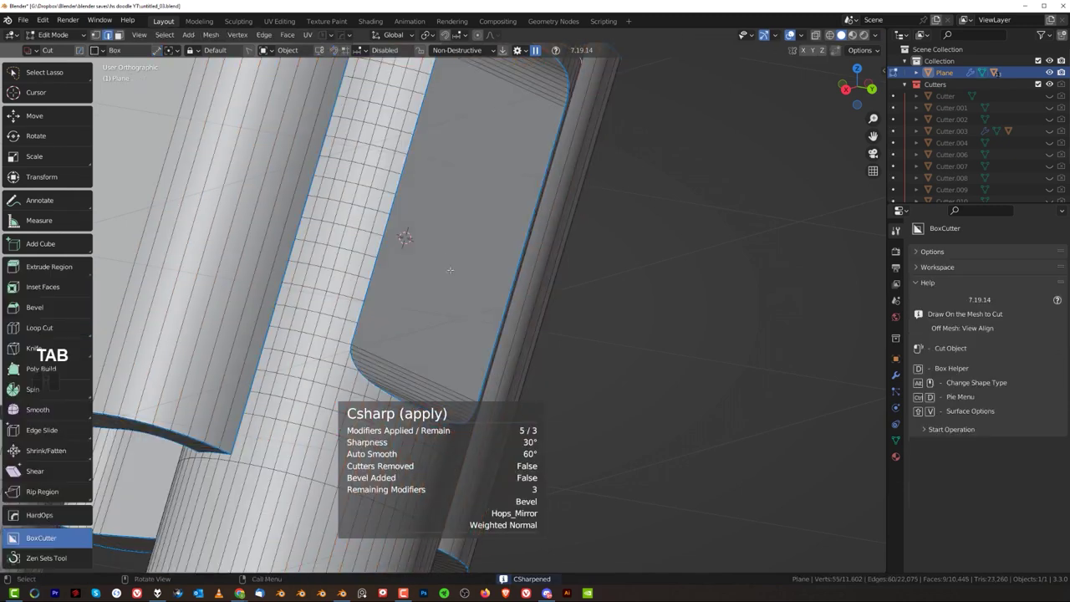
left_click(401, 205)
left_click(401, 206, "alt")
middle_click_drag(631, 170, 602, 265, "shift")
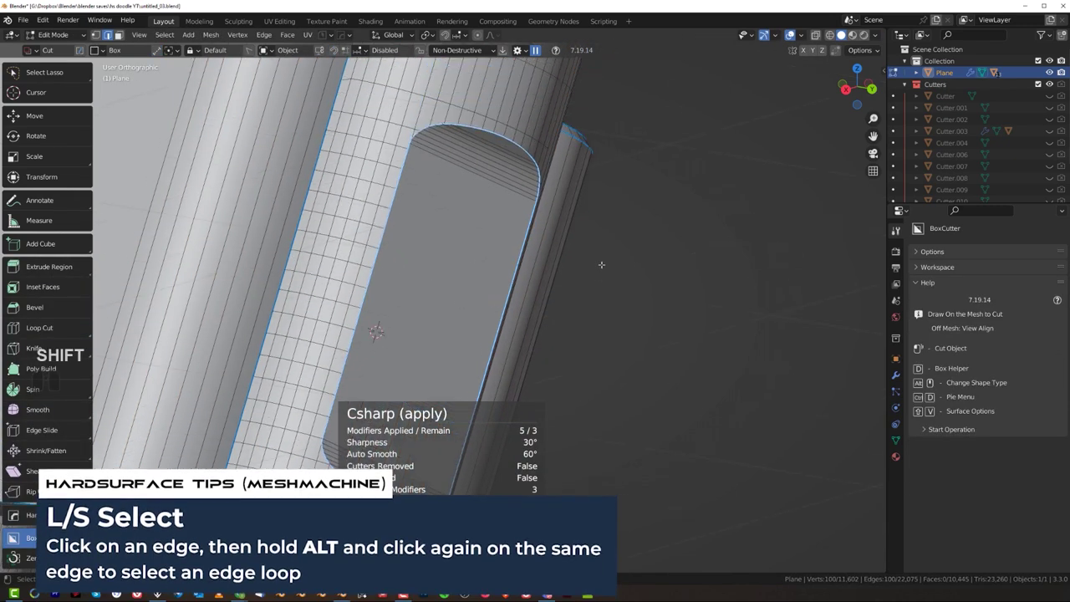
key("y")
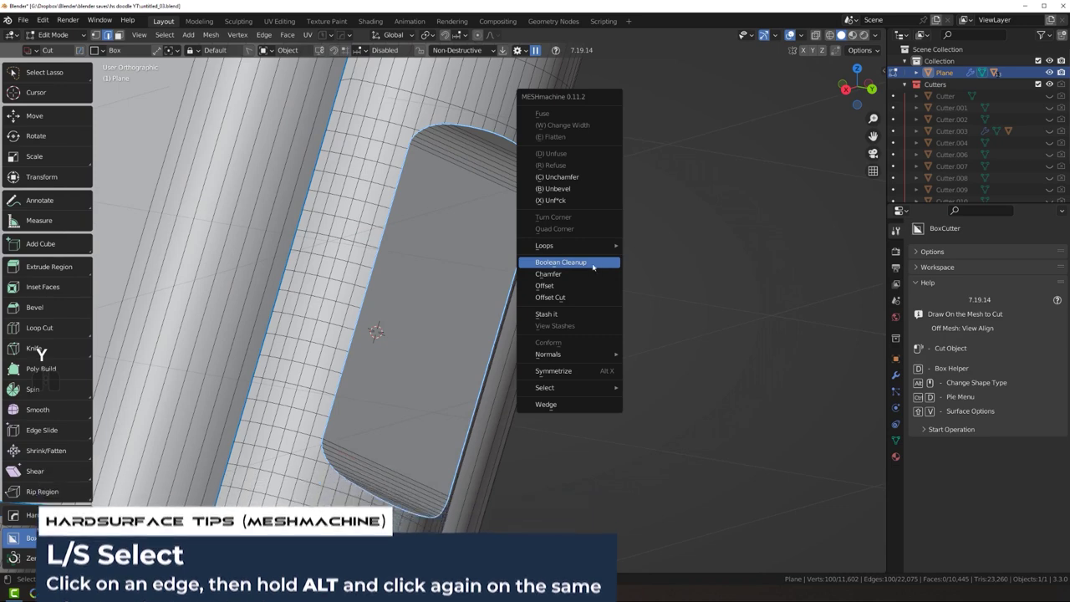
left_click(551, 297)
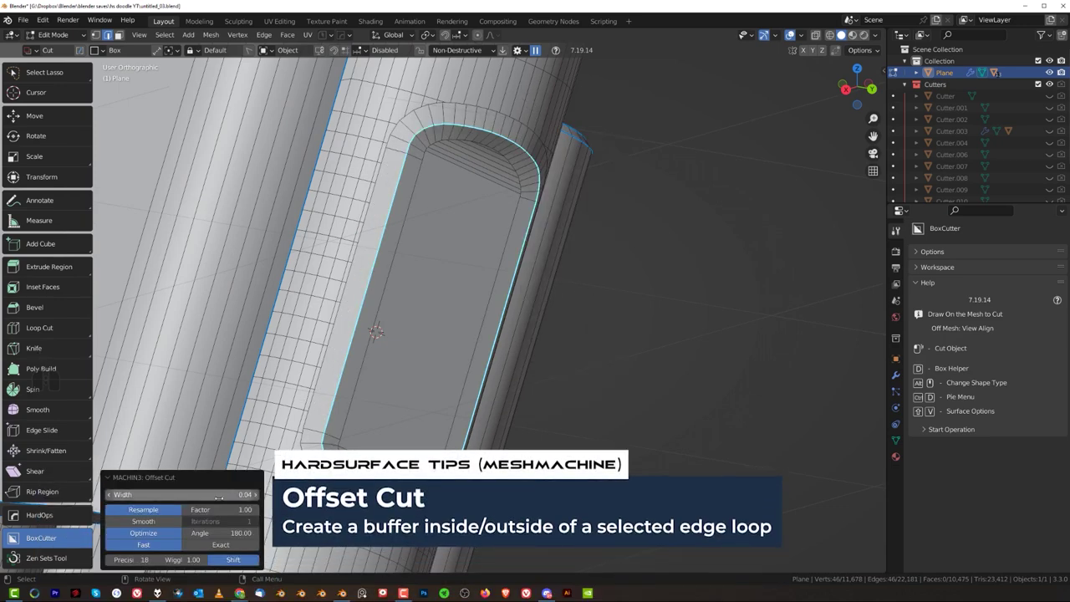
Try an Offset Cut width of 0.05 around the notch and settle on 0.03.
double_click(161, 494)
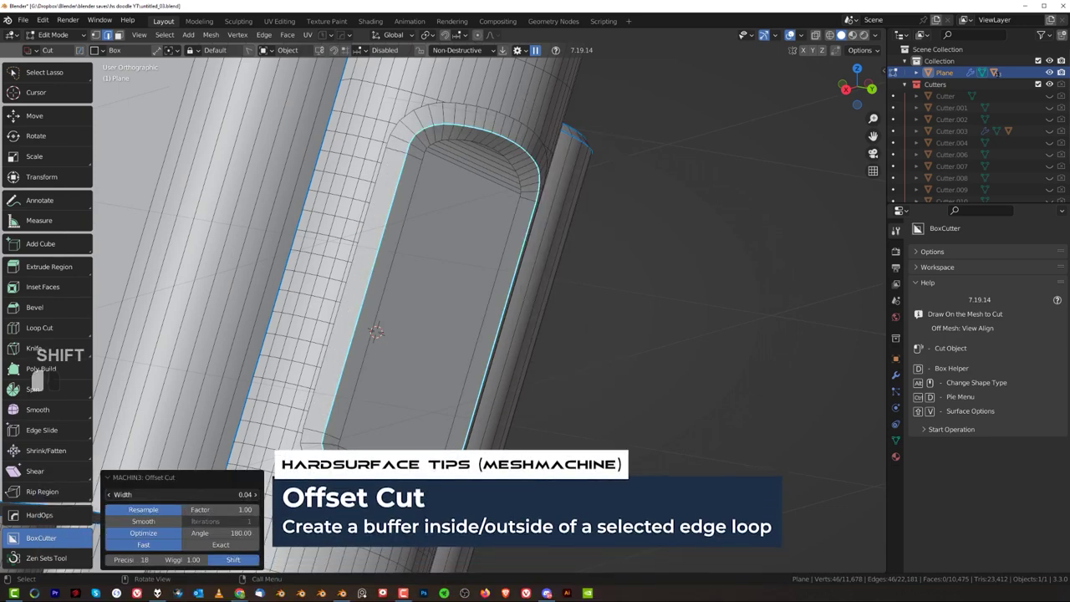
key("BackSpace")
type("5")
key("Return")
double_click(162, 493)
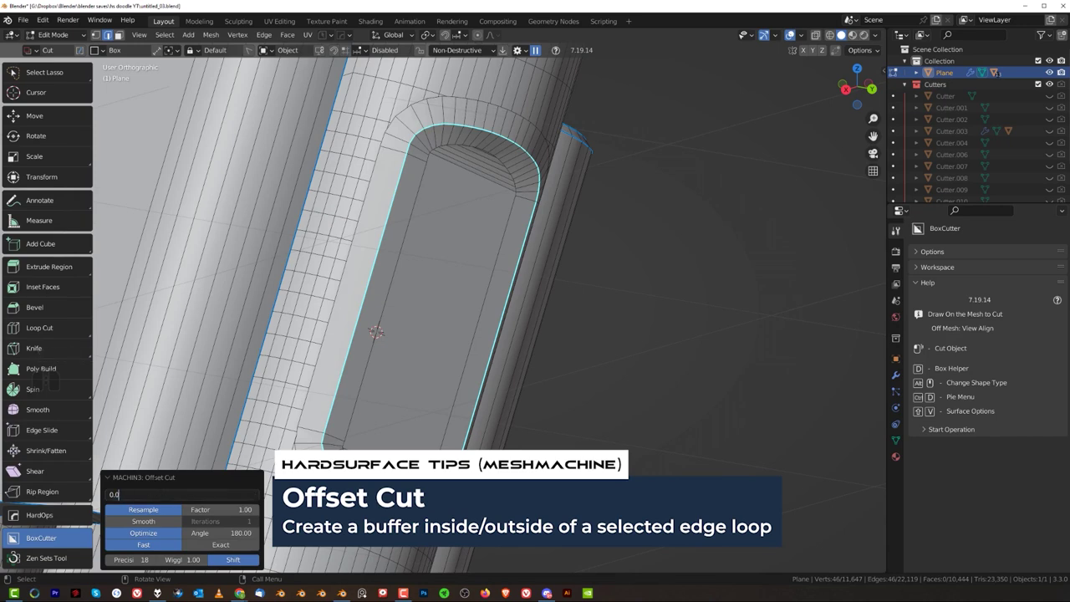
type("3")
key("Return")
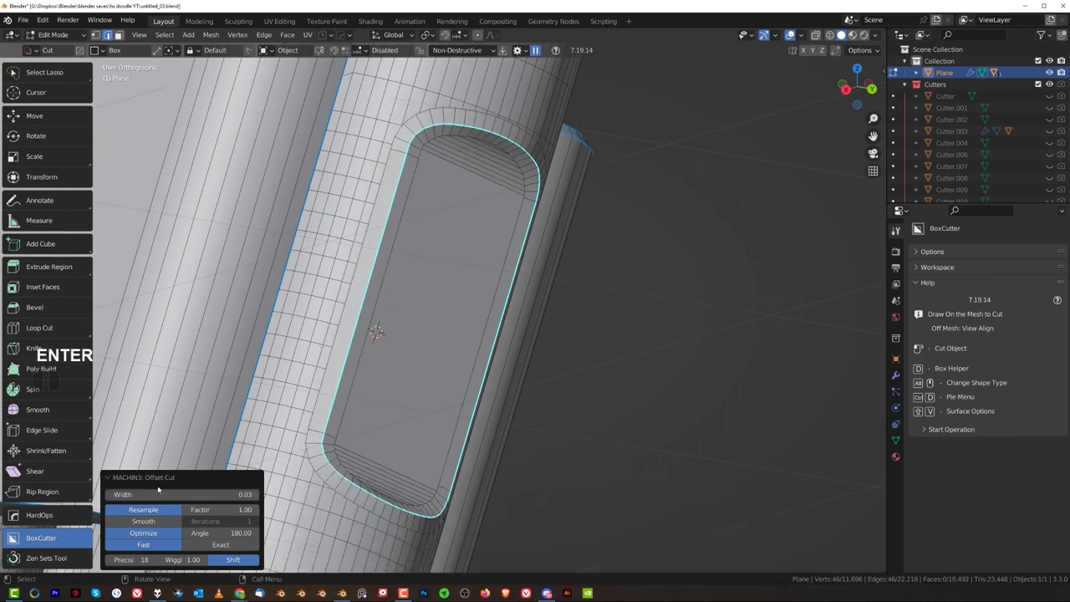
Bevel the notch's rim loop with 13 segments and a width of about 0.0214 m, and check the rounded edge.
key("ctrl+b")
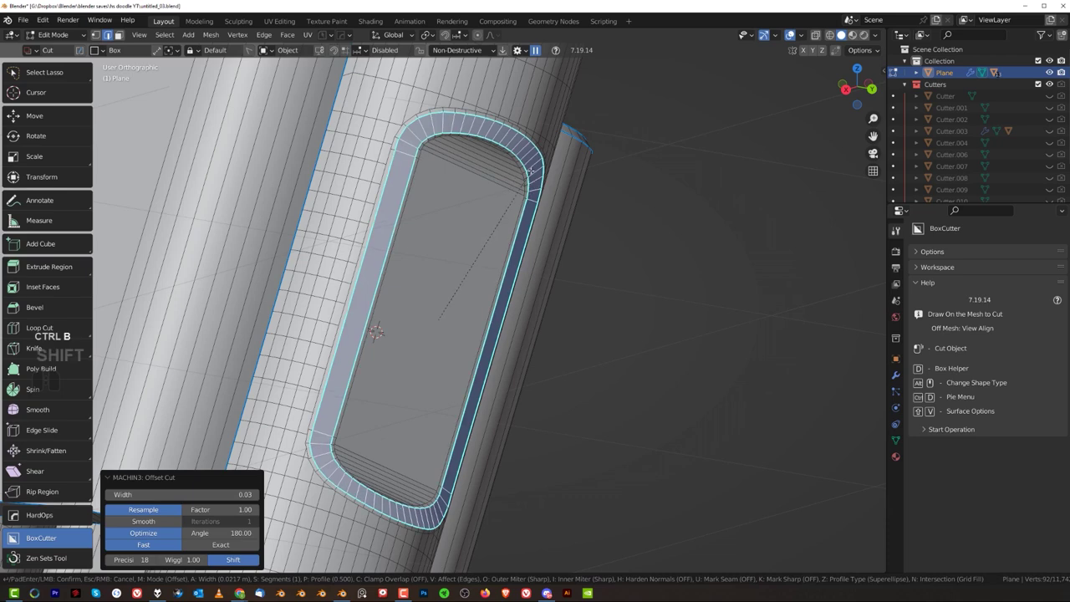
scroll(529, 171, "up", 12)
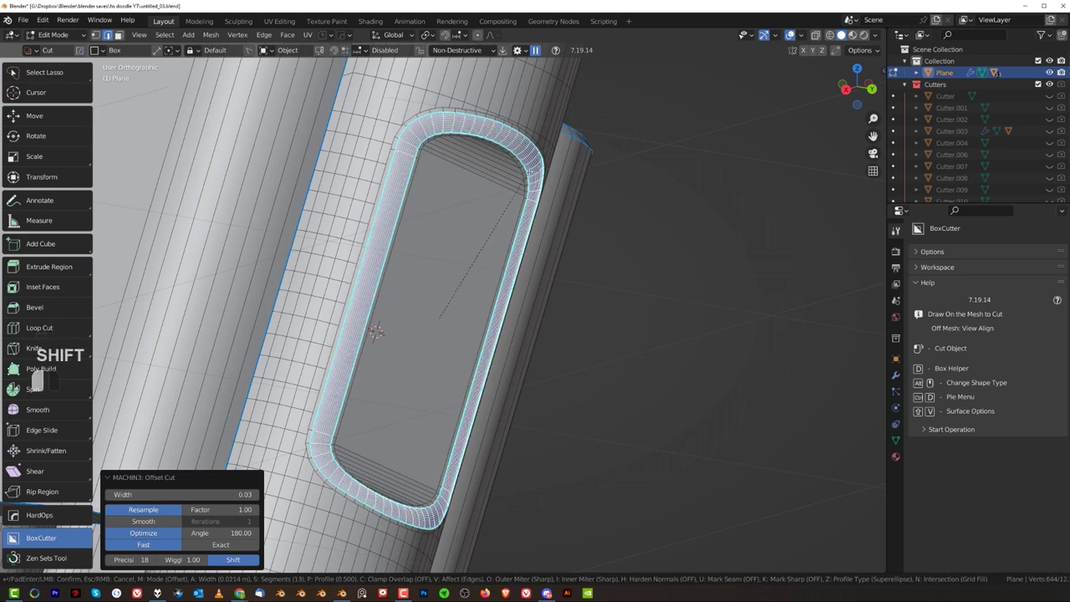
left_click(529, 170)
key("Tab")
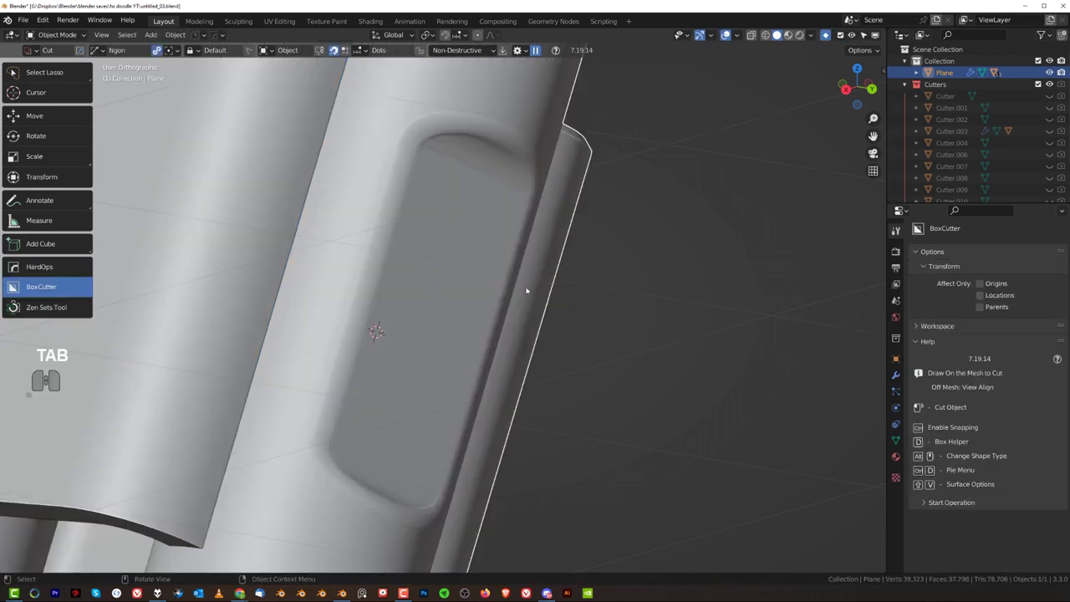
scroll(527, 291, "down", 7)
scroll(476, 235, "up", 7)
middle_click_drag(513, 305, 475, 304, "shift")
scroll(468, 305, "up", 2)
Merge the stray vertices at both lower corners of the notch floor with MESHmachine Smart Vert.
key("Tab")
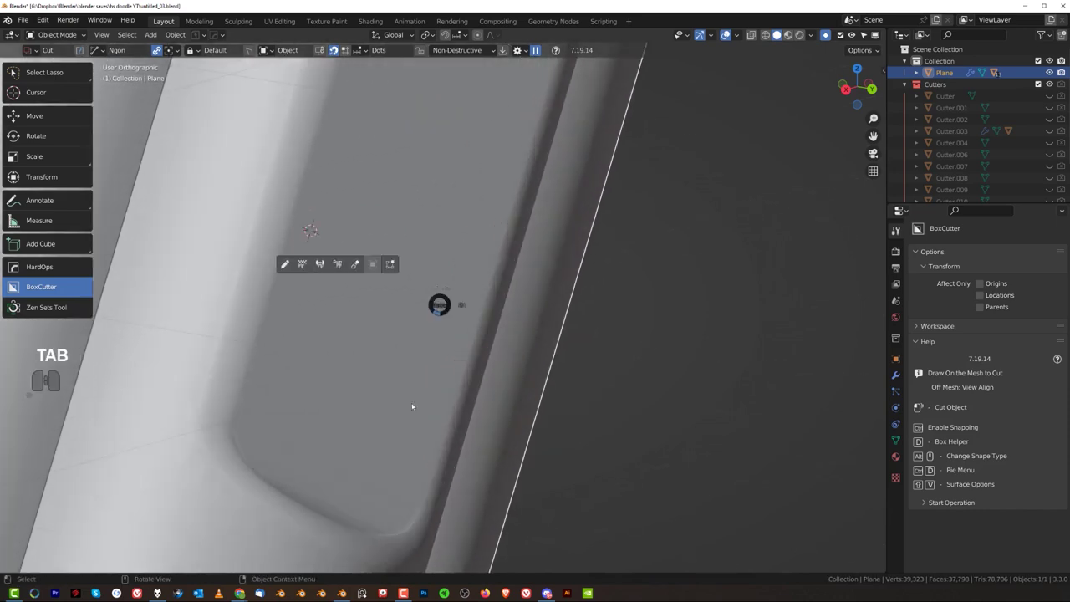
key("Tab")
scroll(306, 332, "up", 5)
middle_click_drag(292, 413, 399, 244, "shift")
key("Tab")
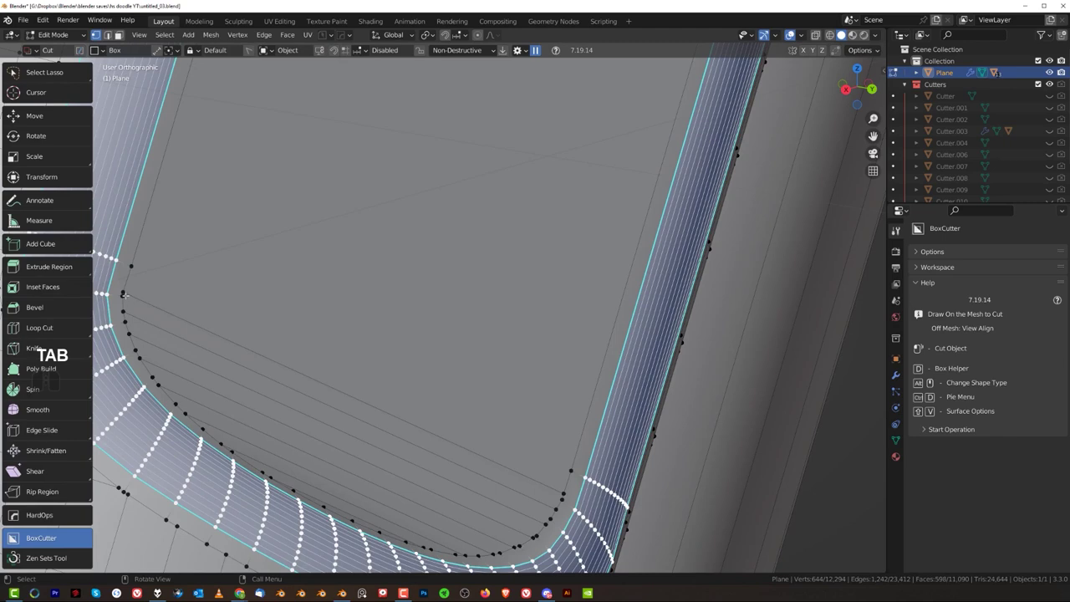
left_click(120, 301)
left_click(122, 291, "shift")
key("1")
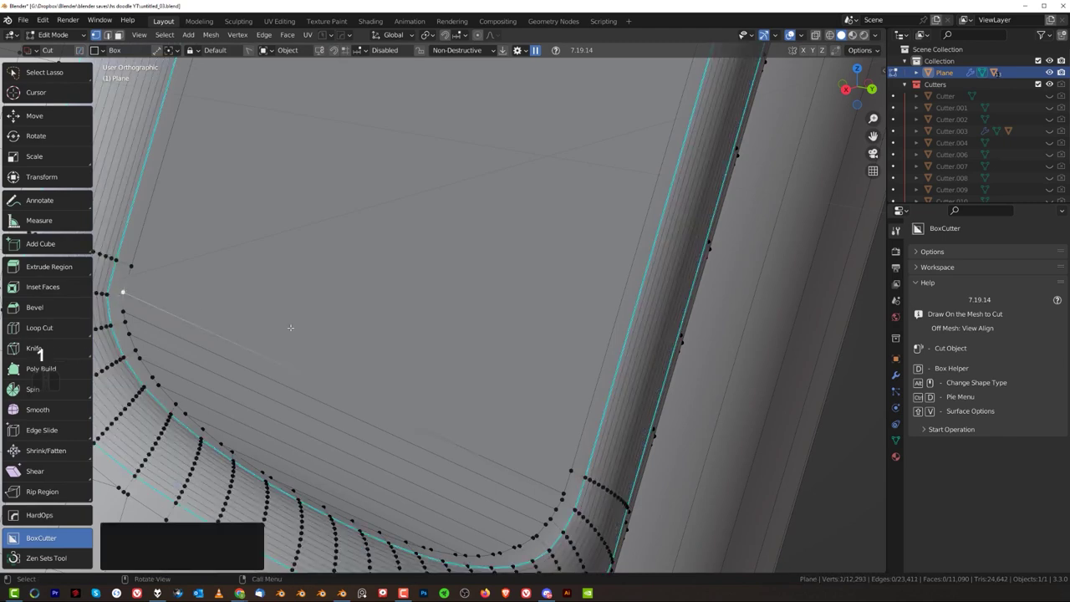
middle_click_drag(487, 279, 385, 123, "shift")
left_click(457, 346)
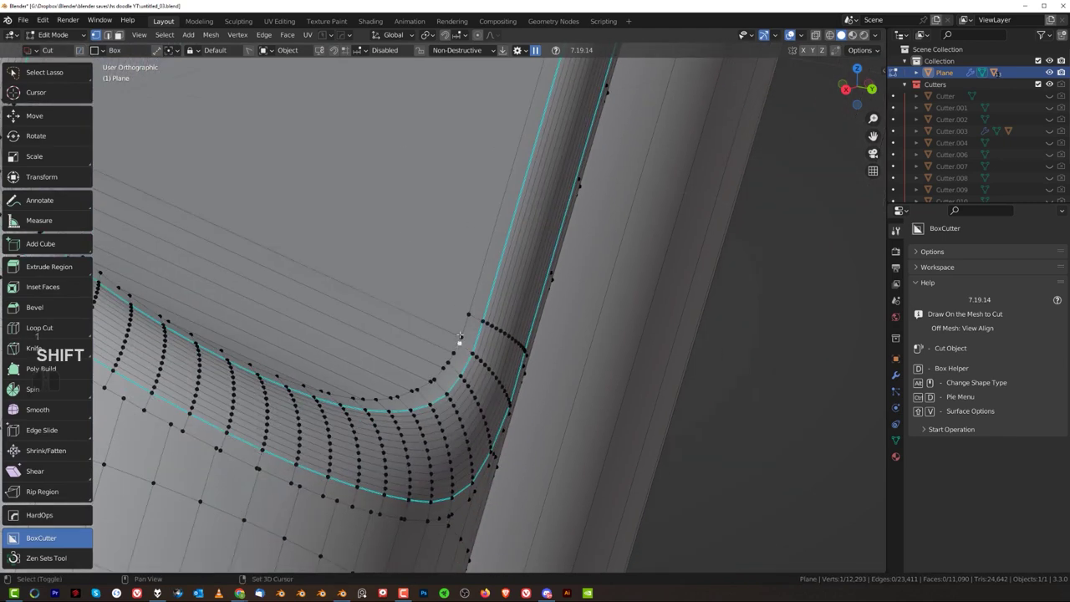
key("1")
Merge the stray vertices at both upper corners of the notch floor with Smart Vert, using Merge at Last.
scroll(452, 317, "down", 6)
middle_click_drag(476, 92, 468, 349, "shift")
scroll(468, 349, "up", 4)
middle_click_drag(452, 133, 473, 360, "shift")
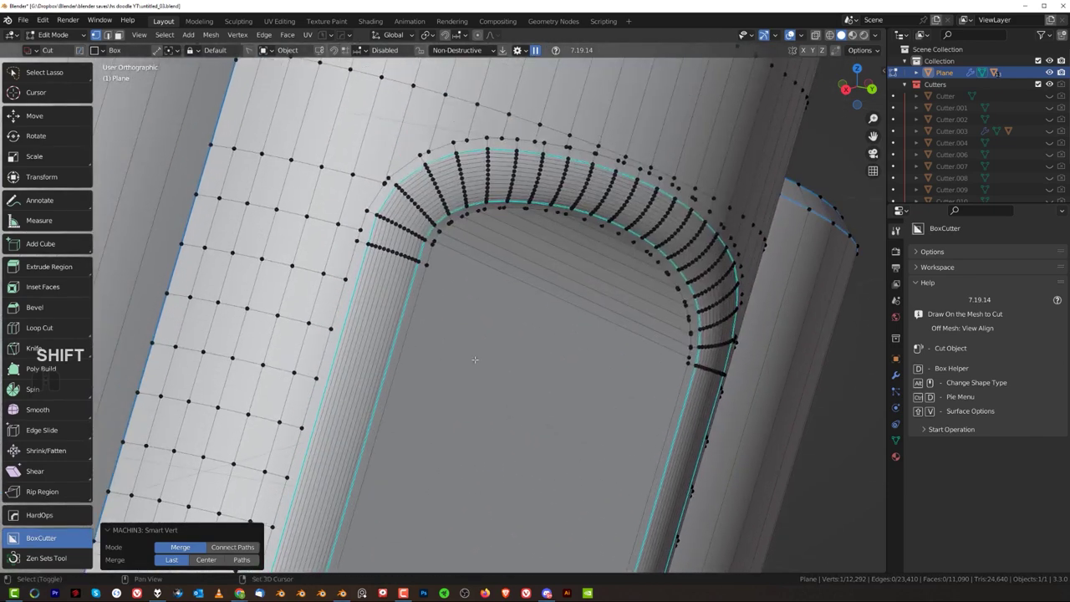
scroll(439, 298, "up", 2)
middle_click_drag(433, 249, 441, 274)
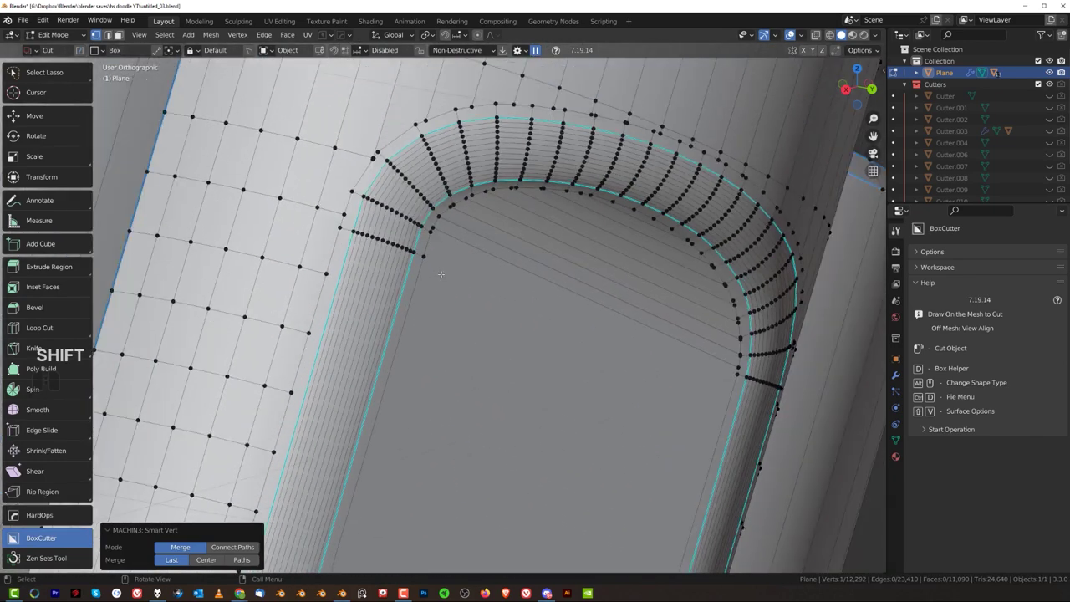
left_click(430, 232)
key("1")
middle_click_drag(538, 269, 382, 241, "shift")
scroll(577, 358, "up", 3)
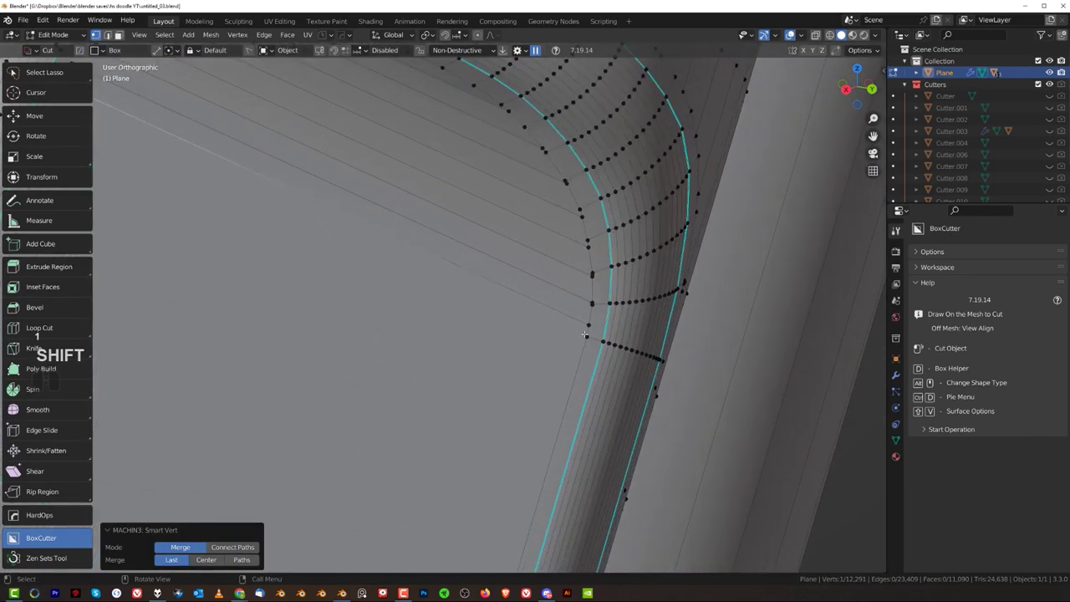
left_click(587, 337)
key("Tab")
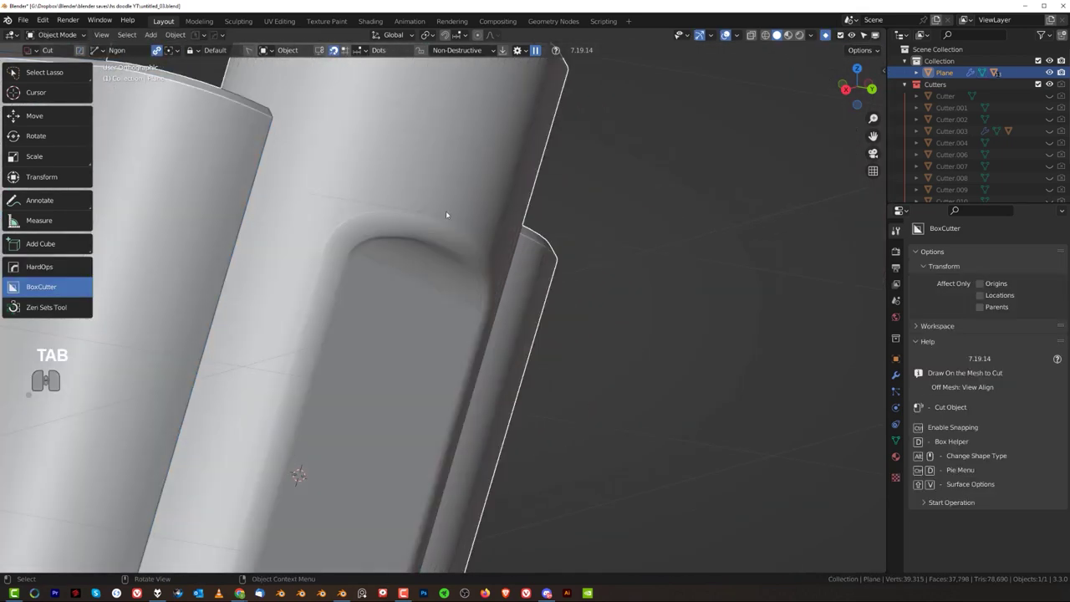
Symmetrize the whole mesh across X so the notch is mirrored onto the opposite arm.
key("shift+c")
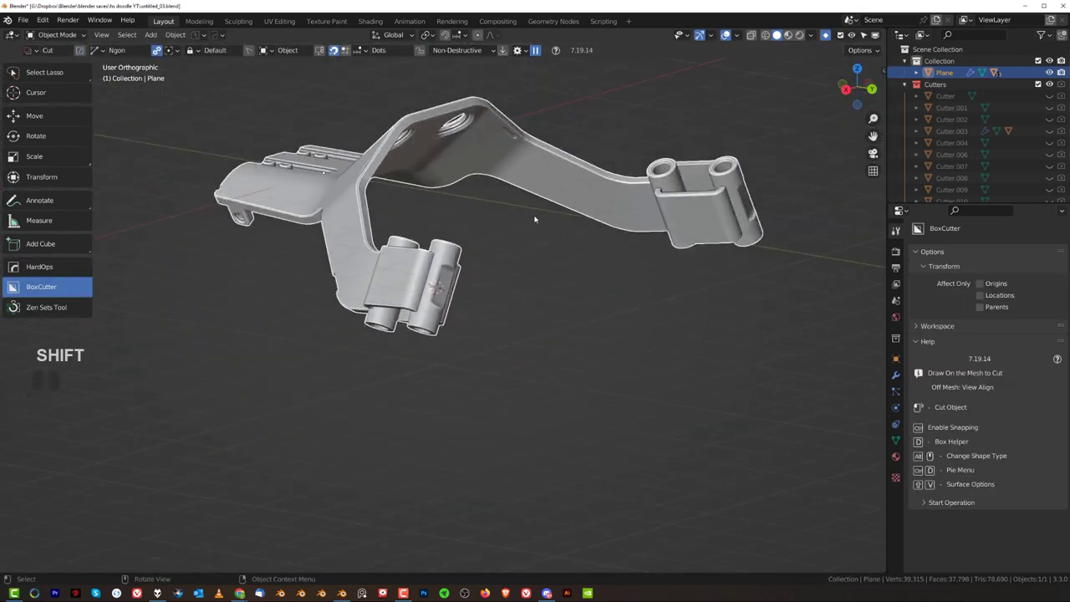
scroll(535, 219, "down", 2)
key("Tab")
middle_click_drag(589, 219, 519, 242)
key("alt+x")
key("Tab")
middle_click_drag(411, 211, 487, 225)
scroll(488, 225, "up", 3)
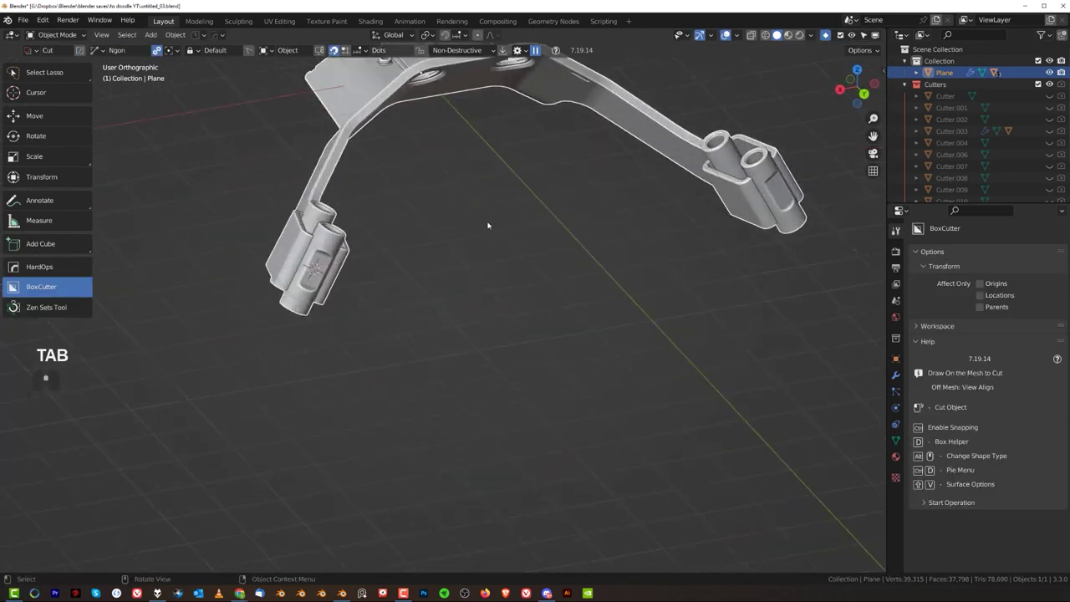
Add one centred loop cut along the curved side wall where the panel narrows into the arm.
middle_click_drag(430, 179, 643, 212)
middle_click_drag(606, 172, 526, 283, "shift")
scroll(548, 236, "up", 3)
scroll(548, 236, "up", 1)
key("Tab")
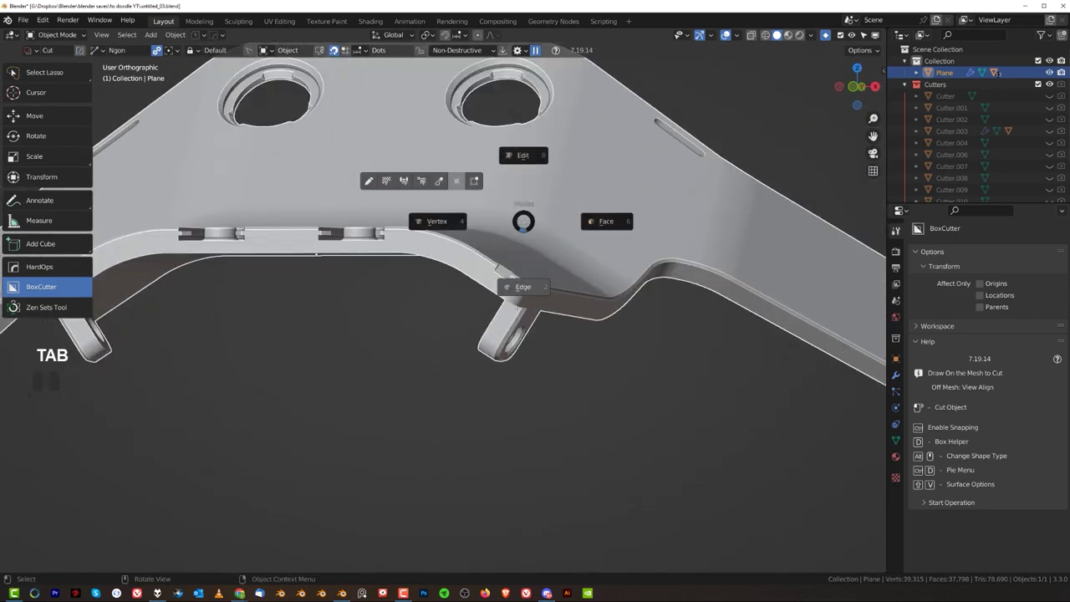
left_click(519, 292)
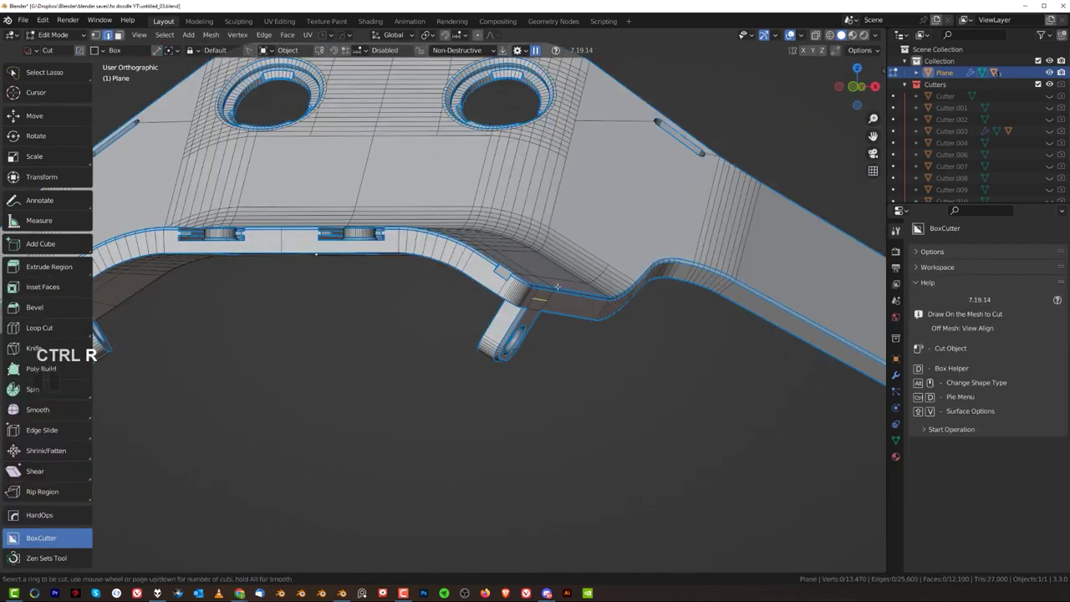
left_click(603, 310)
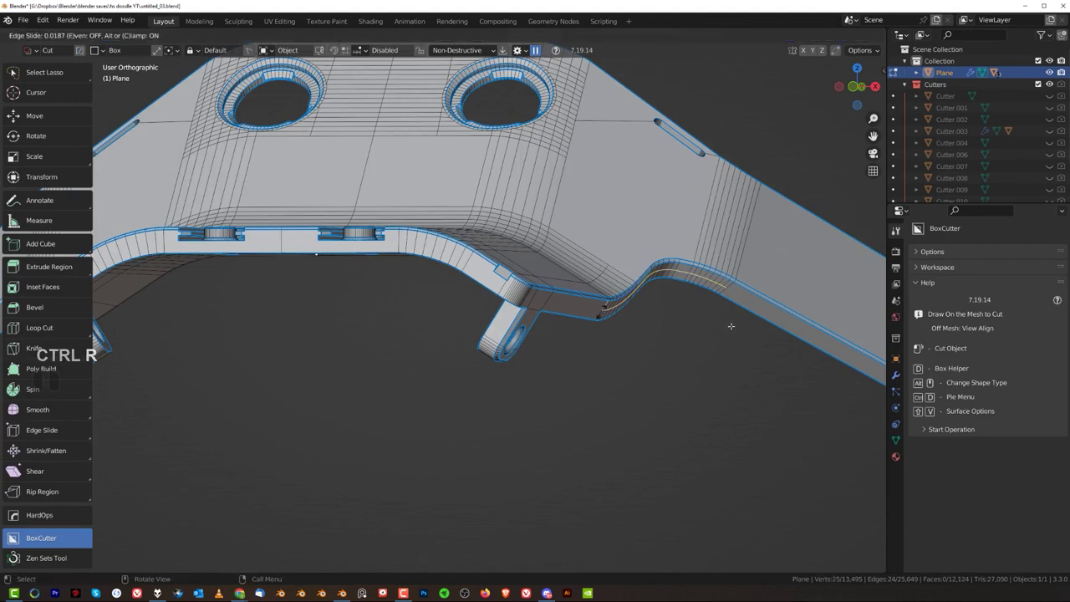
right_click(731, 326)
middle_click_drag(731, 326, 459, 268, "shift")
scroll(510, 242, "up", 2)
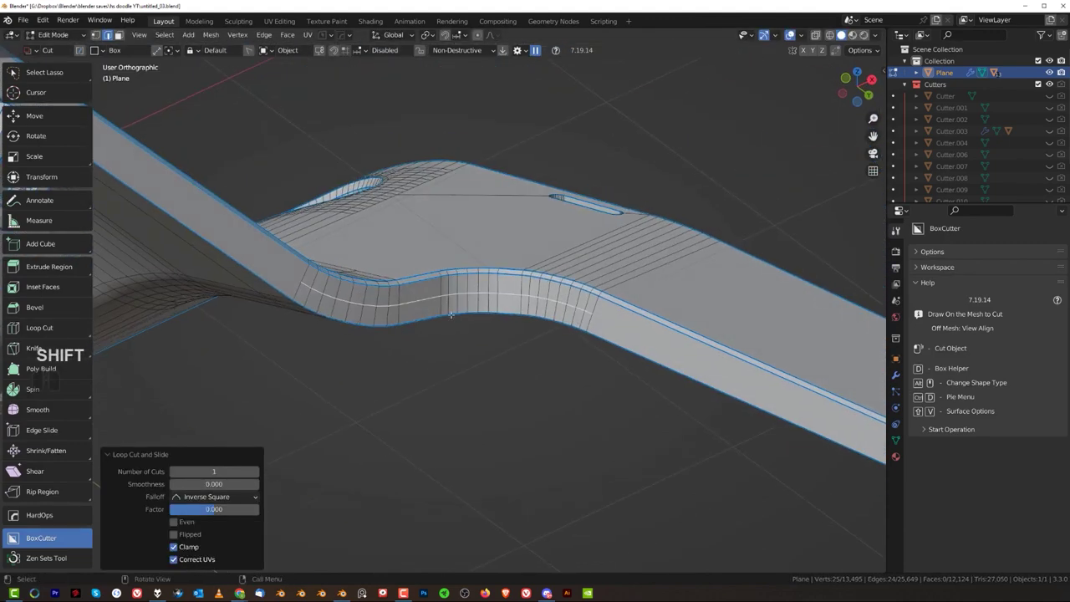
Bevel the new side-wall loop into a single-segment face strip with a width of about 0.0214 m.
key("ctrl+b")
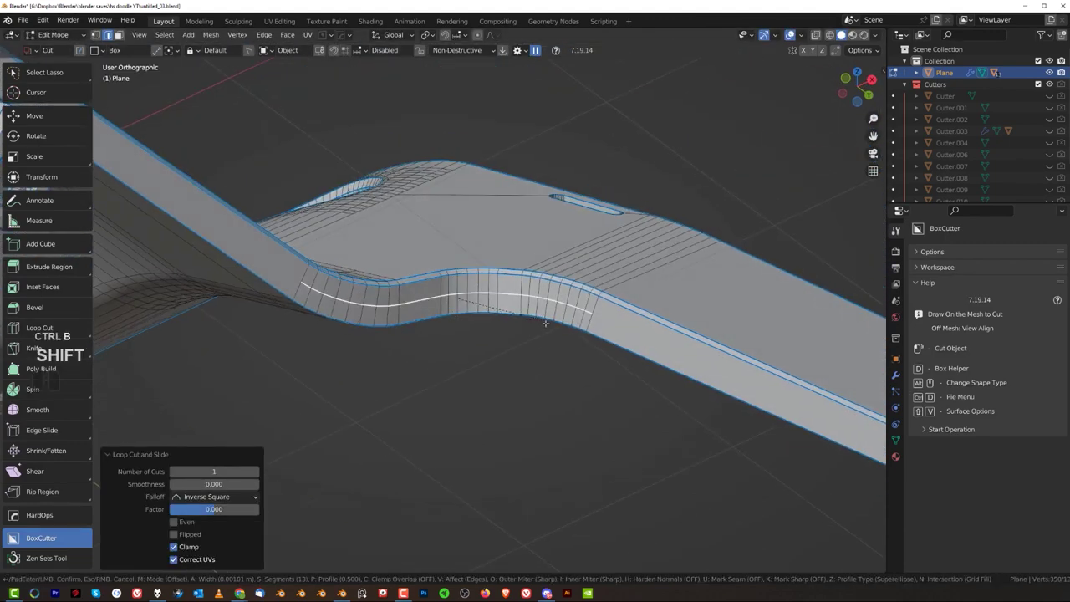
scroll(591, 333, "down", 6)
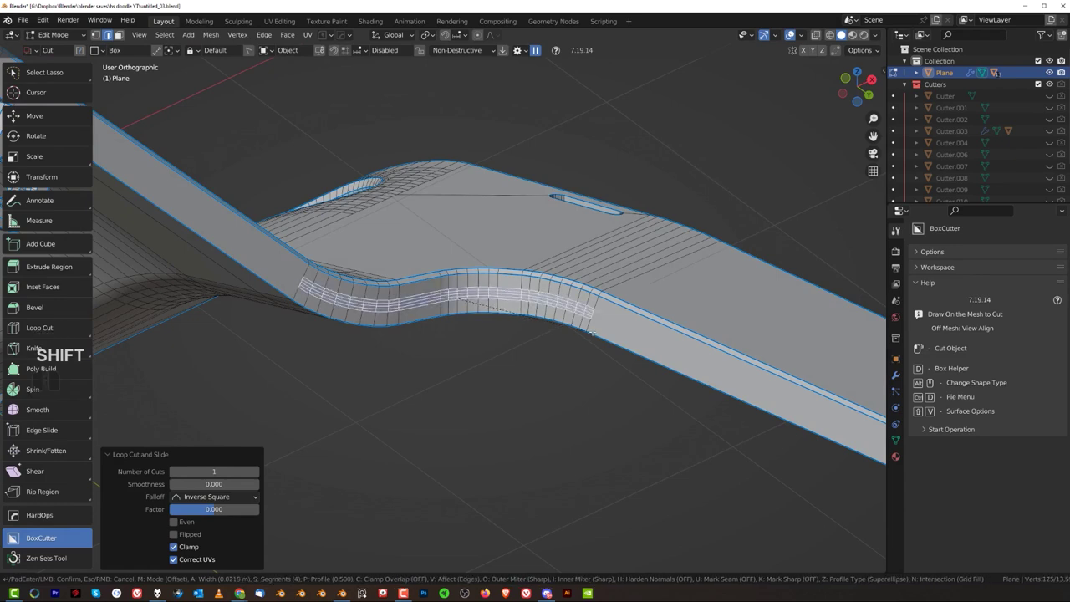
left_click(591, 331)
Turn the curved side-wall strip into a panel using the HardOps Panel Face macro.
key("q")
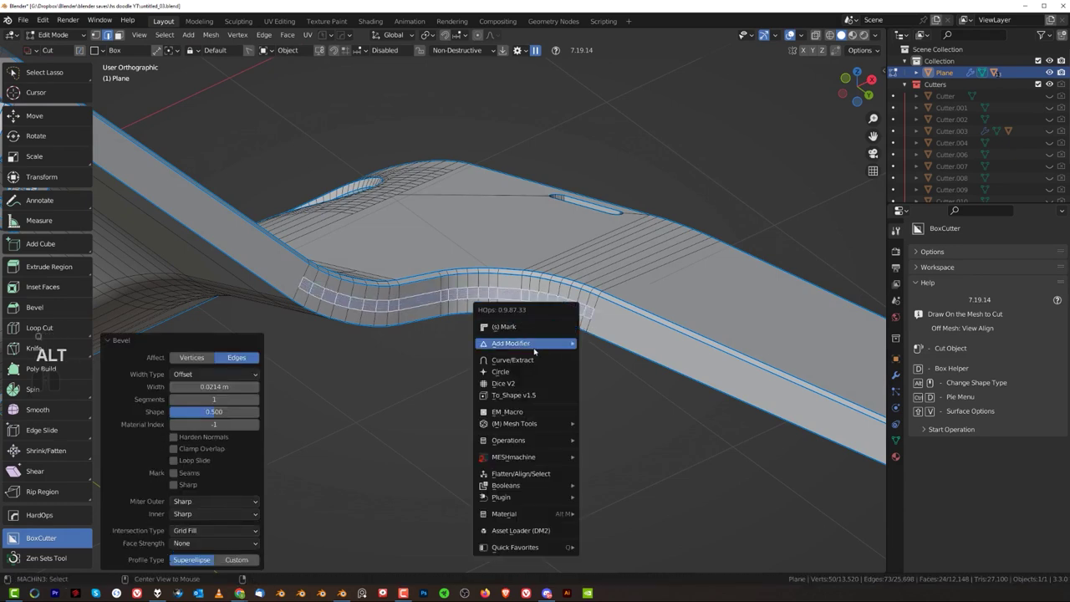
left_click(524, 411)
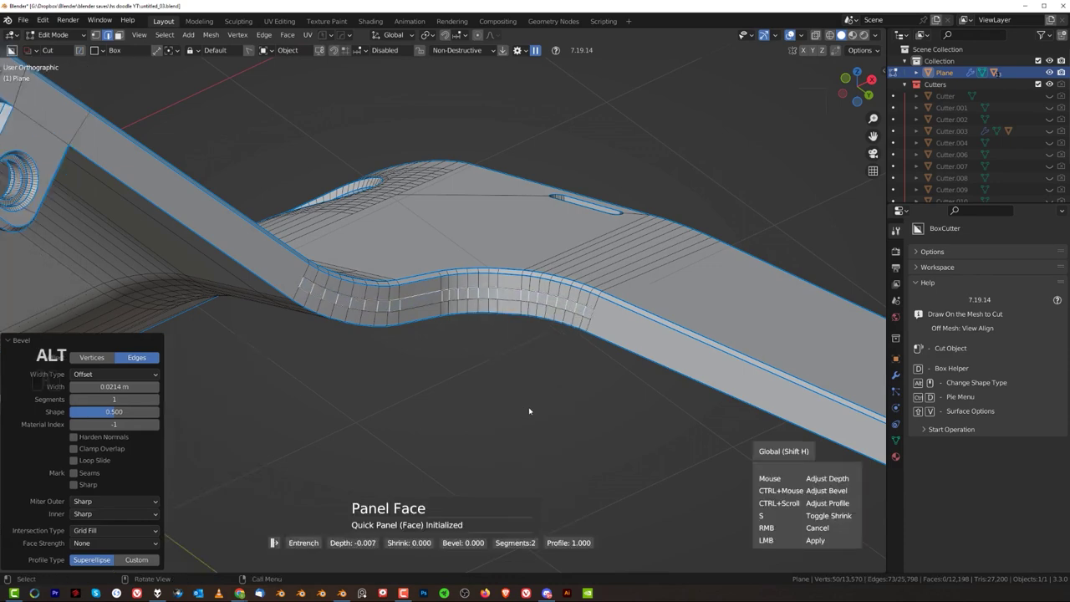
left_click(535, 414)
middle_click_drag(488, 319, 483, 366, "alt")
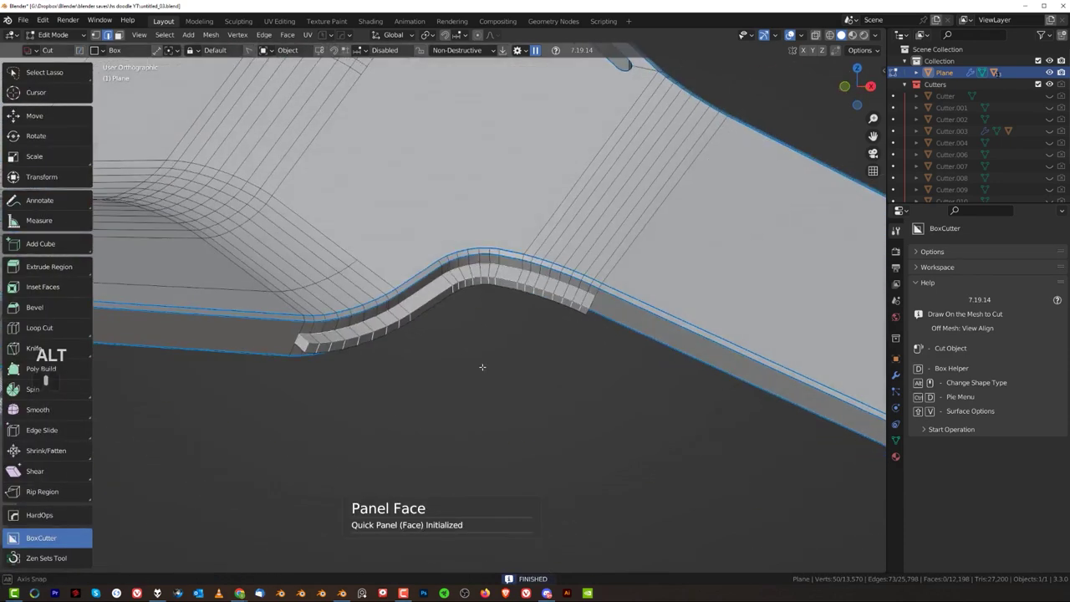
Dissolve the three edges around the raised side-wall strip just before its end on the arm side.
scroll(557, 380, "up", 2)
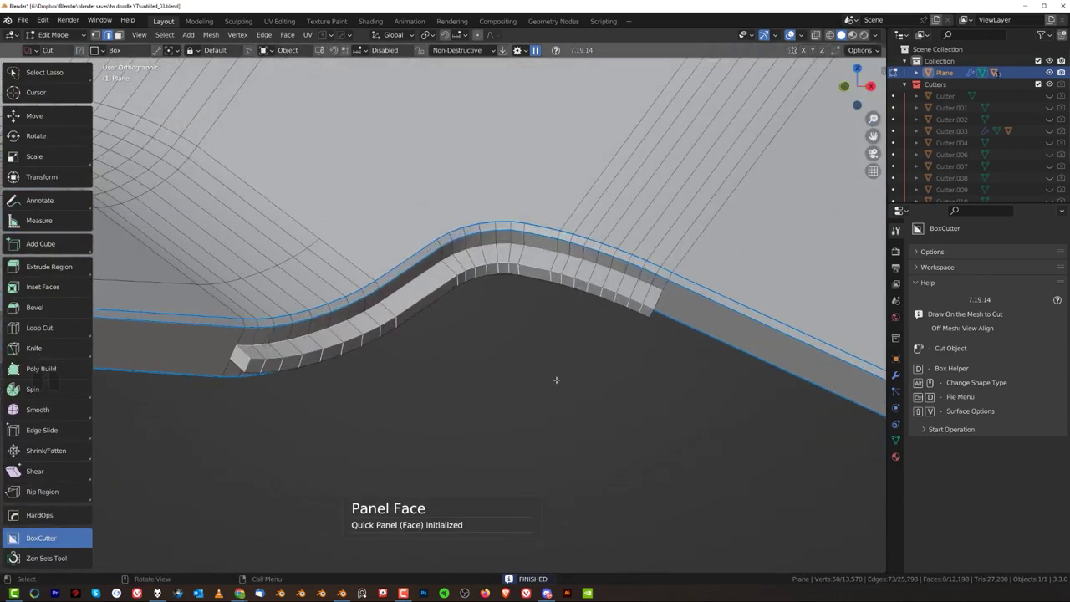
left_click(643, 299, "alt")
middle_click_drag(643, 307, 661, 230)
left_click(636, 305, "ctrl")
key("x")
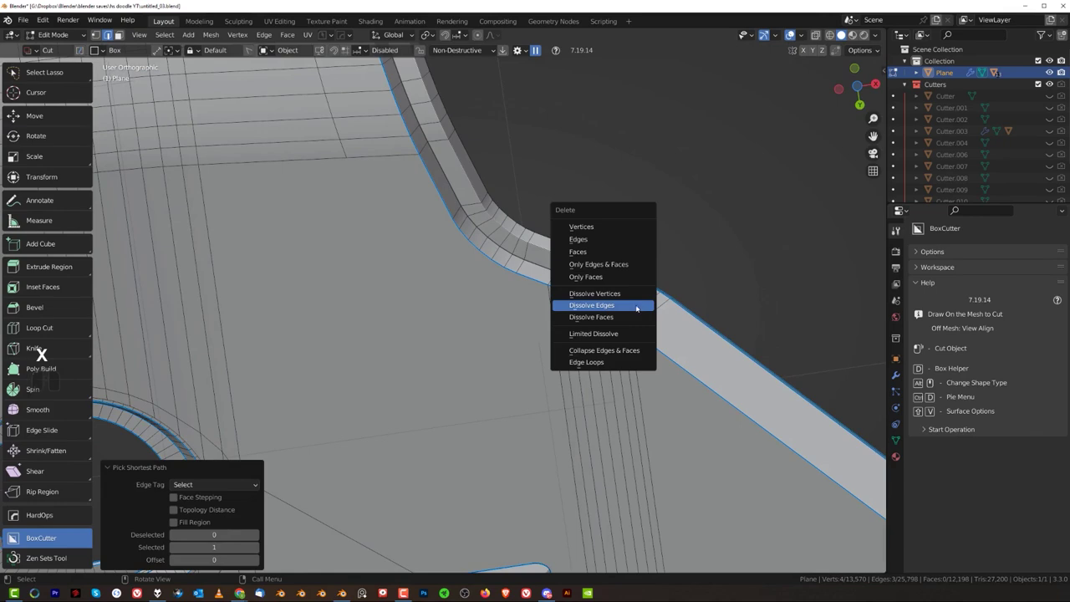
left_click(635, 306)
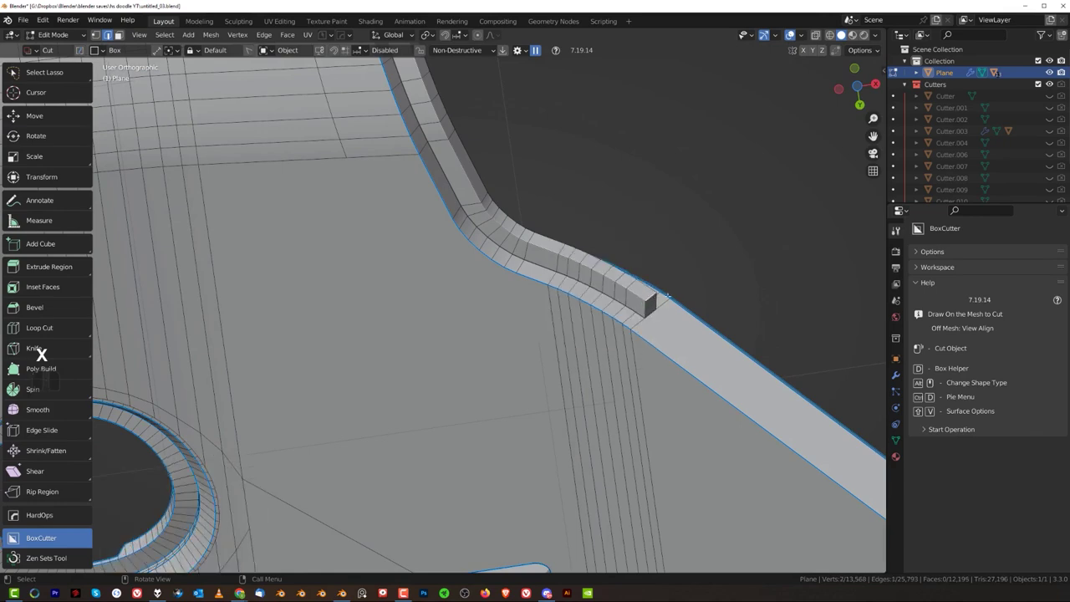
Bevel the outer edge at the strip's arm-side end into a one-segment chamfer about 0.0485 m wide.
key("ctrl+b")
left_click(813, 393)
scroll(549, 153, "down", 3)
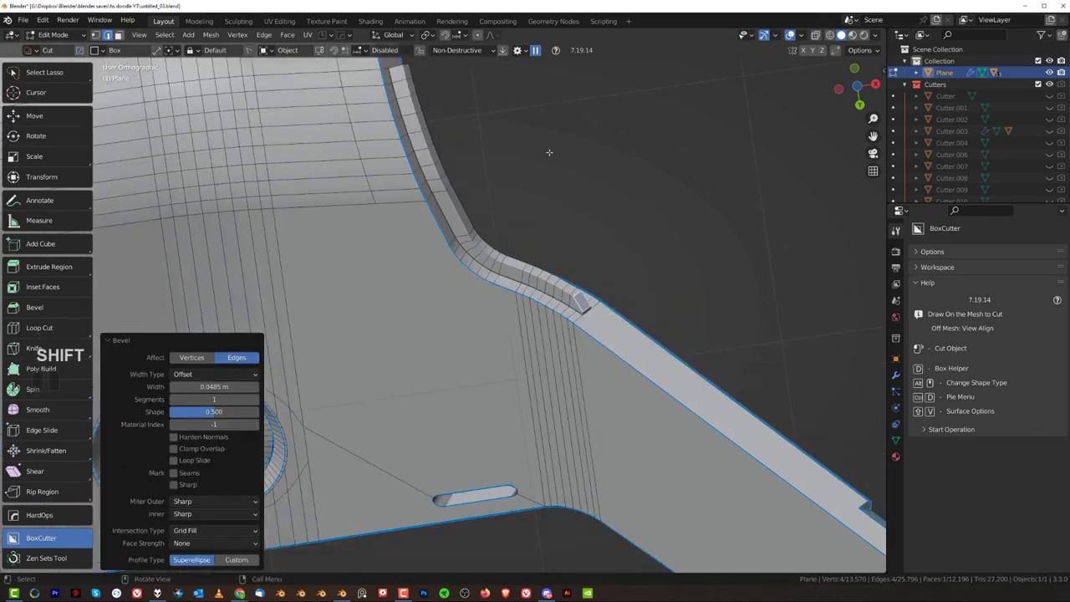
middle_click_drag(550, 153, 594, 446)
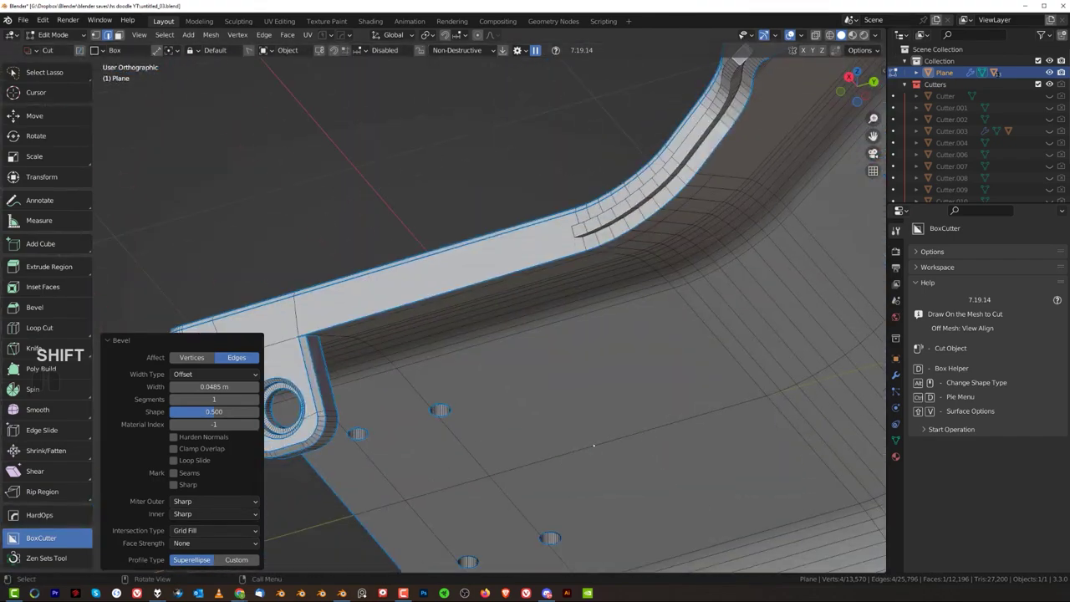
Dissolve the three edges around the strip nearest its opposite end.
middle_click_drag(505, 276, 528, 430)
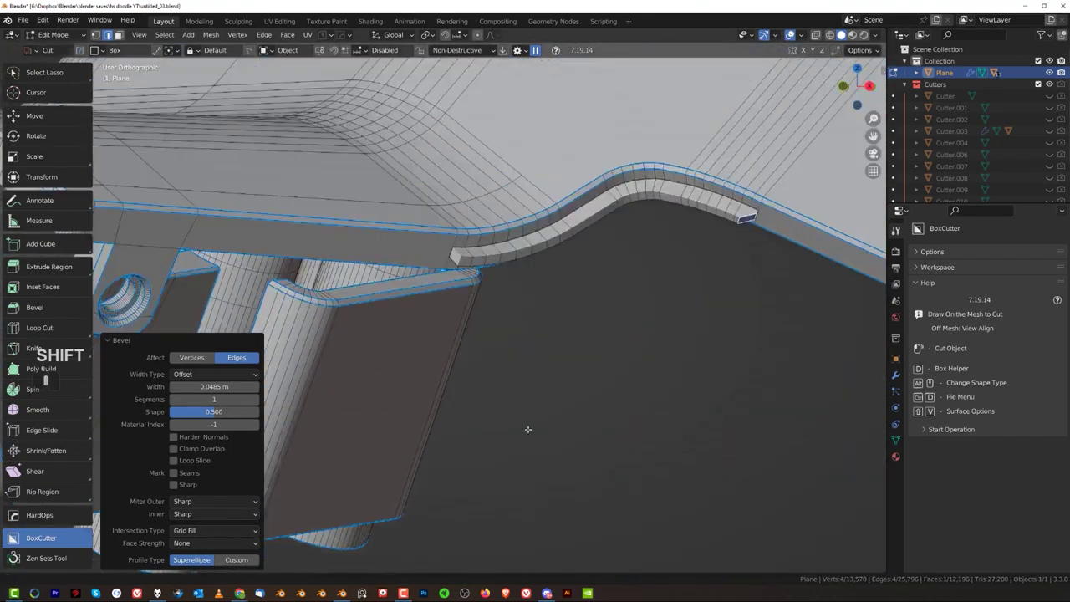
scroll(528, 429, "up", 3)
middle_click_drag(529, 502, 518, 254, "shift")
left_click(480, 279)
left_click(491, 302, "shift")
left_click(478, 316, "shift")
key("x")
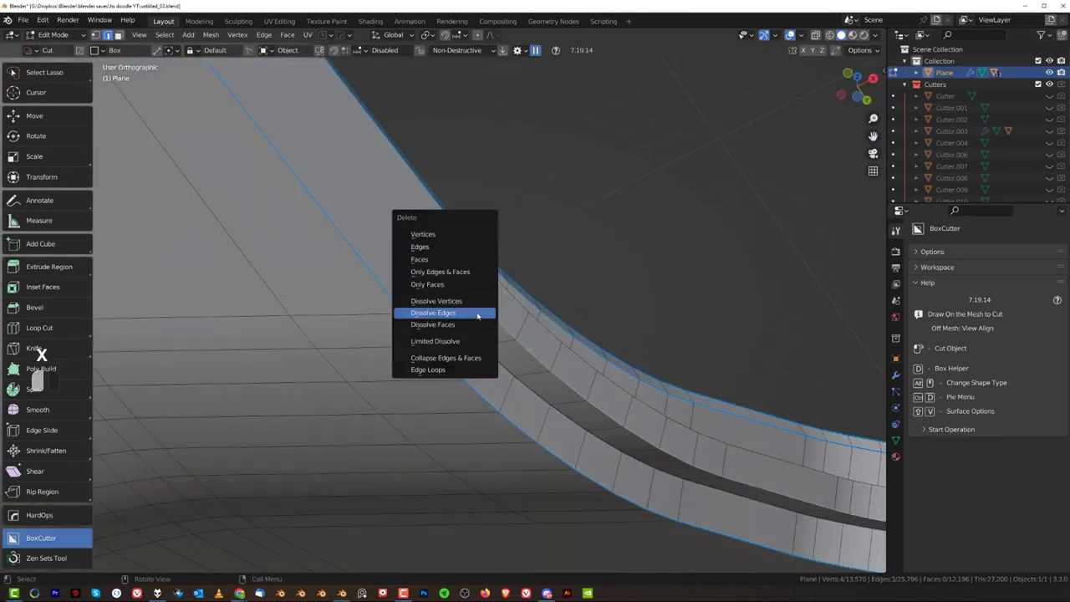
left_click(478, 316)
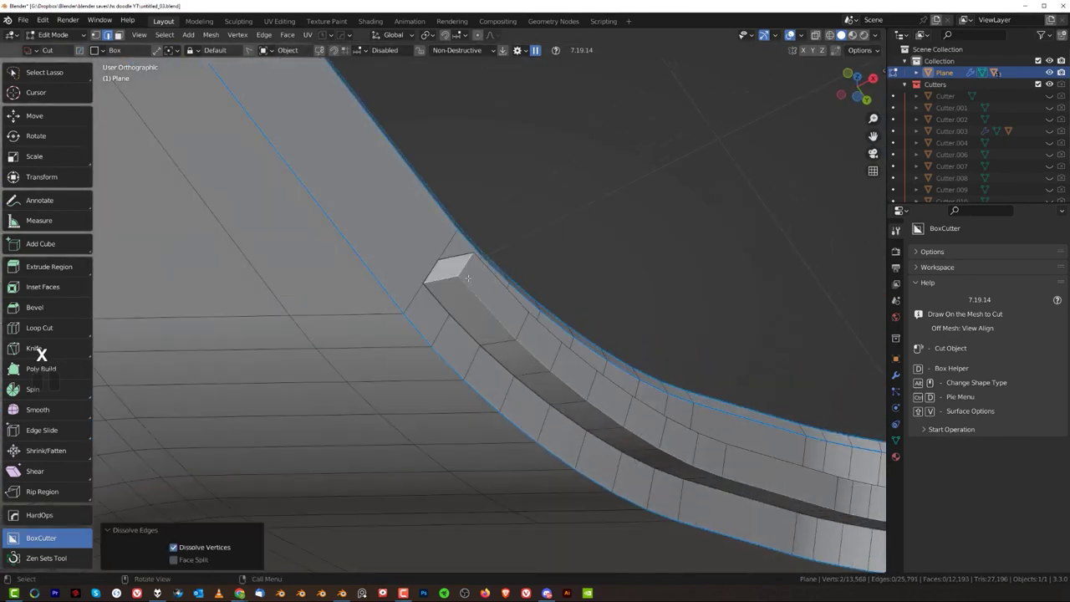
Bevel the outer edge at the strip's opposite end into a matching single-segment chamfer.
left_click(473, 288)
key("ctrl+b")
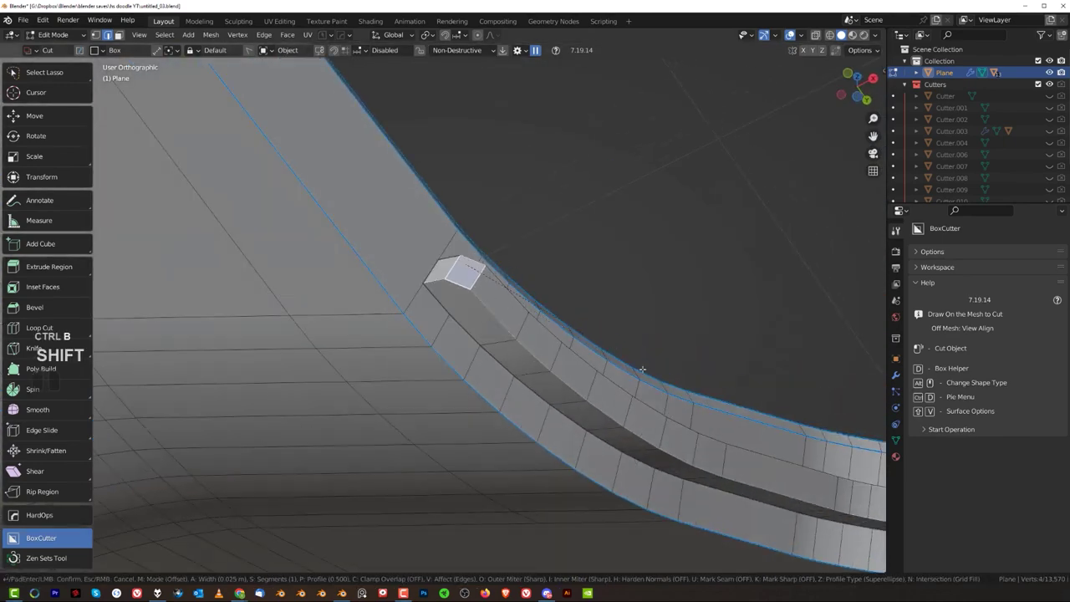
left_click(709, 409, "shift")
Examine the whole model and its side-wall strips from several angles, changing from orthographic to perspective view.
key("Tab")
left_click(635, 166)
scroll(652, 219, "down", 9)
middle_click_drag(602, 236, 519, 441)
scroll(519, 435, "down", 2)
middle_click_drag(516, 388, 543, 219, "shift")
scroll(585, 251, "up", 2)
key("Tab")
left_click(689, 298)
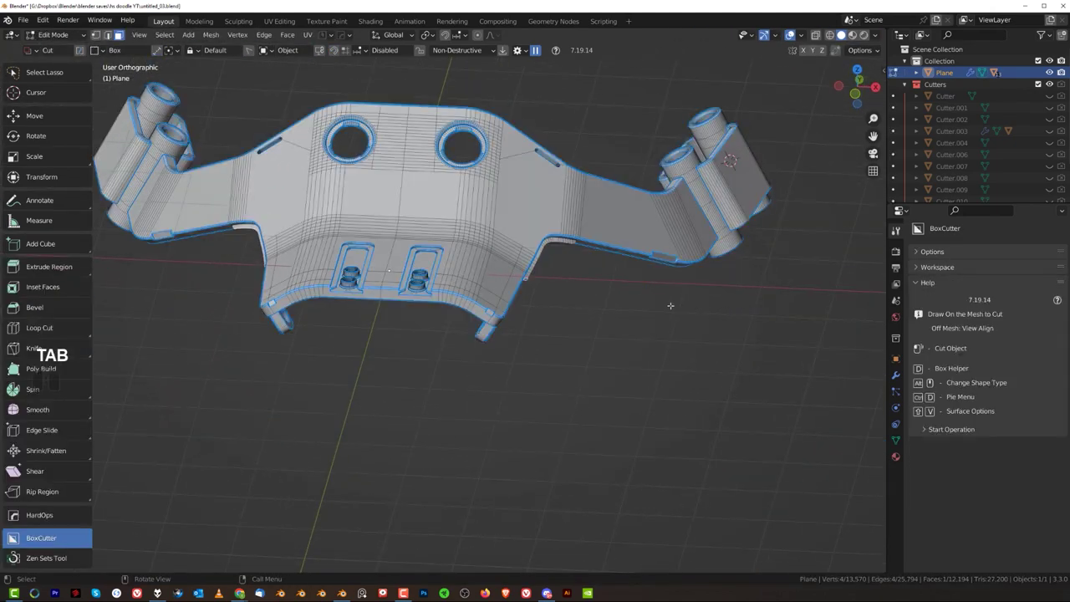
middle_click_drag(672, 306, 583, 267)
key("Tab")
scroll(535, 309, "up", 2)
middle_click_drag(535, 309, 472, 347)
scroll(473, 347, "down", 2)
middle_click_drag(481, 338, 345, 285)
key("KP_5")
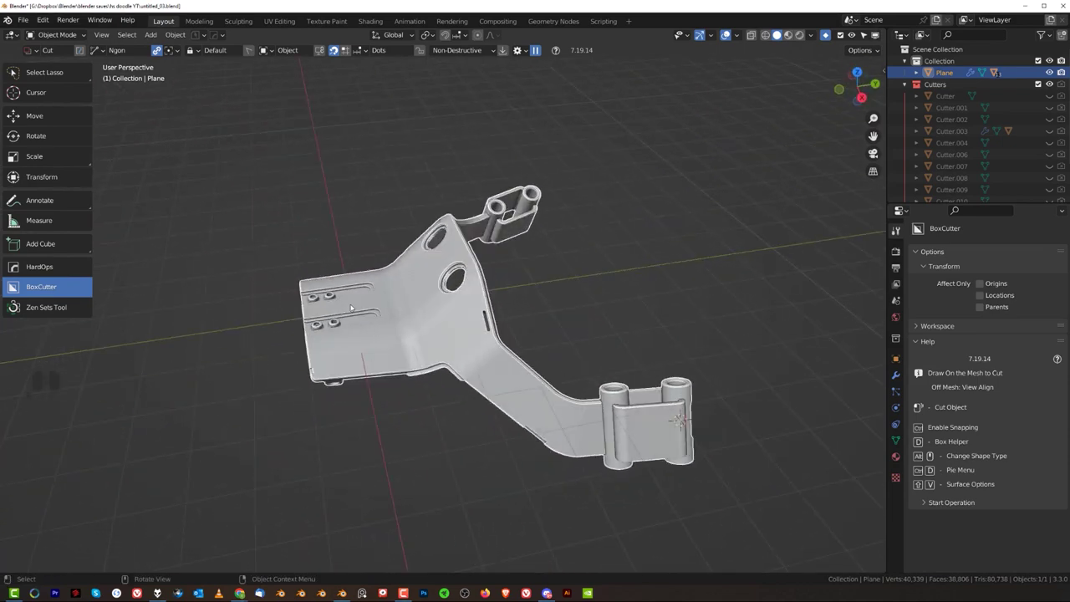
Select the full ring of inner bore faces of the outer cylinder on the arm's end bracket.
middle_click_drag(669, 356, 477, 356, "shift")
scroll(501, 276, "up", 7)
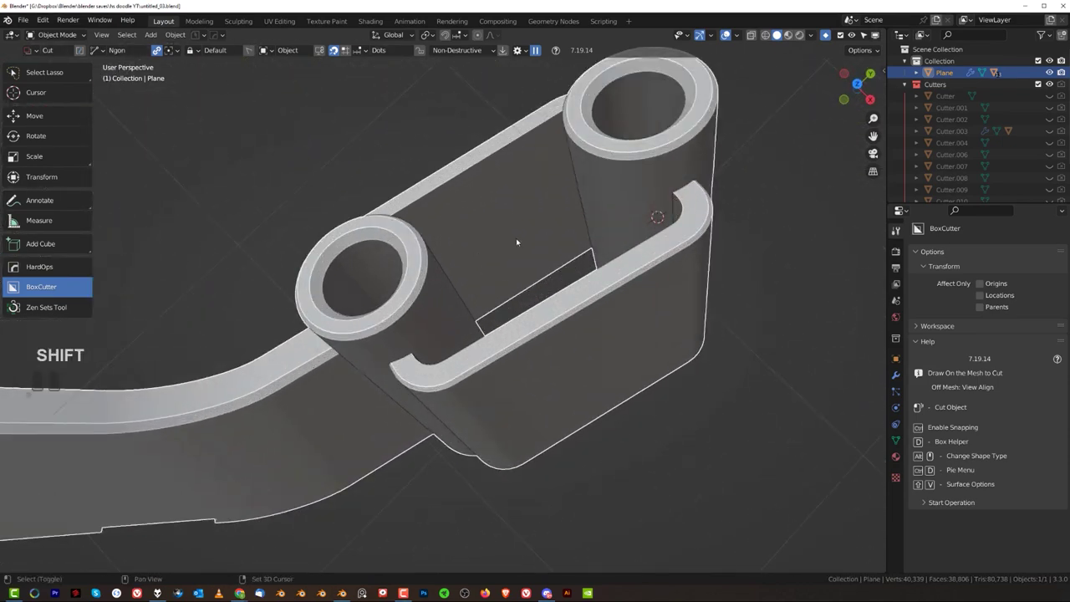
middle_click_drag(516, 237, 499, 281, "shift")
scroll(499, 282, "up", 2)
scroll(505, 286, "up", 1)
scroll(511, 285, "up", 2)
key("Tab")
left_click(645, 261)
scroll(560, 263, "down", 2)
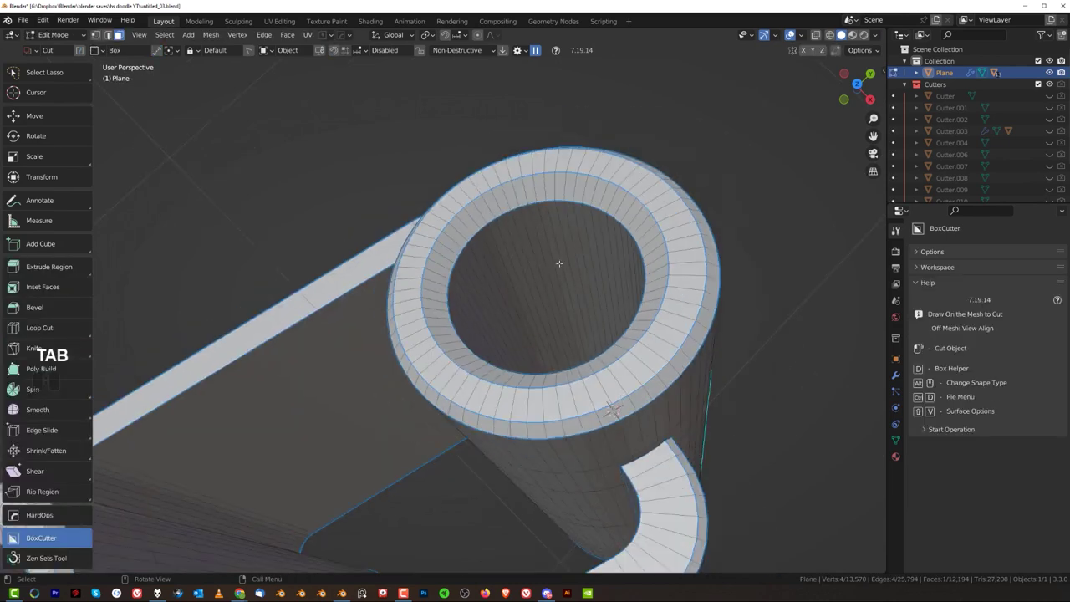
left_click(538, 266, "alt")
scroll(531, 293, "down", 3)
scroll(531, 292, "down", 3)
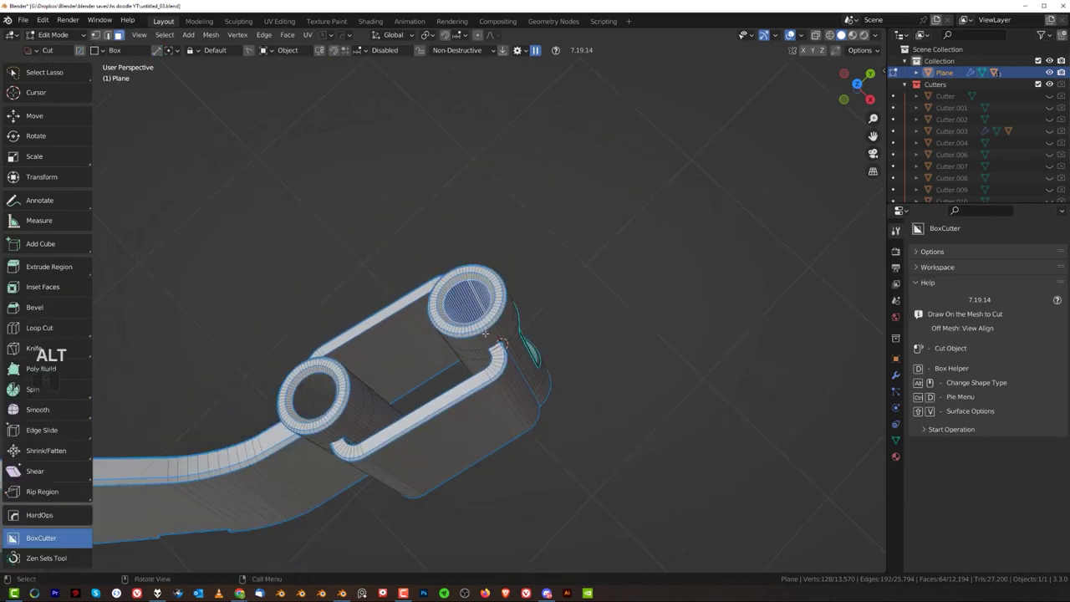
Find the MACHIN3tools add-on in the preferences by searching "mach", enable its mesh context menu, and save the preferences.
right_click(568, 235)
mouse_move(563, 241)
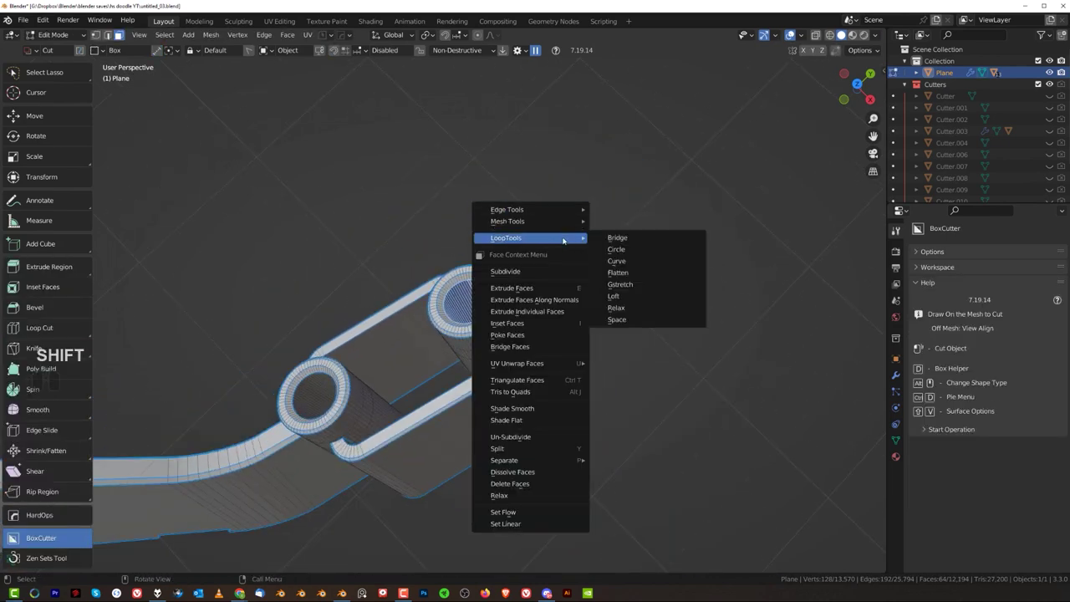
mouse_move(558, 207)
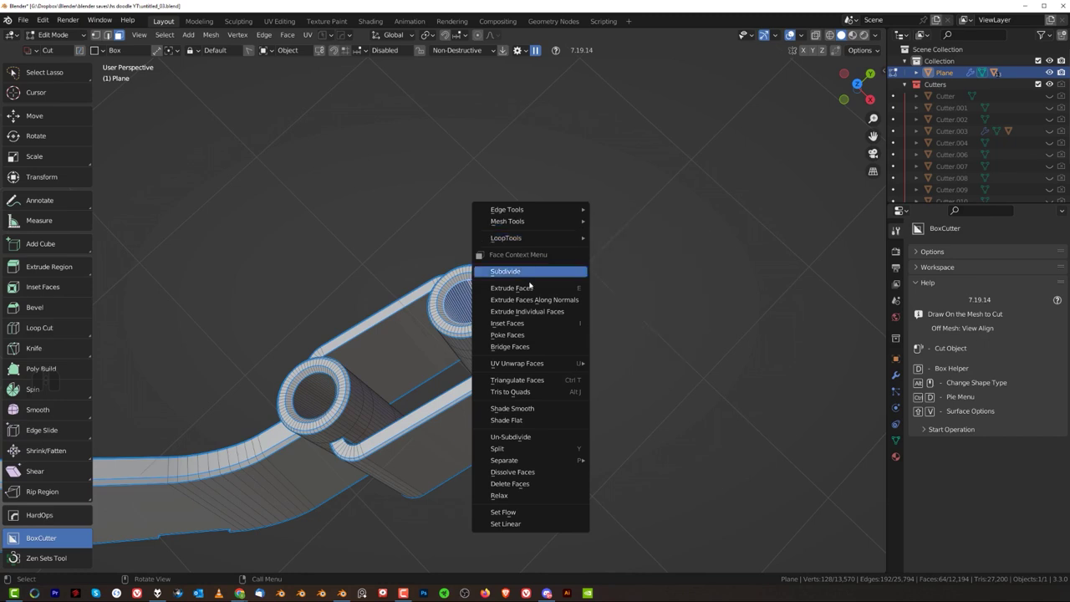
left_click(42, 19)
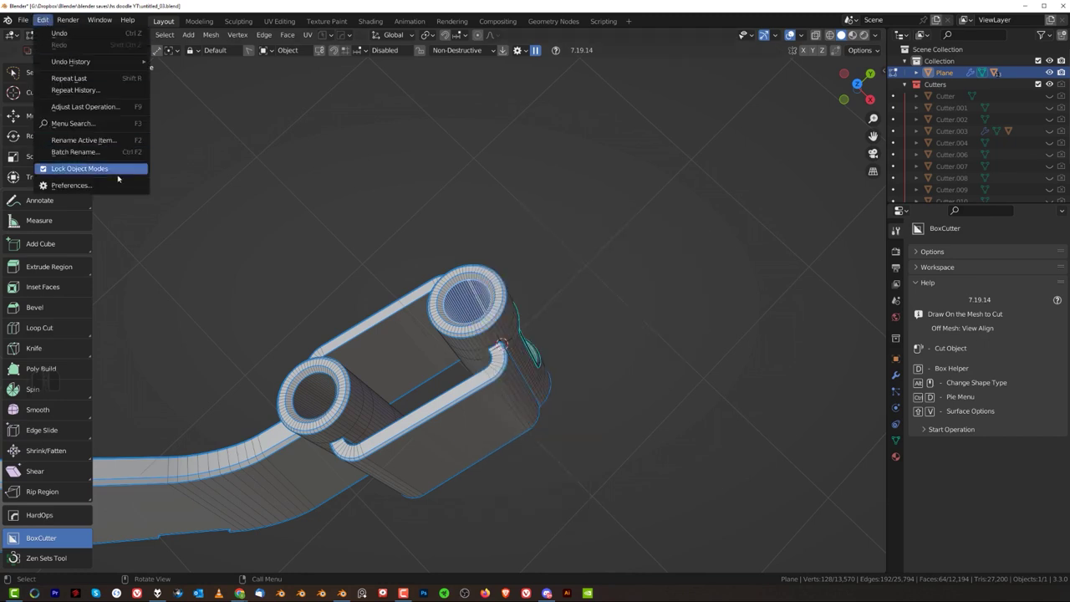
left_click(84, 183)
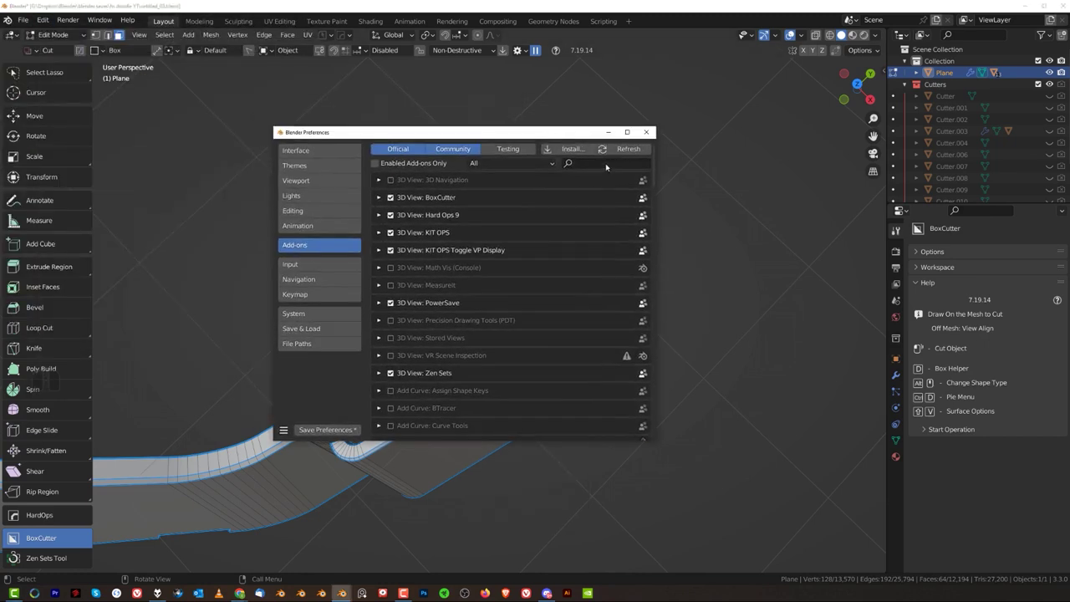
type("mach")
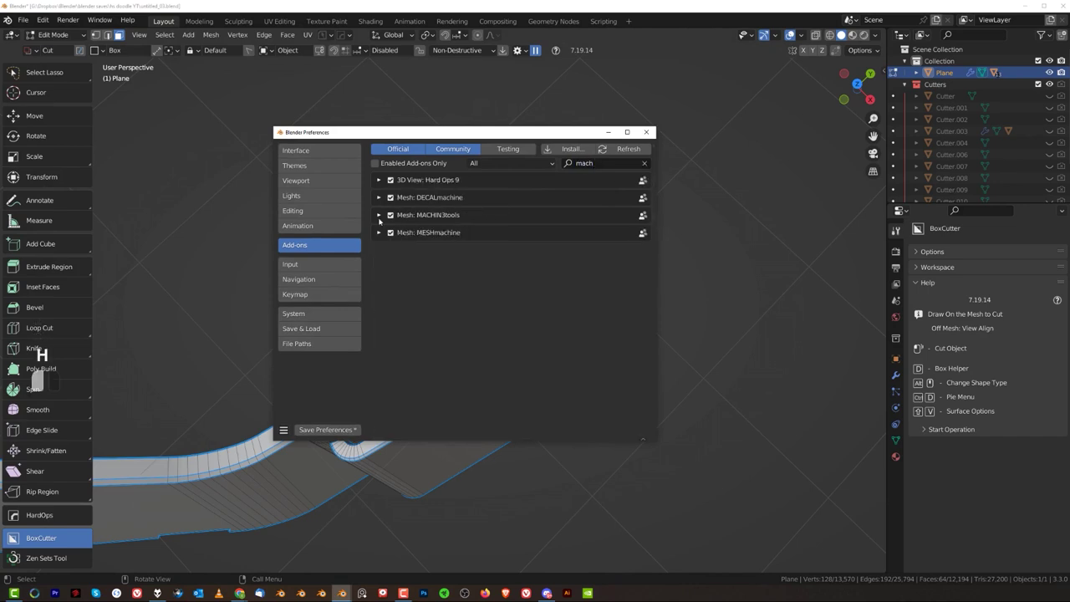
left_click(378, 215)
scroll(528, 287, "down", 6)
scroll(481, 324, "down", 3)
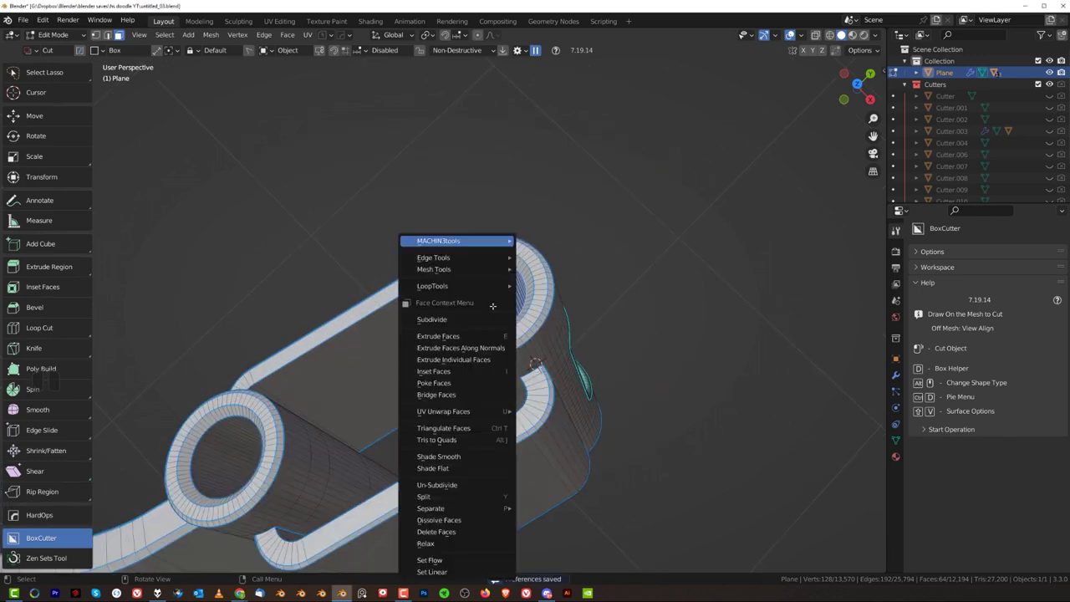
Duplicate the selected bore faces in place and separate the copy into its own object.
key("shift+d")
key("Escape")
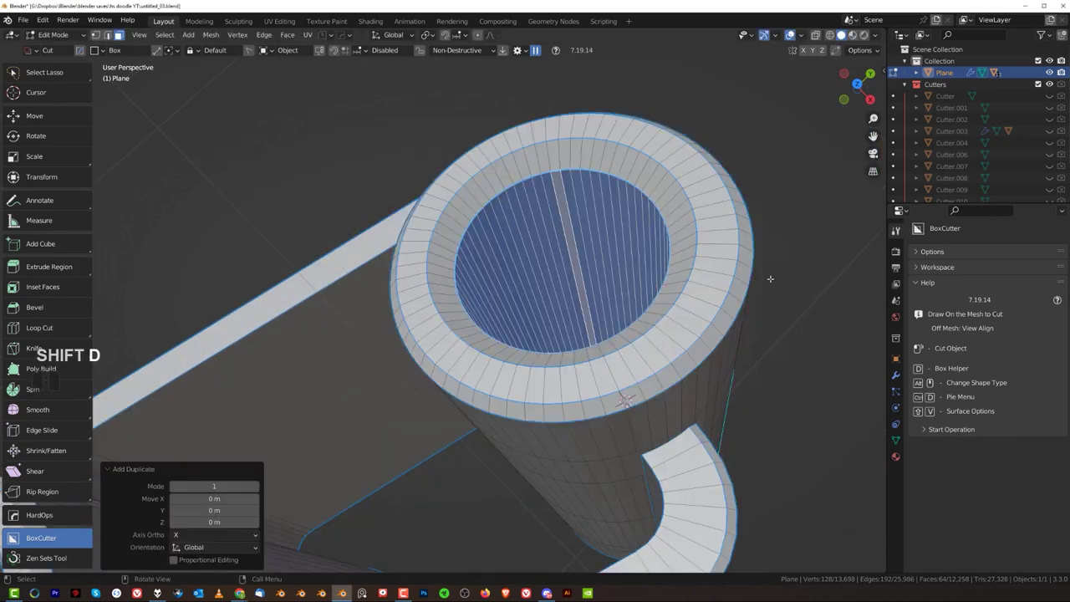
scroll(695, 312, "down", 1)
key("slash")
key("slash")
key("p")
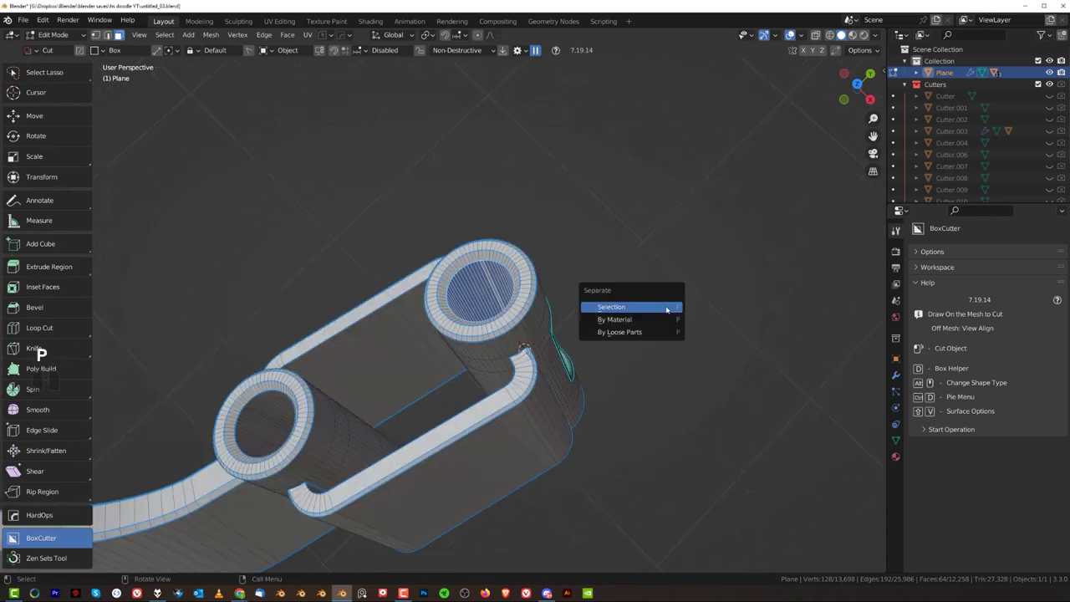
left_click(661, 307)
key("Tab")
scroll(538, 248, "up", 3)
left_click(533, 254)
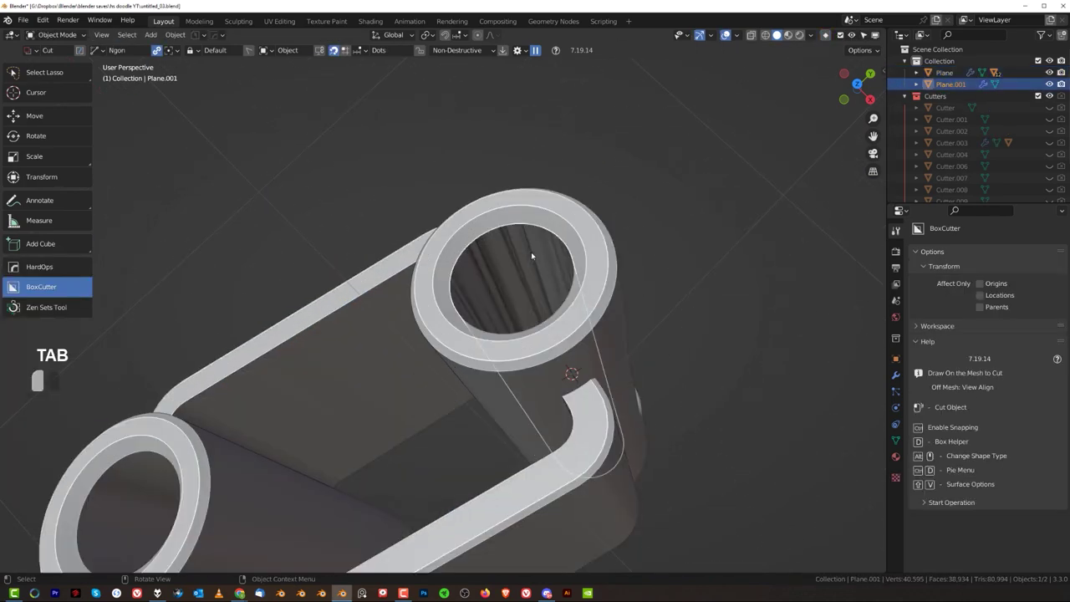
Try to scale the separated bore piece in X and Y only, leaving Z locked.
left_click(532, 253)
left_click(532, 255)
key("s")
key("shift+z")
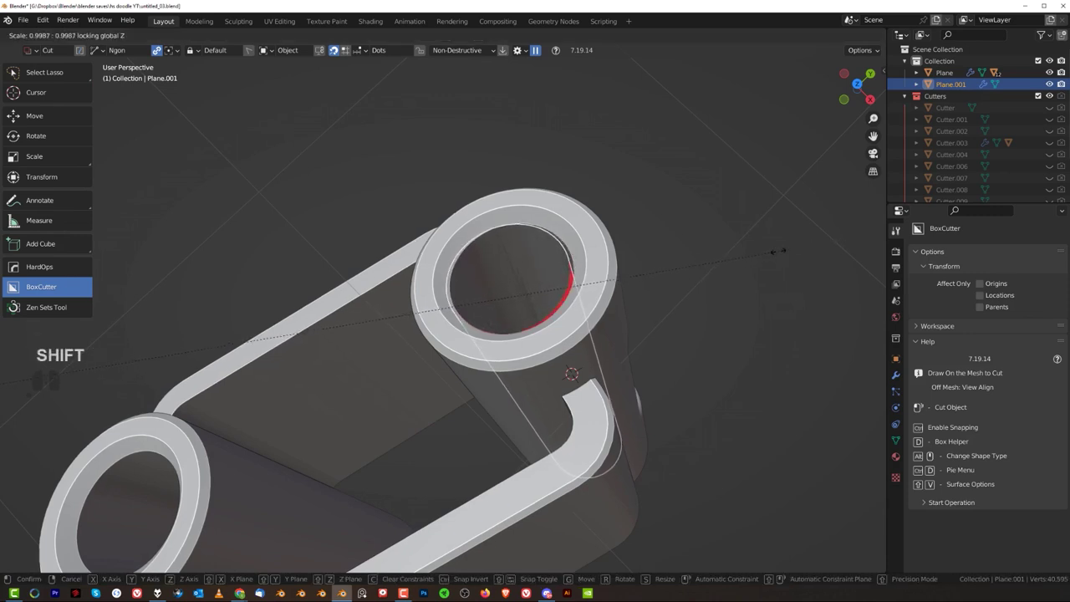
right_click(684, 238, "shift")
Try to set the bore piece's origin to its geometry, also after applying its rotation, and undo the attempts.
key("shift+s")
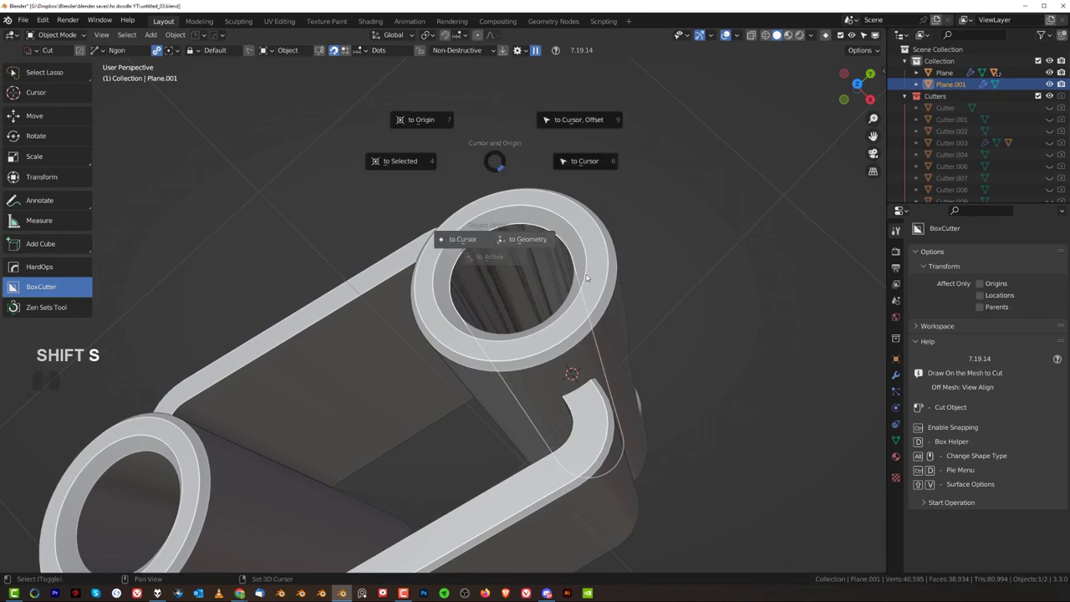
left_click(534, 240)
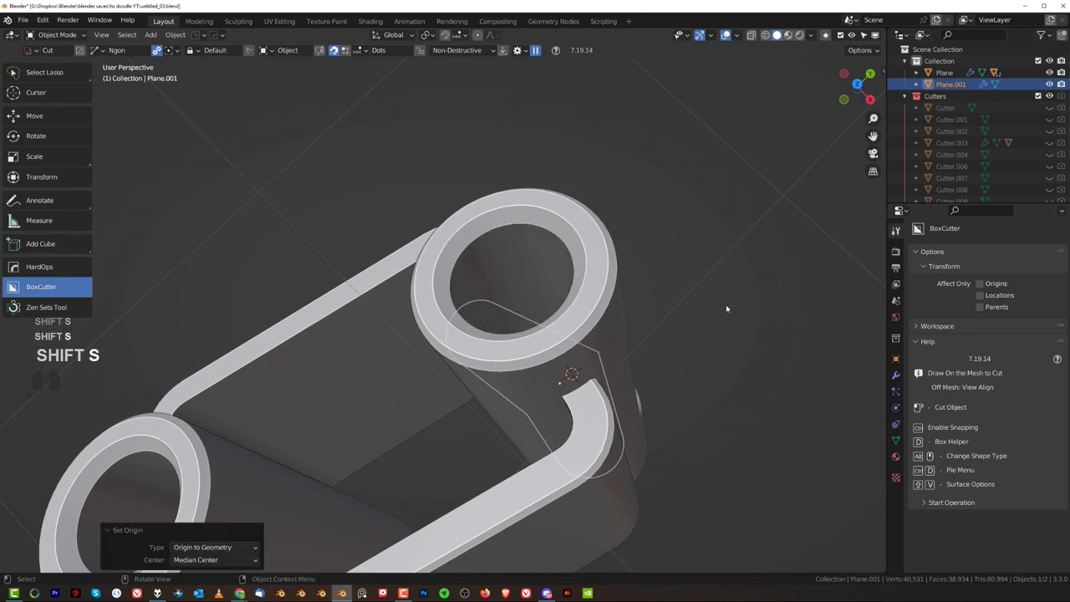
key("ctrl+z")
key("ctrl+a")
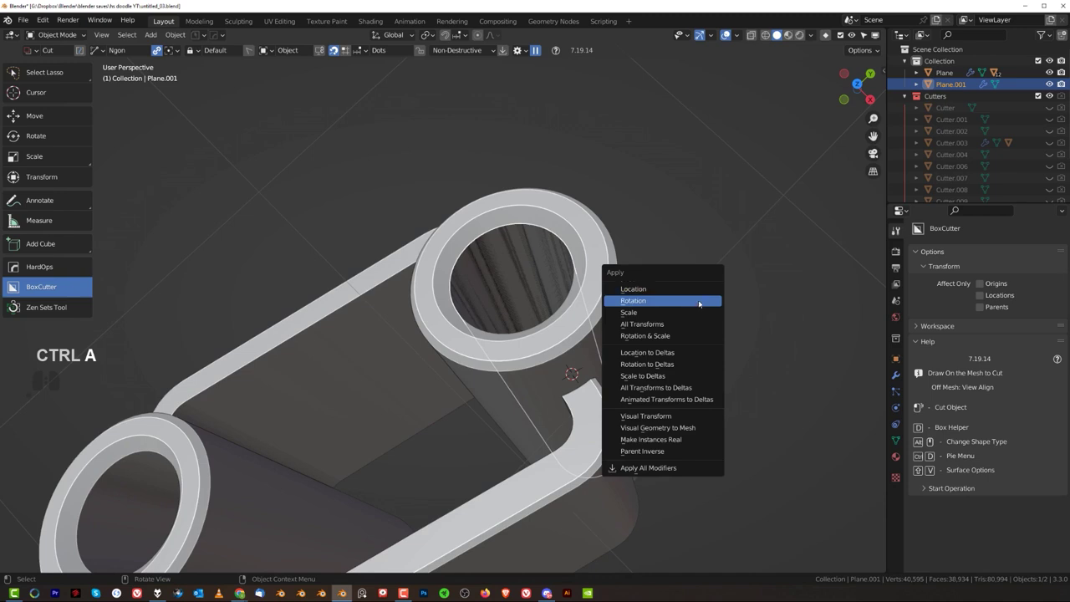
left_click(699, 299)
key("shift+s")
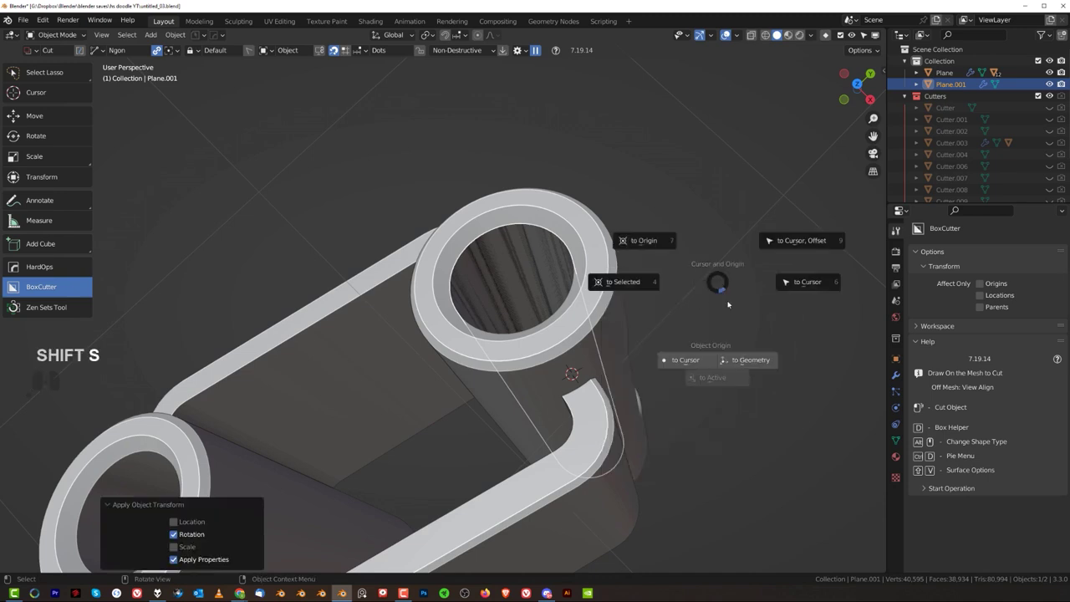
left_click(750, 360)
key("ctrl+z")
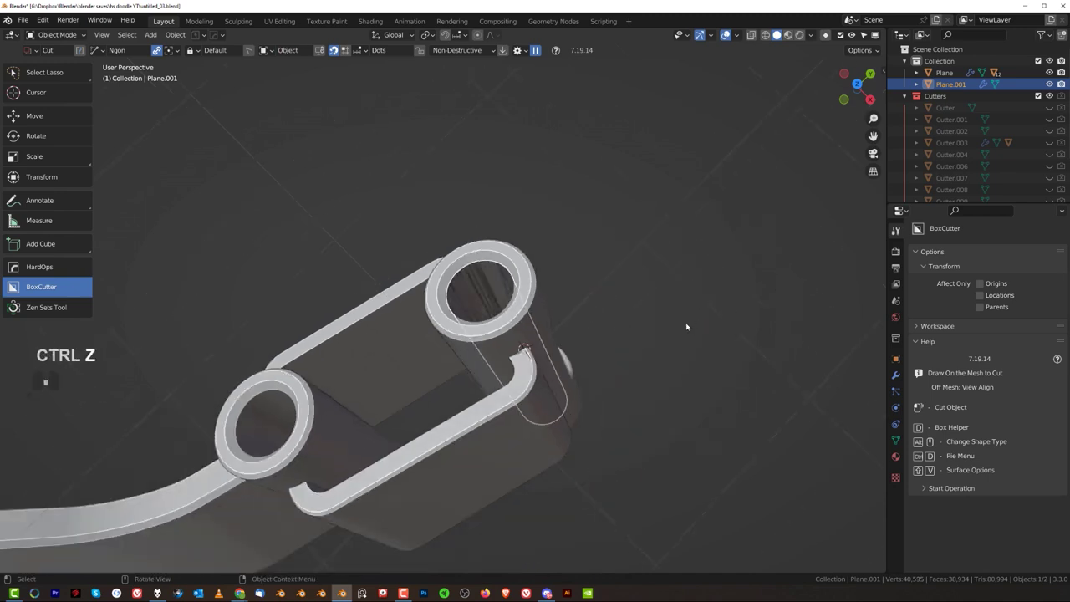
Isolate the bore piece in local view and remove its Hops_Mirror, Bevel and Weighted Normal modifiers.
key("slash")
middle_click_drag(651, 349, 625, 230, "shift")
scroll(626, 230, "up", 1)
scroll(609, 273, "down", 2)
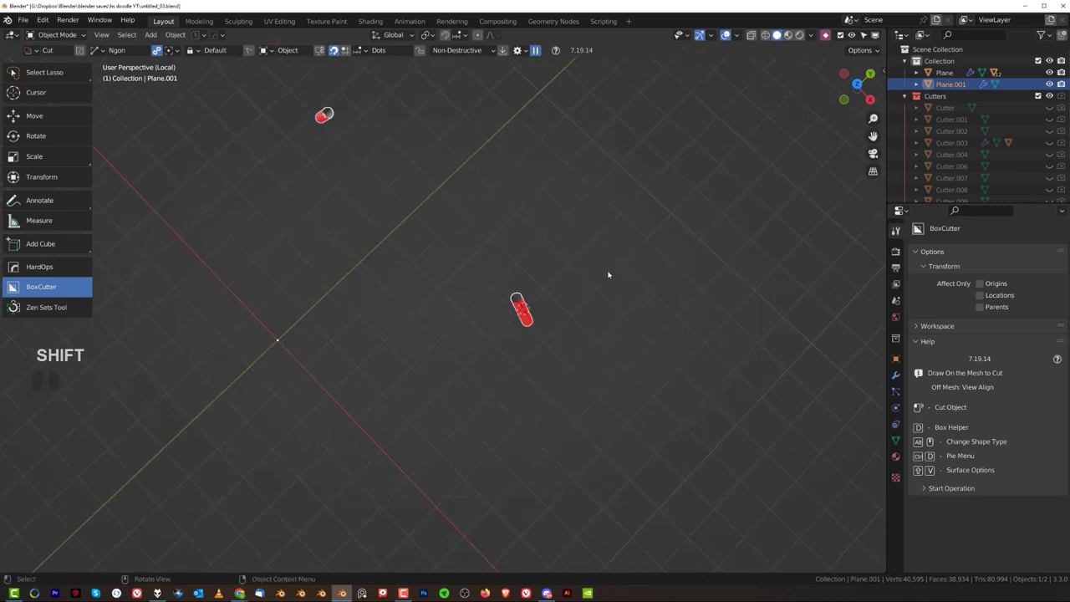
key("ctrl+grave")
left_click(491, 333)
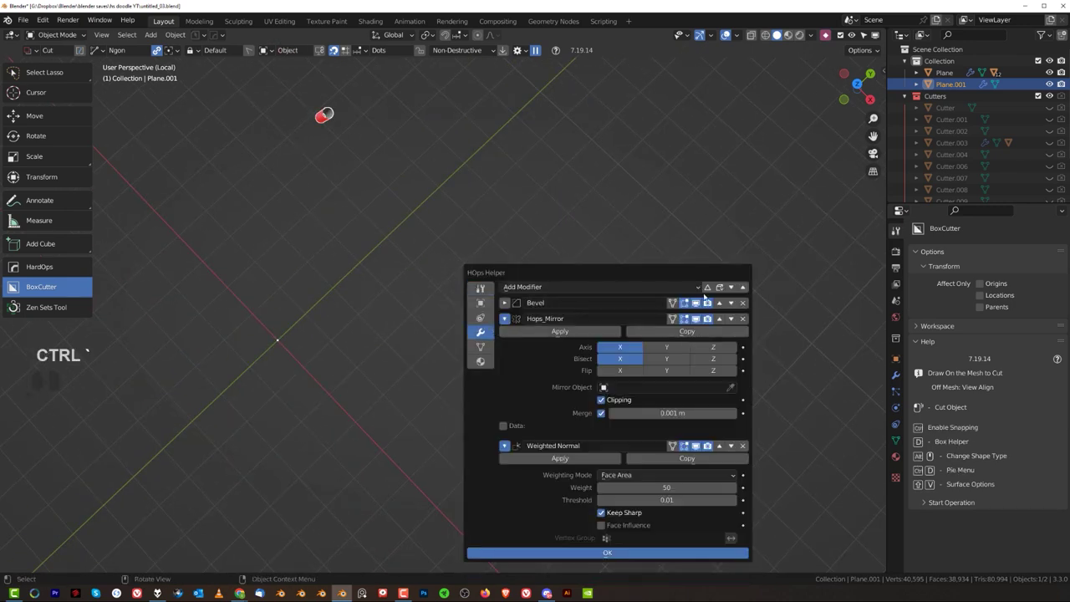
left_click(741, 321)
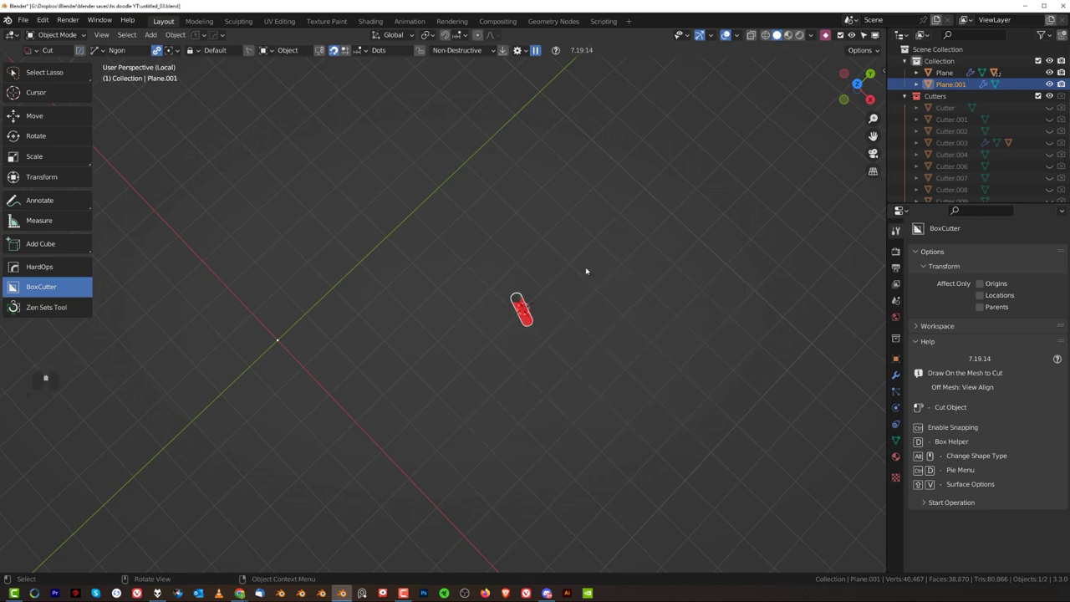
scroll(588, 269, "up", 6)
key("ctrl+grave")
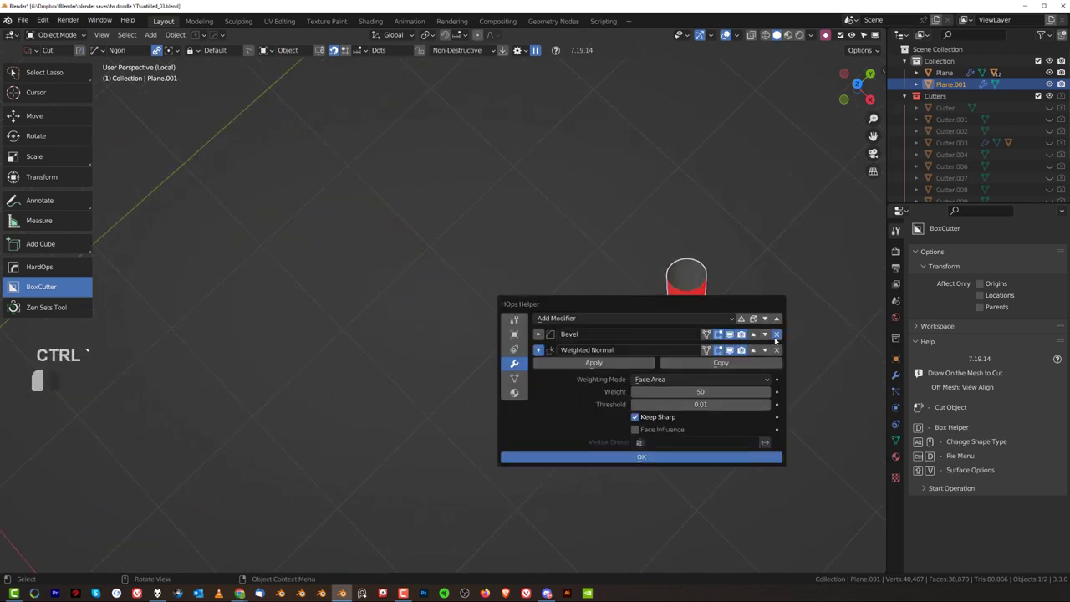
left_click(776, 334)
left_click(777, 336)
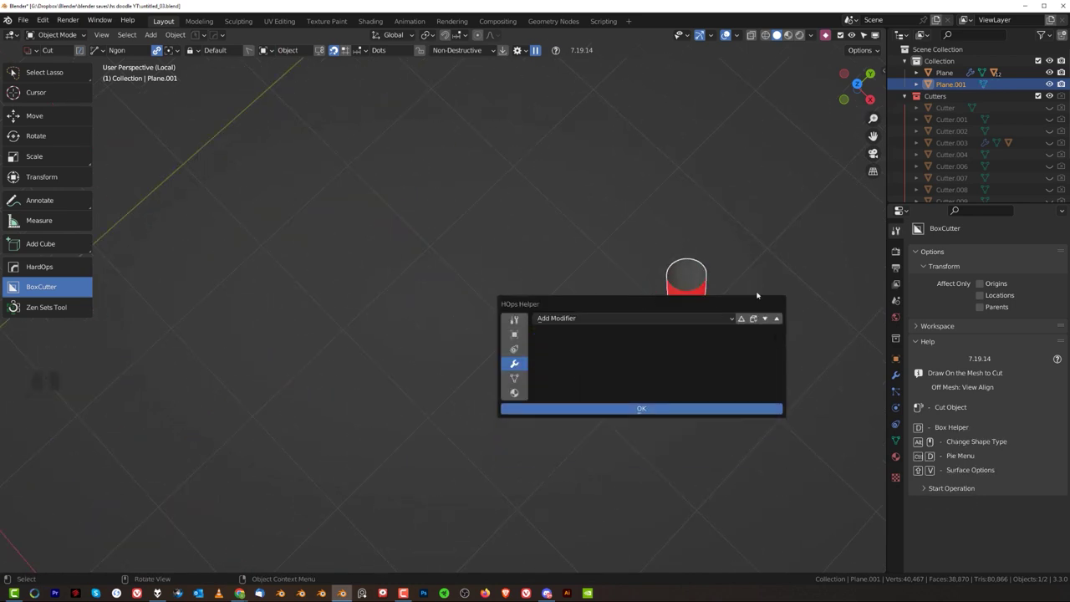
Delete the isolated bore piece.
scroll(475, 231, "up", 2)
middle_click_drag(476, 232, 402, 225, "shift")
scroll(401, 225, "up", 3)
key("x")
left_click(565, 232)
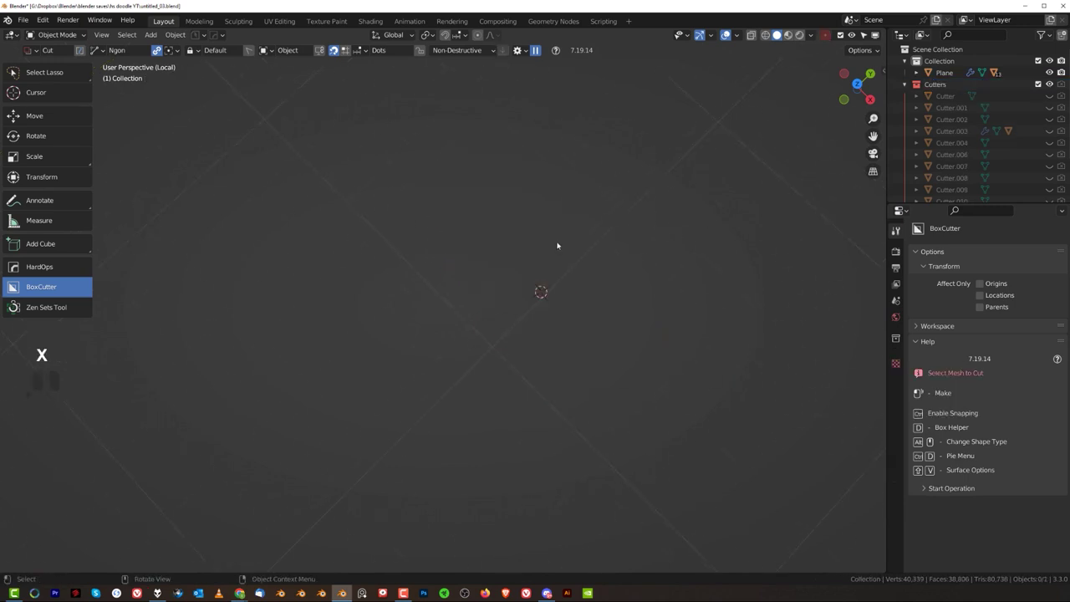
Restore the deleted bore piece and set its origin to its geometry.
key("ctrl+z")
key("shift+s")
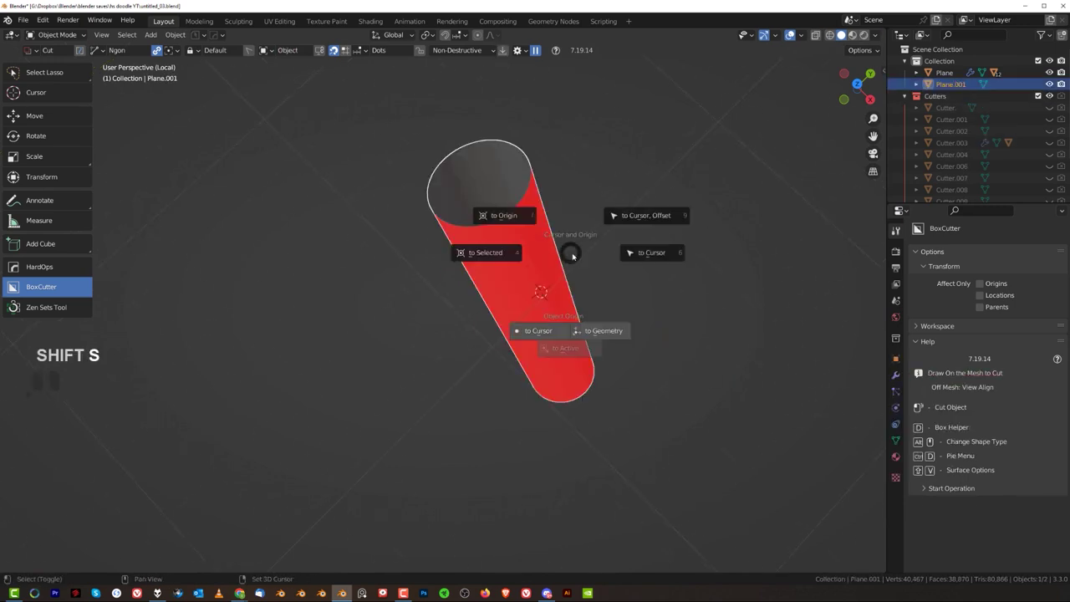
left_click(620, 331)
scroll(616, 283, "up", 3)
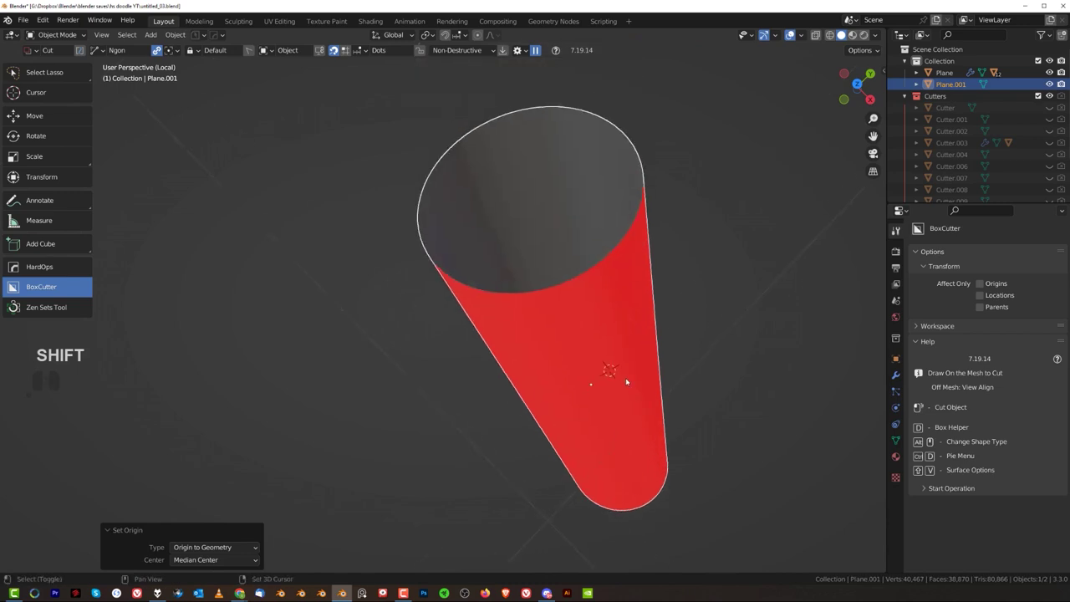
Add a MESHmachine thread over all of the bore piece's faces with 75 threads, 5% depth and 15% fade.
key("Tab")
left_click(543, 160, "alt")
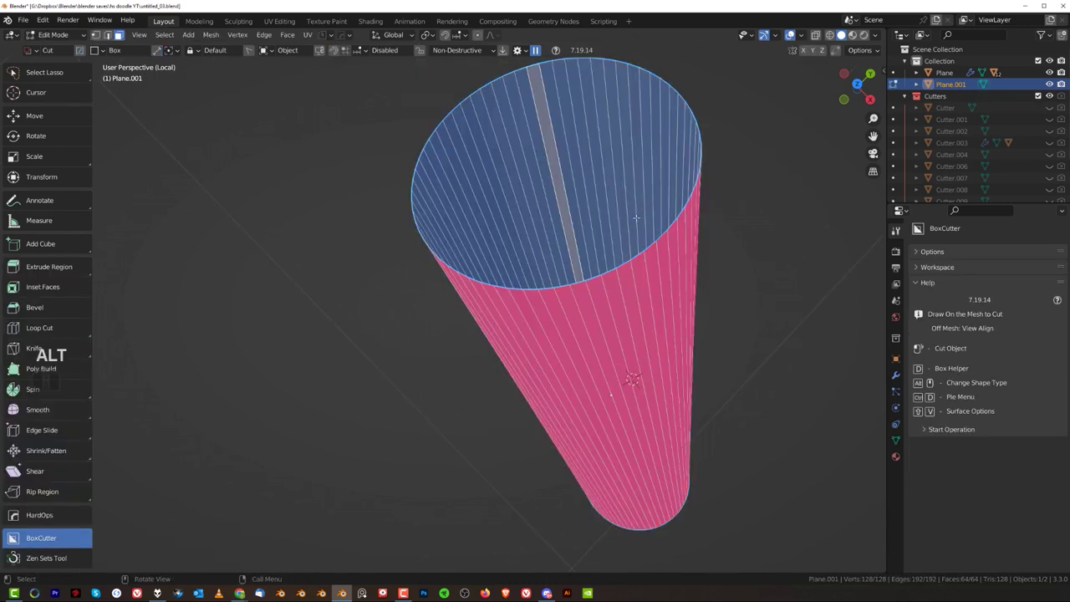
key("q")
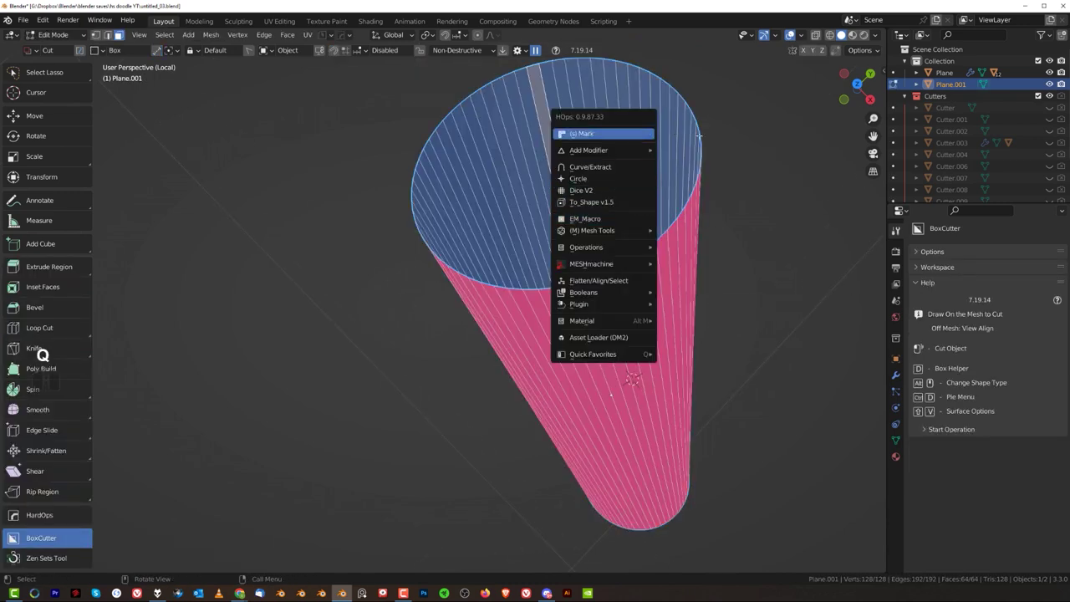
right_click(624, 232)
mouse_move(625, 234)
left_click(683, 229)
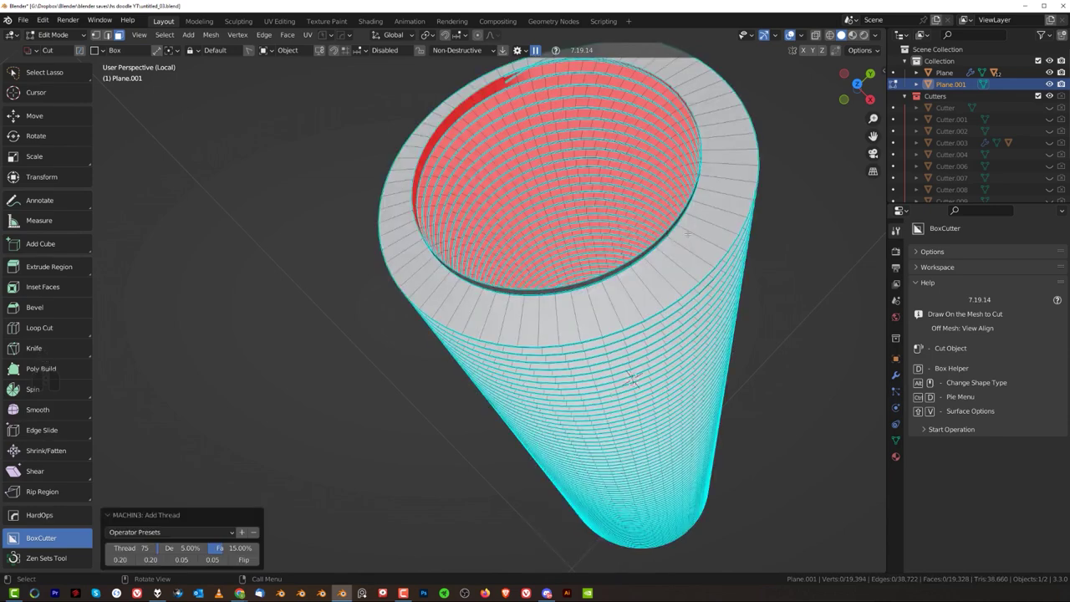
Leave local view, scale the threaded insert to about 0.917 and stretch it by about 1.08 along its local Z axis.
key("Tab")
key("slash")
scroll(512, 319, "up", 5)
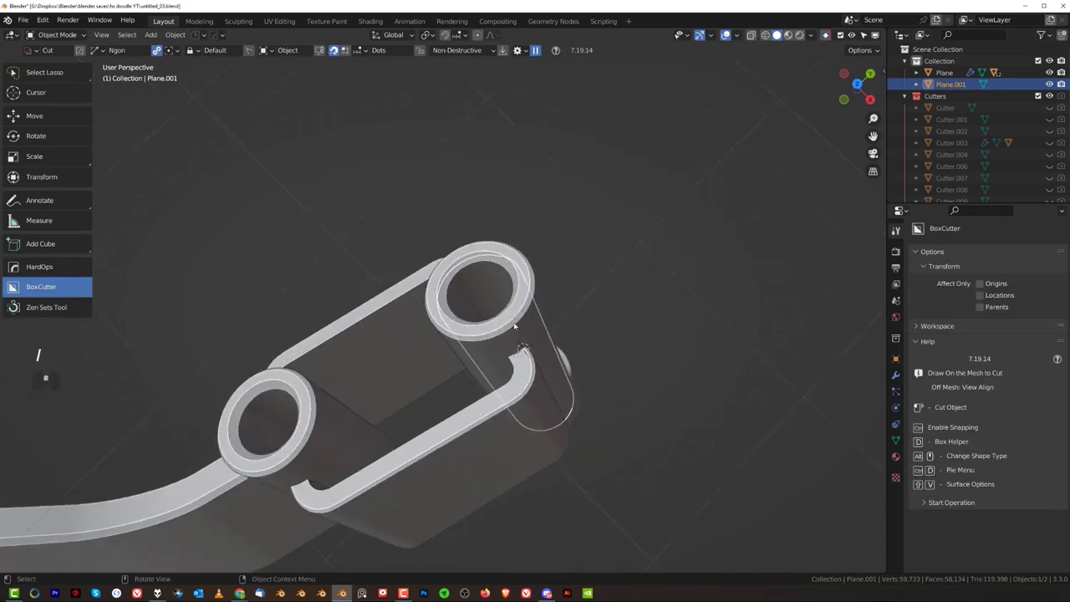
key("s")
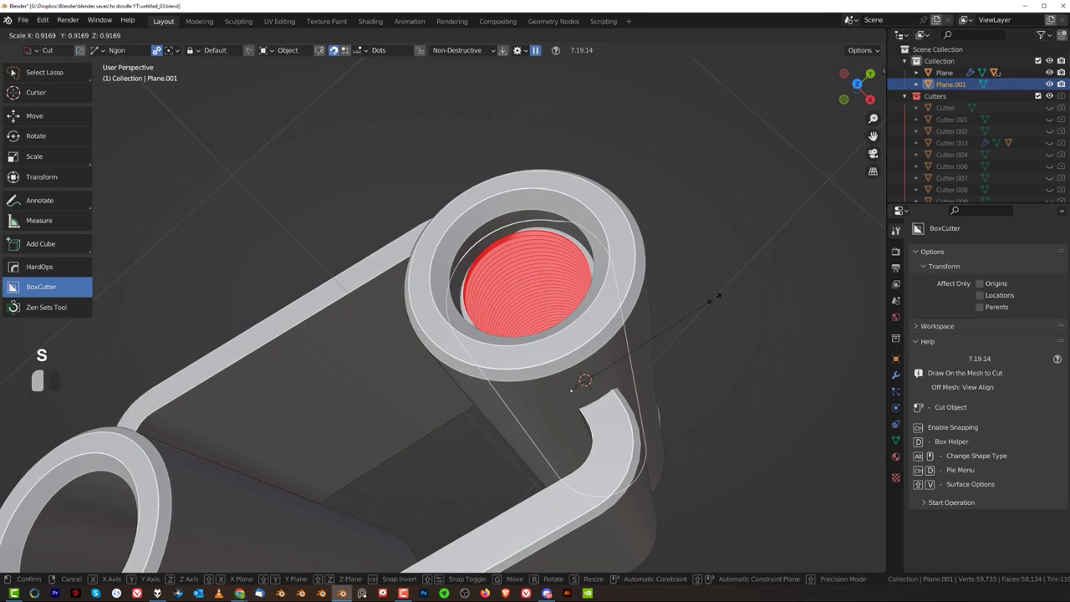
left_click(715, 297)
key("s")
key("z")
key("z")
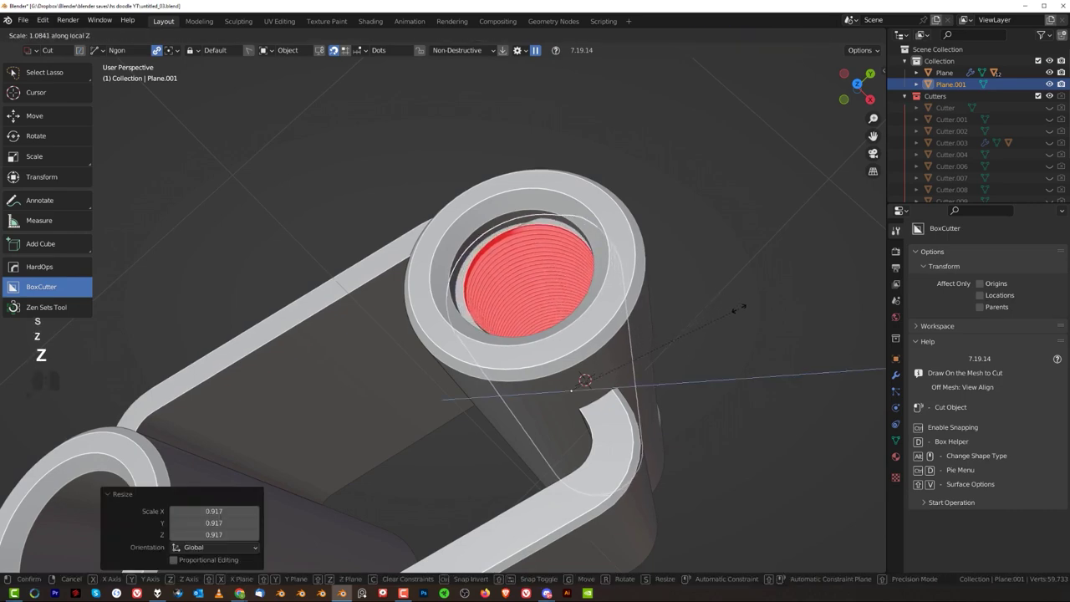
Recalculate the threaded insert's normals outside and flip them so the thread faces into the bore.
key("alt+n")
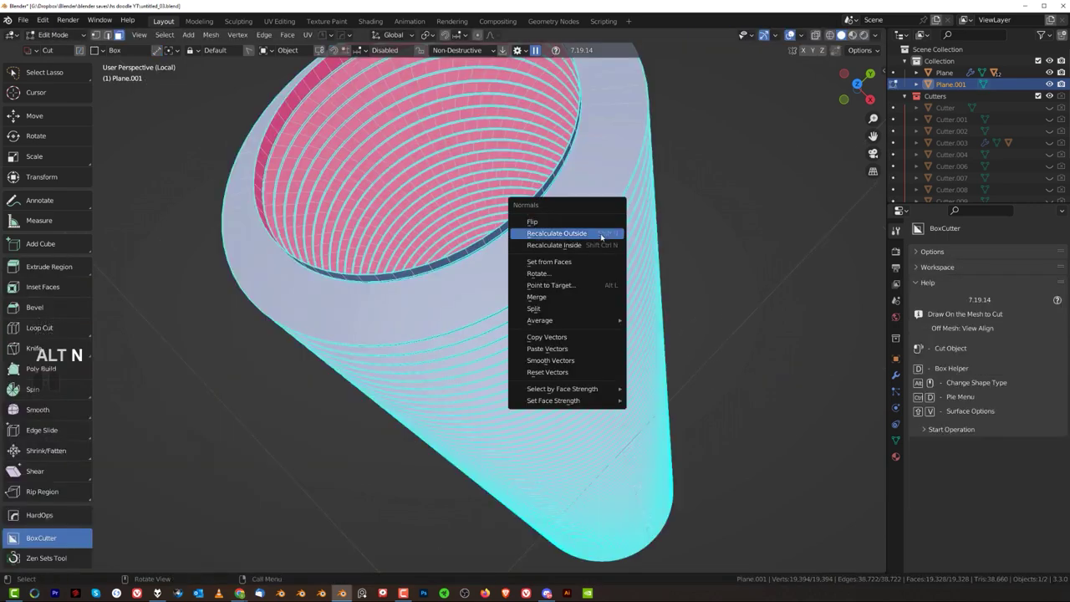
left_click(601, 233)
key("Tab")
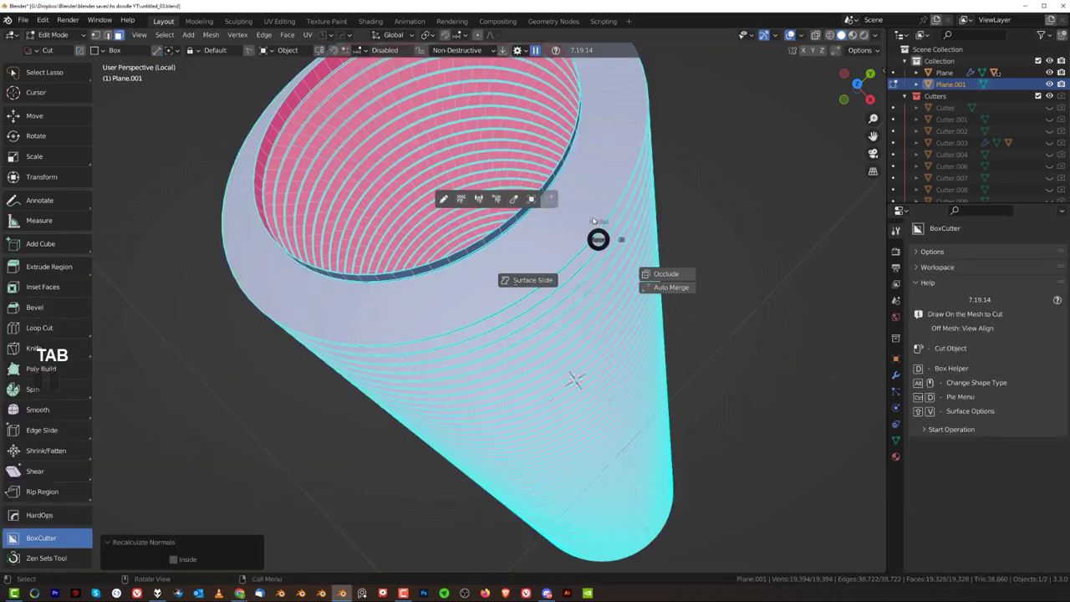
key("Tab")
key("alt+n")
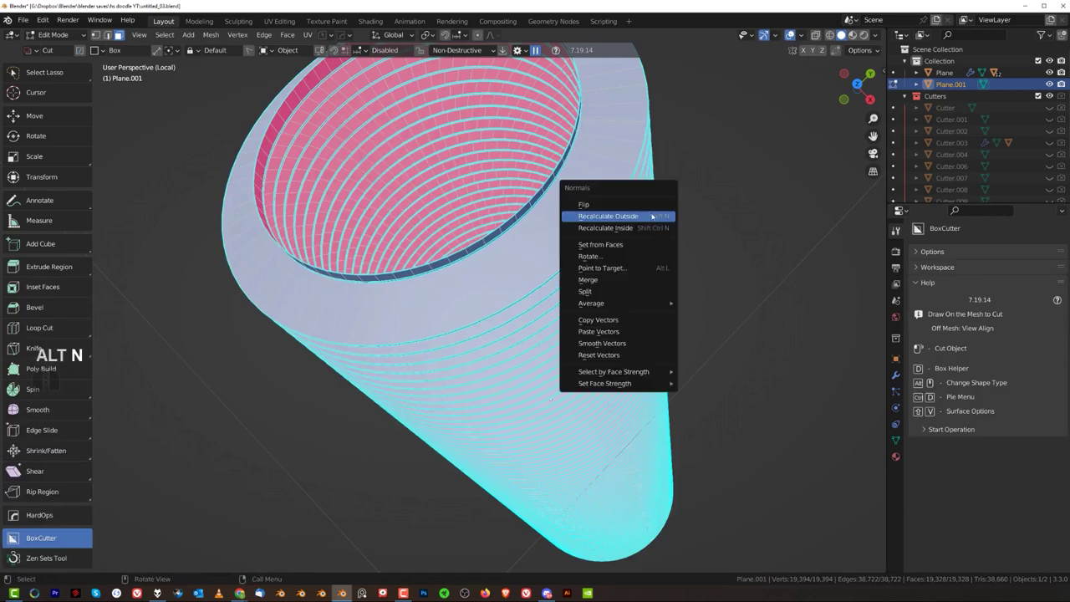
left_click(642, 206)
key("Tab")
scroll(561, 252, "down", 2)
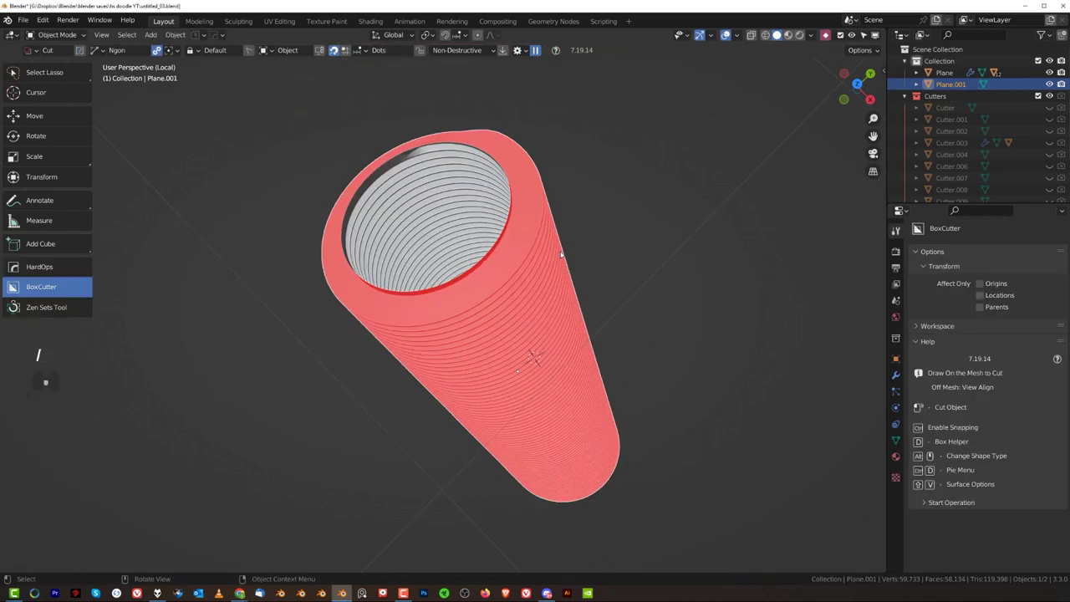
Return to the full scene and enlarge the threaded insert evenly until its threads nearly meet the cylinder's bore wall.
key("slash")
scroll(549, 248, "up", 1)
key("s")
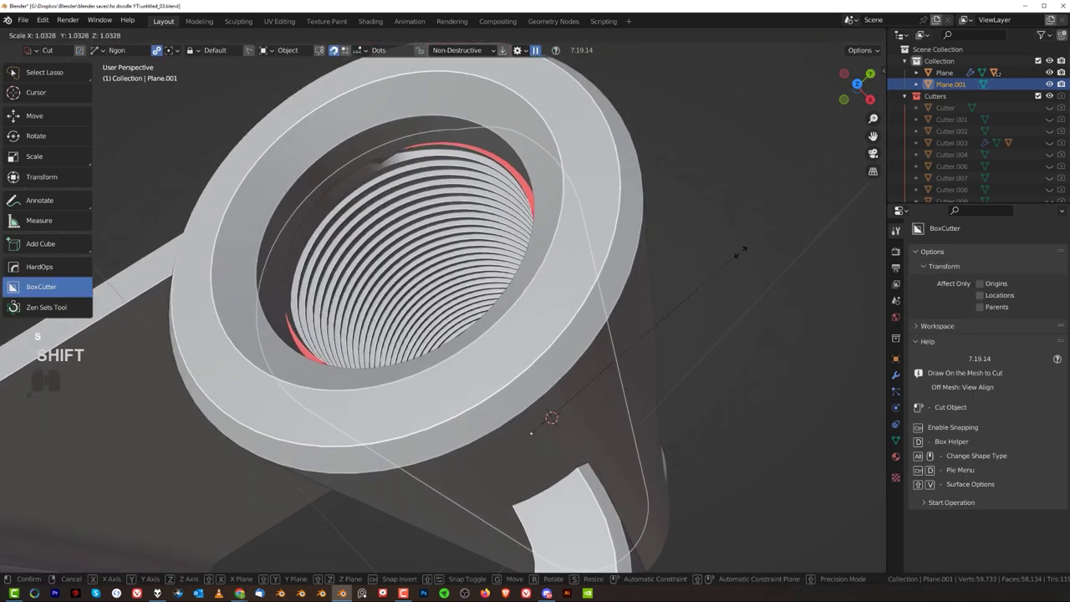
left_click(840, 242)
left_click(809, 217)
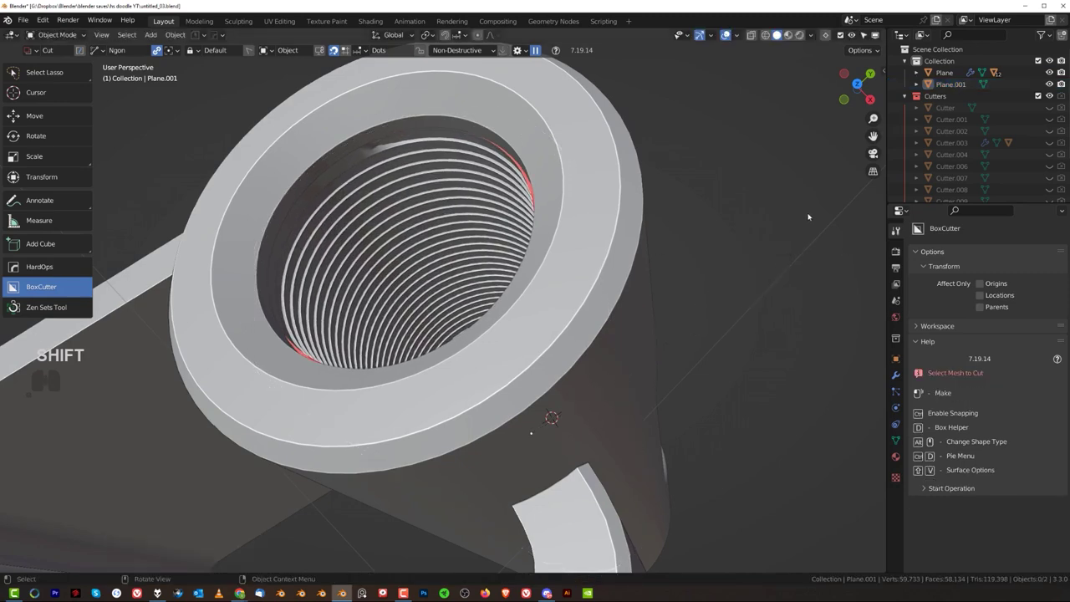
Scale the threaded insert down to 0.962 so it stays inside the notched cylinder's walls.
scroll(627, 292, "down", 8)
scroll(552, 304, "down", 3)
scroll(618, 284, "up", 3)
middle_click_drag(539, 306, 474, 217, "shift")
middle_click_drag(653, 376, 540, 290, "shift")
left_click(524, 292)
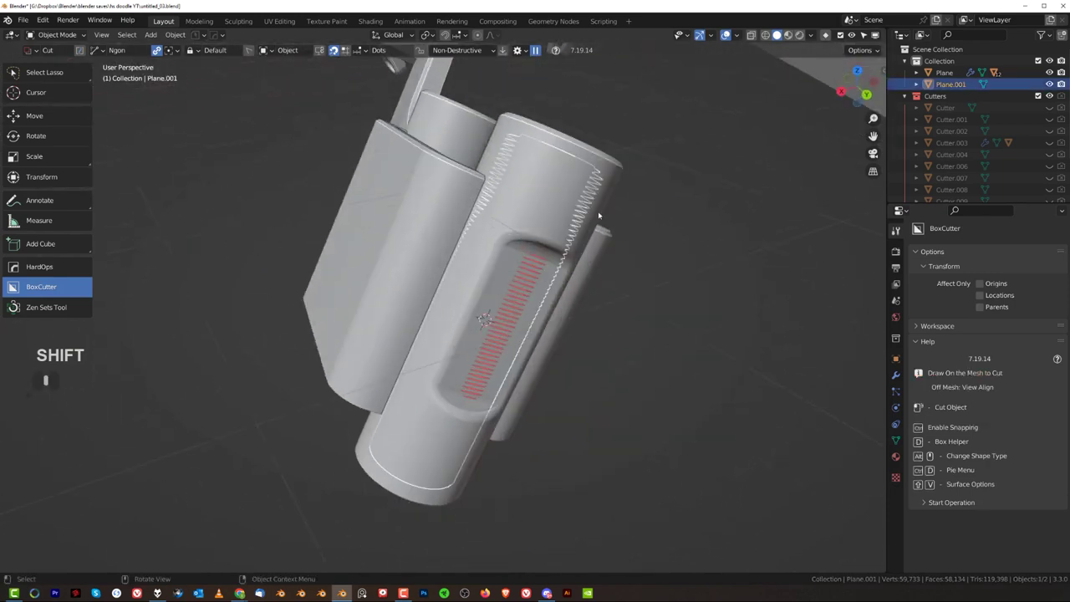
middle_click_drag(599, 215, 619, 251)
key("s")
left_click(612, 286)
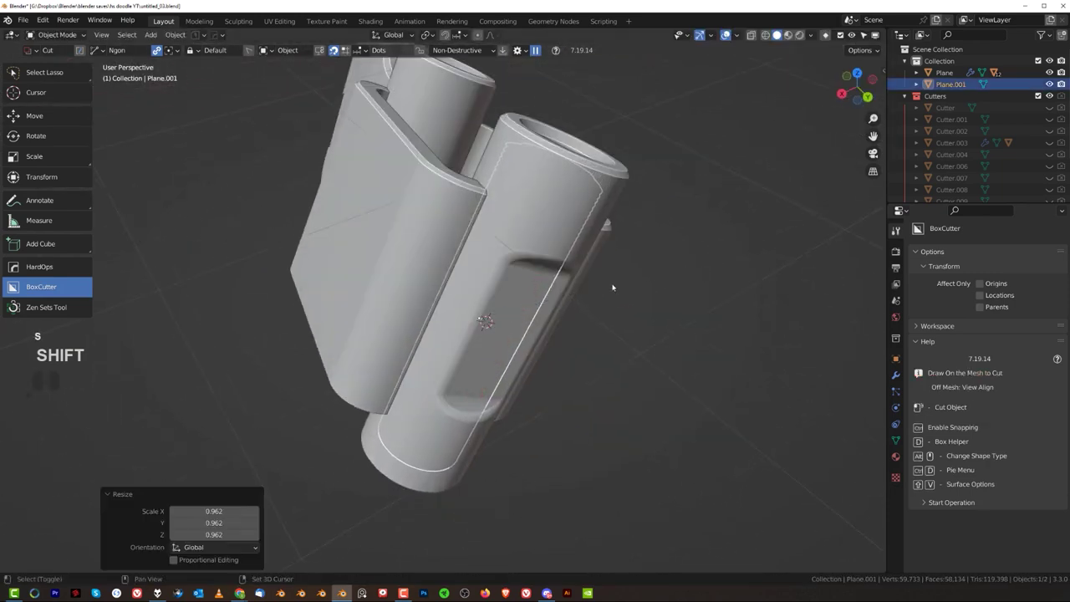
middle_click_drag(613, 287, 424, 282)
scroll(460, 280, "up", 4)
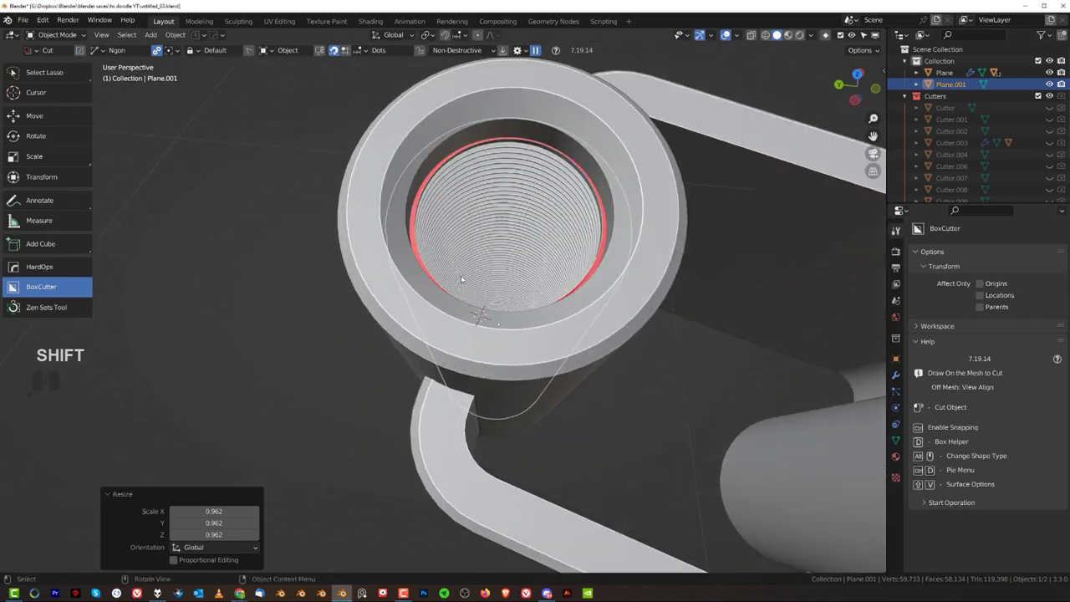
Cut one edge loop inside the threaded cylinder's bore near its opening and bevel it to a width of 0.00996 m.
key("ctrl+r")
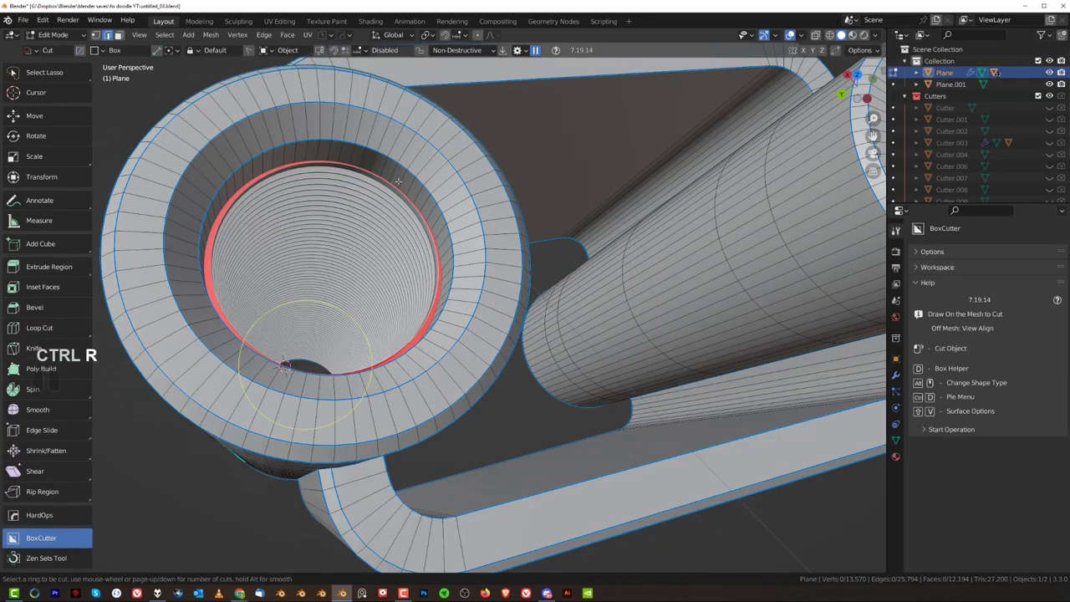
left_click(398, 180)
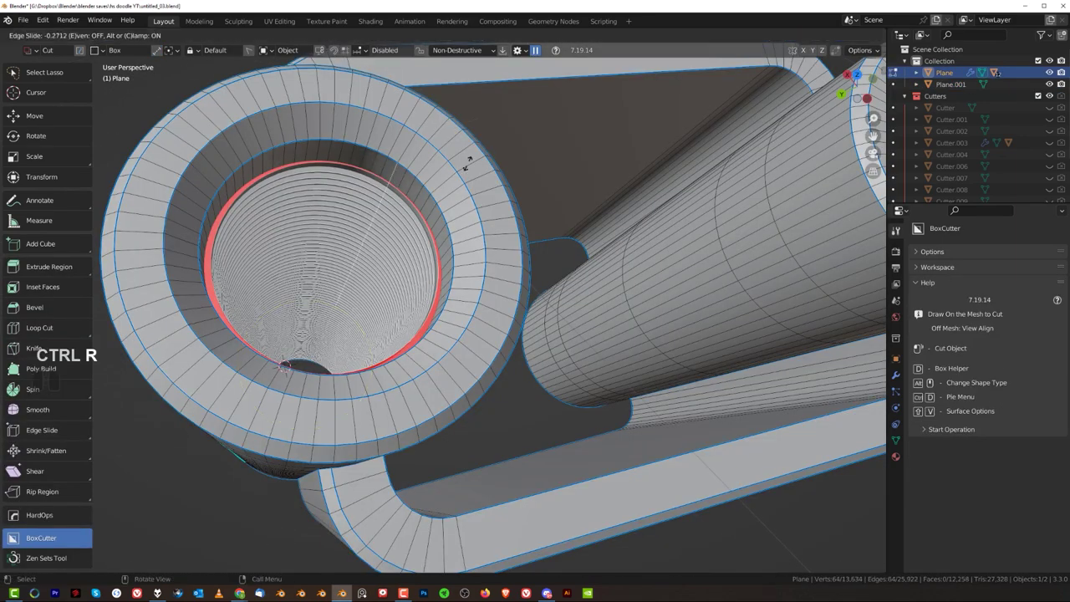
left_click(593, 128)
key("ctrl+b")
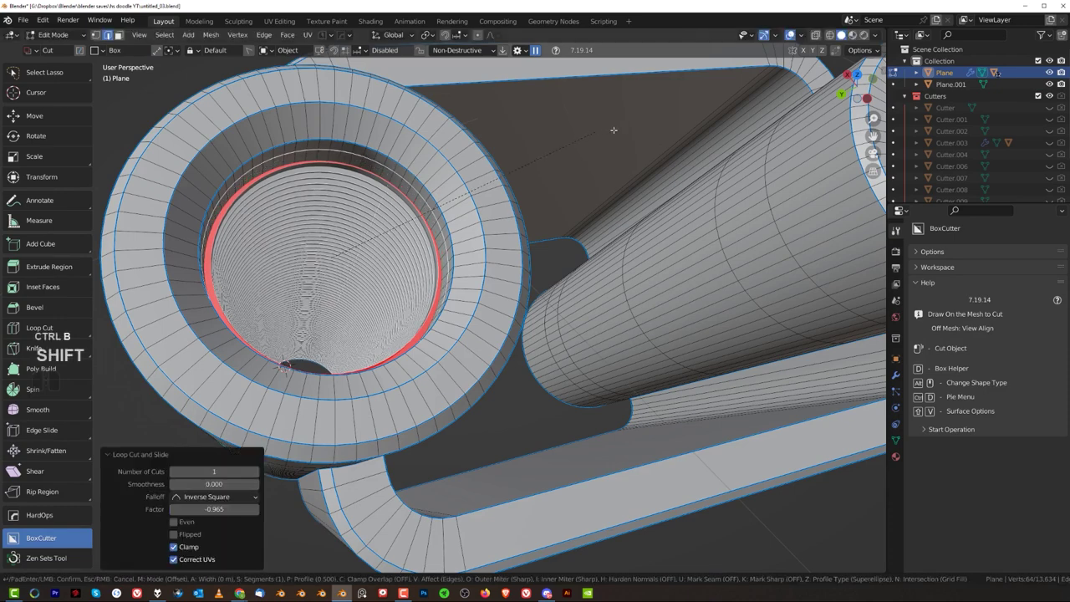
left_click(686, 130)
Entrench the beveled face ring inside the bore with a depth of -0.023.
key("q")
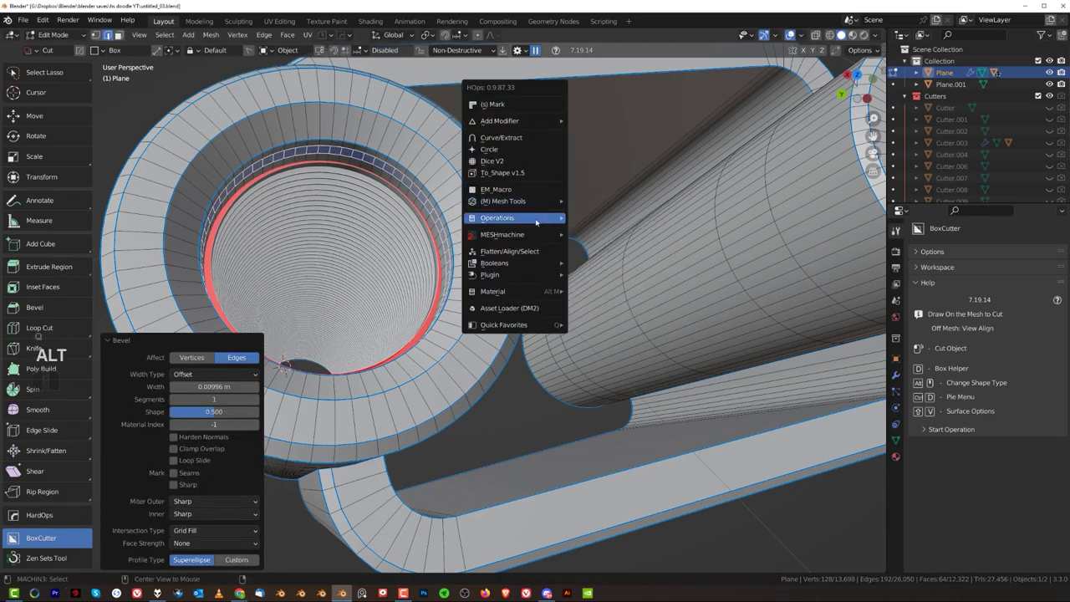
left_click(525, 195)
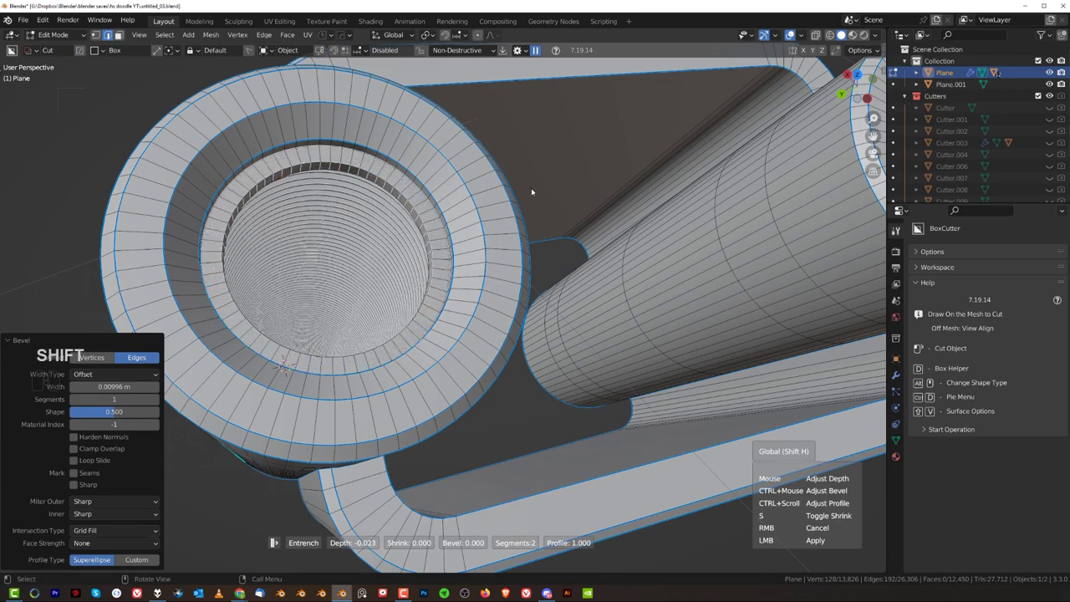
left_click(532, 192)
key("Tab")
left_click(499, 126)
scroll(441, 257, "down", 8)
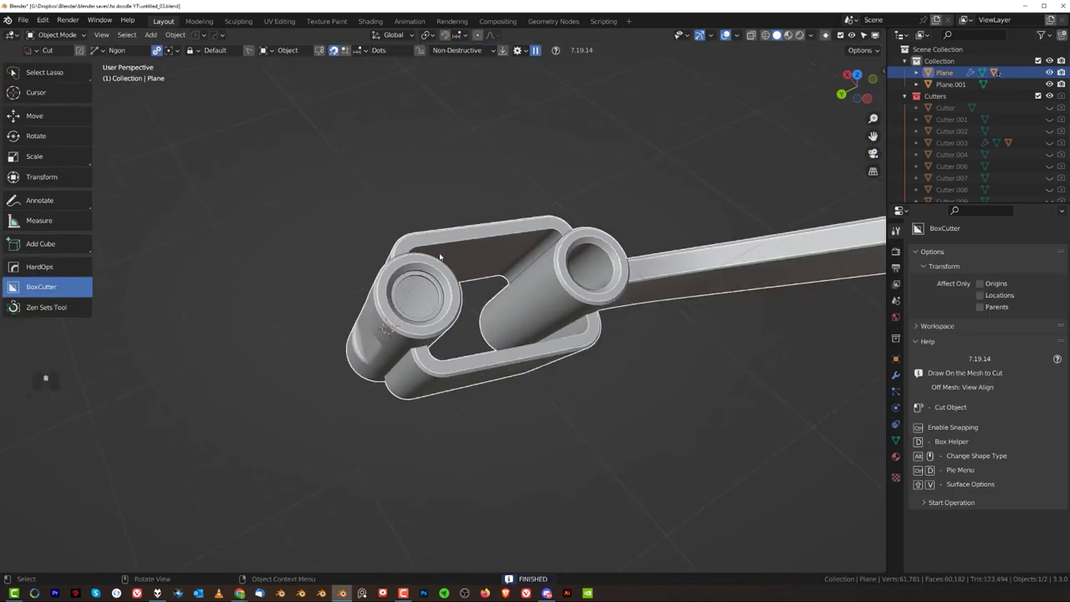
scroll(440, 257, "up", 2)
Mirror the threaded insert to the opposite bracket as a modifier, using the panel as the reference object.
left_click(423, 293)
scroll(424, 294, "down", 12)
key("Tab")
middle_click_drag(439, 384, 453, 288)
left_click(491, 212, "shift")
key("alt+x")
left_click(430, 199)
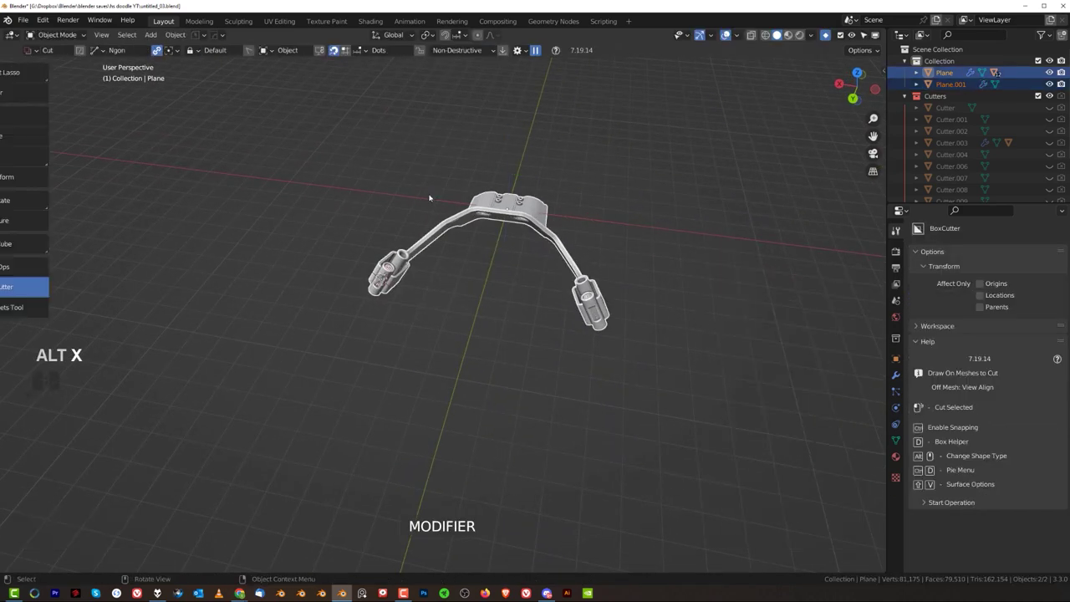
left_click(397, 201)
Open the asset loader for the panel and choose the HardOps-Inserts library.
middle_click_drag(397, 200, 711, 234)
scroll(711, 234, "up", 7)
middle_click_drag(710, 234, 483, 299, "shift")
scroll(483, 299, "up", 2)
scroll(482, 299, "up", 2)
left_click(482, 299)
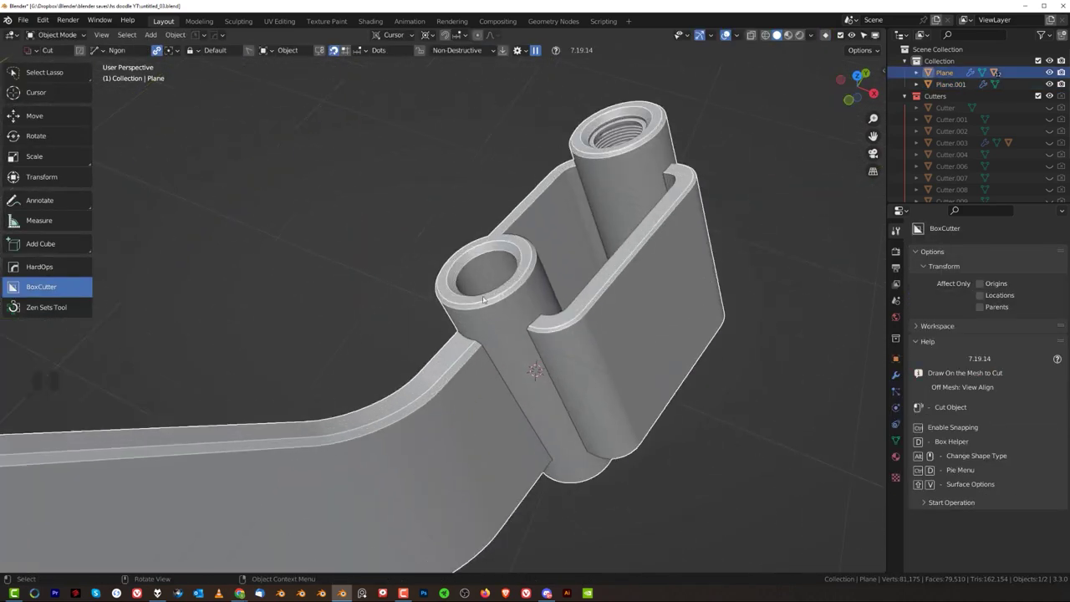
key("q")
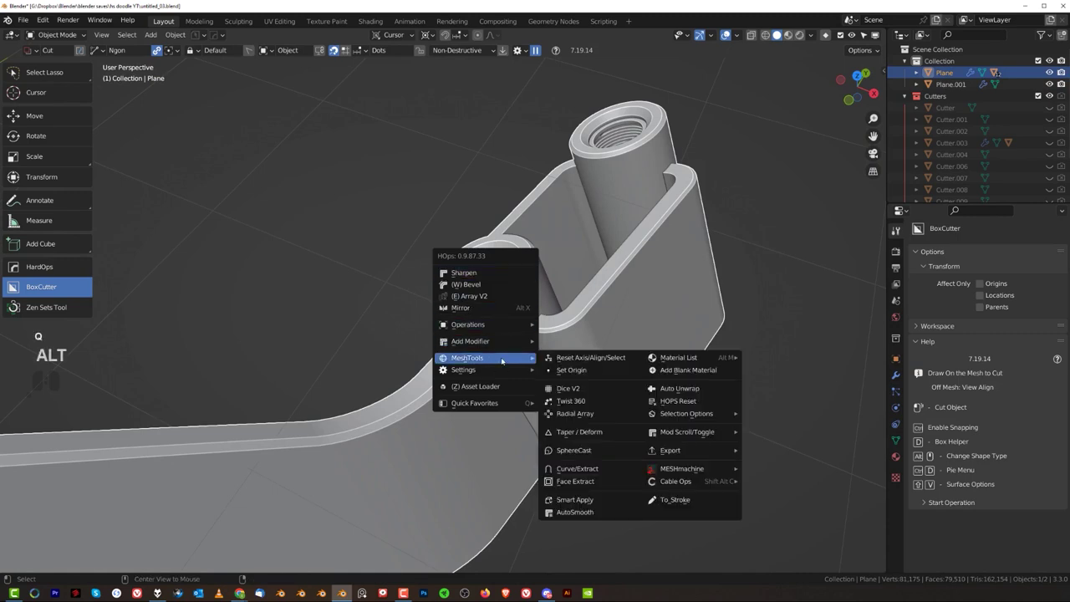
left_click(496, 387)
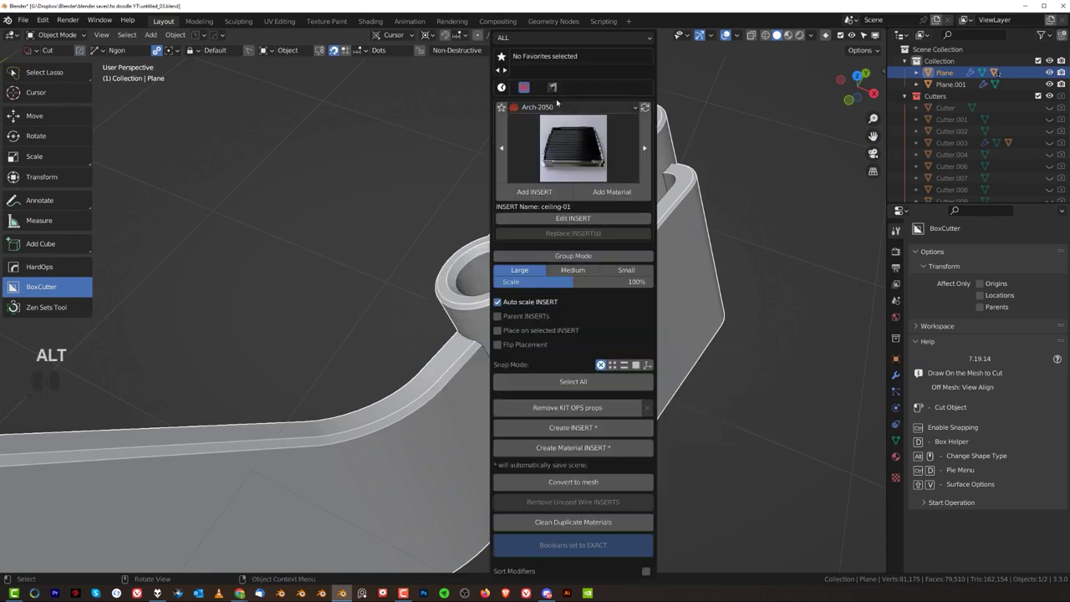
left_click(558, 106)
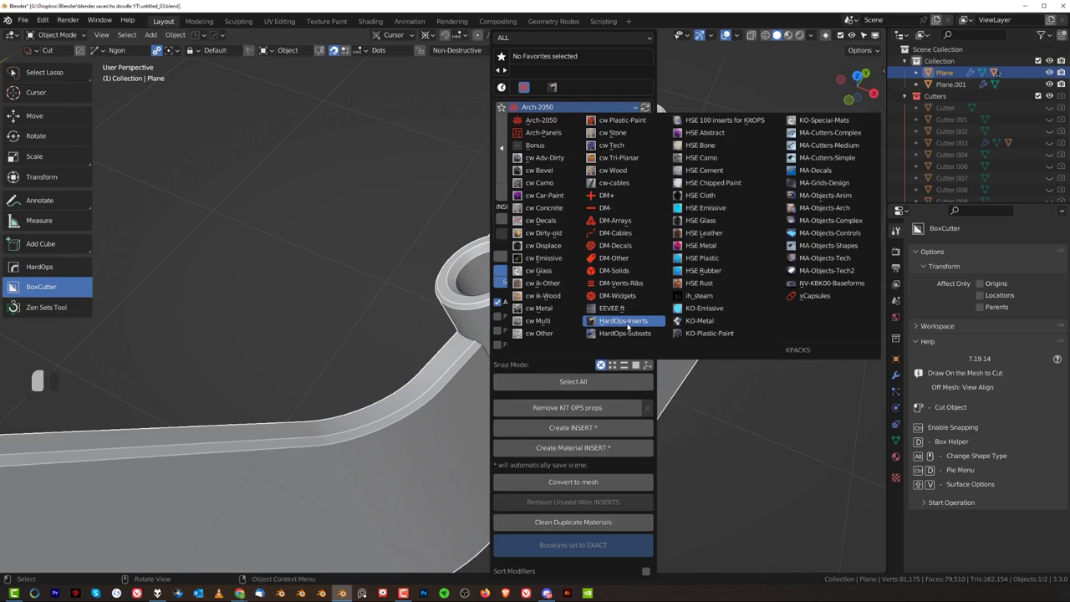
left_click(628, 326)
Pick the flat_thread insert and place it on the panel beside the bracket cylinders.
left_click(579, 157)
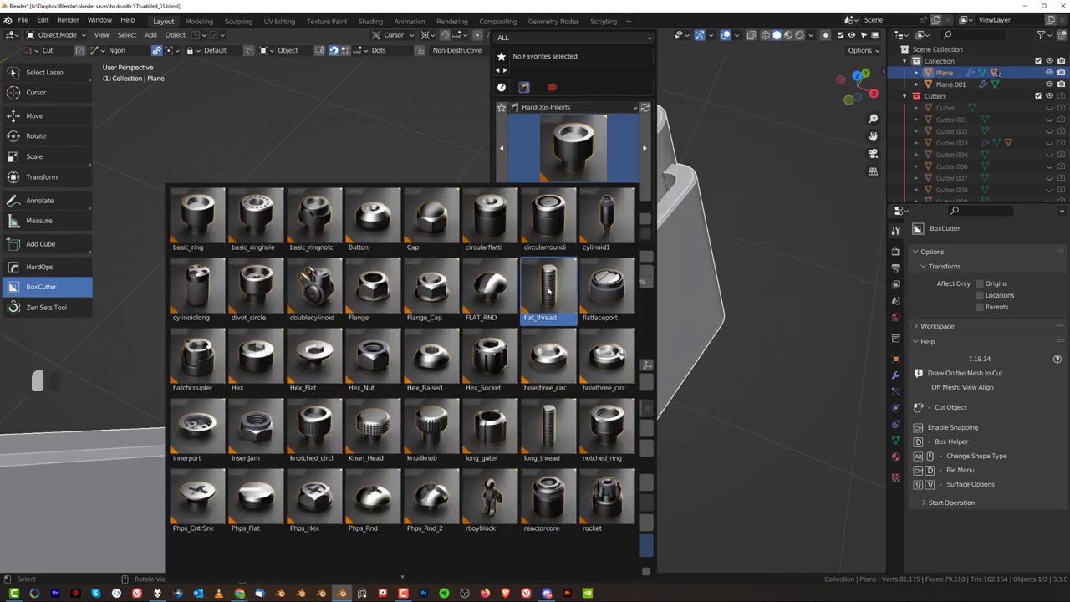
left_click(549, 291)
left_click(529, 195)
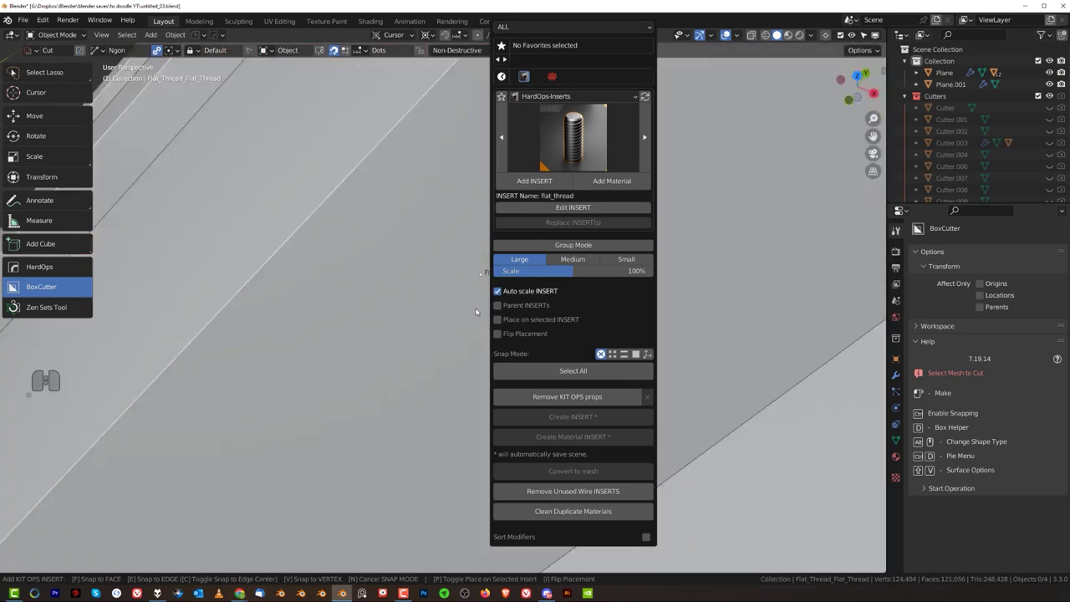
left_click(475, 289)
scroll(456, 287, "down", 10)
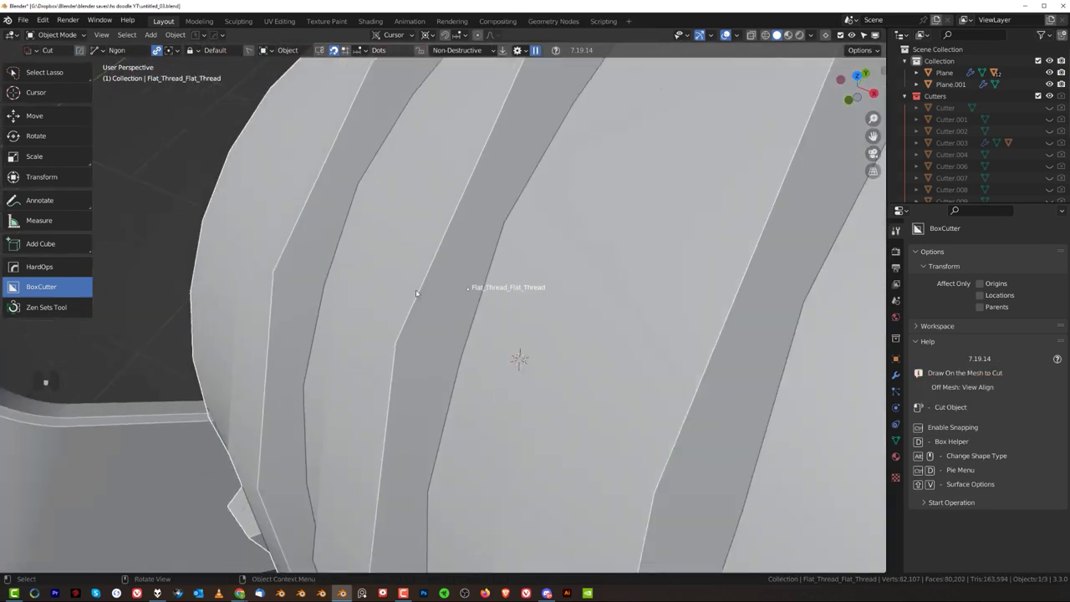
Move the flat thread insert to the 3D cursor and scale it to 0.118.
key("shift+s")
left_click(546, 284)
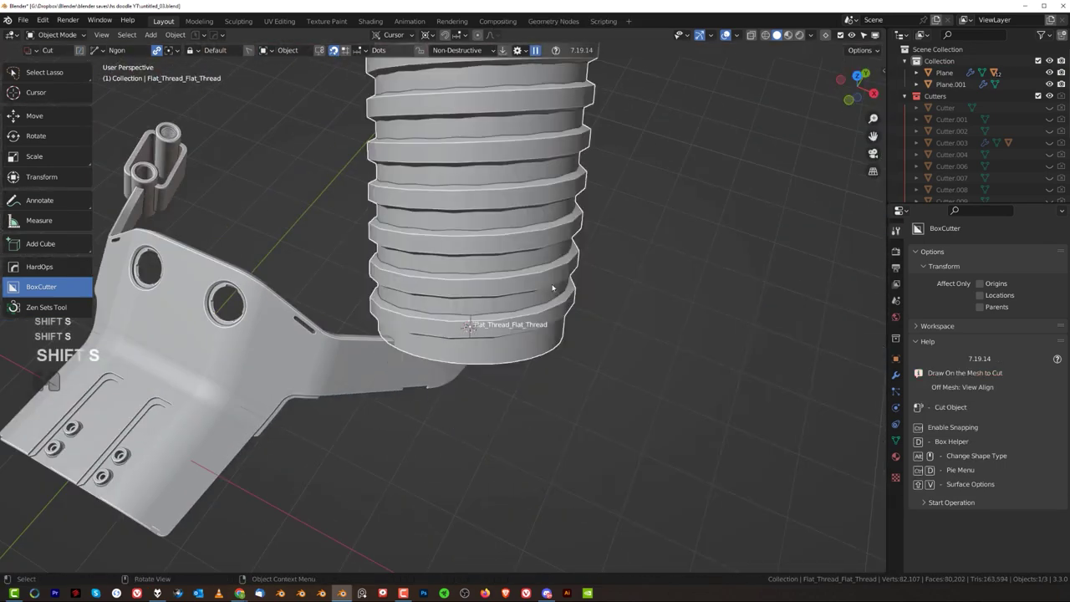
scroll(793, 277, "up", 2)
key("s")
left_click(512, 313)
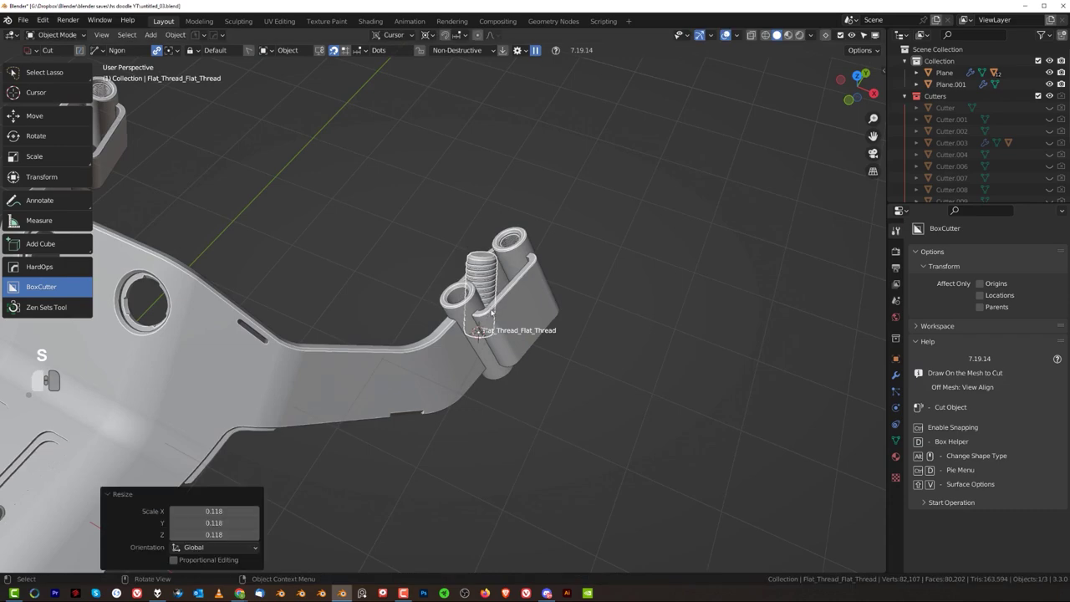
scroll(520, 316, "up", 4)
middle_click_drag(540, 322, 272, 304)
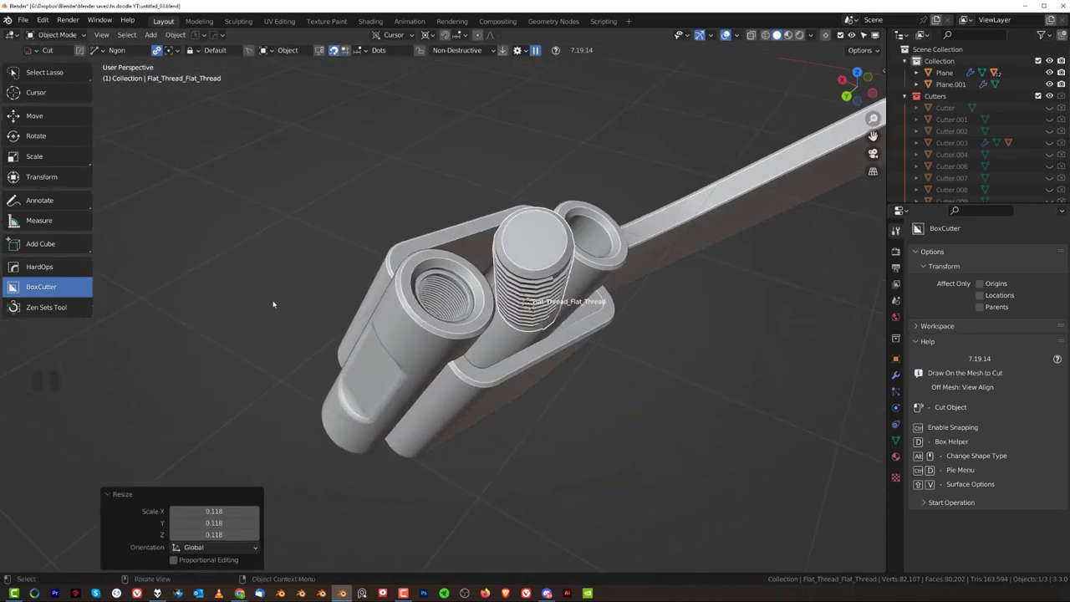
Enter Edit Mode on the panel and snap the 3D cursor to a face on the top edge of the long arm.
middle_click_drag(514, 280, 360, 268, "shift")
scroll(359, 268, "up", 3)
left_click(426, 214)
key("Tab")
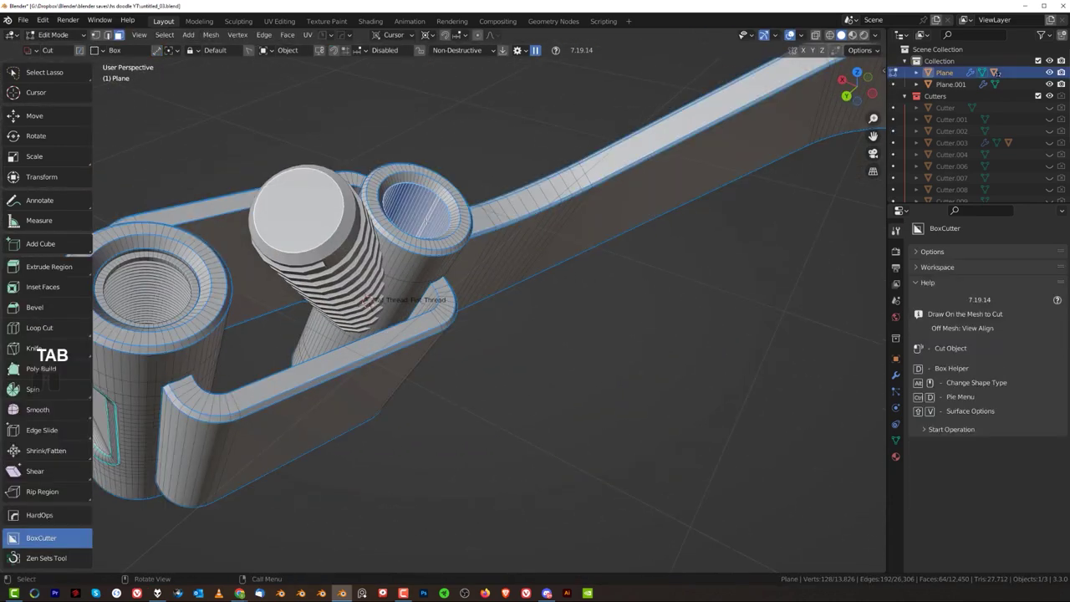
left_click(551, 191)
key("shift+s")
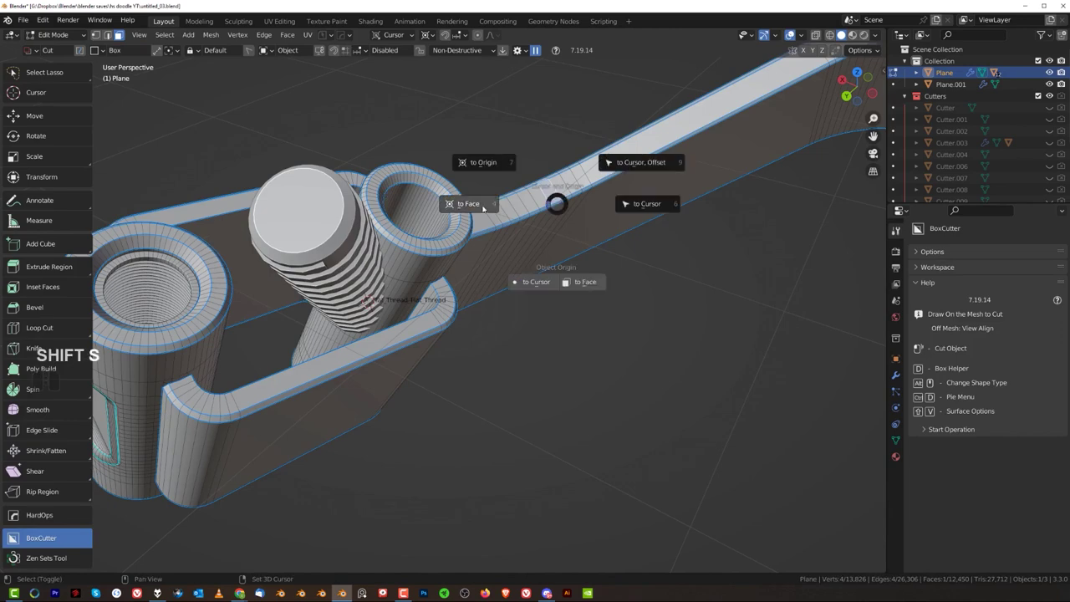
left_click(482, 207)
Select the face loop lining the empty bracket cylinder's bore, snap the 3D cursor to it and return to Object Mode.
left_click(429, 219, "alt")
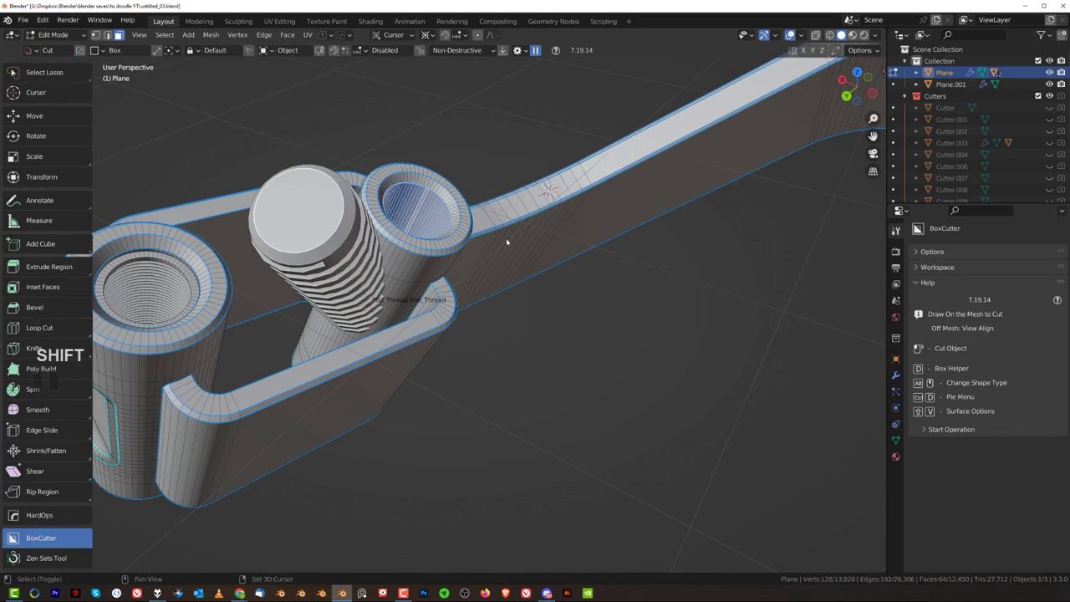
key("shift+s")
left_click(416, 232)
key("Tab")
Select the flat thread insert and snap it to the 3D cursor, matching the cursor's orientation.
left_click(415, 203)
left_click(349, 249)
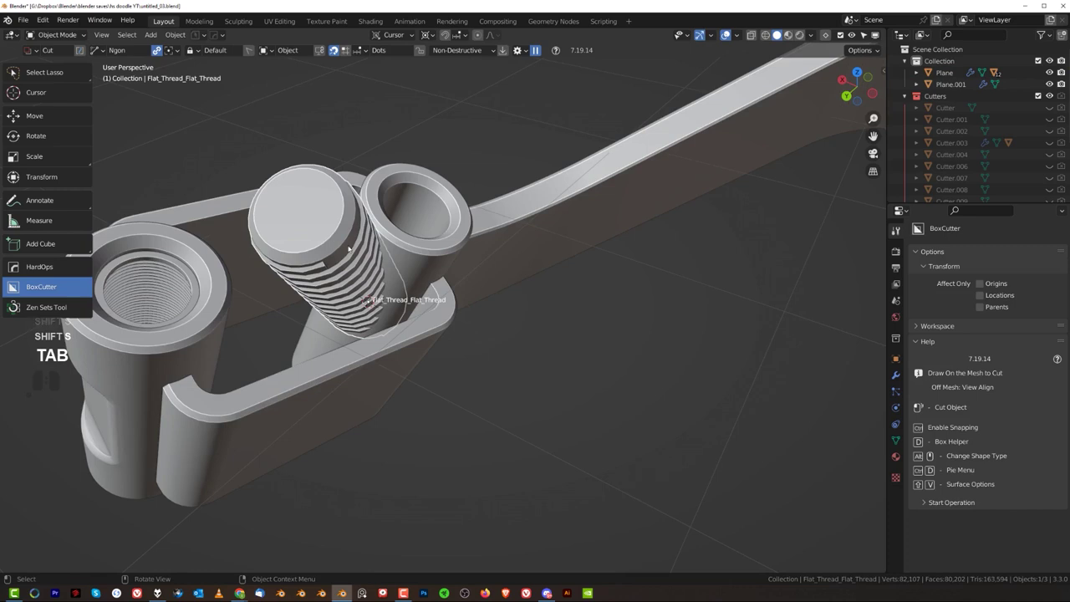
key("shift+s")
left_click(556, 303)
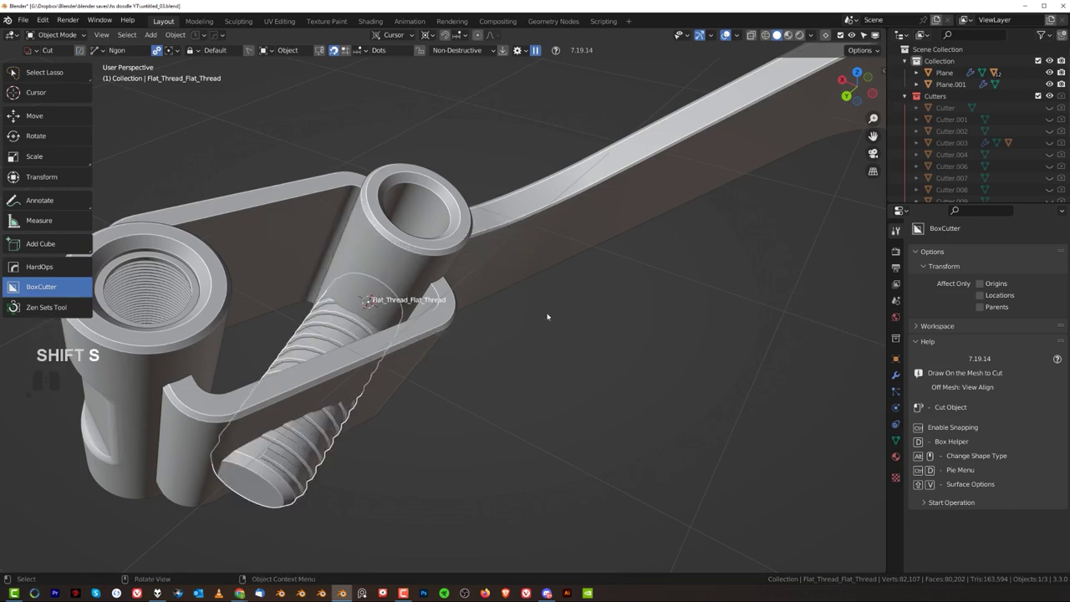
Rotate the flat thread insert 90° around the cursor's Y axis so it lines up with the cylinder.
key("r")
key("x")
type("y")
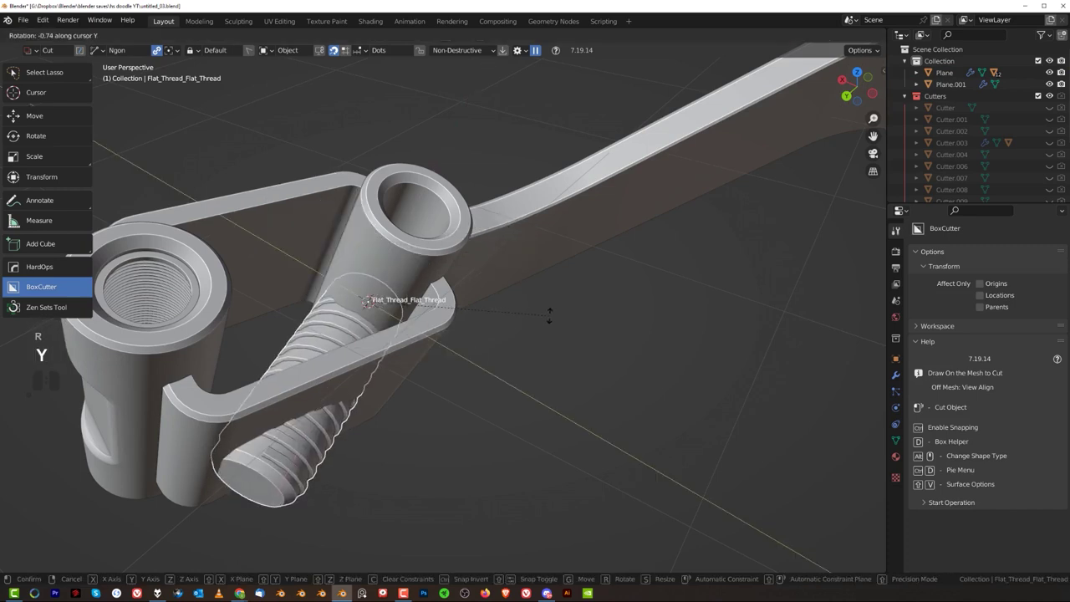
type("90")
key("Return")
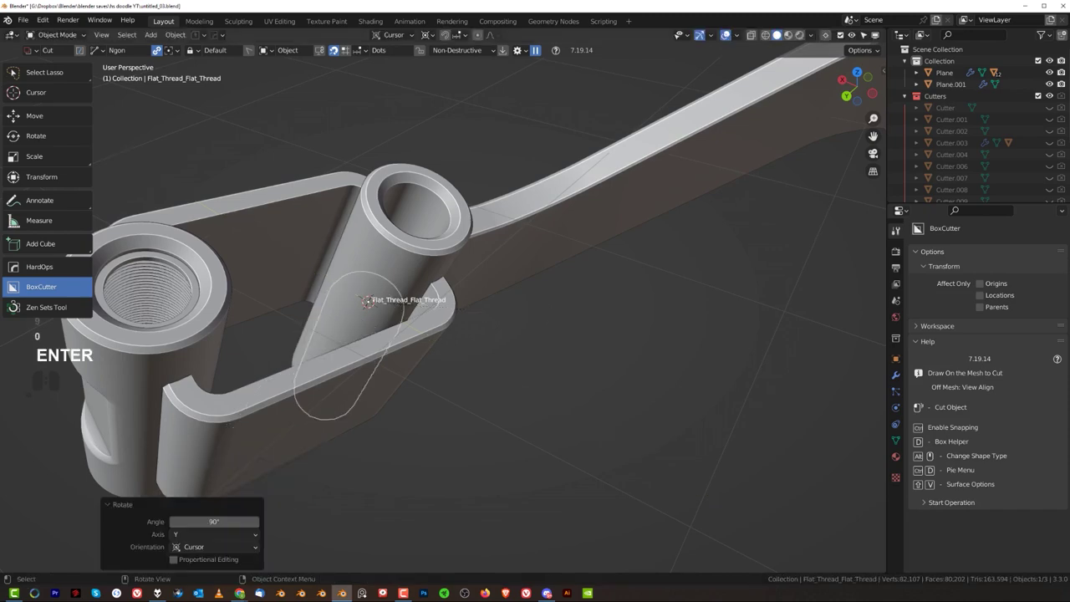
Scale down the flat thread insert uniformly to fit inside the bracket cylinder.
key("s")
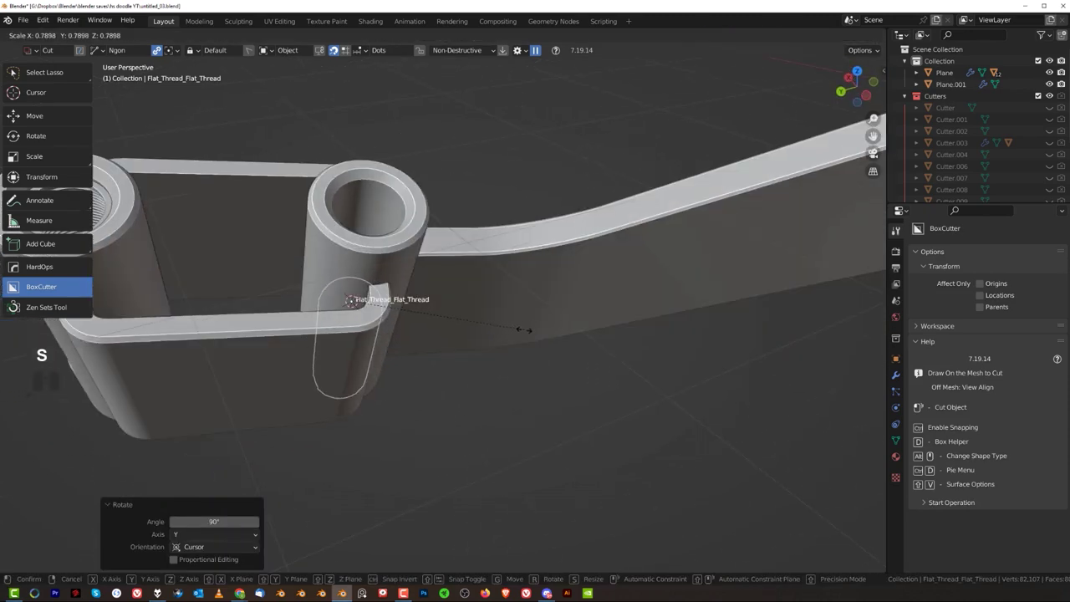